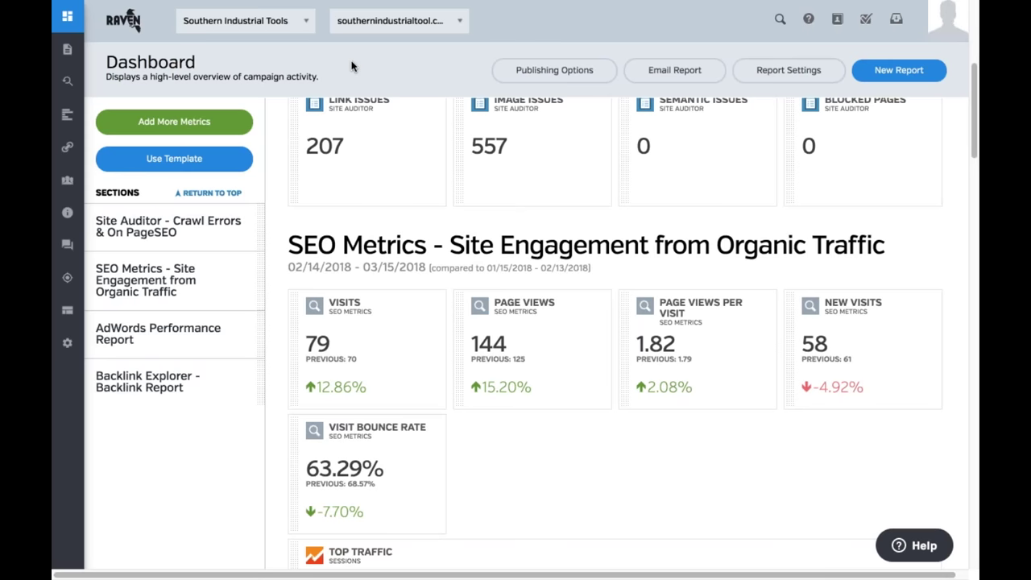
Review the available client profiles and the campaigns under Southern Industrial Tools, leaving the current selection in place
scroll(343, 145, up, 1)
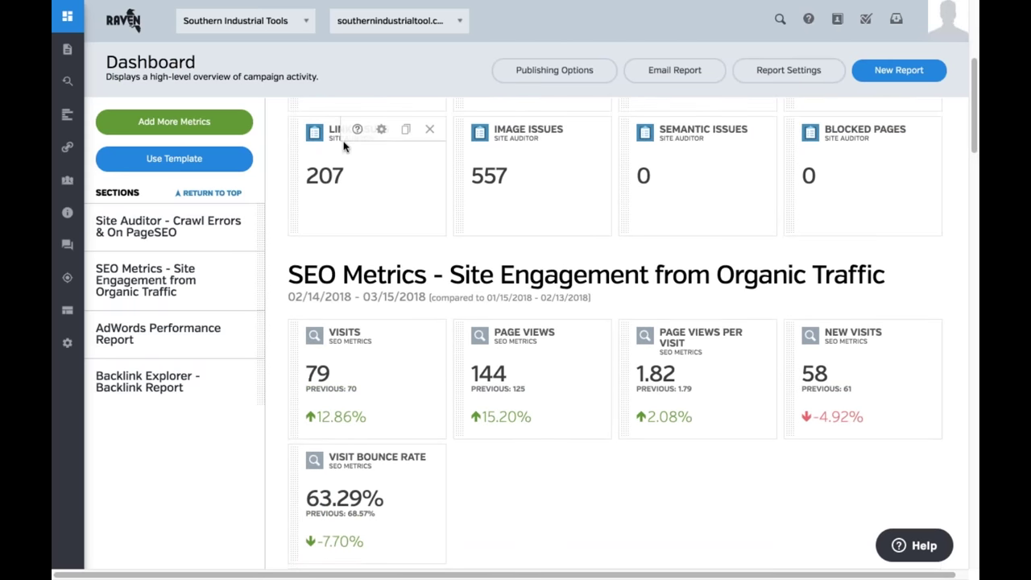
scroll(343, 145, up, 5)
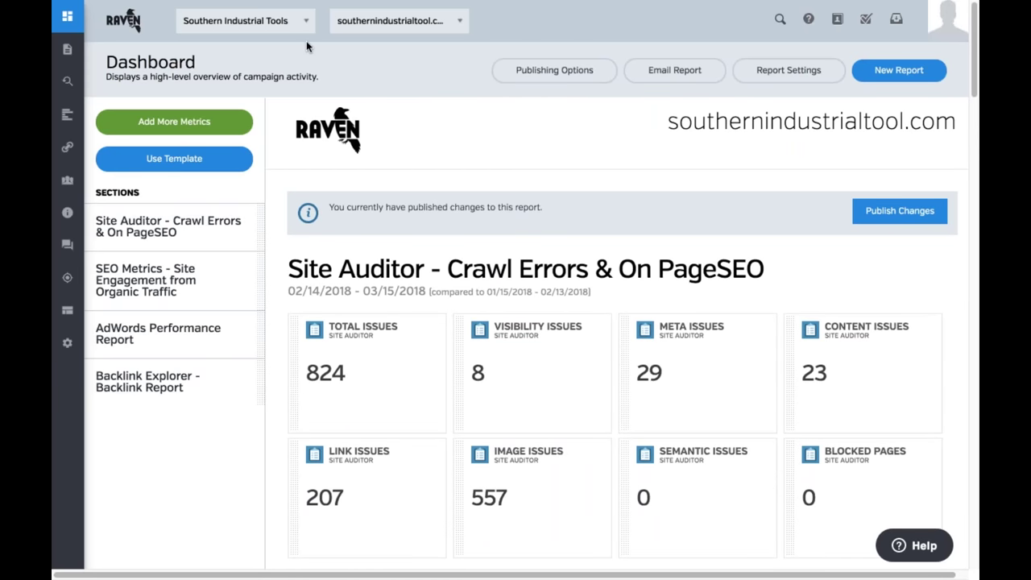
click(294, 22)
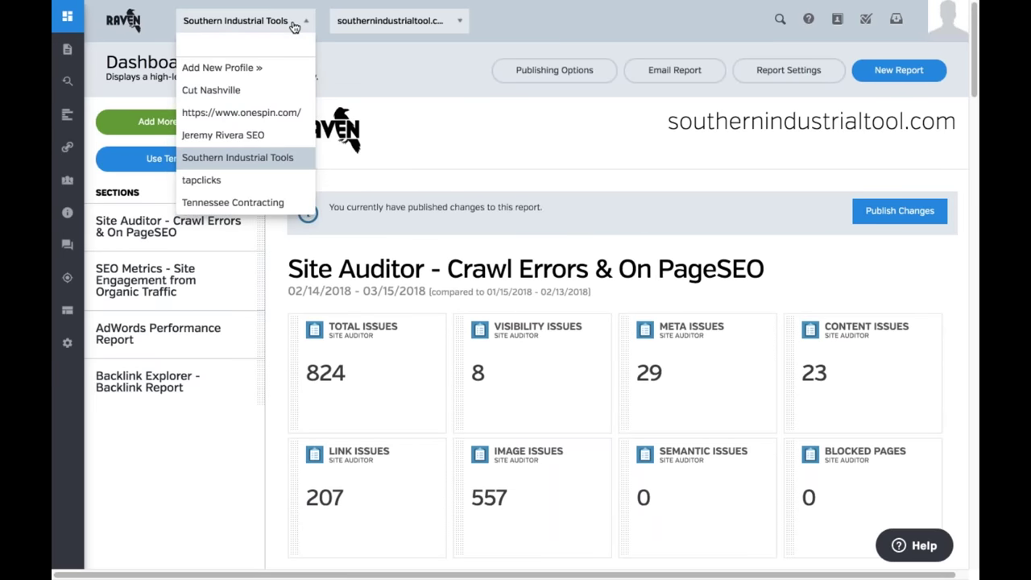
click(295, 23)
click(394, 21)
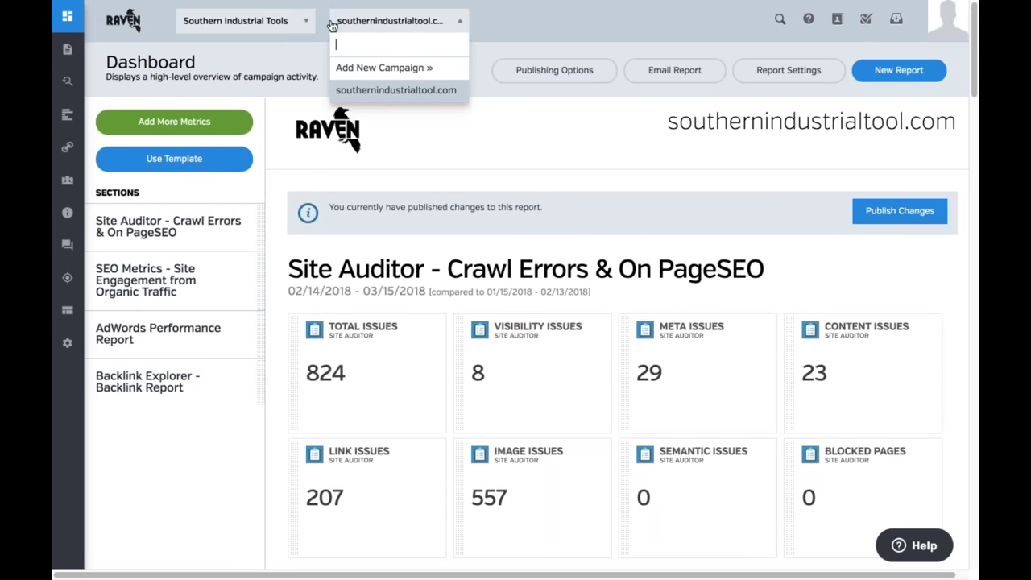
click(316, 56)
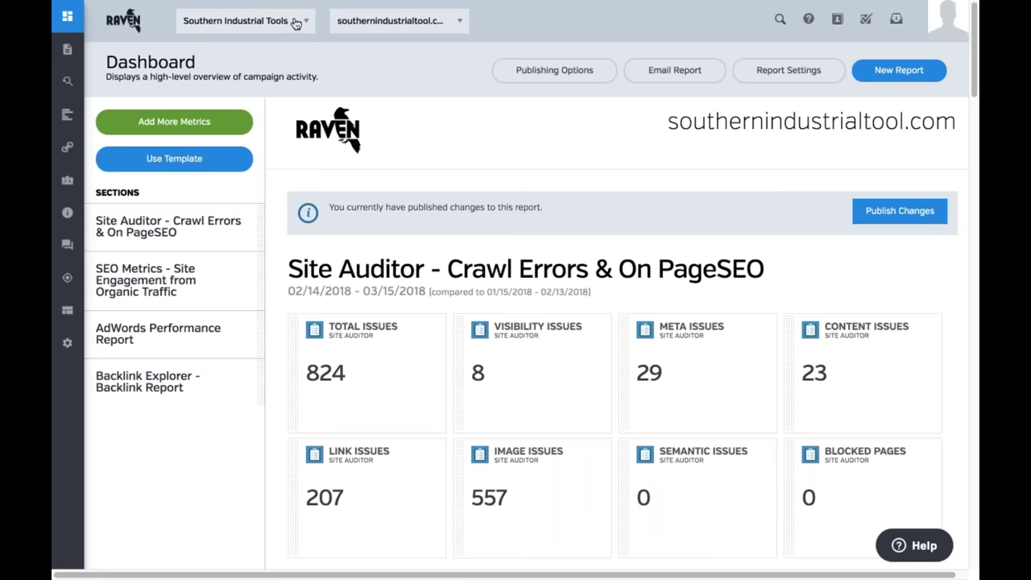
click(296, 23)
click(403, 26)
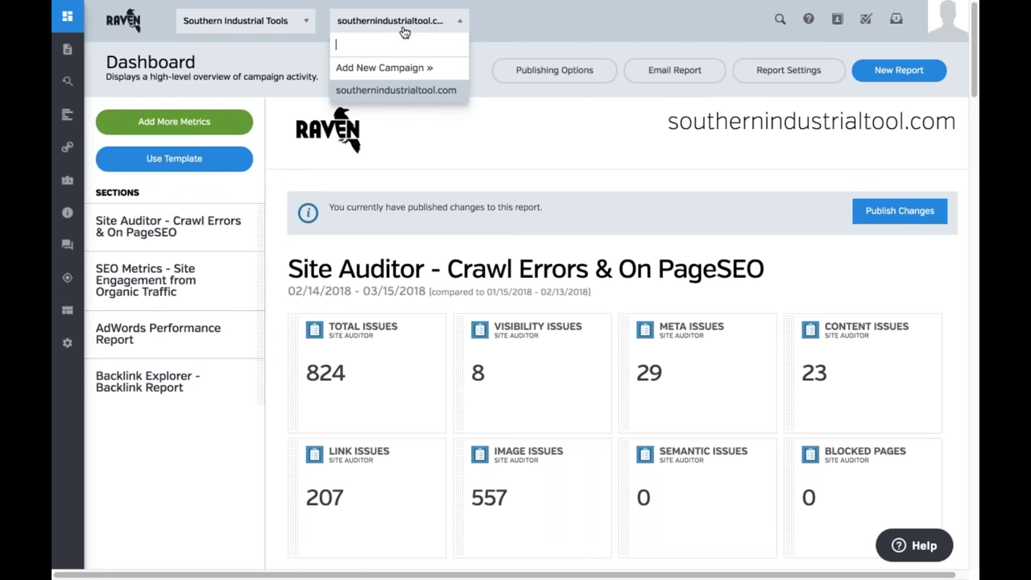
click(403, 26)
click(283, 23)
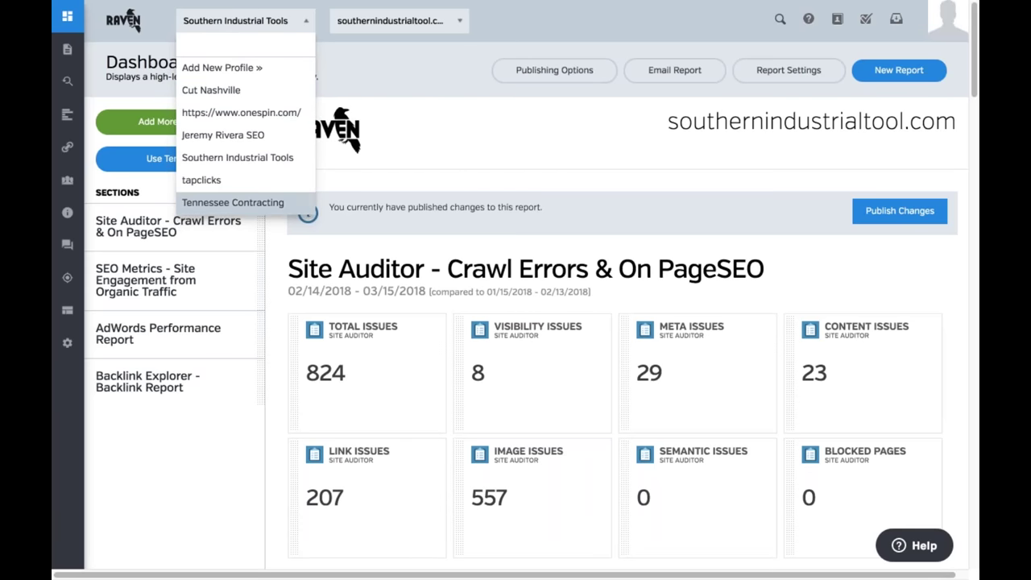
click(369, 66)
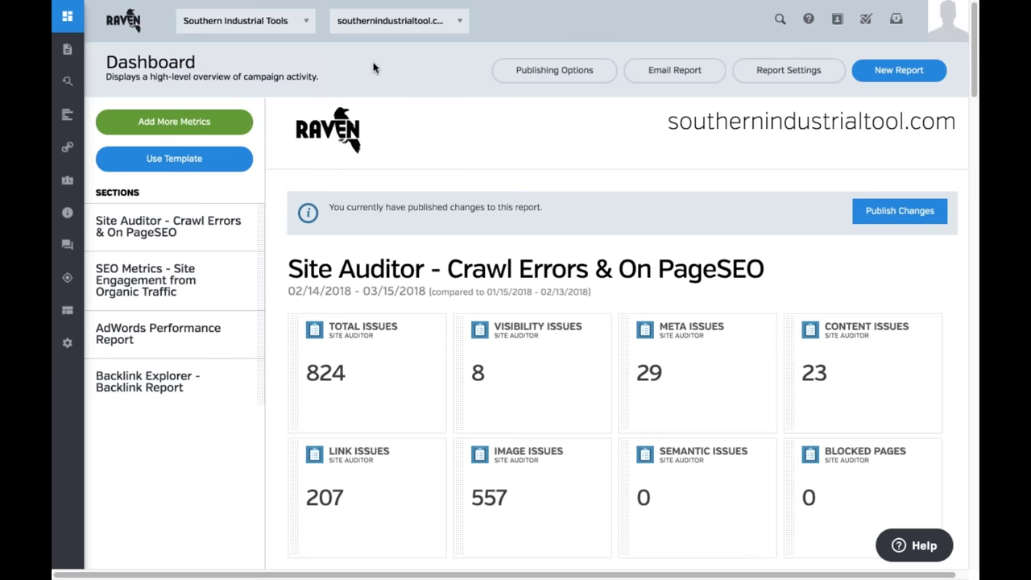
click(395, 22)
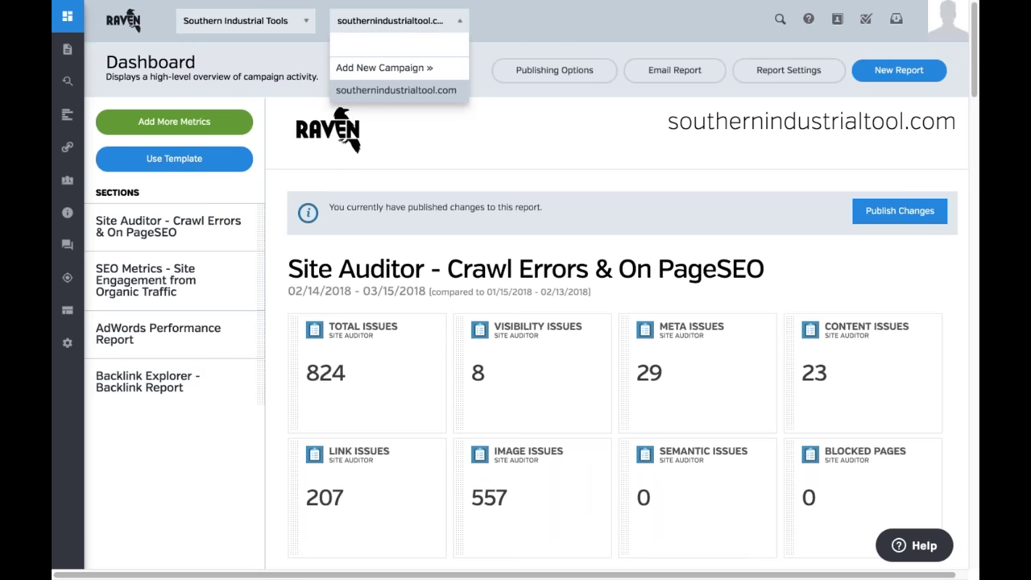
click(508, 26)
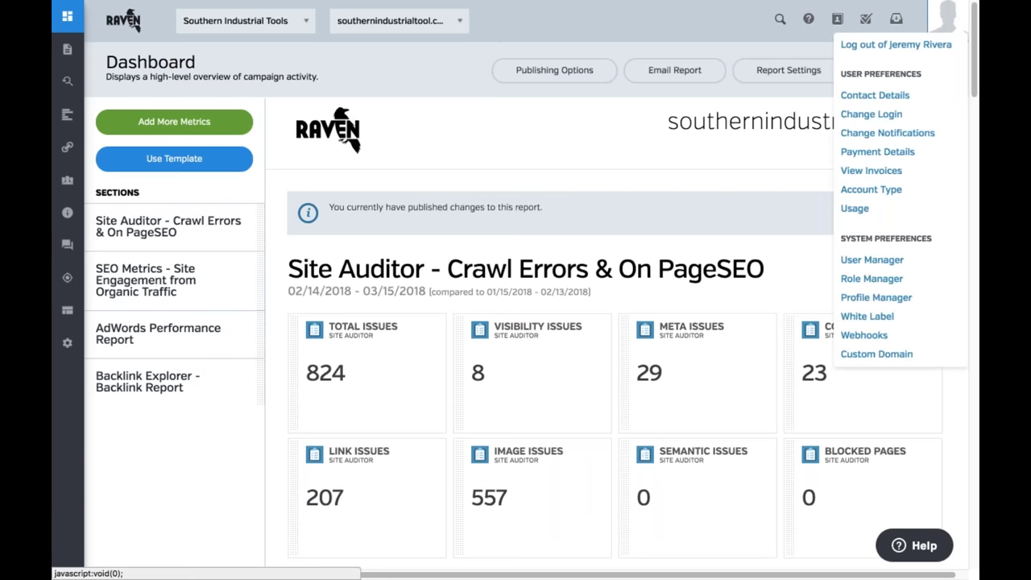
Open the account's White Label settings, examine the branding, login page and footer options, and close them without submitting
mouse_move(837, 19)
mouse_move(581, 149)
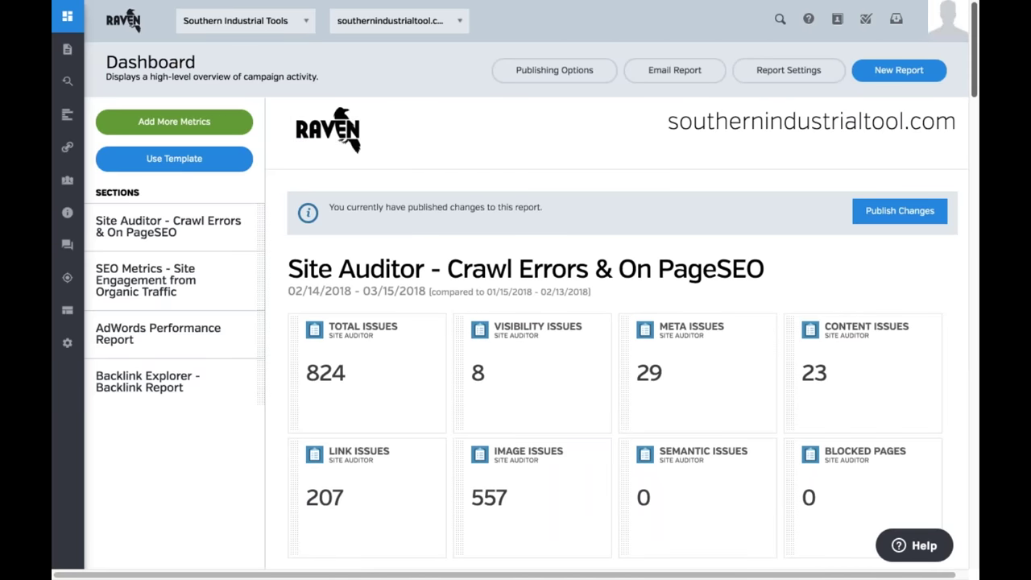
mouse_move(947, 20)
click(868, 317)
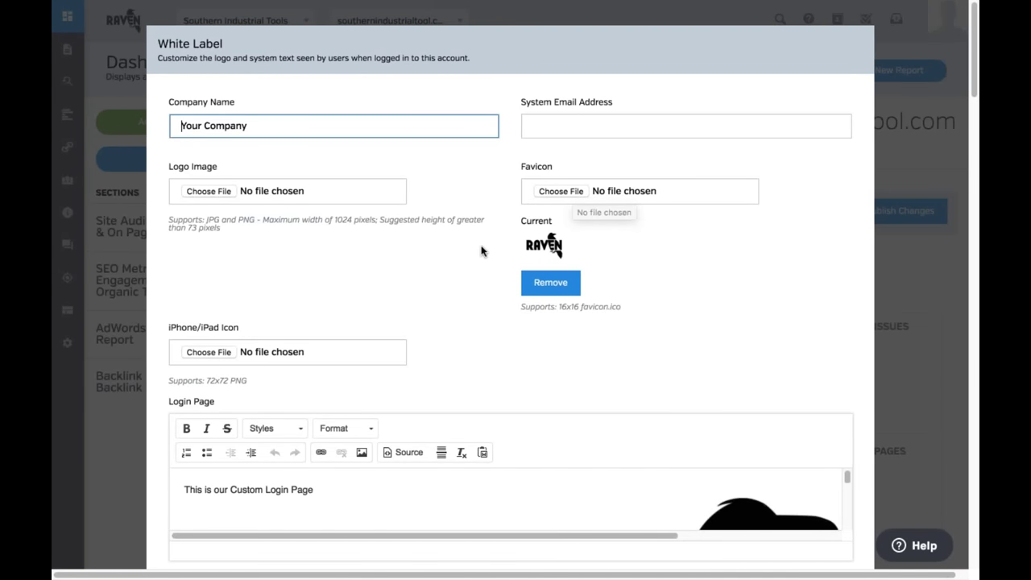
scroll(483, 242, down, 3)
scroll(495, 180, down, 1)
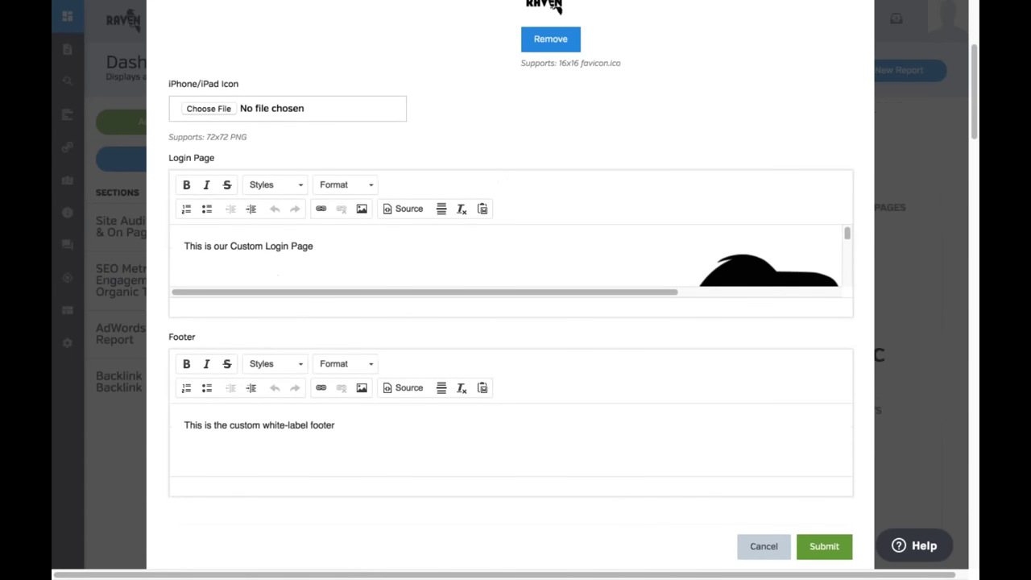
scroll(337, 241, down, 2)
scroll(337, 244, up, 2)
scroll(338, 241, down, 5)
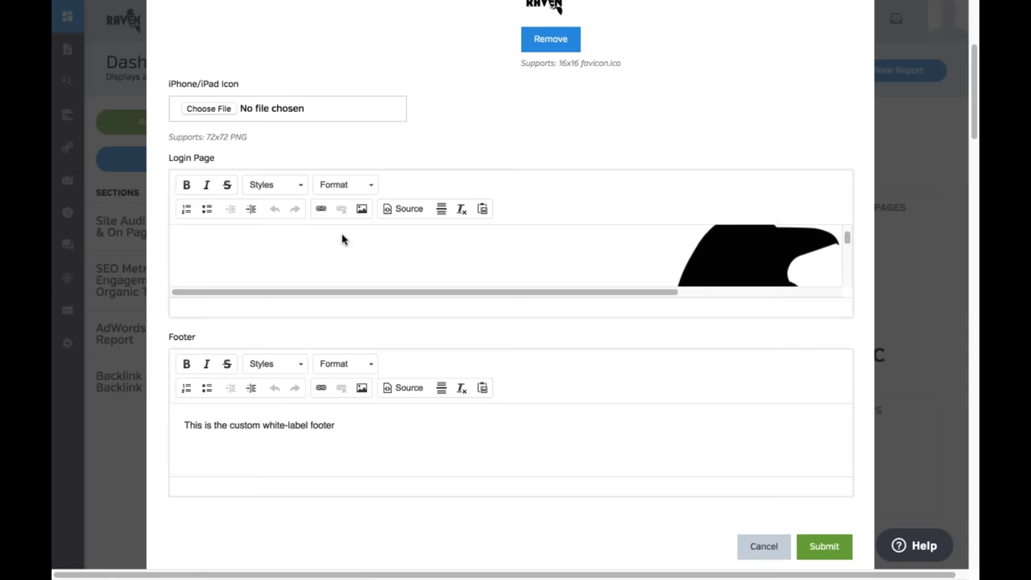
scroll(433, 331, down, 1)
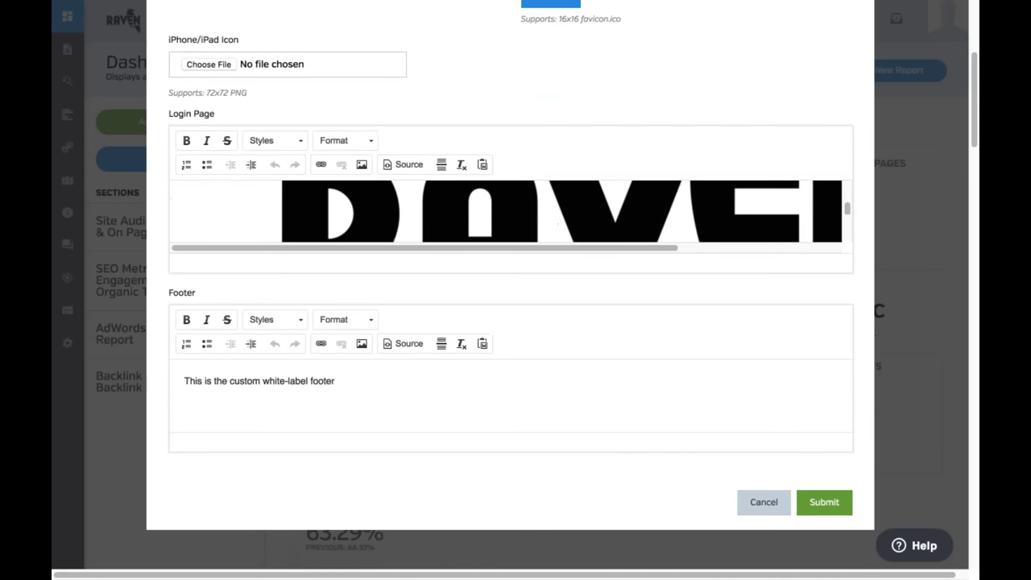
click(769, 508)
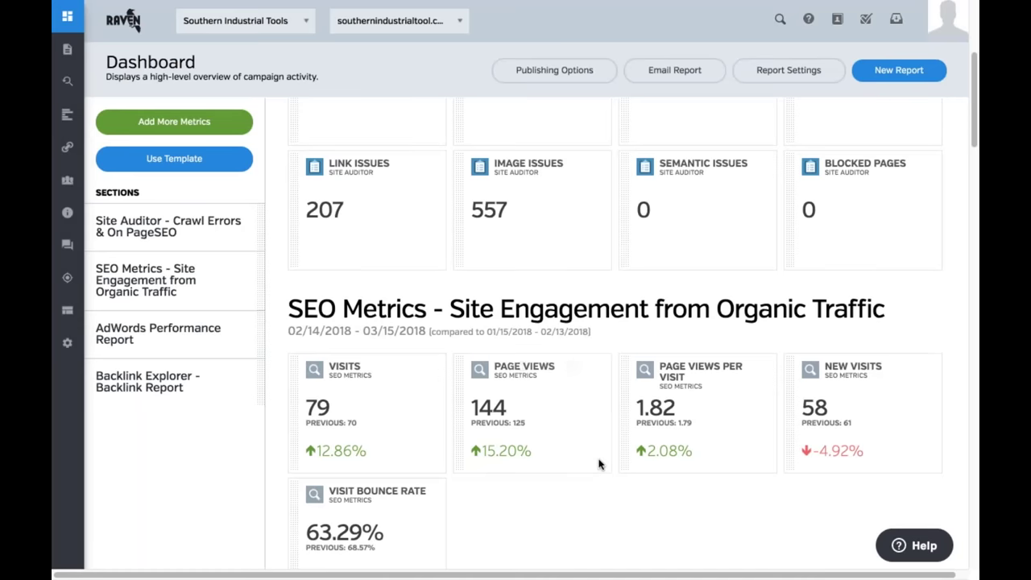
Look through the dashboard's metric sections down to the Backlink Explorer report and return to its beginning
scroll(604, 484, down, 10)
scroll(598, 508, down, 5)
drag(562, 561, 700, 567)
scroll(607, 396, up, 15)
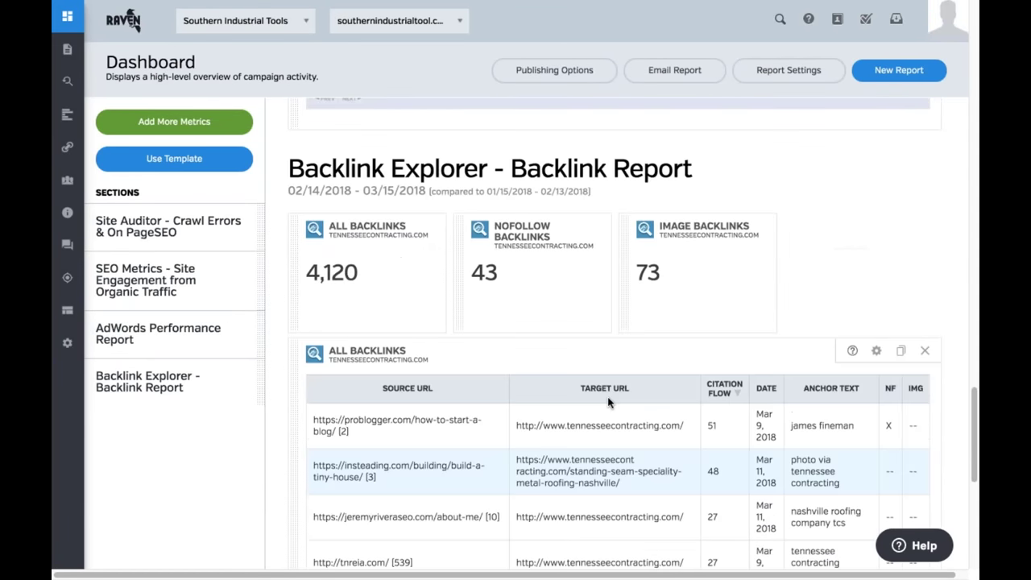
scroll(605, 380, up, 5)
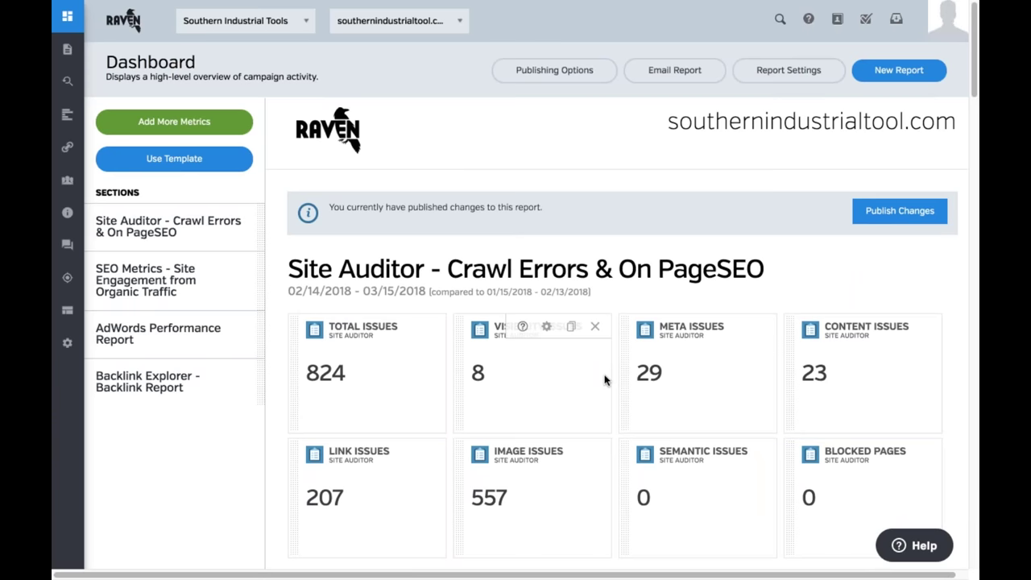
Open the WYSIWYG Reports list for the southernindustrialtool.com campaign
mouse_move(71, 74)
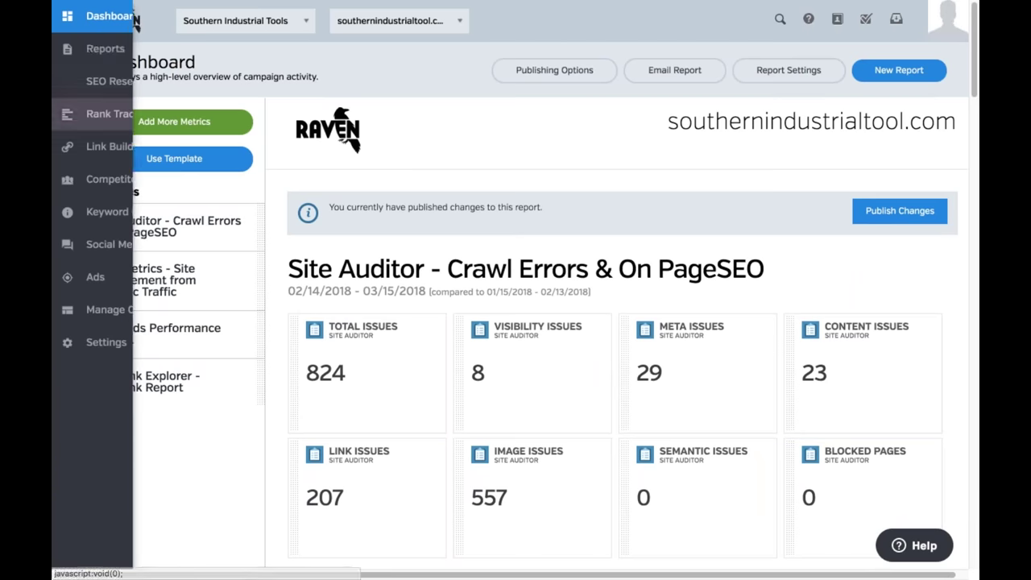
click(131, 53)
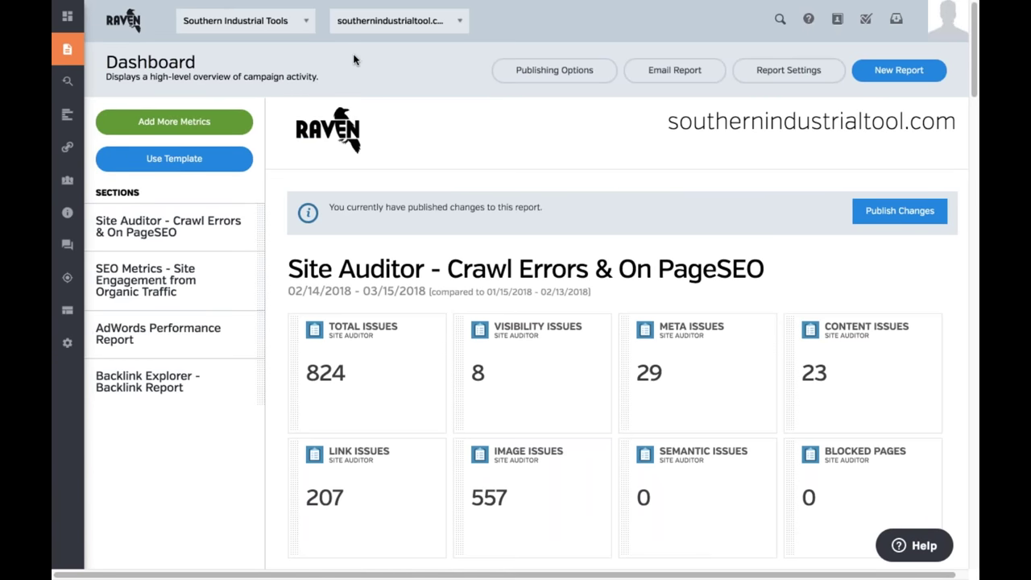
mouse_move(99, 81)
click(104, 55)
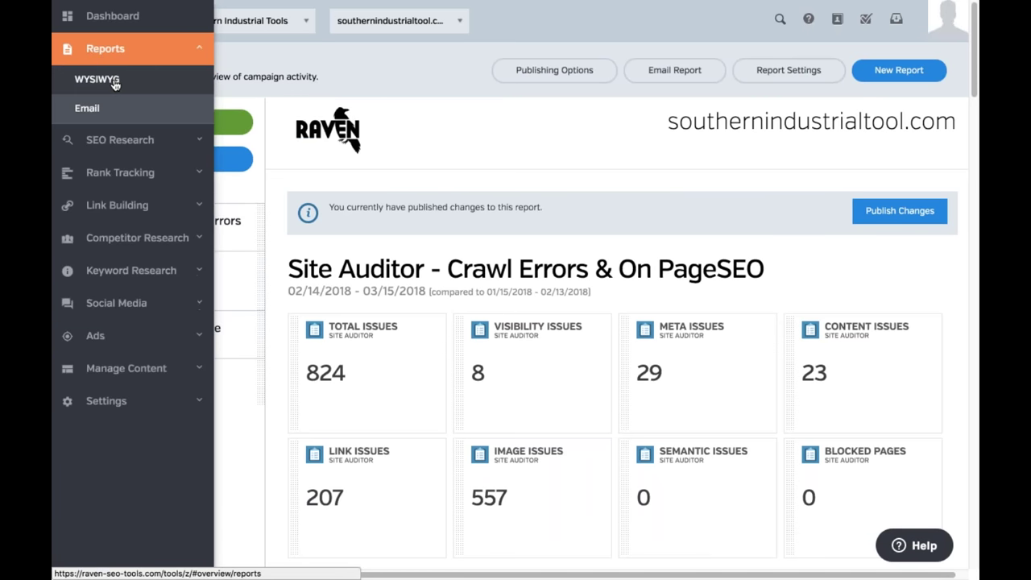
click(105, 79)
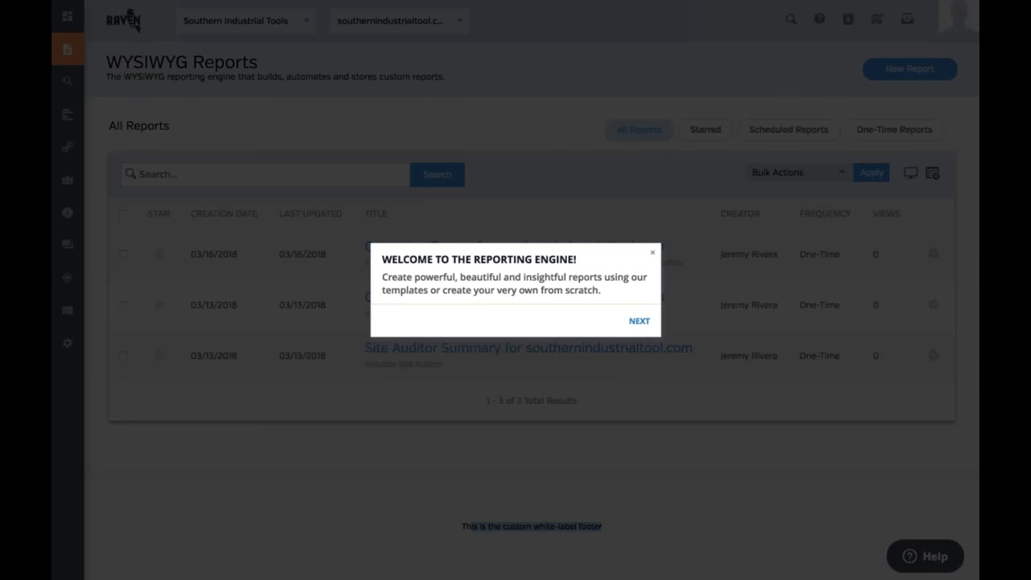
Step through the reporting engine's welcome tour as far as the templates tip and dismiss it
click(640, 321)
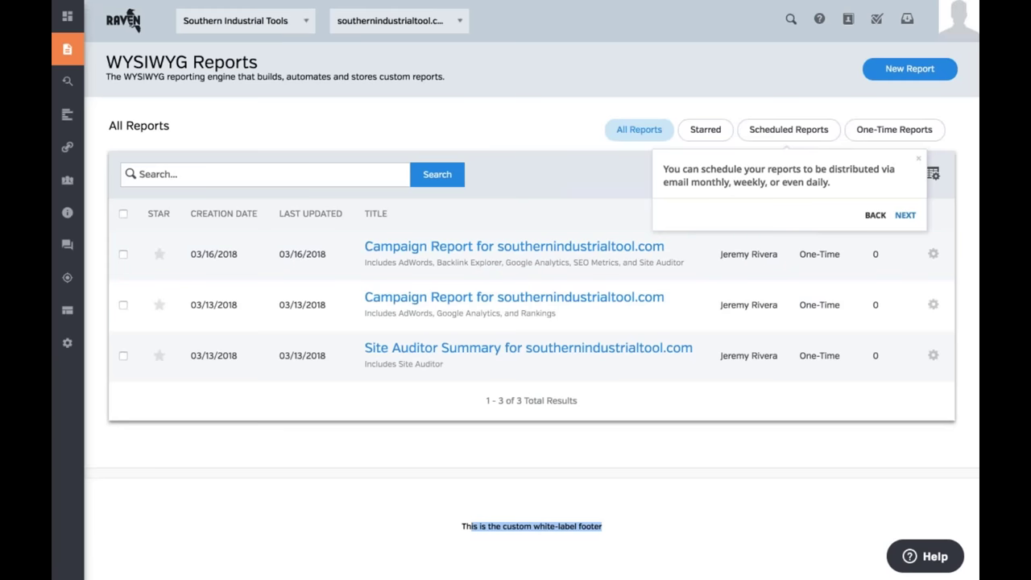
click(530, 124)
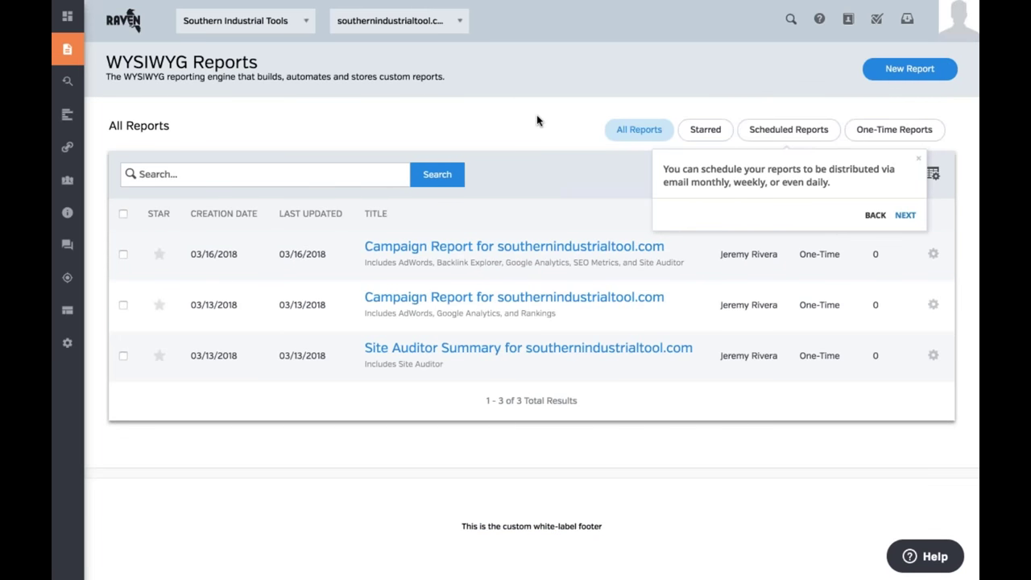
click(905, 215)
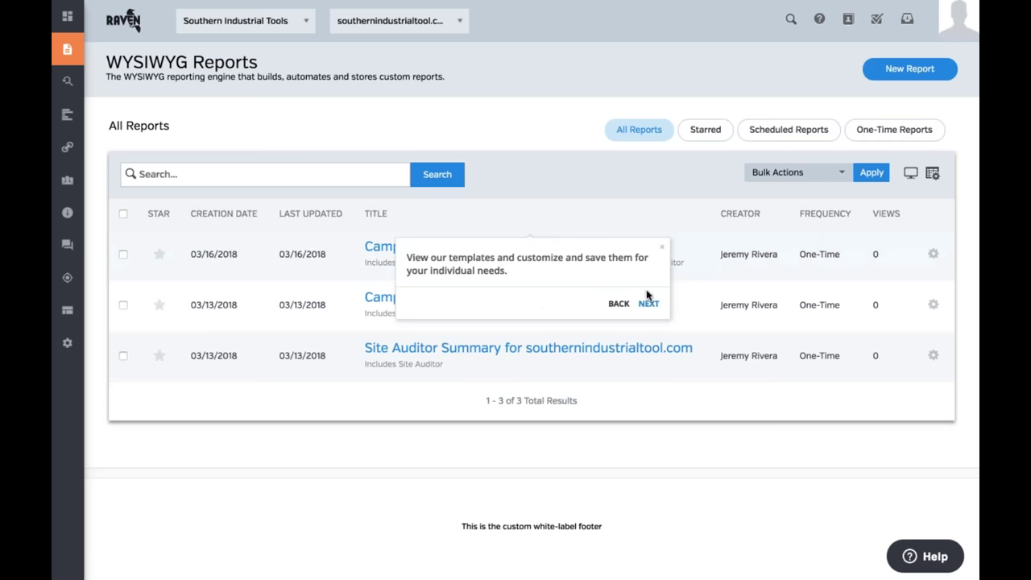
click(665, 247)
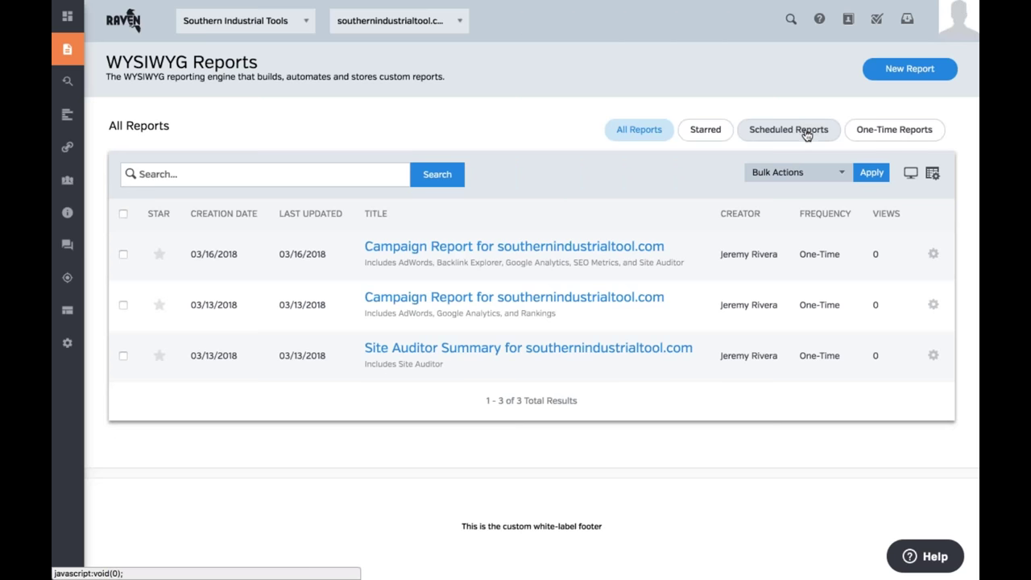
click(550, 249)
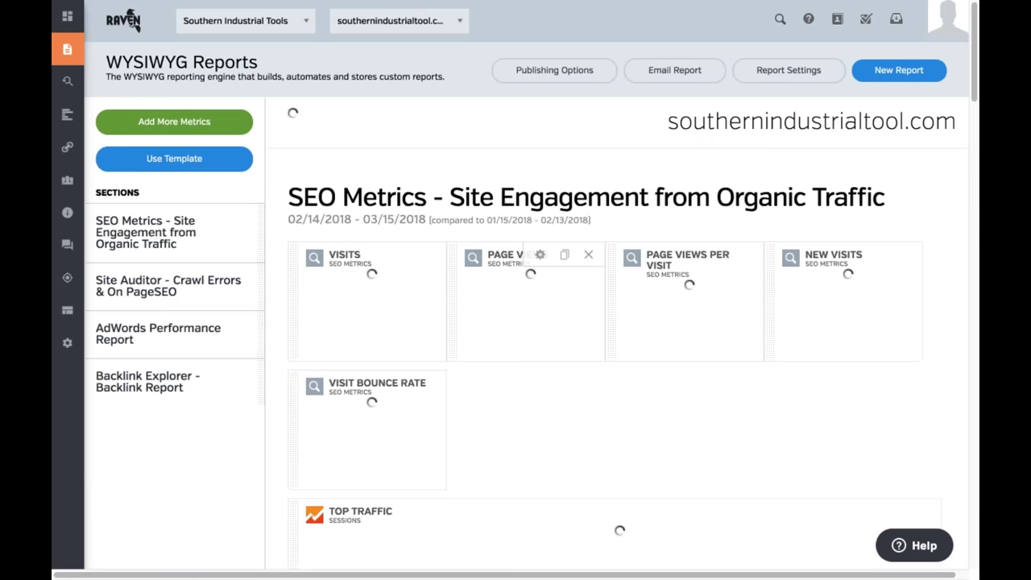
mouse_move(355, 149)
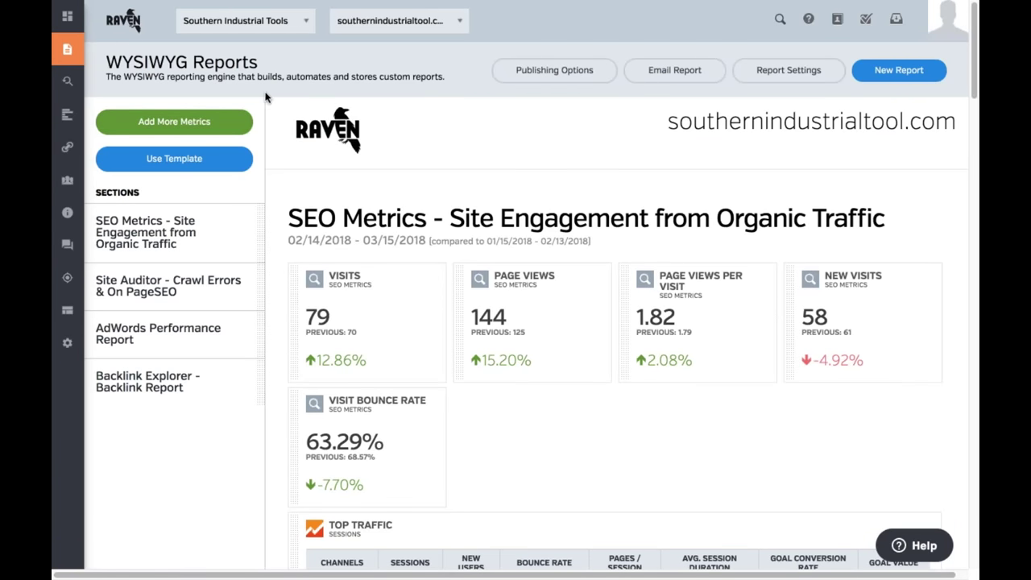
click(212, 163)
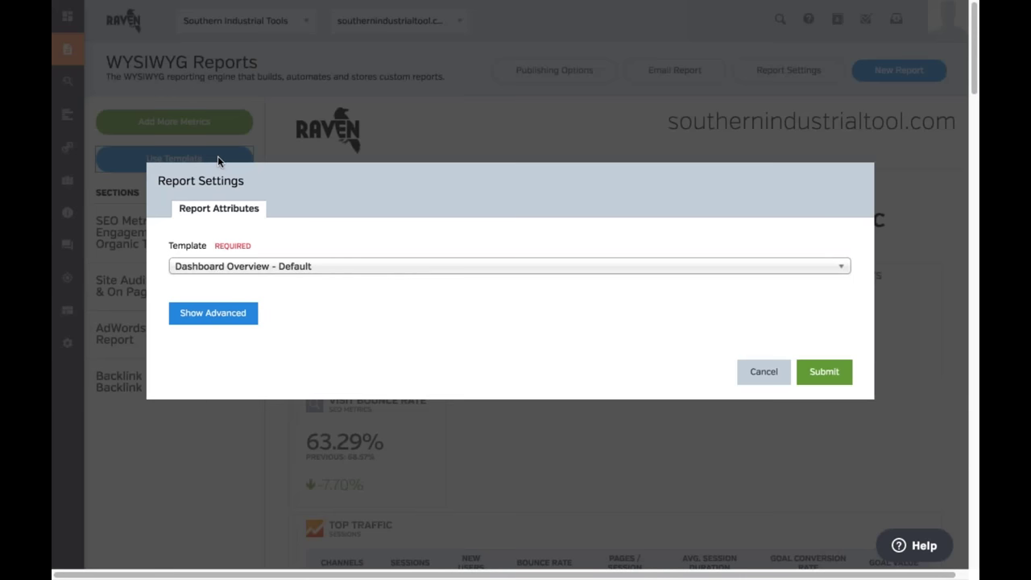
click(418, 268)
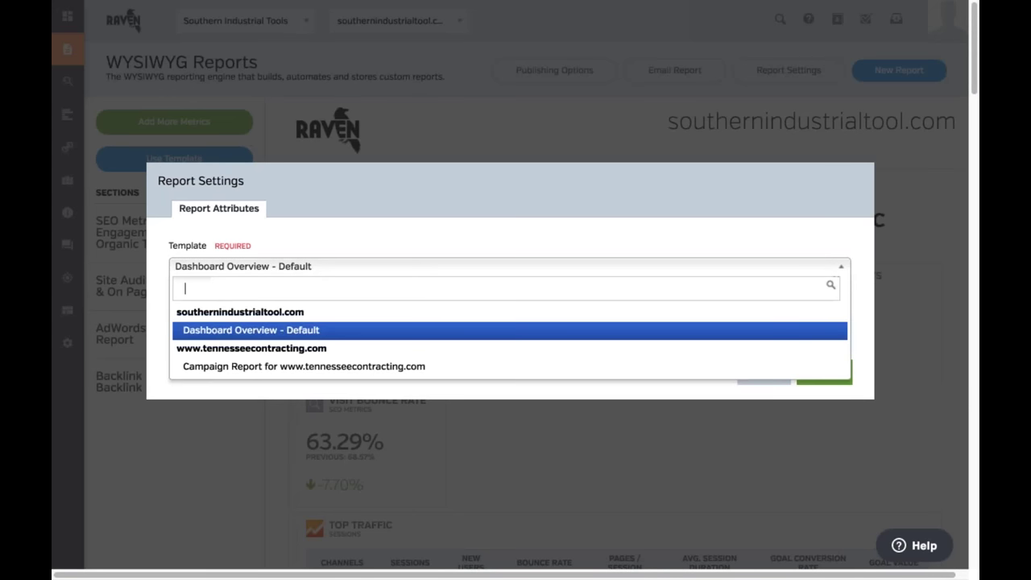
click(409, 269)
click(412, 271)
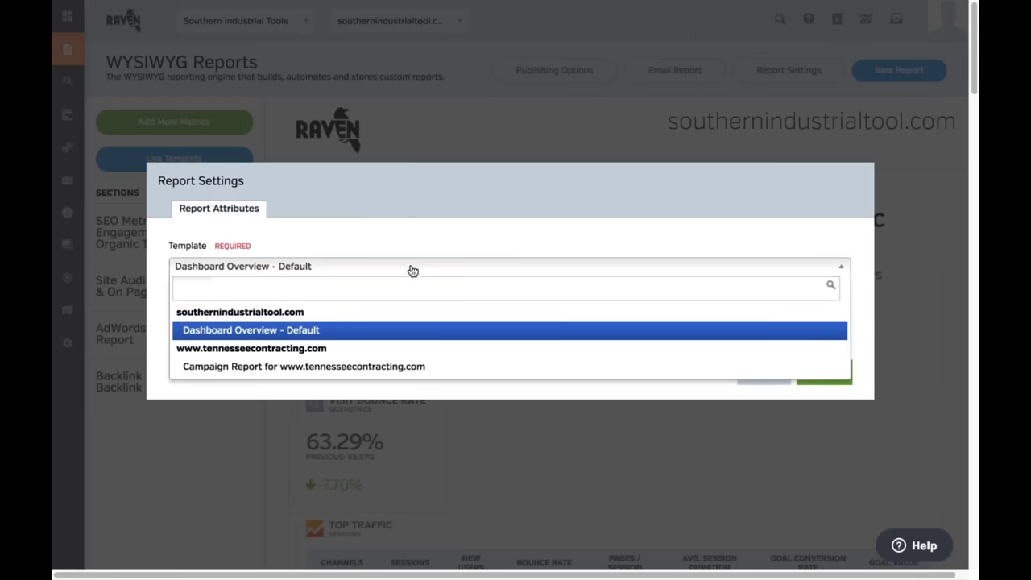
click(454, 372)
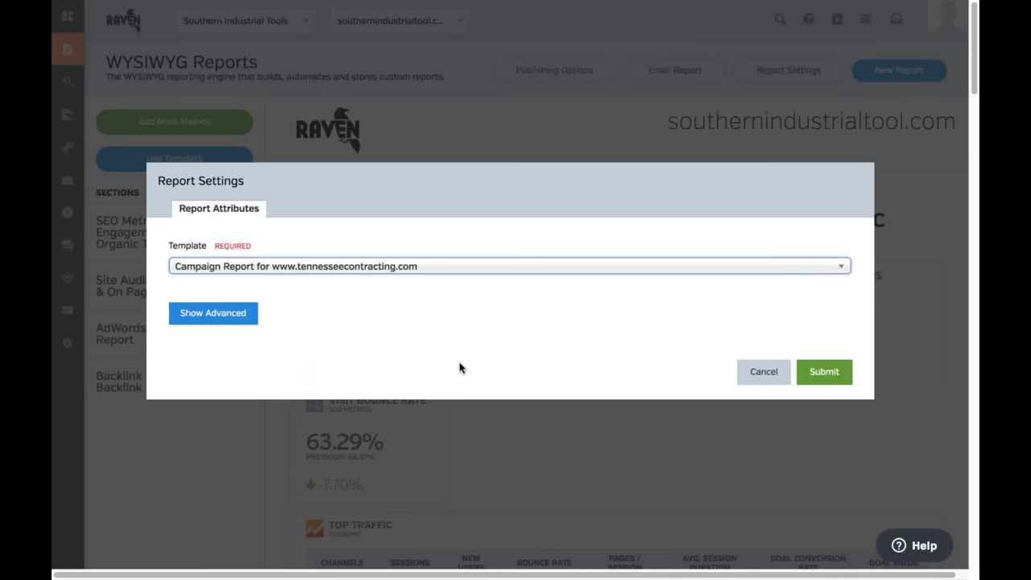
click(826, 377)
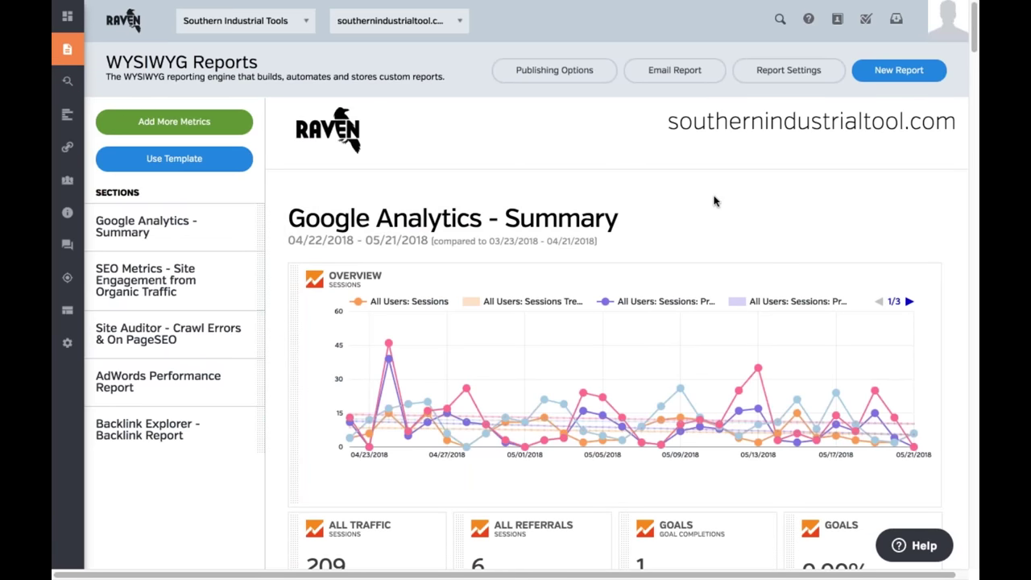
View the report's "SEO Metrics - Site Engagement from Organic Traffic" and "Site Auditor - Crawl Errors & On PageSEO" sections
mouse_move(743, 229)
click(203, 283)
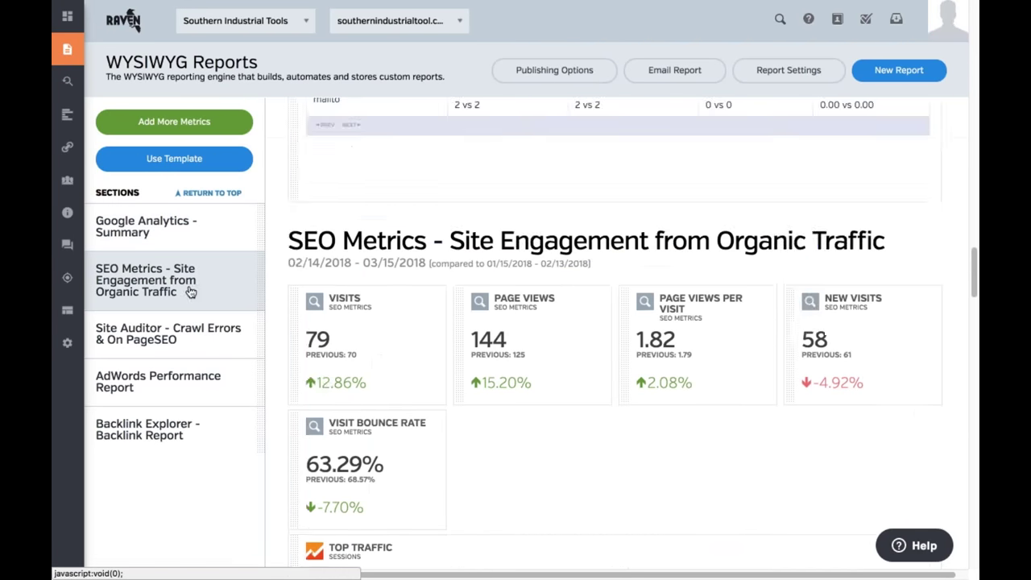
click(188, 340)
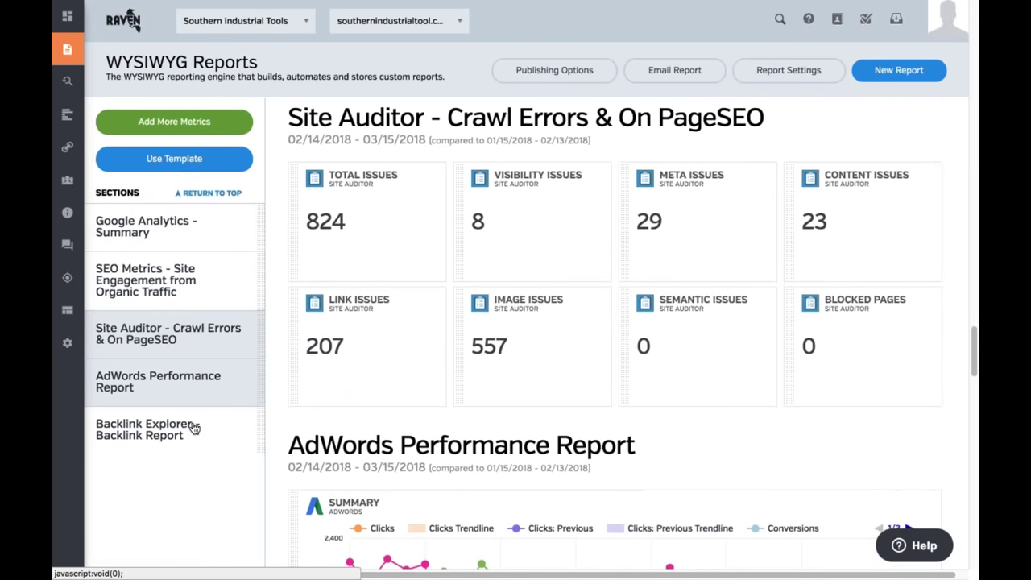
View the report's Backlink Explorer, AdWords Performance, SEO Metrics and Google Analytics Summary sections
click(194, 430)
click(195, 382)
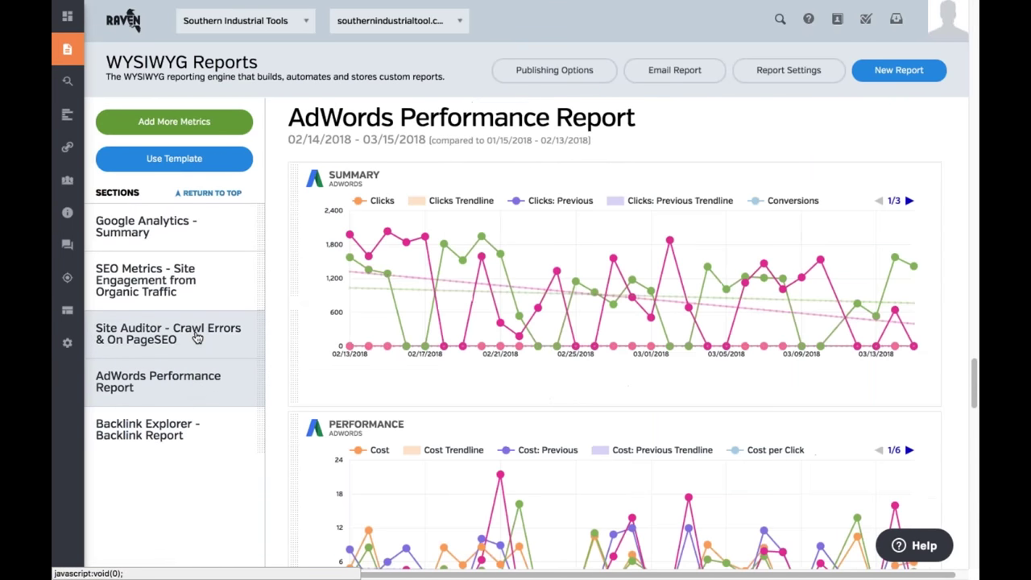
click(192, 291)
click(195, 240)
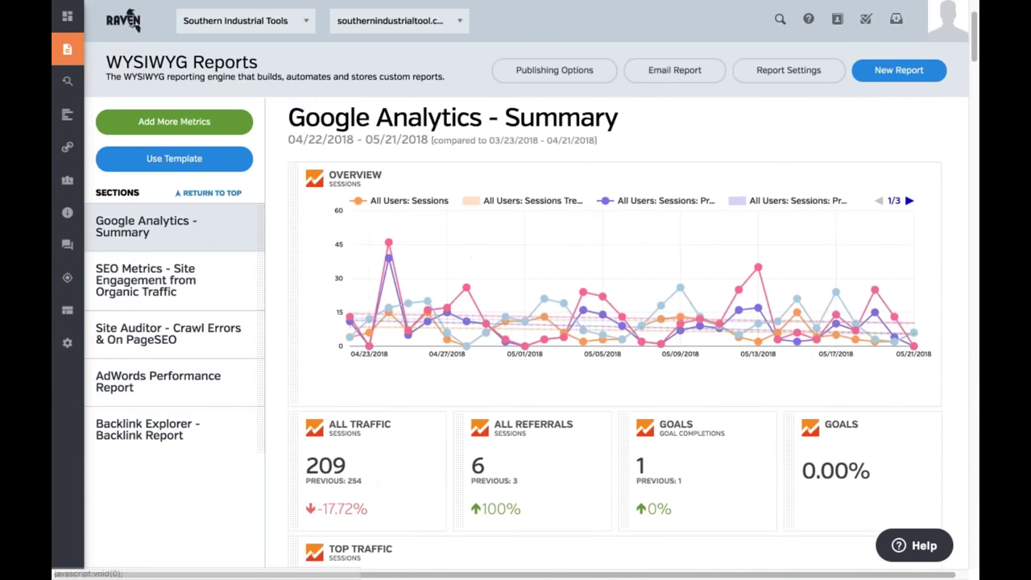
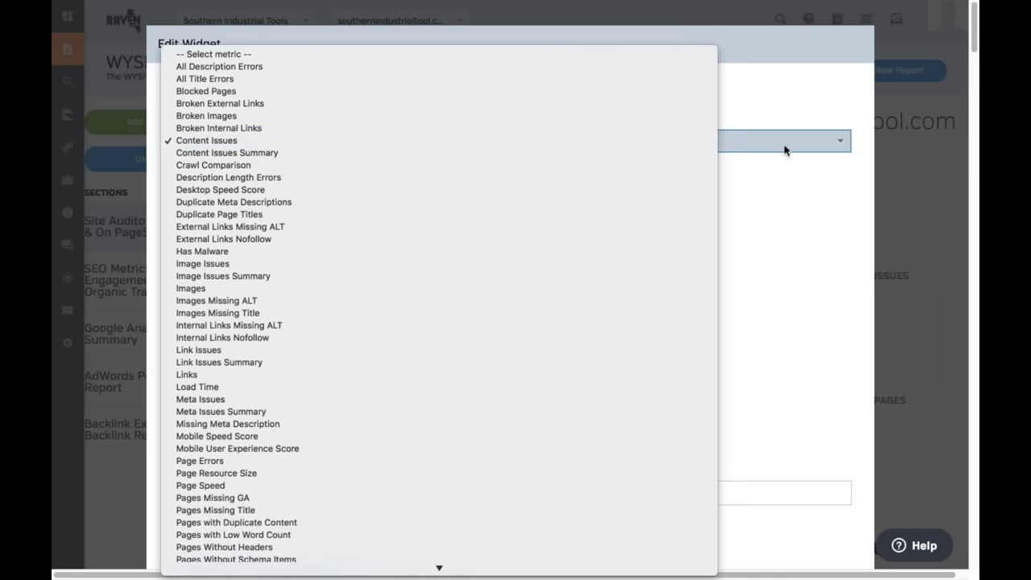
Look through the metrics available for the Content Issues widget
click(787, 187)
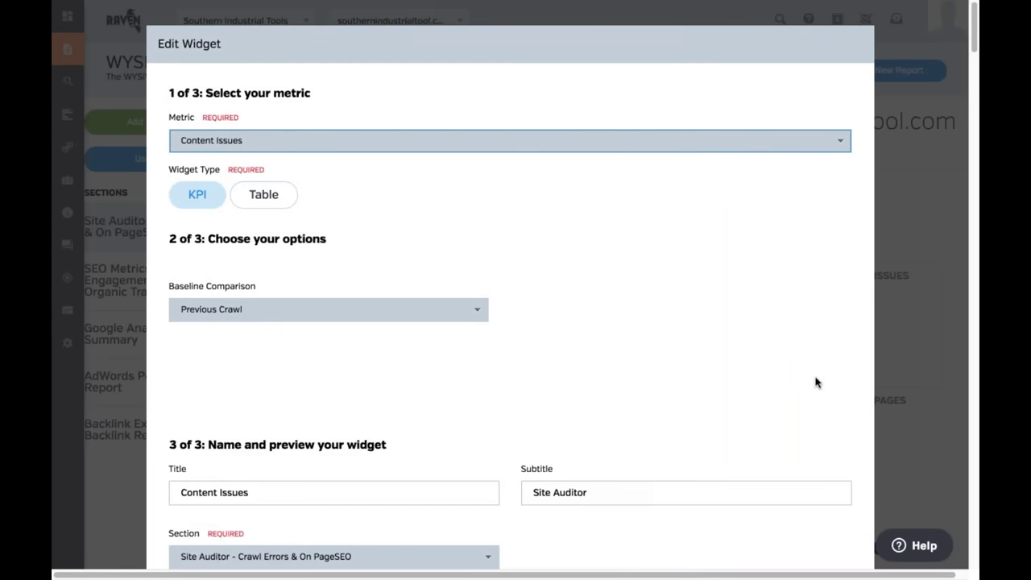
click(347, 146)
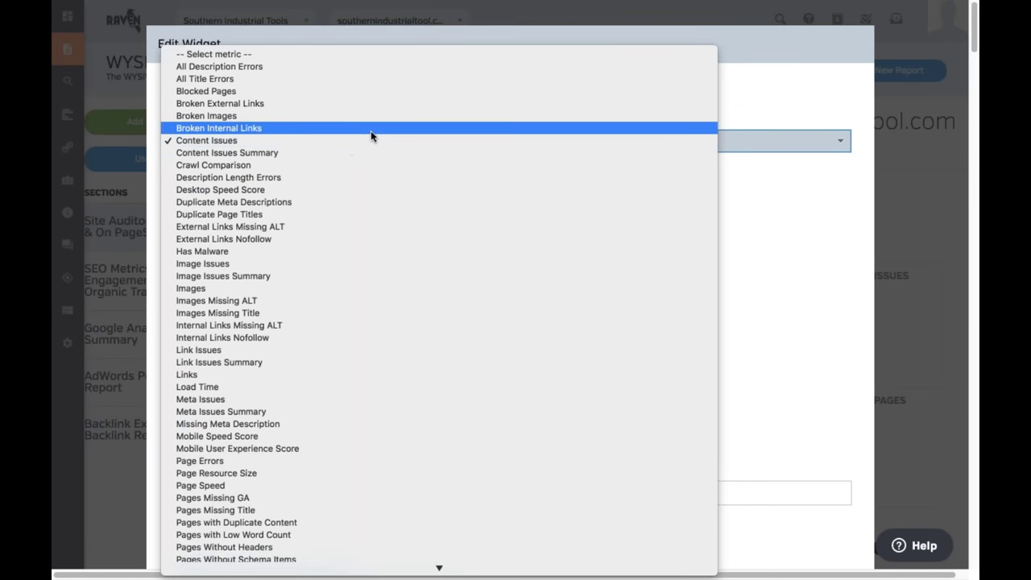
scroll(386, 369, down, 5)
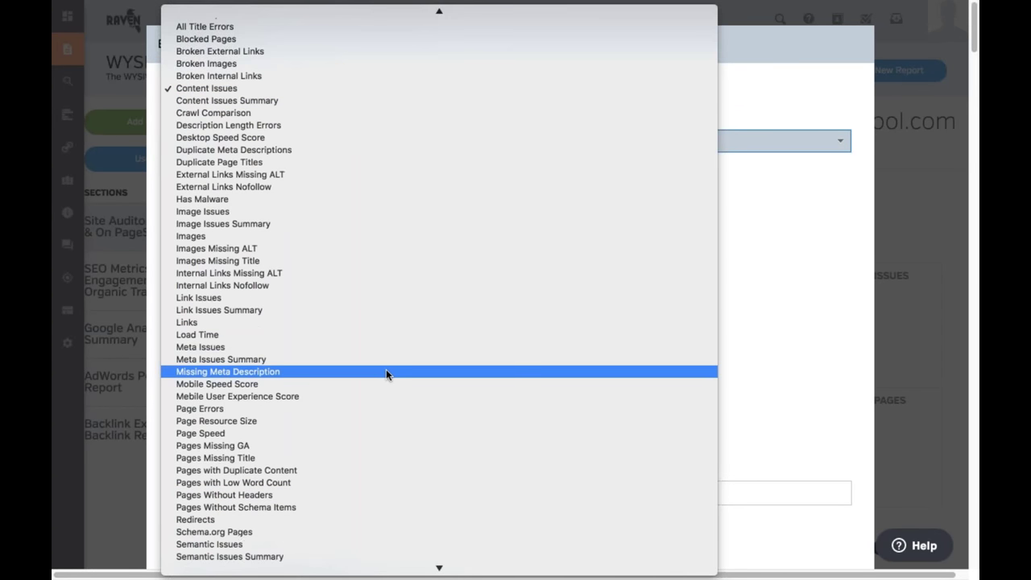
click(845, 336)
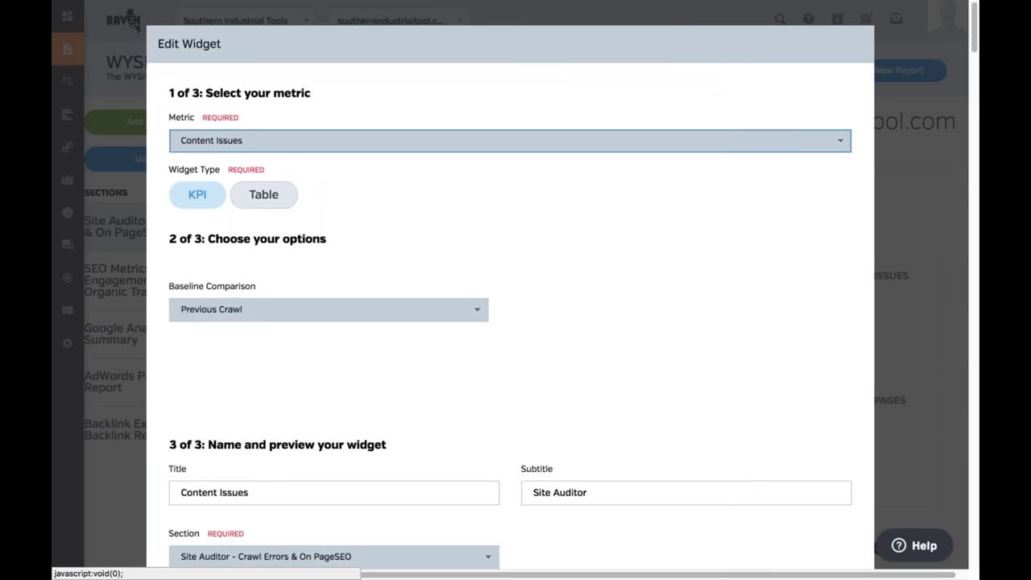
Review the Content Issues widget's baseline comparison, title and section options, and leave the widget editor without saving
scroll(552, 228, down, 3)
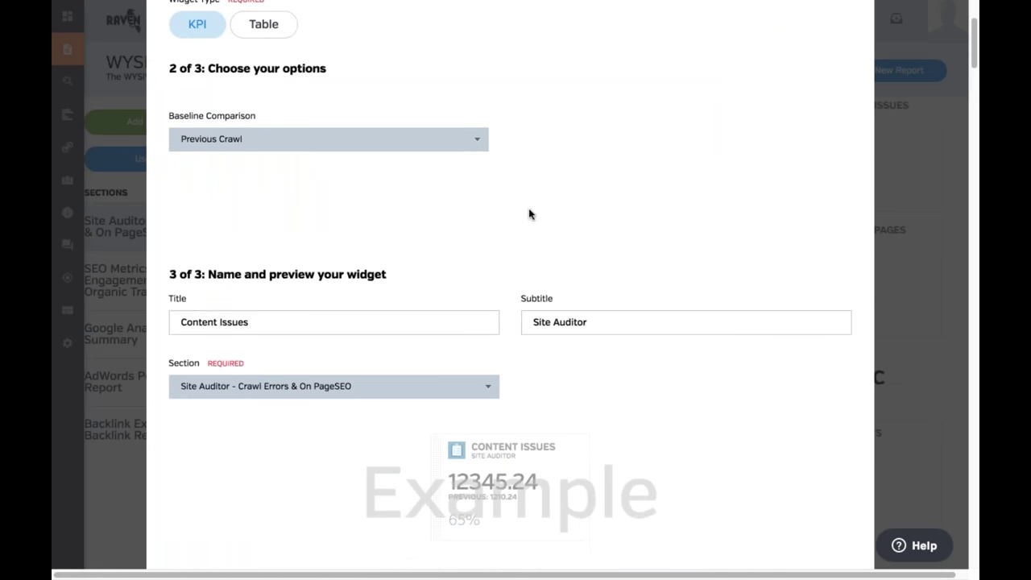
scroll(520, 212, down, 1)
click(342, 122)
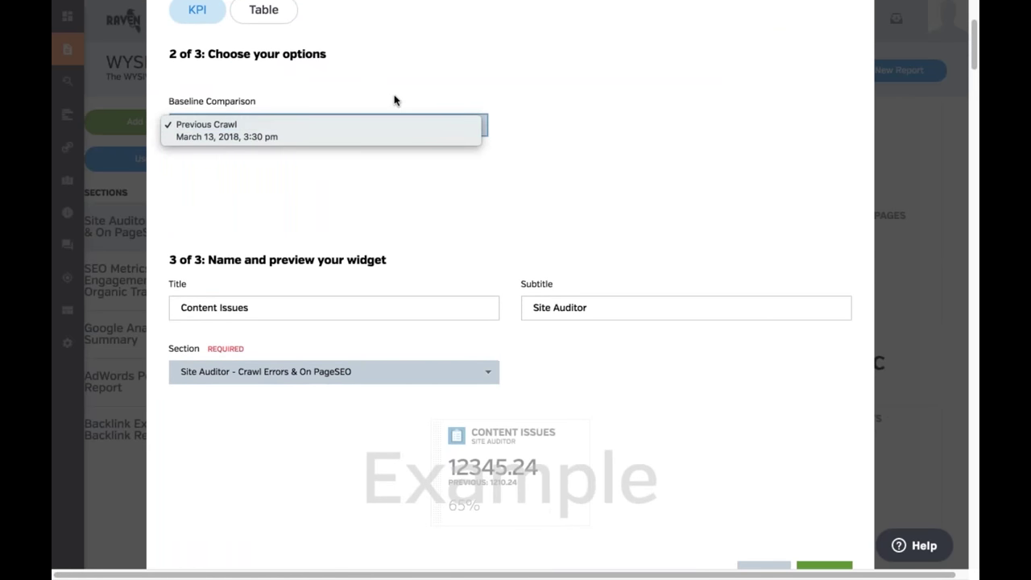
click(456, 95)
click(269, 298)
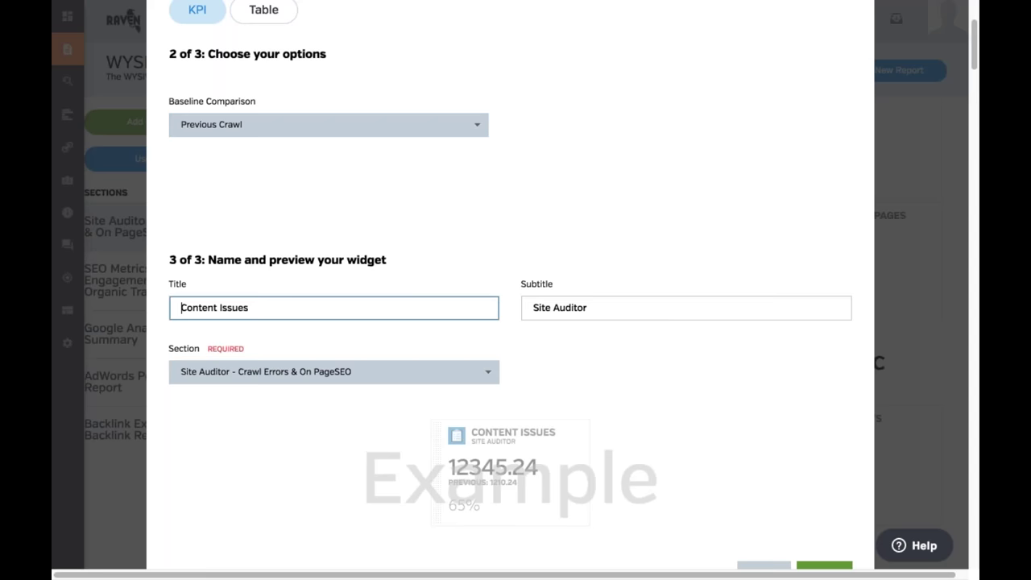
click(441, 373)
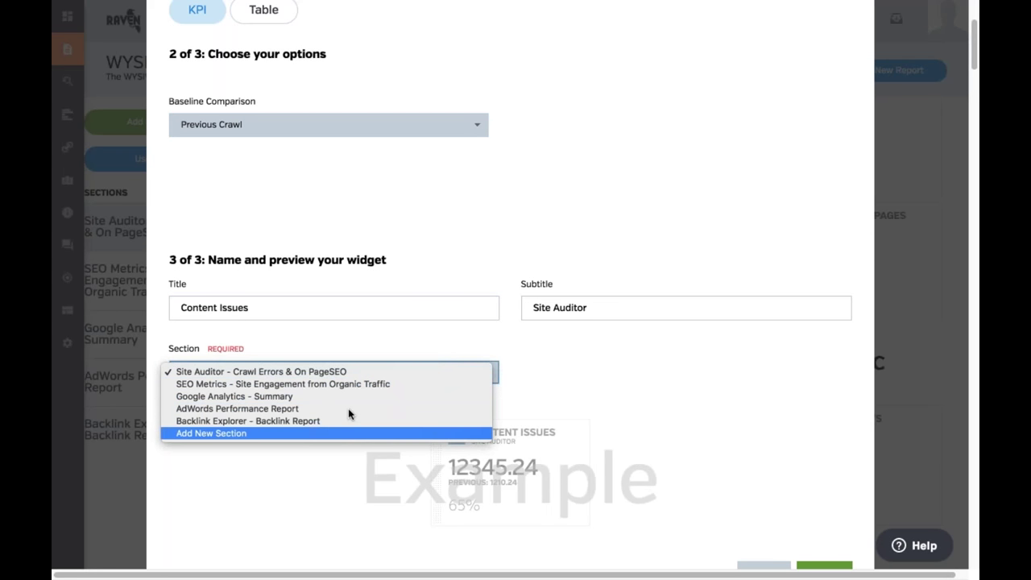
click(608, 341)
scroll(776, 497, down, 3)
click(759, 465)
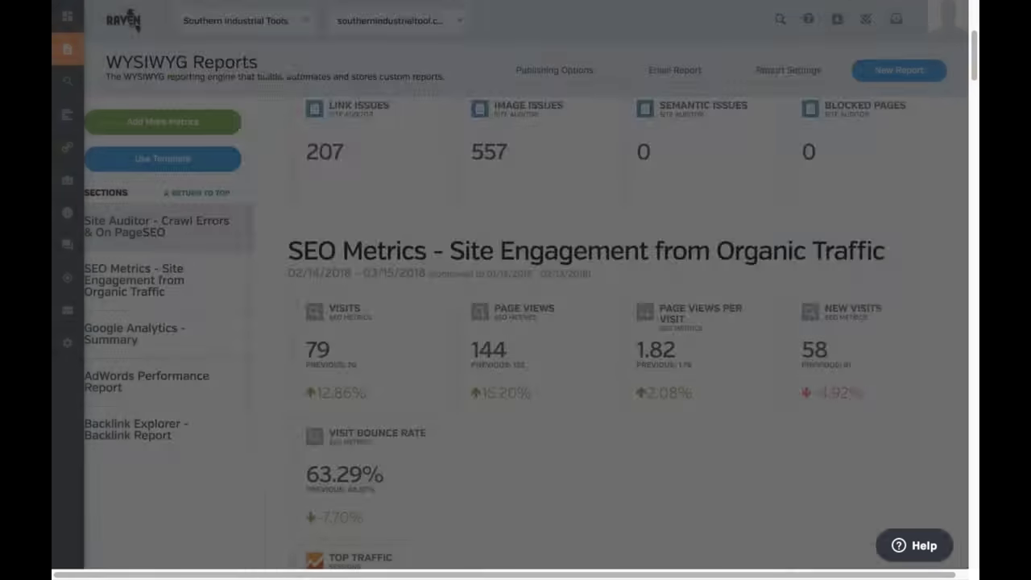
Rearrange the Site Auditor widgets so Meta, Visibility and Total Issues start the first row and Blocked Pages comes before Semantic Issues
scroll(531, 323, up, 3)
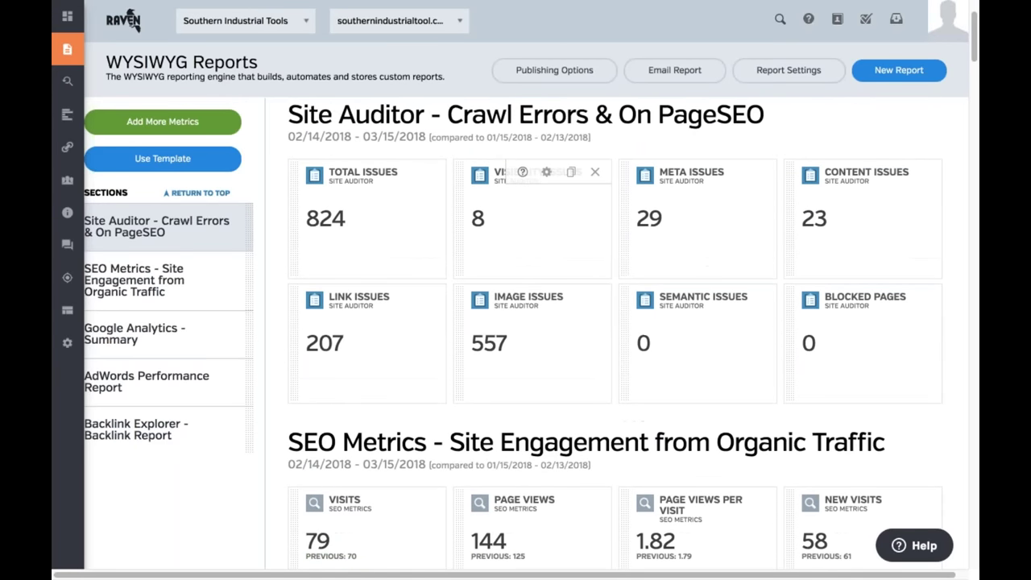
drag(531, 218, 725, 219)
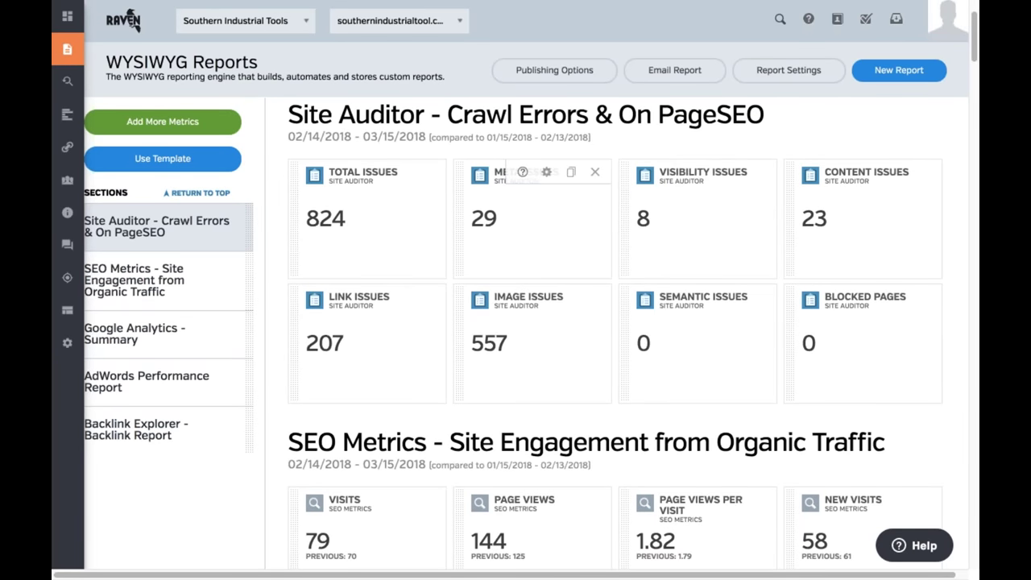
drag(354, 214, 579, 224)
drag(862, 346, 696, 347)
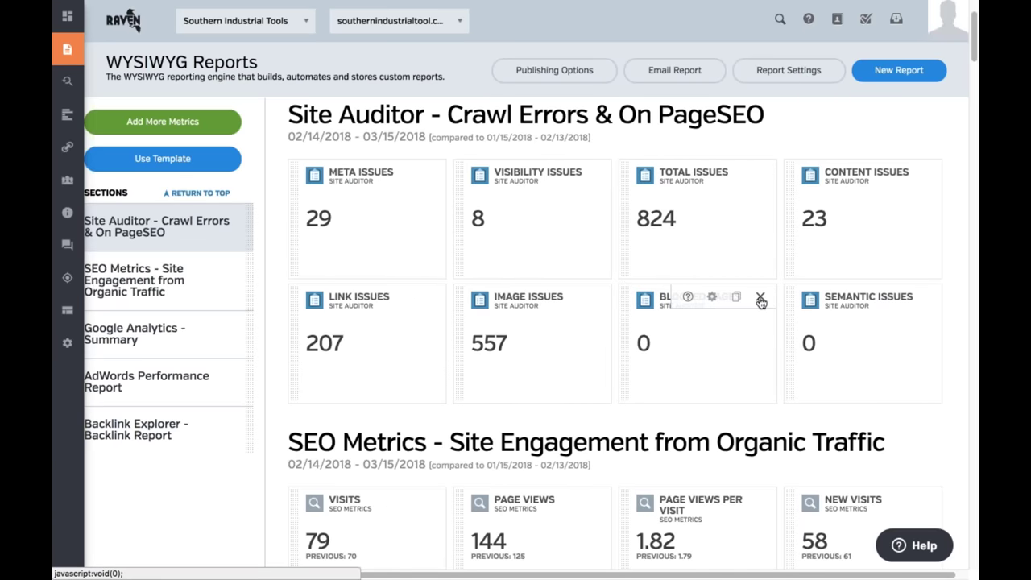
Delete the Blocked Pages widget from the Site Auditor section
click(760, 299)
click(662, 339)
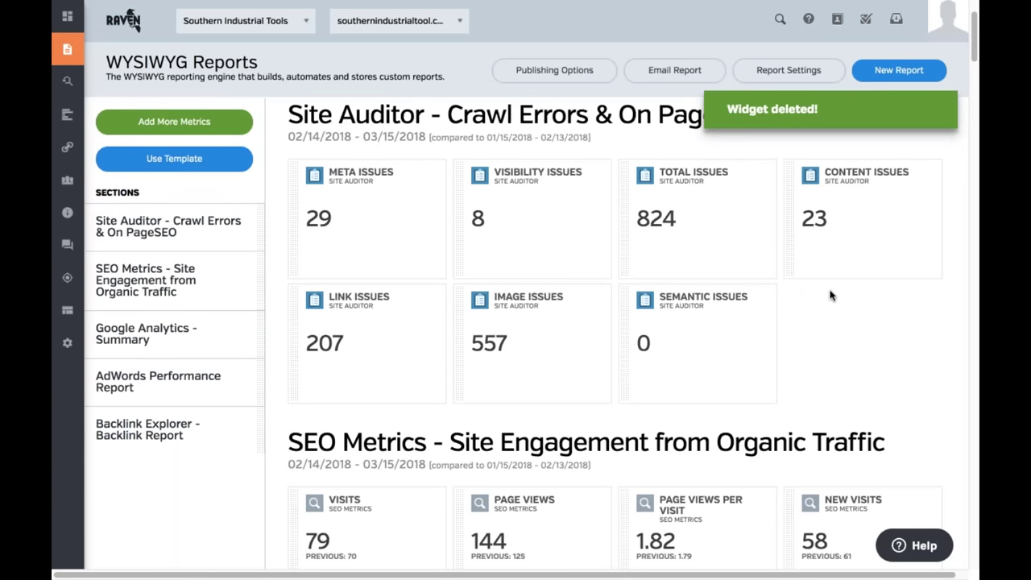
scroll(476, 293, up, 2)
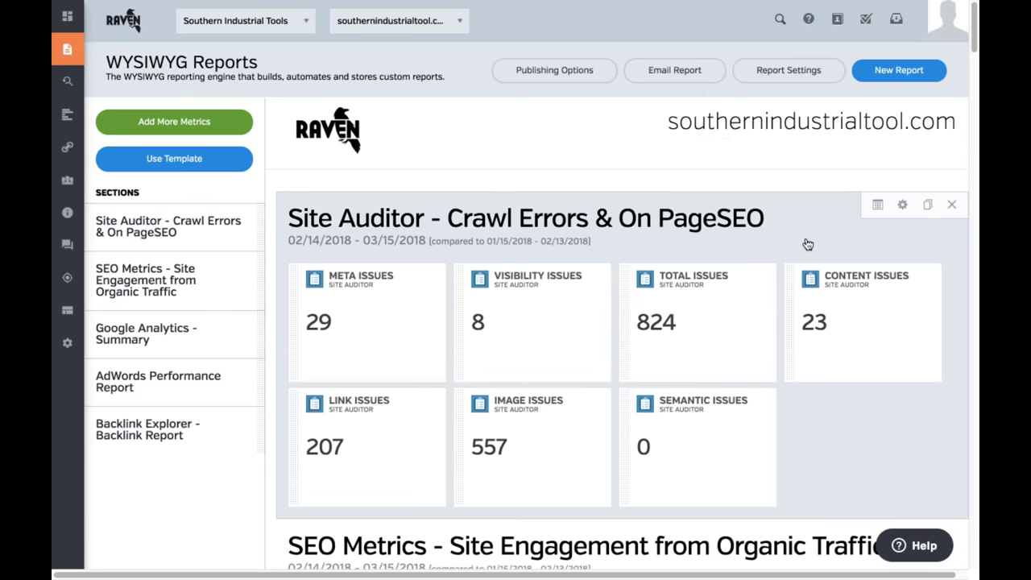
Change the campaign report's type to Scheduled in the report settings
click(788, 71)
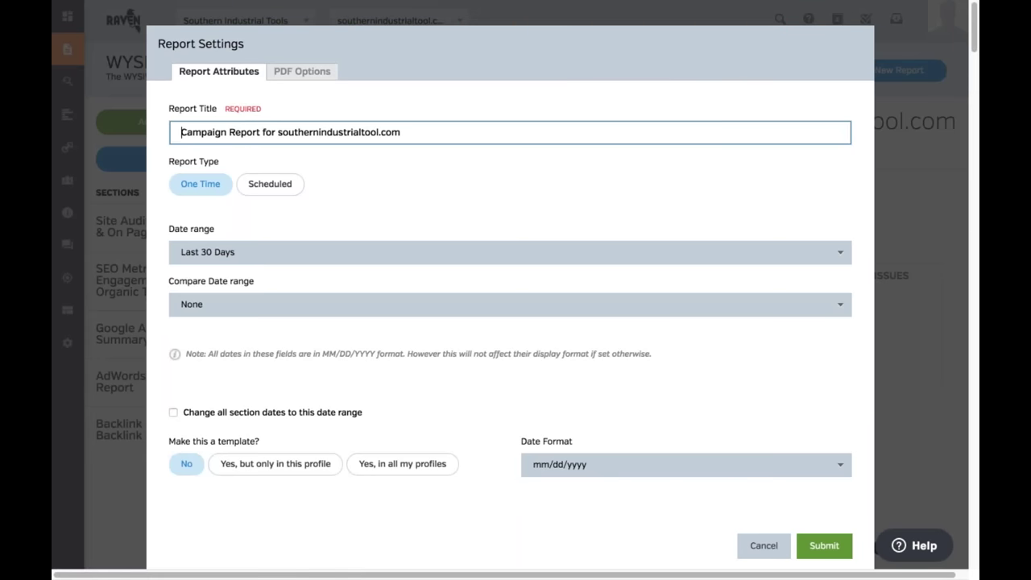
key(Escape)
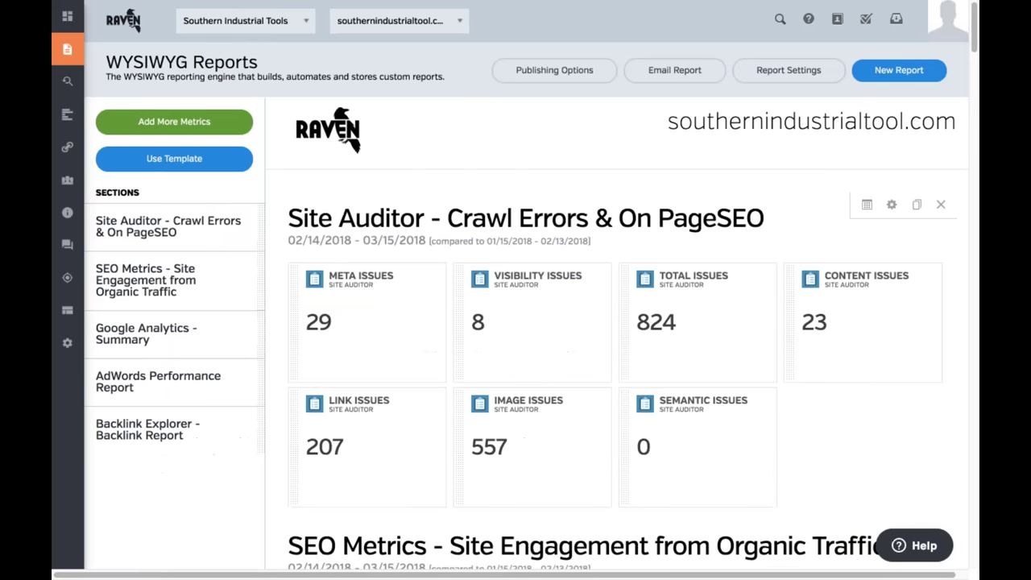
click(788, 71)
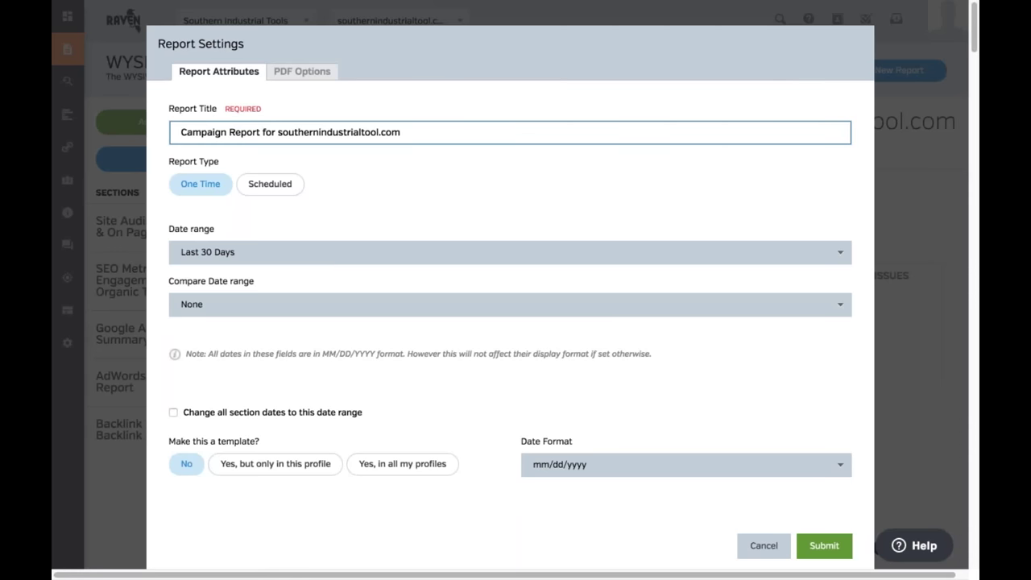
click(270, 183)
Try a Quarterly frequency with January as the first month of the year
click(340, 236)
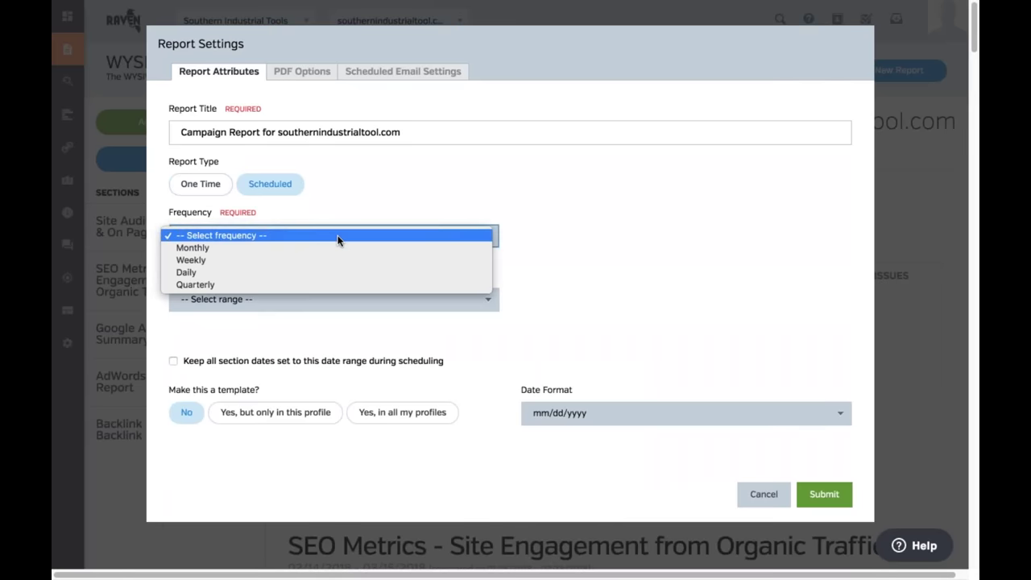
click(313, 286)
click(610, 235)
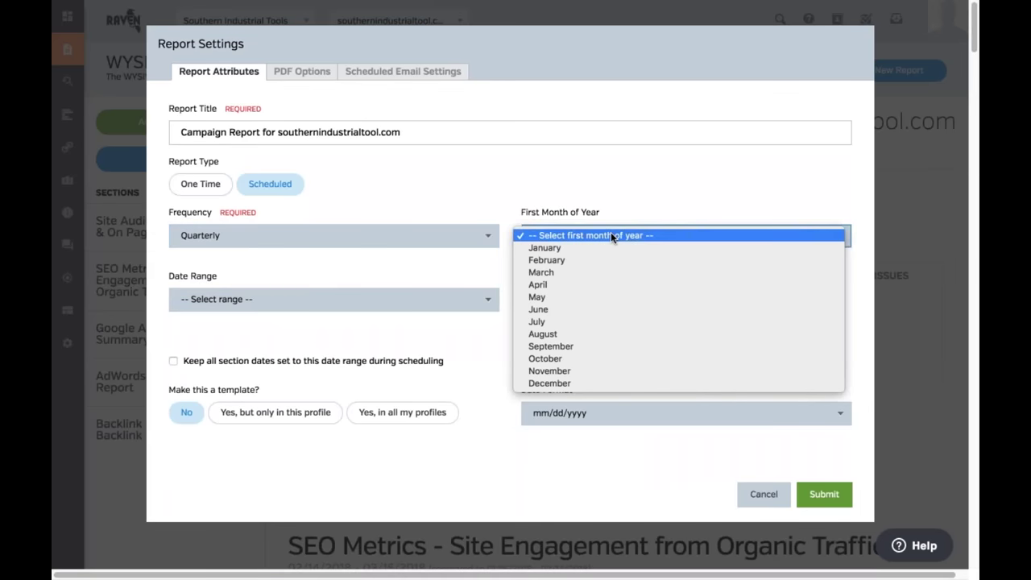
click(595, 248)
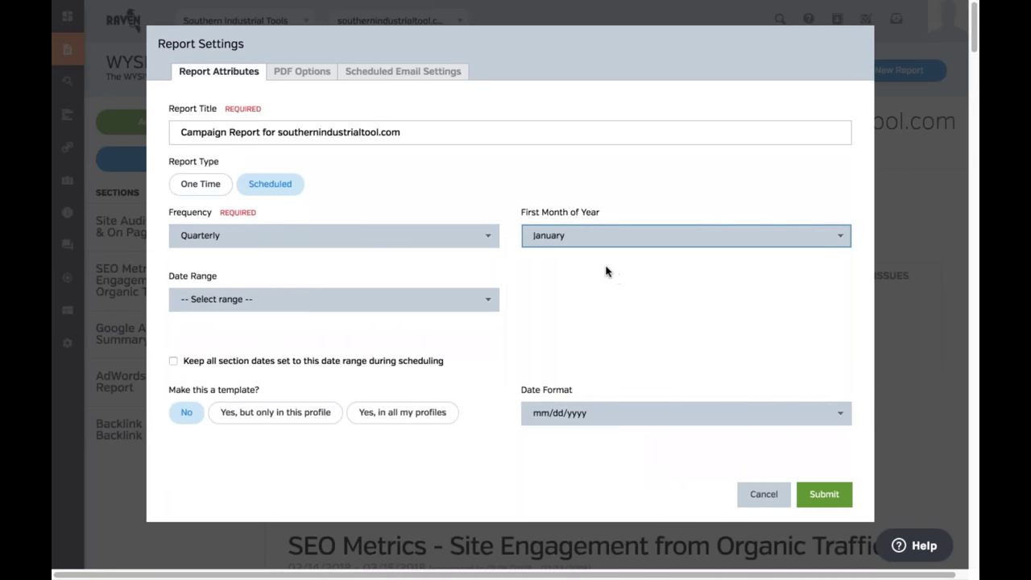
Try the Daily and Weekly frequencies and check the day-of-week choices for the weekly schedule
click(486, 234)
click(368, 223)
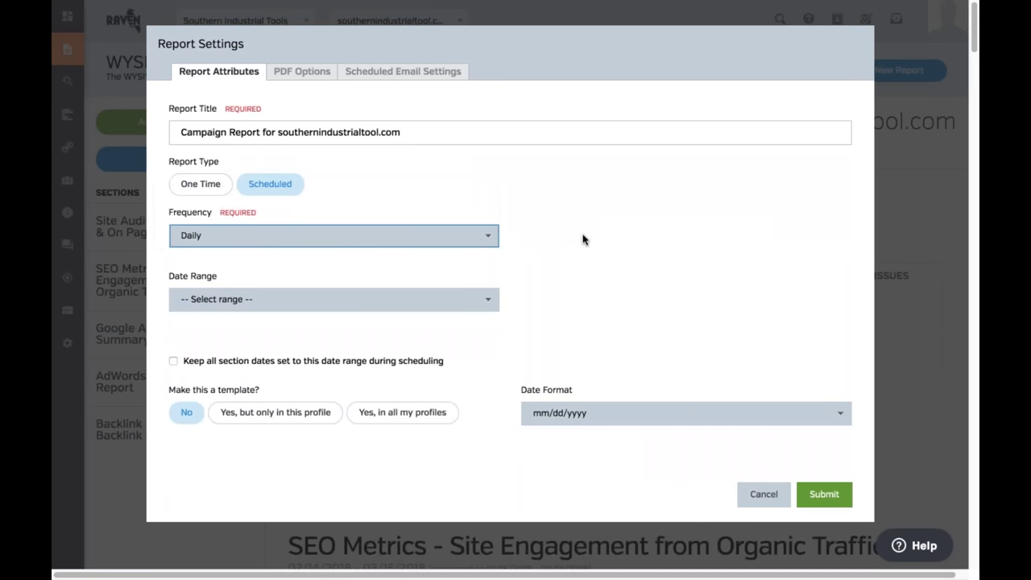
click(402, 234)
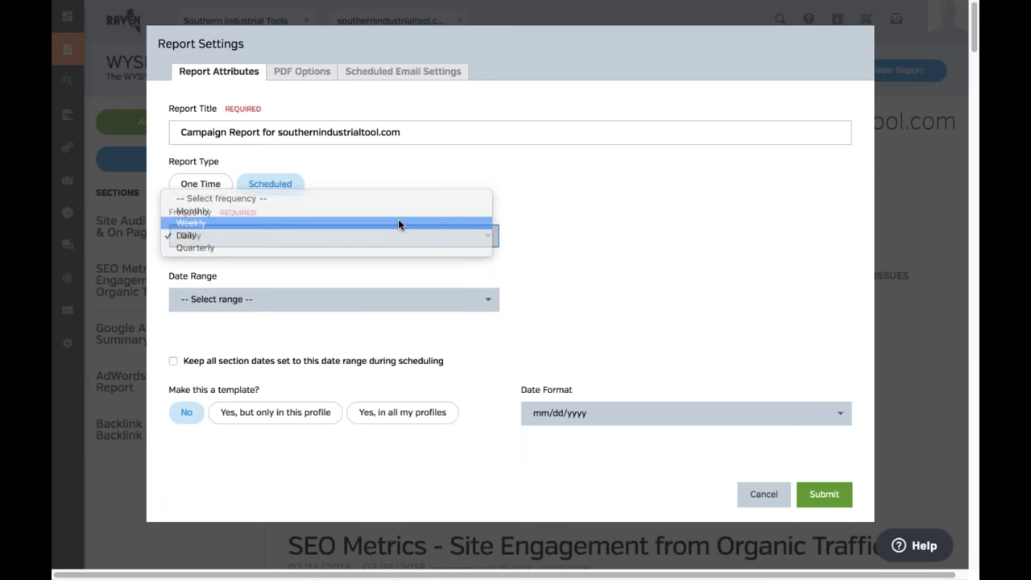
click(398, 222)
click(585, 241)
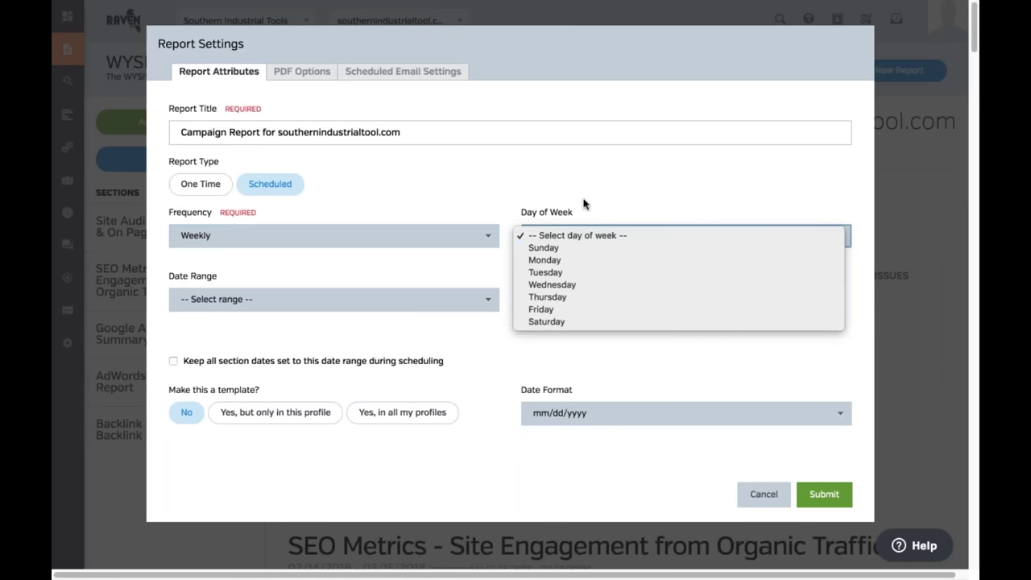
click(393, 242)
Schedule the report Monthly on day 5 of the month
click(393, 242)
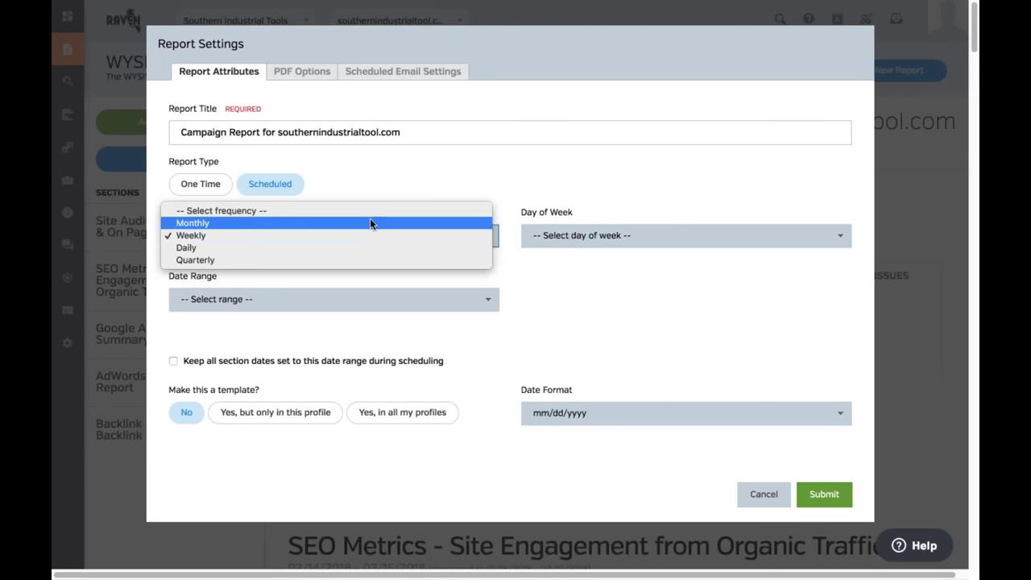
click(370, 222)
click(619, 235)
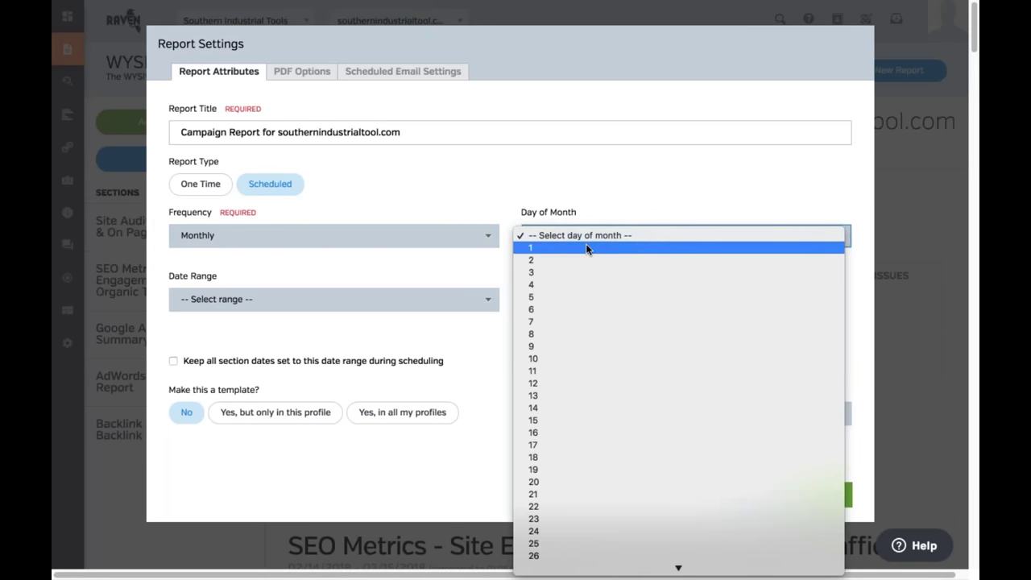
click(577, 297)
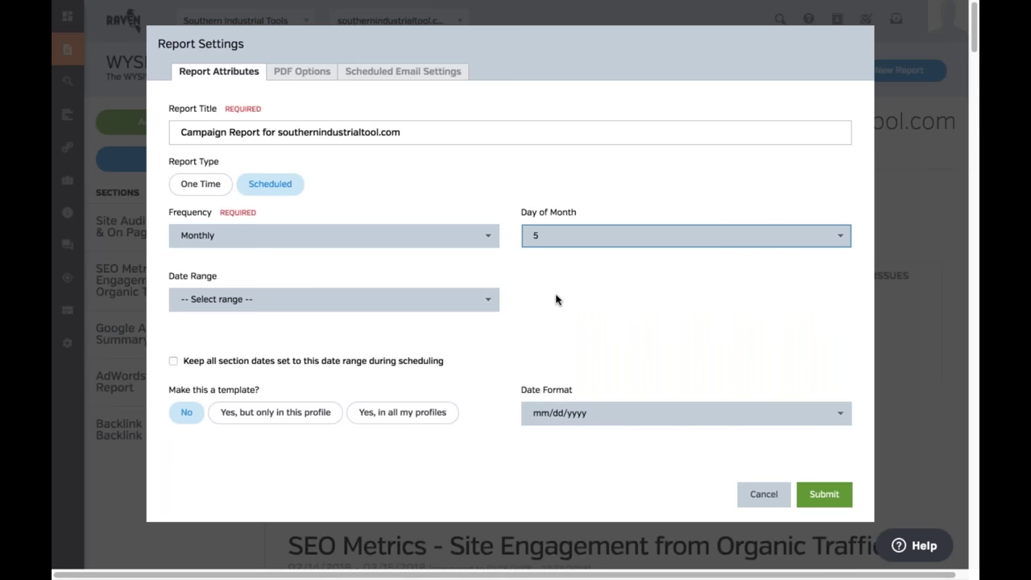
Set the scheduled date range to Last 30 Days and keep all section dates set to it during scheduling
click(481, 301)
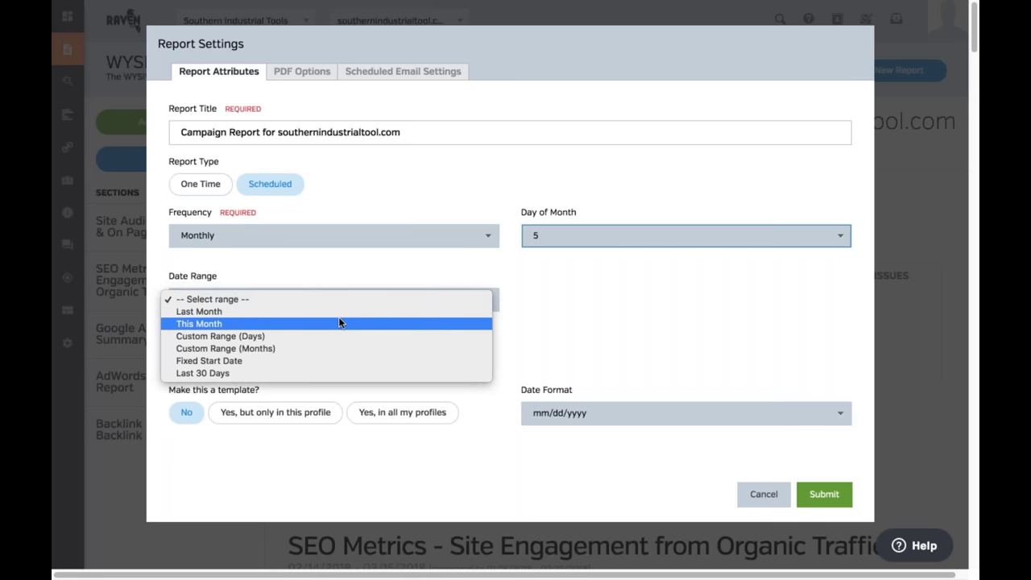
click(289, 373)
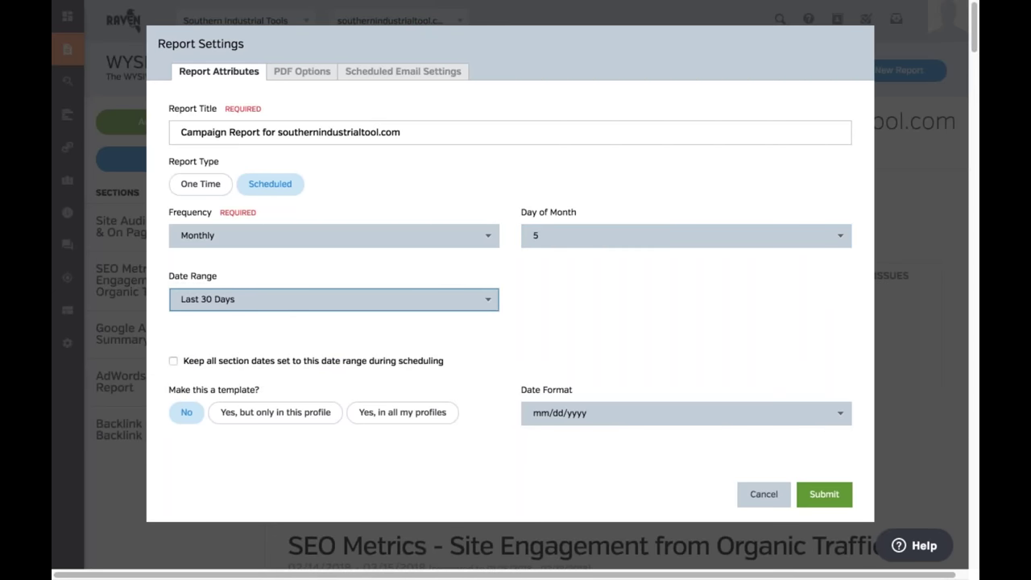
click(174, 361)
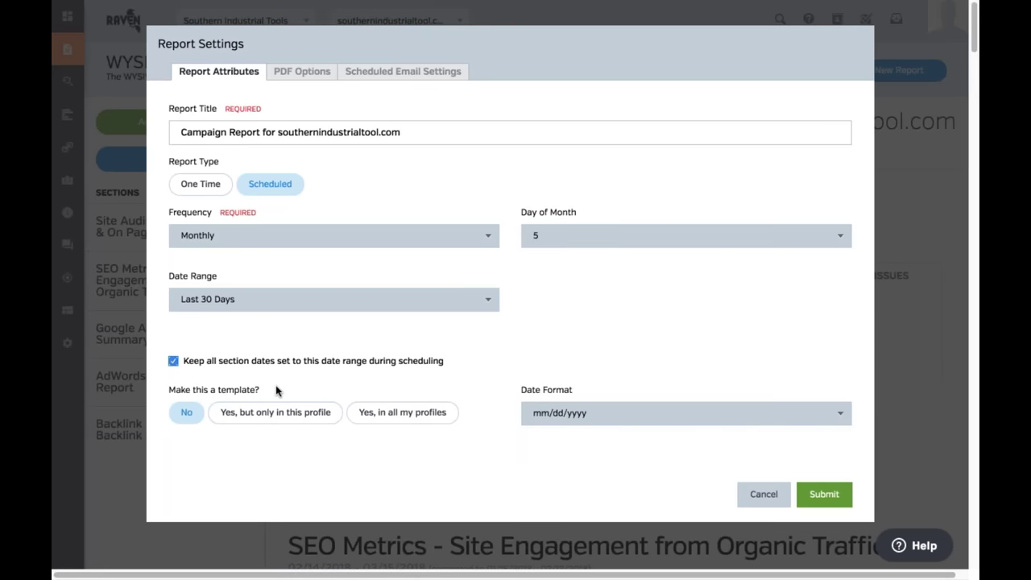
Make the report a template in all profiles and save the report settings
click(392, 414)
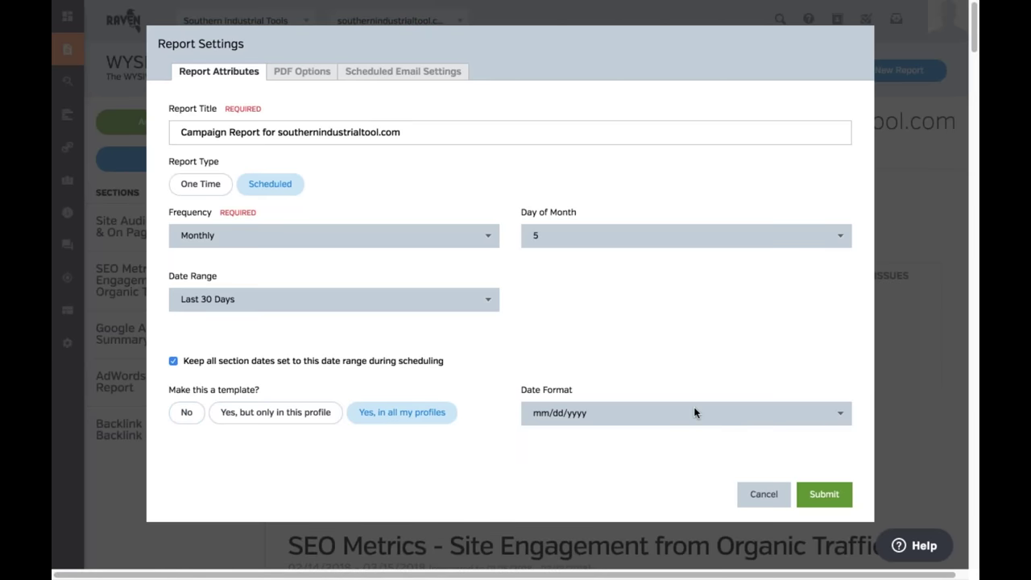
click(824, 493)
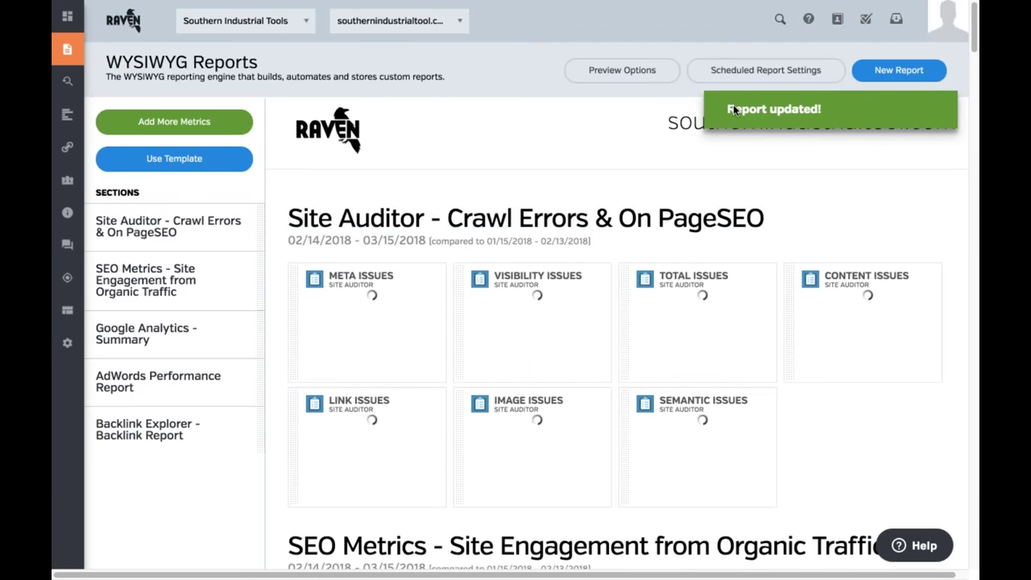
Check the PDF options in the scheduled report settings, and generate and open the updated campaign report
click(774, 77)
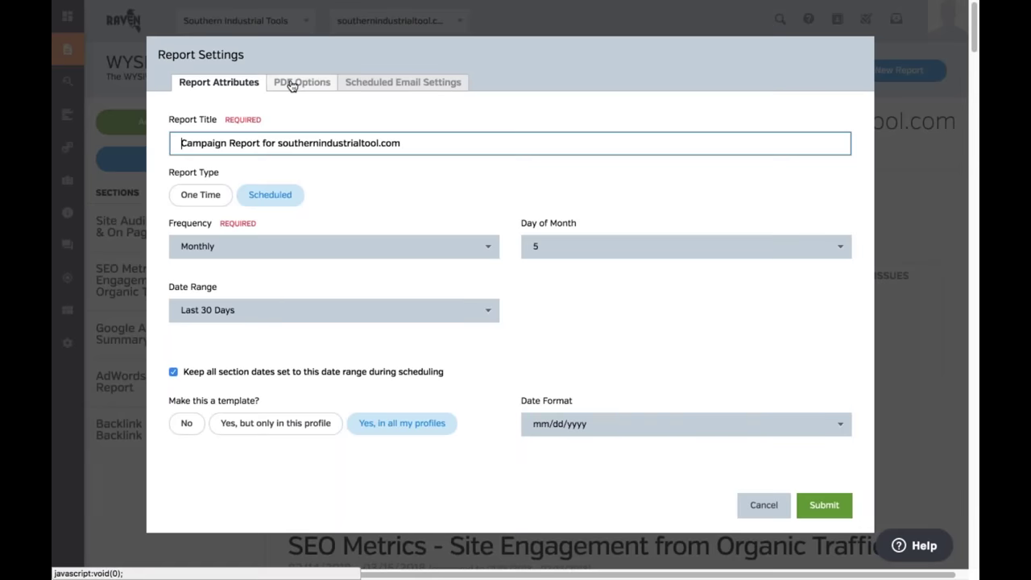
click(293, 86)
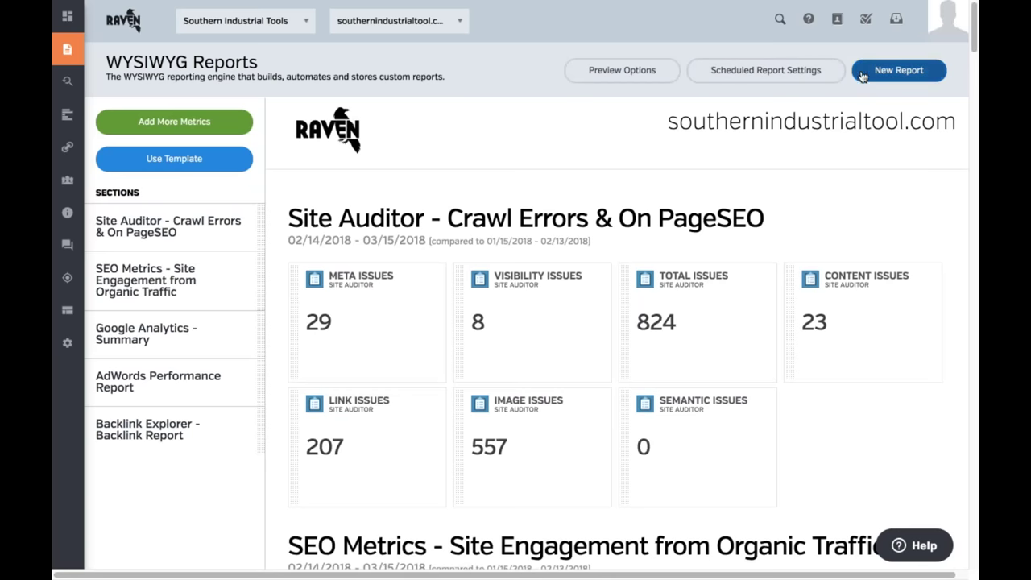
click(622, 70)
click(604, 97)
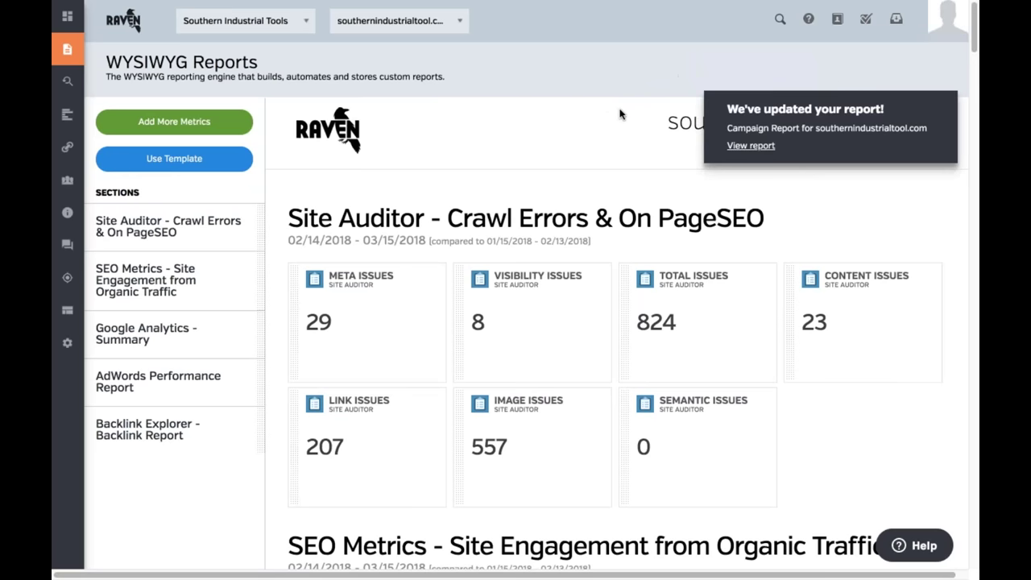
click(750, 146)
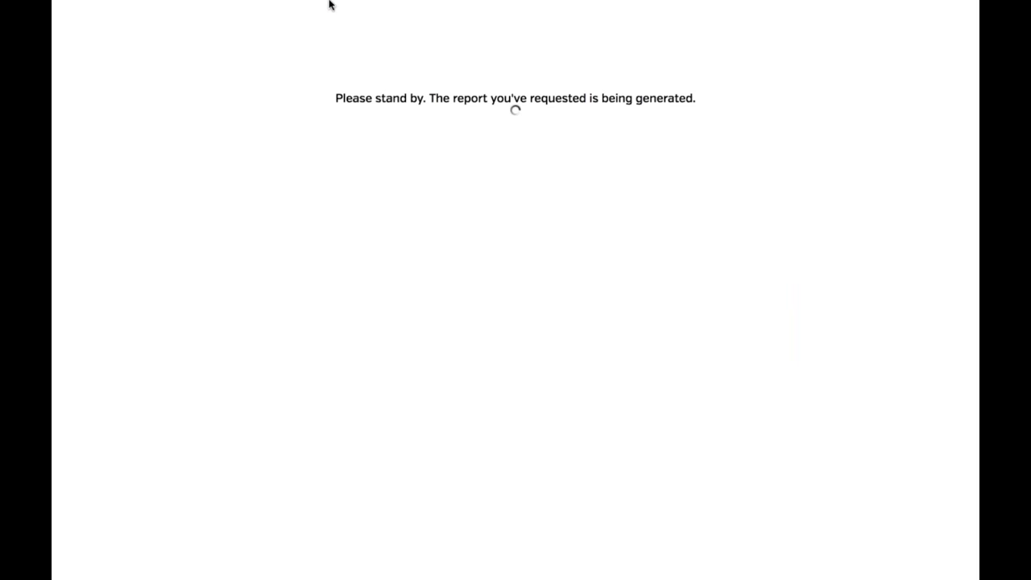
mouse_move(328, 1)
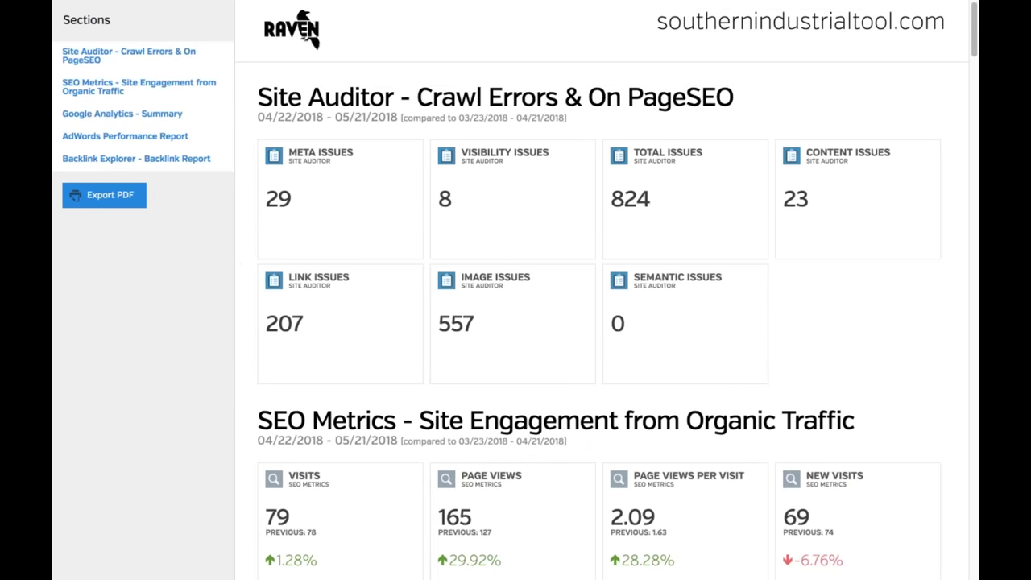
Read through the generated report's Site Auditor, SEO Metrics, Google Analytics, AdWords and Backlink Explorer sections
scroll(576, 119, down, 4)
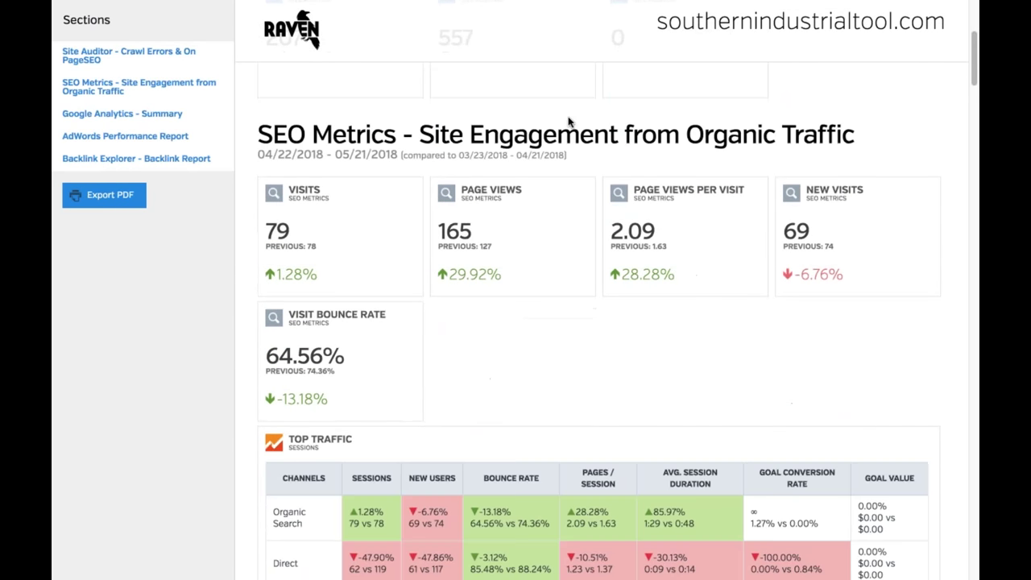
scroll(568, 121, down, 8)
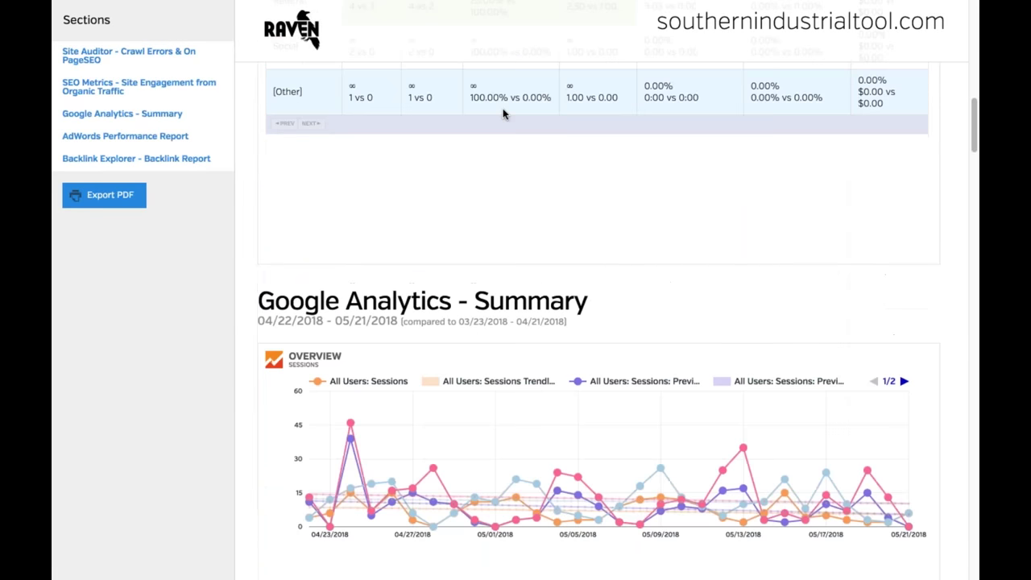
scroll(502, 114, down, 12)
scroll(502, 113, down, 8)
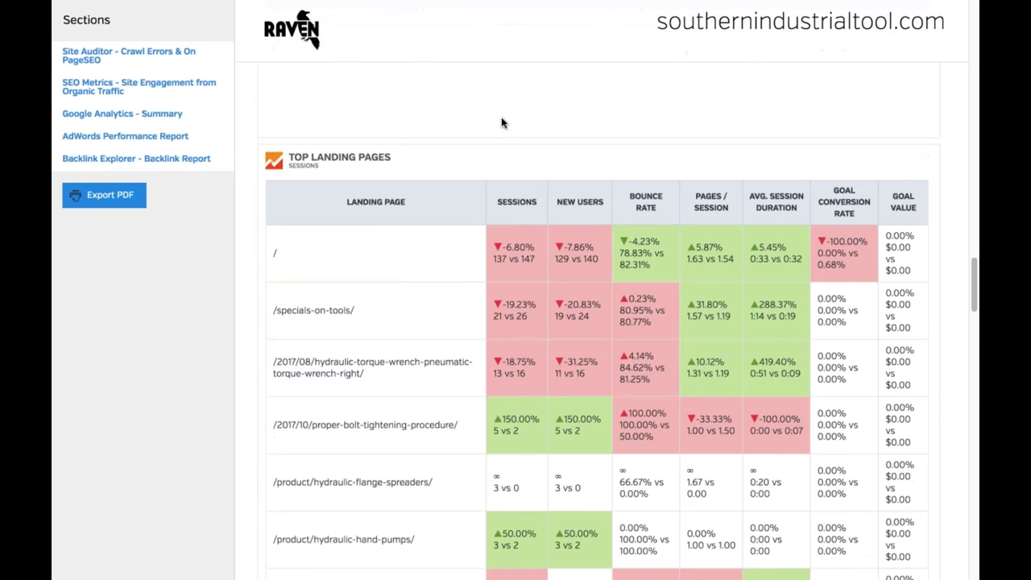
scroll(502, 123, down, 9)
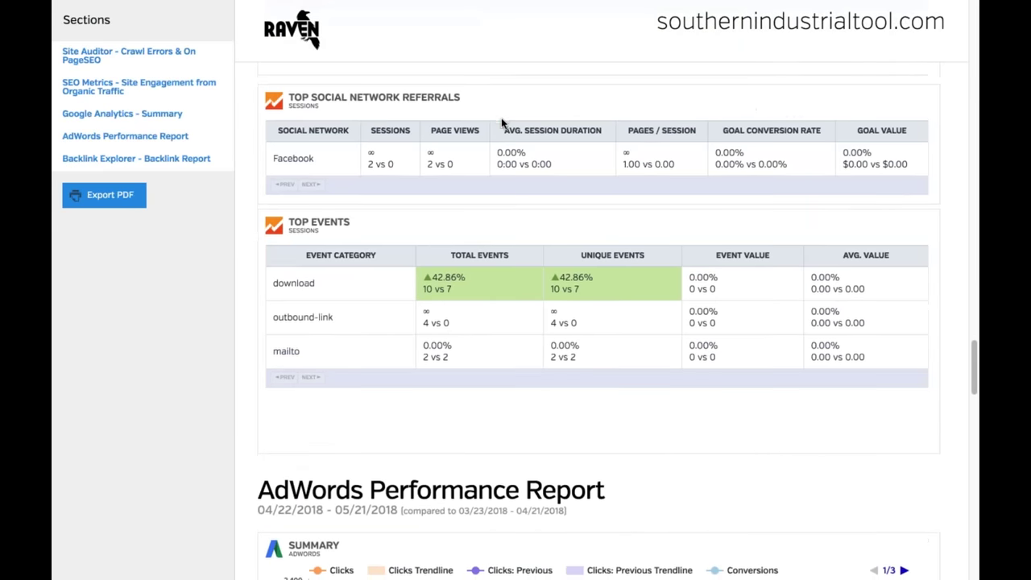
scroll(502, 122, down, 7)
scroll(501, 123, down, 11)
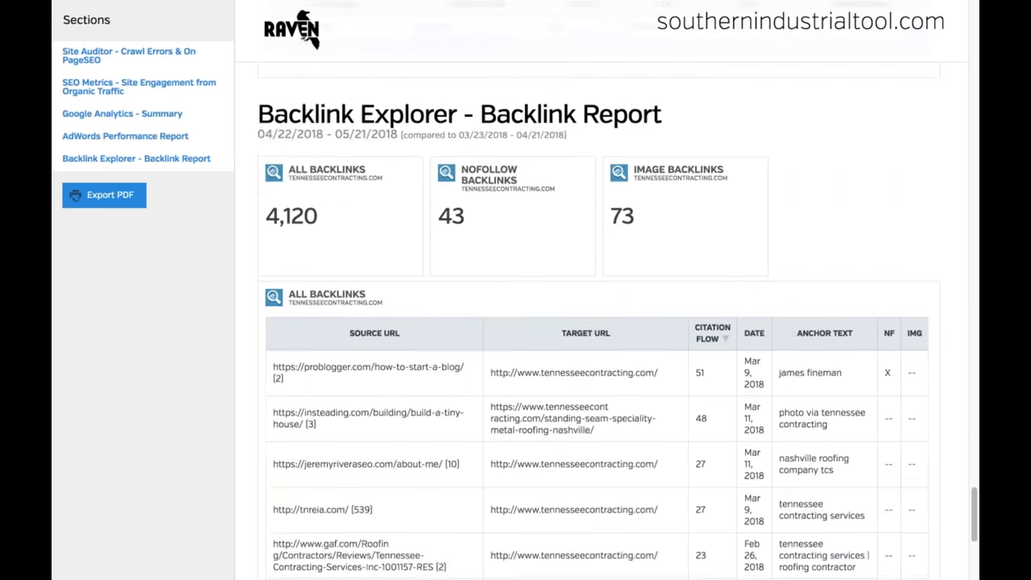
scroll(501, 123, down, 4)
scroll(501, 122, up, 5)
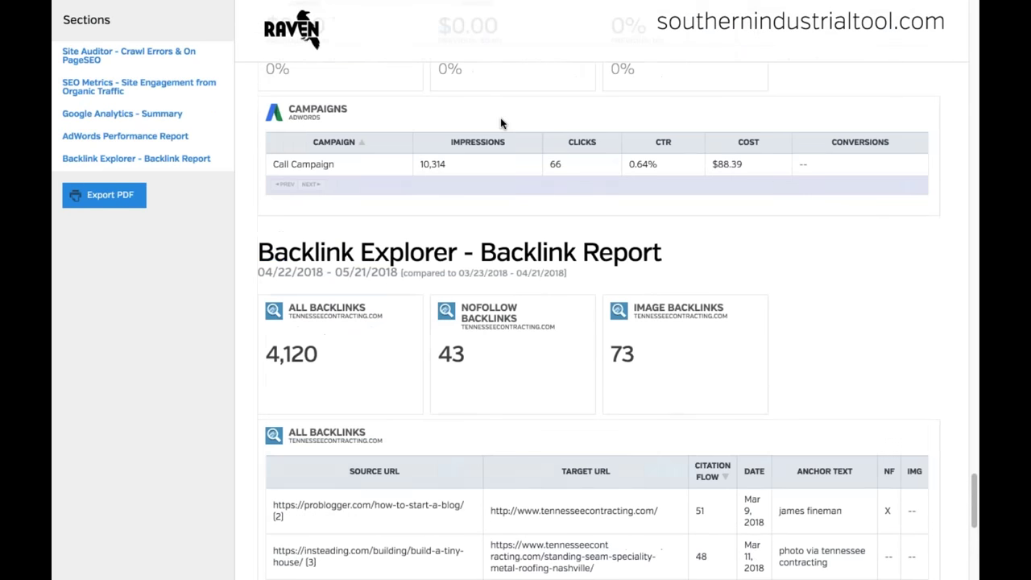
scroll(500, 121, up, 20)
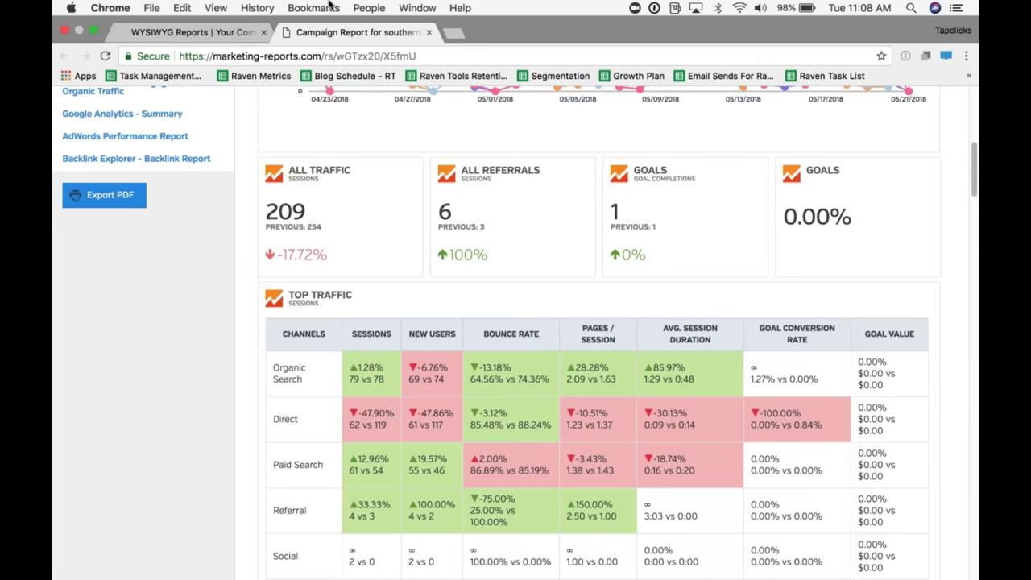
Return to the report editor and try the cover page and table of contents choices in the report's PDF options
click(223, 32)
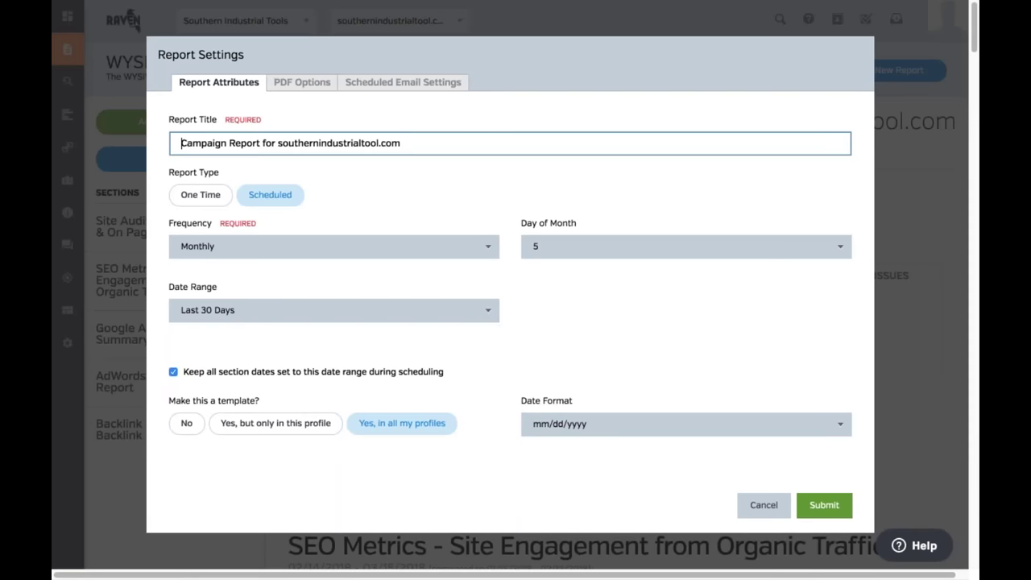
click(302, 83)
click(185, 143)
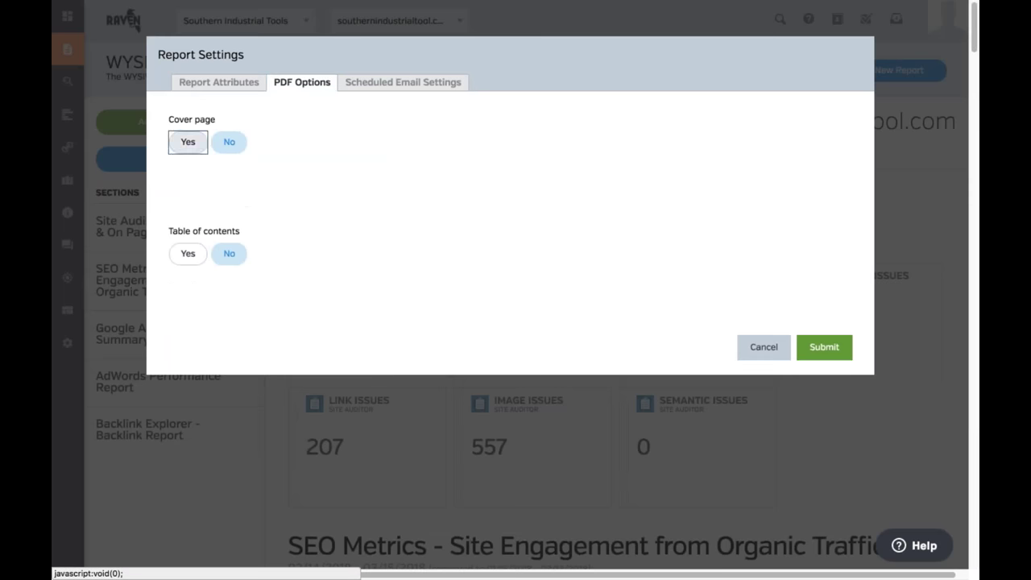
click(229, 143)
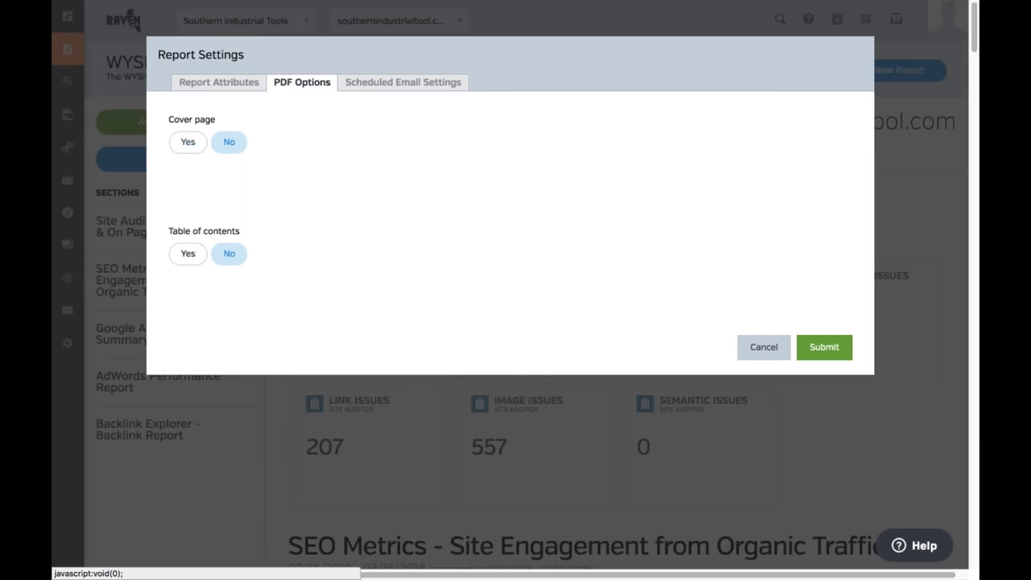
click(191, 253)
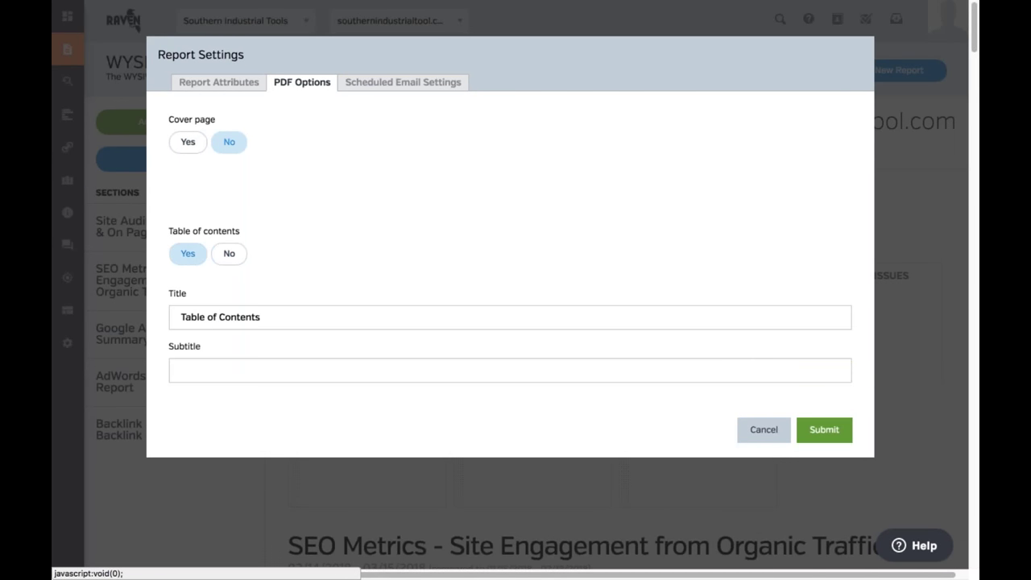
click(229, 254)
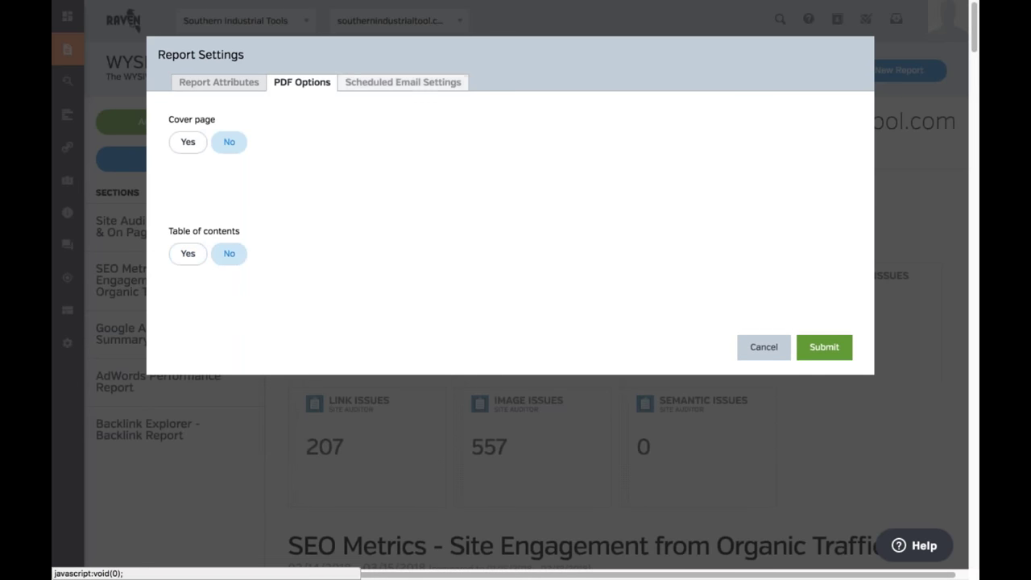
Try enabling the email settings for the scheduled report, review the sender, message and report type fields, and discard the changes
click(403, 82)
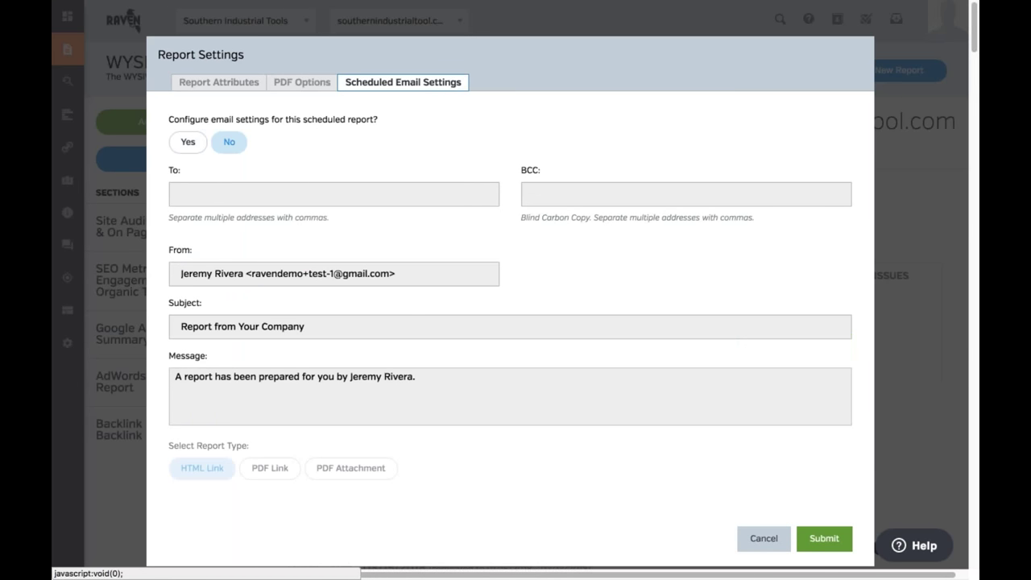
click(188, 142)
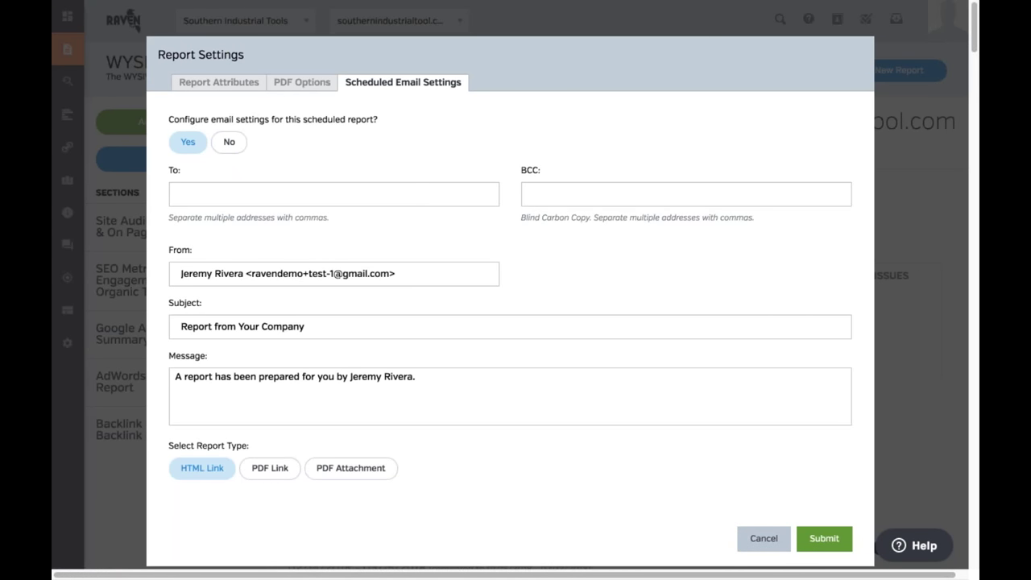
click(764, 538)
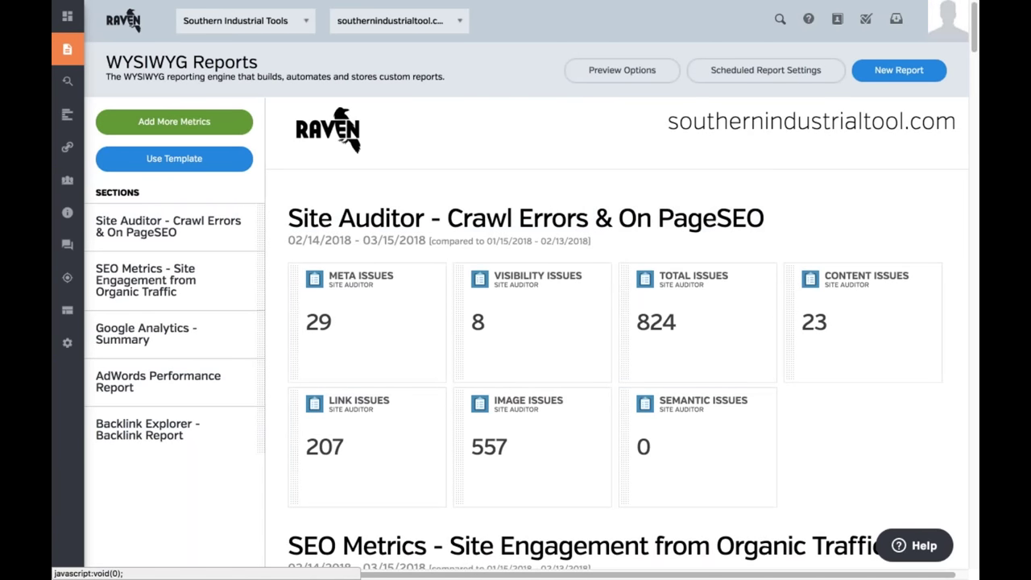
Start a text summary for the report with the text "This is a report"
click(194, 123)
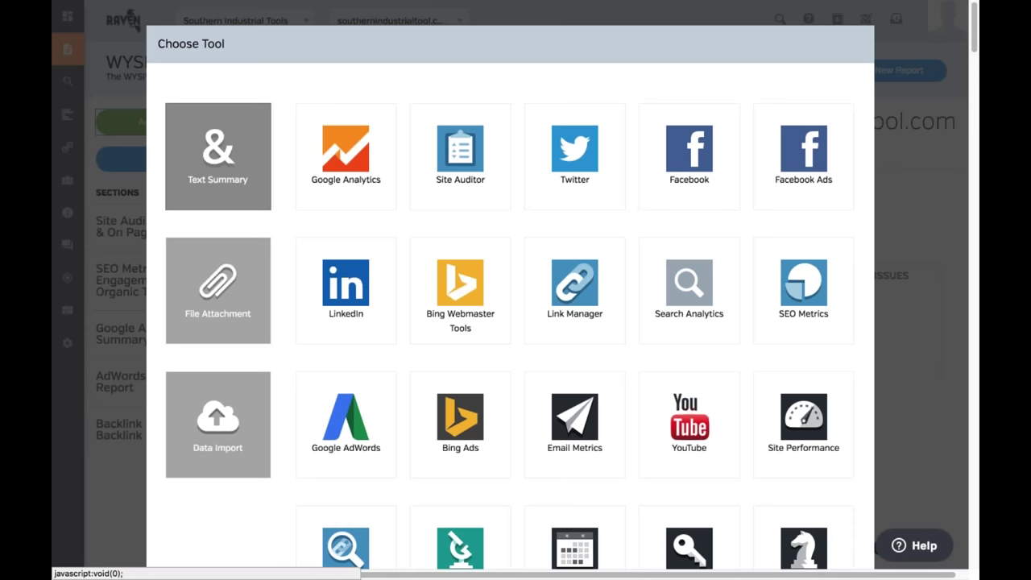
click(215, 172)
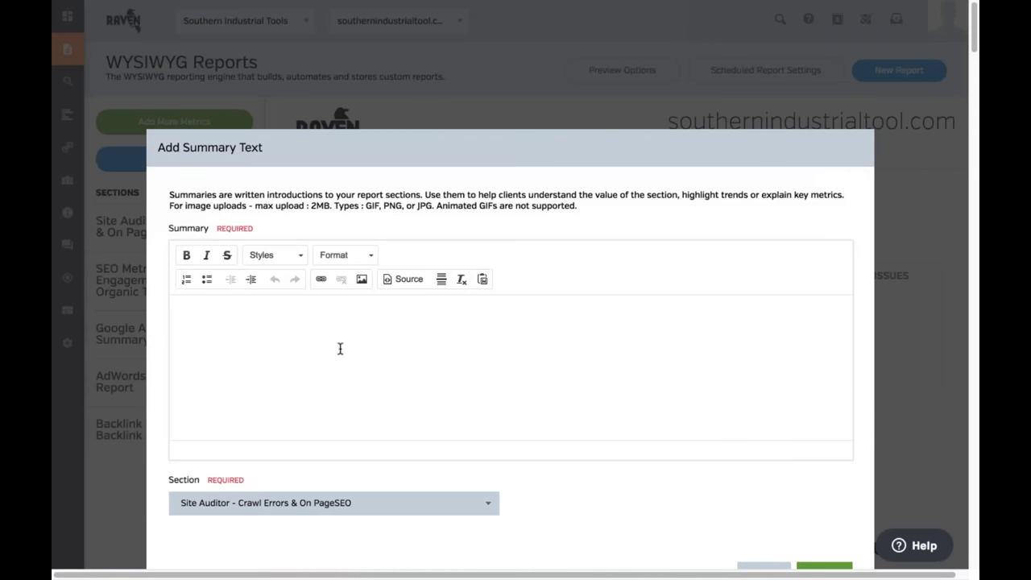
click(276, 327)
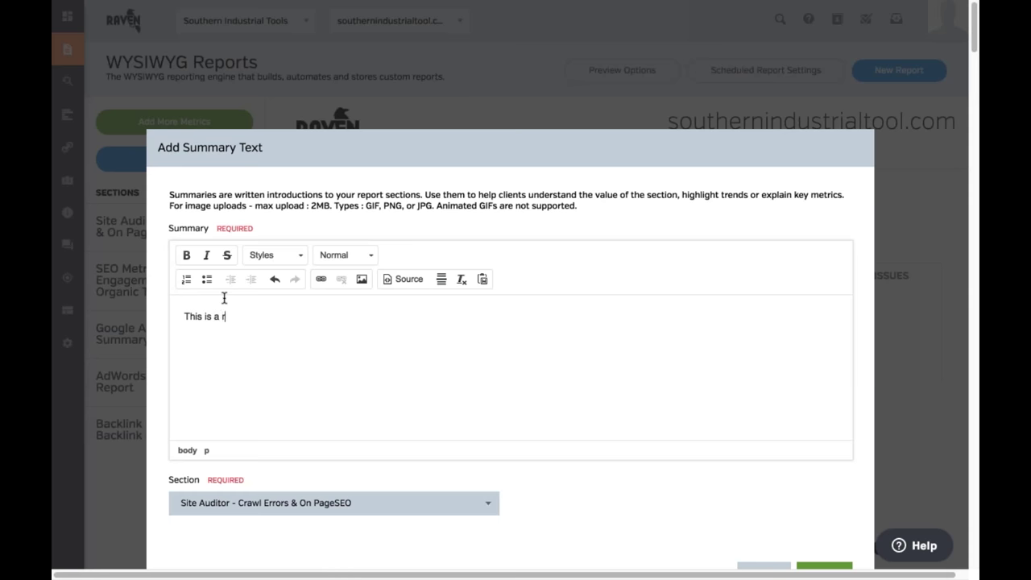
Assign the summary text to a new section named Overview and submit it to the report
scroll(803, 435, down, 3)
click(431, 399)
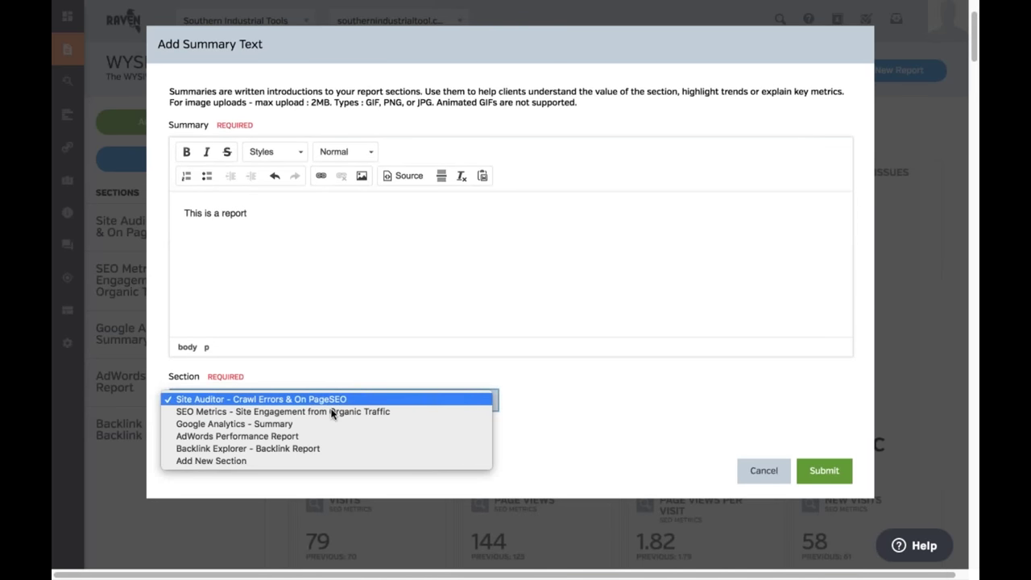
click(241, 461)
click(581, 402)
double_click(528, 403)
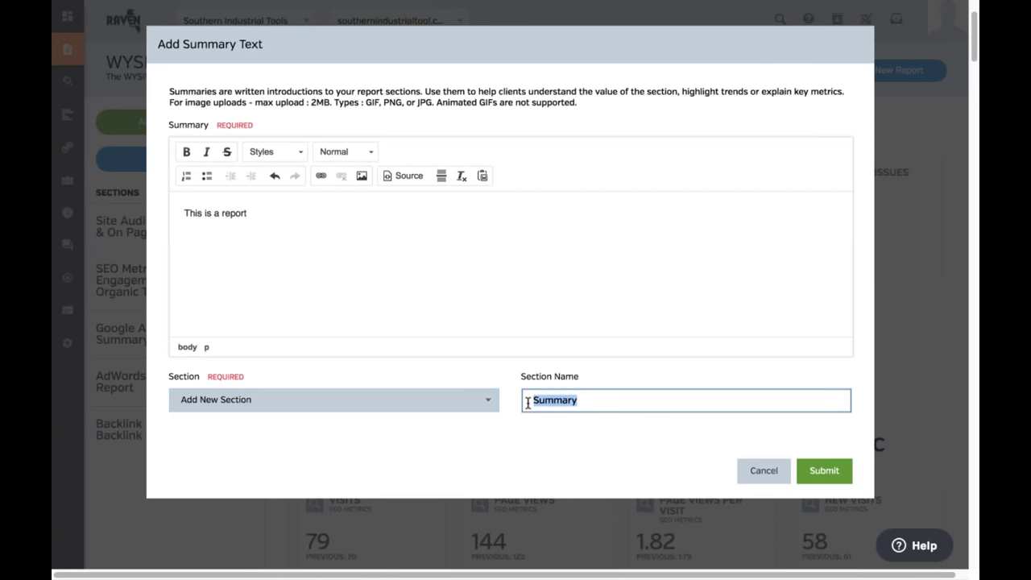
text(Overview)
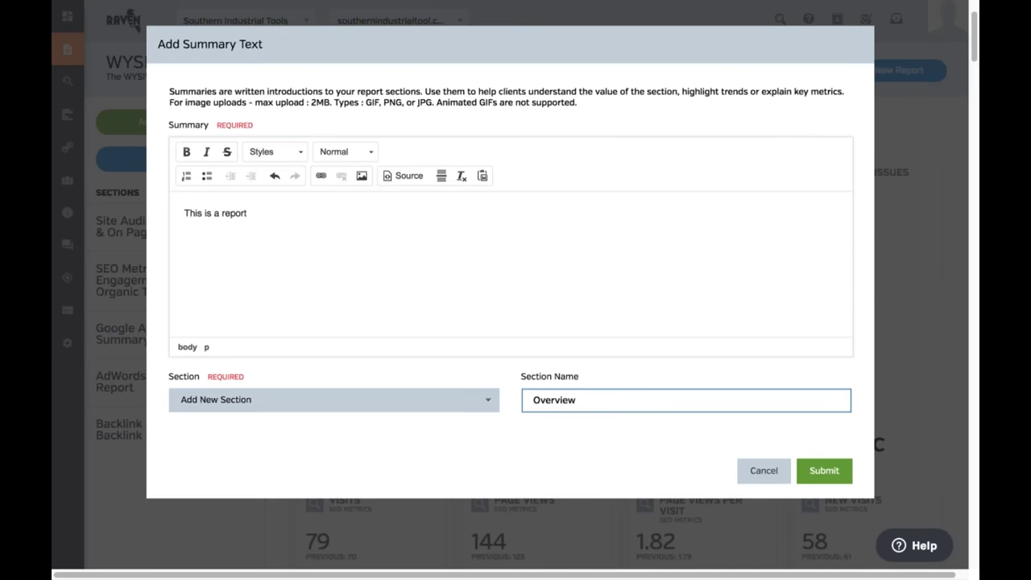
key(Return)
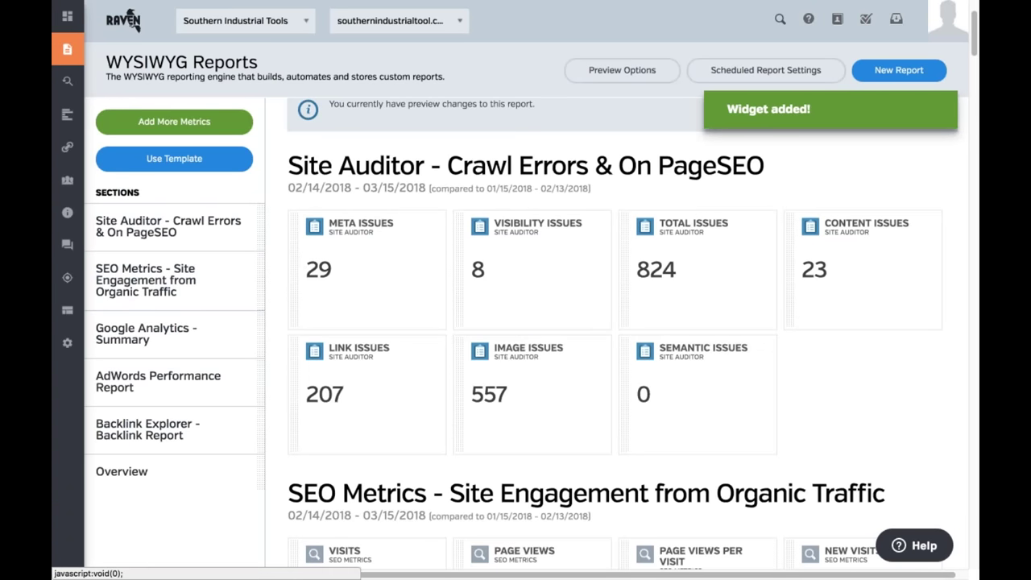
Move the Overview section to the beginning of the report, above the Site Auditor section
click(241, 471)
drag(242, 470, 220, 241)
drag(246, 422, 242, 229)
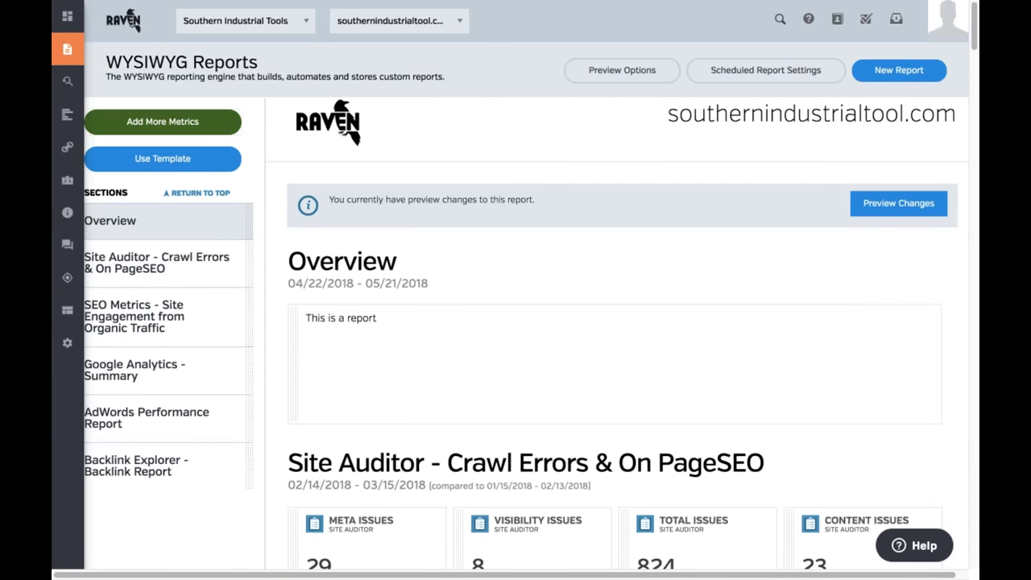
Browse the tools available for adding metrics, and check the file attachment form without attaching anything
click(162, 121)
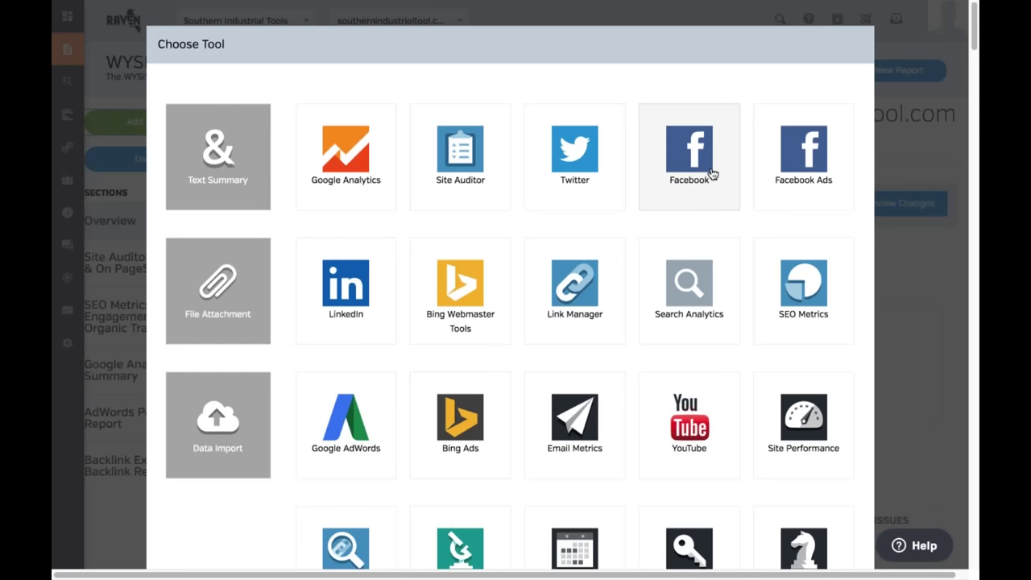
scroll(712, 174, down, 5)
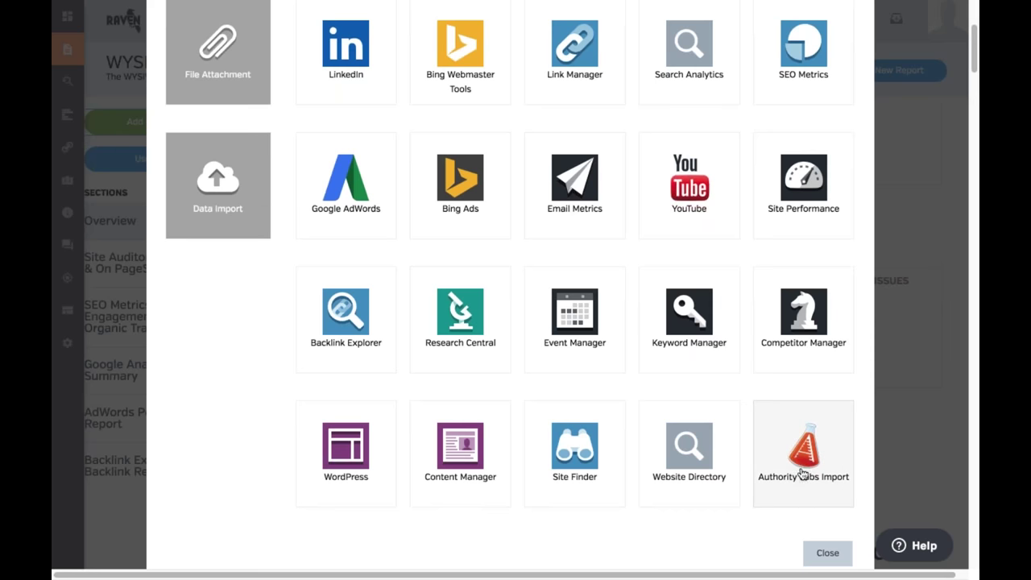
scroll(795, 471, up, 1)
scroll(796, 472, up, 5)
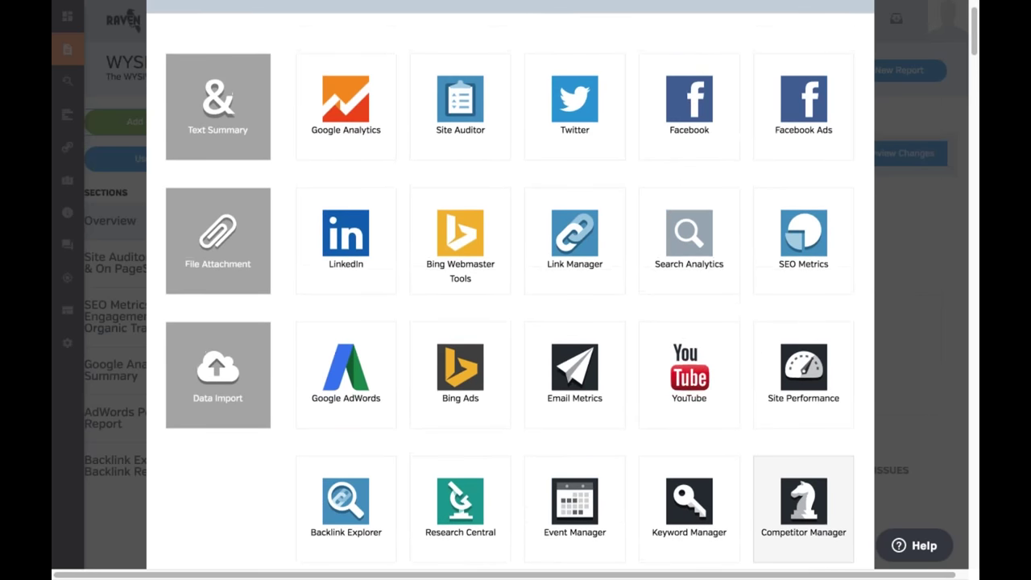
scroll(796, 471, up, 2)
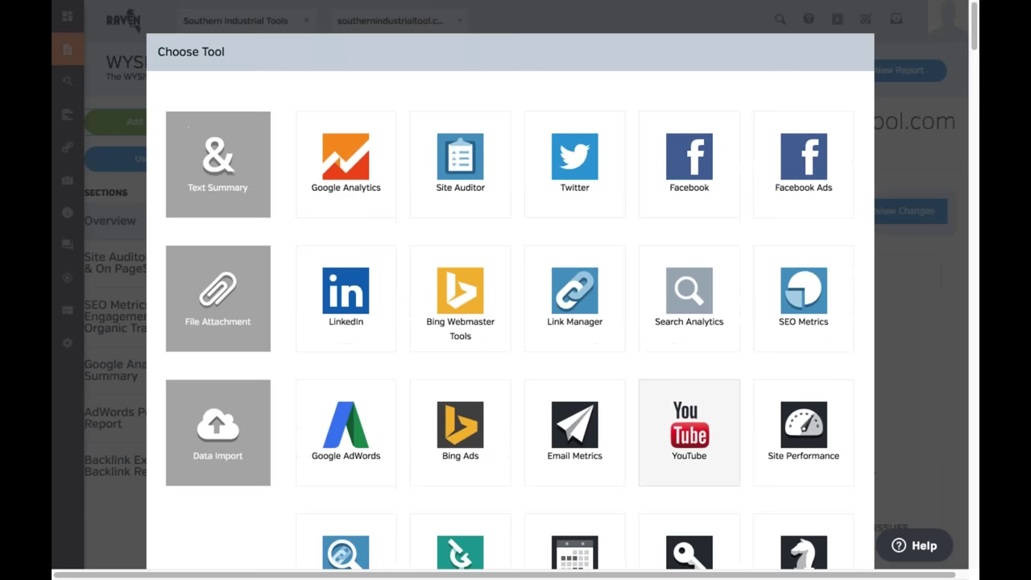
click(236, 321)
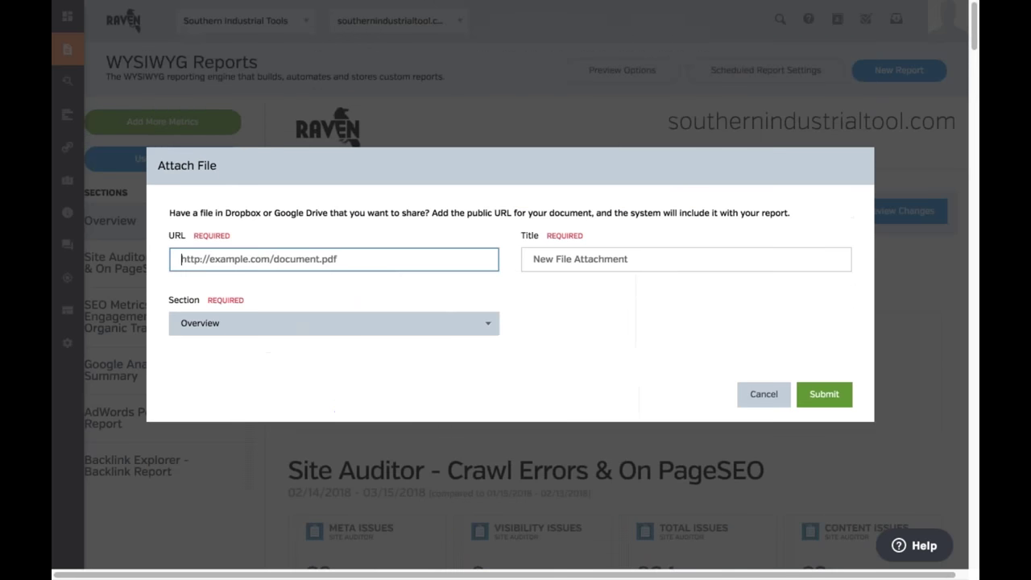
click(764, 394)
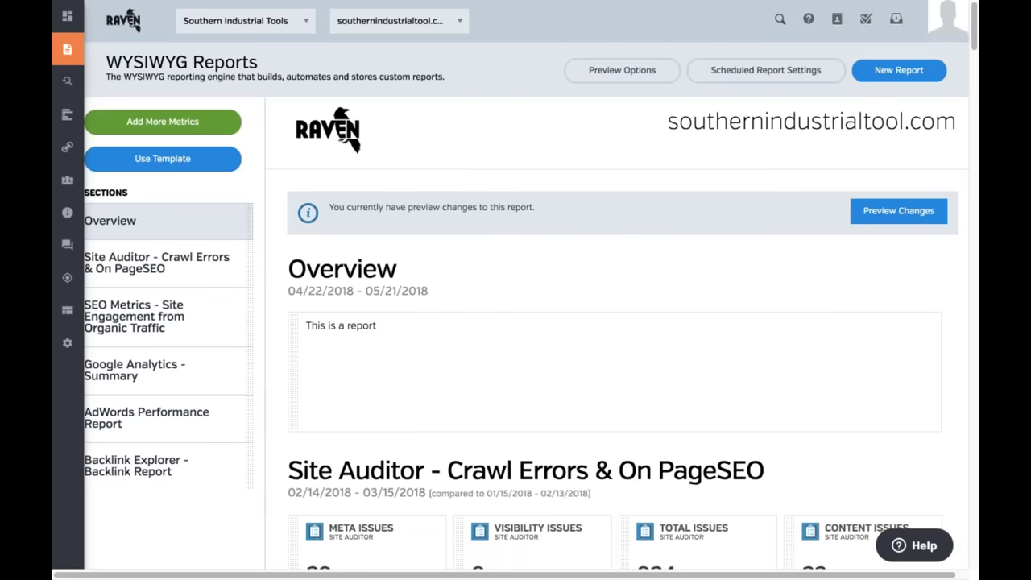
Check the data import form for adding a CSV file to the report, without importing anything
click(194, 120)
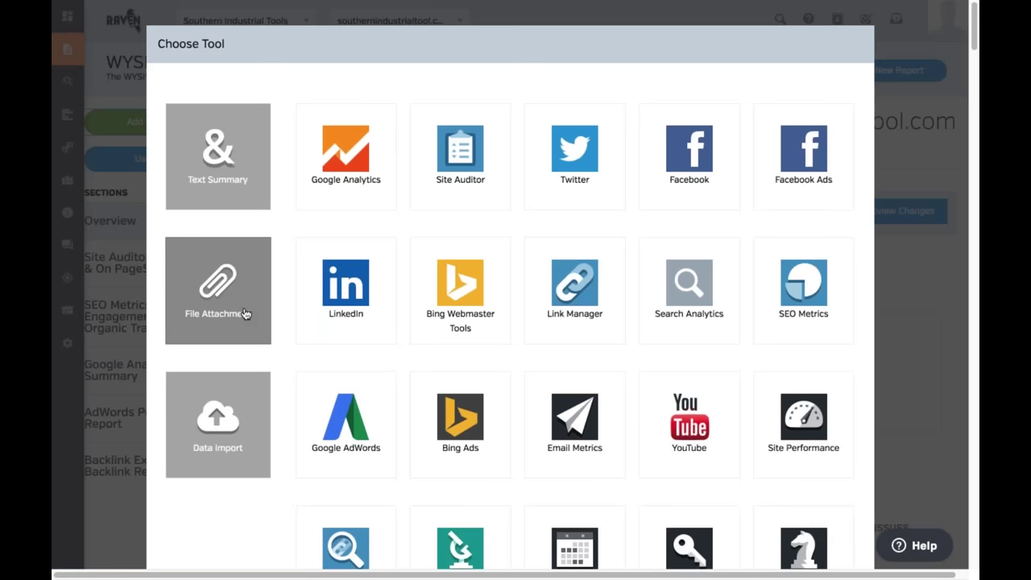
click(215, 424)
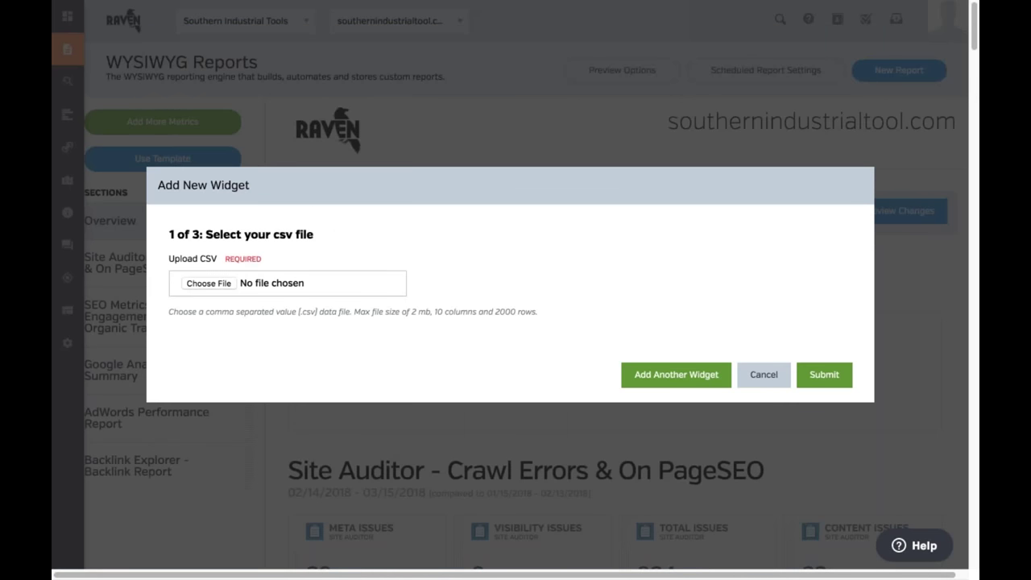
click(763, 375)
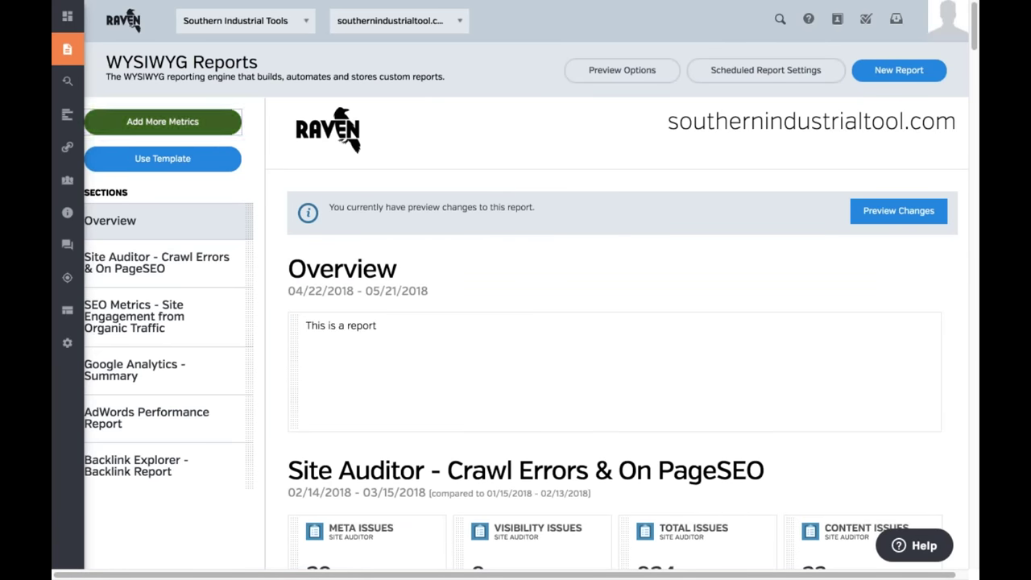
Look through the custom Site Auditor widget setup with the Broken External Links metric, then cancel without adding the widget
click(162, 121)
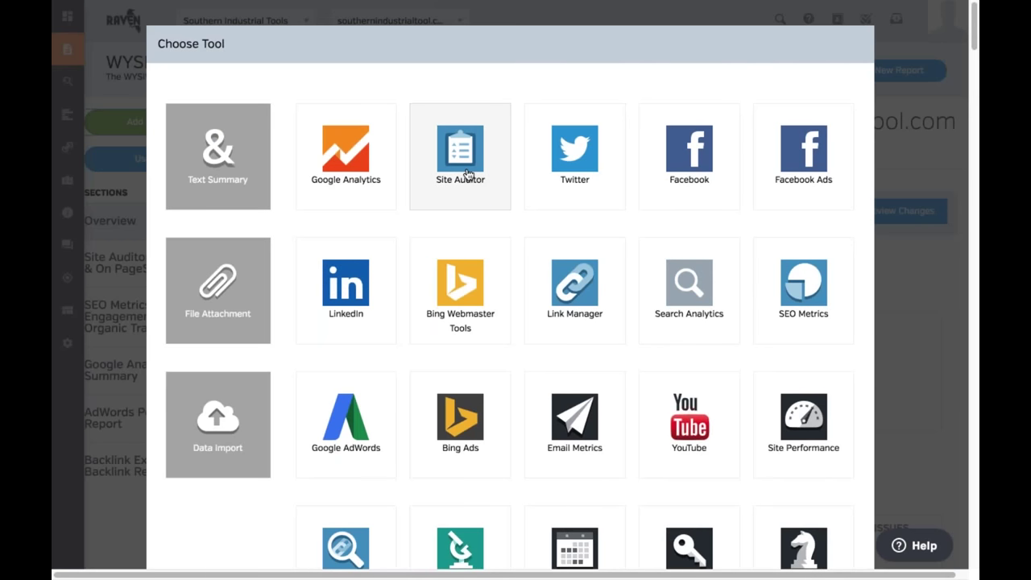
click(468, 175)
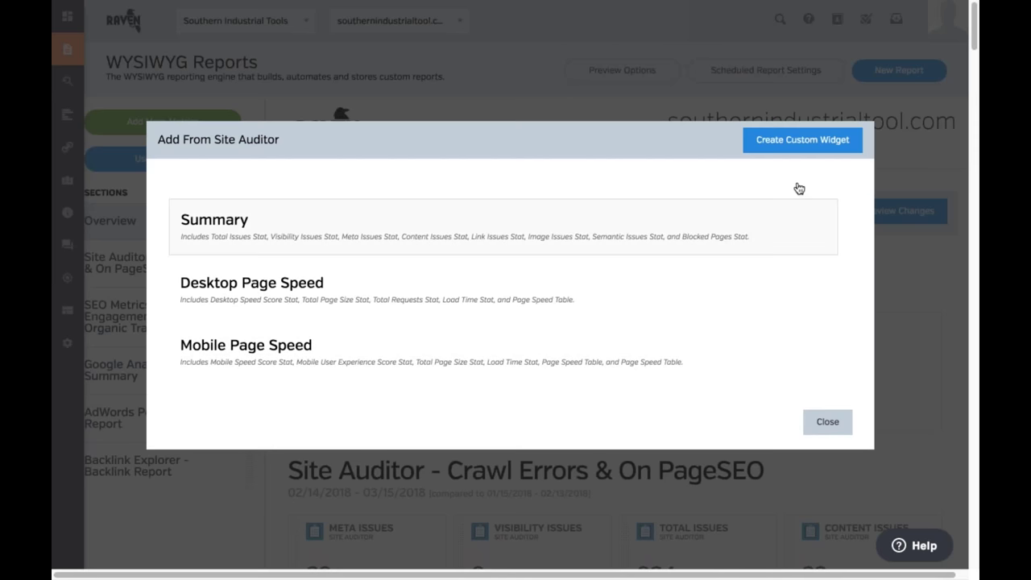
click(800, 142)
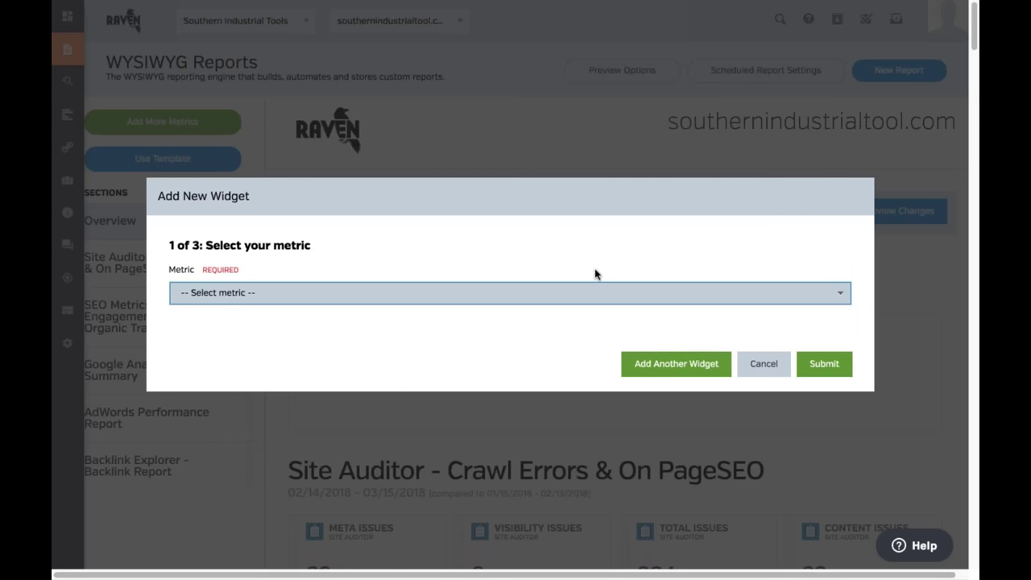
click(570, 293)
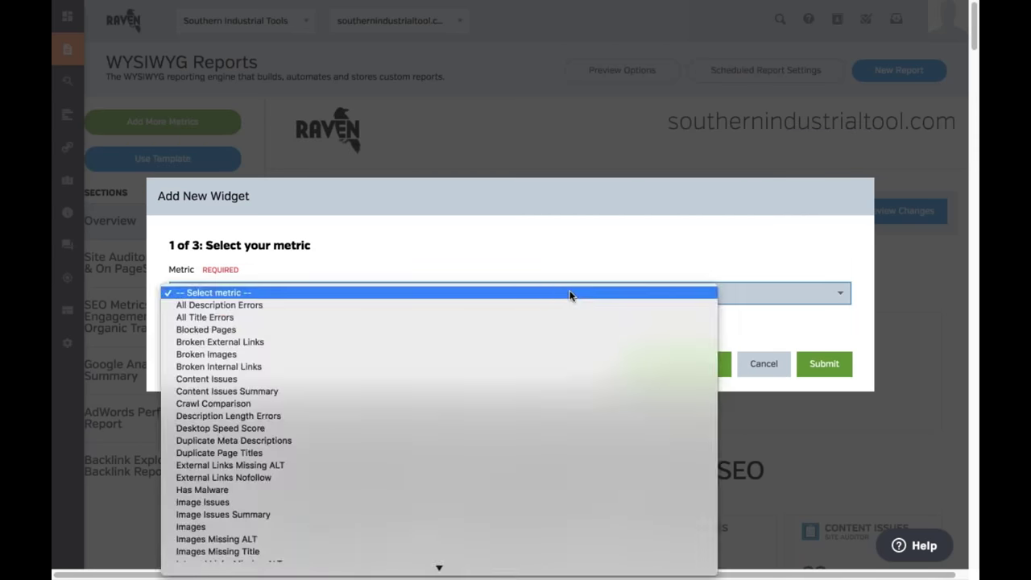
click(479, 343)
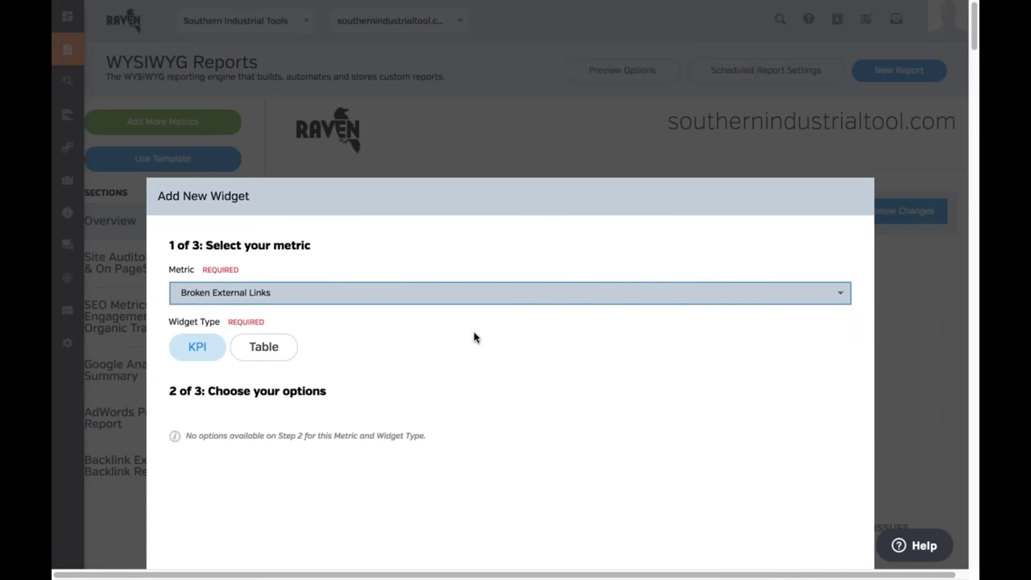
scroll(430, 347, down, 4)
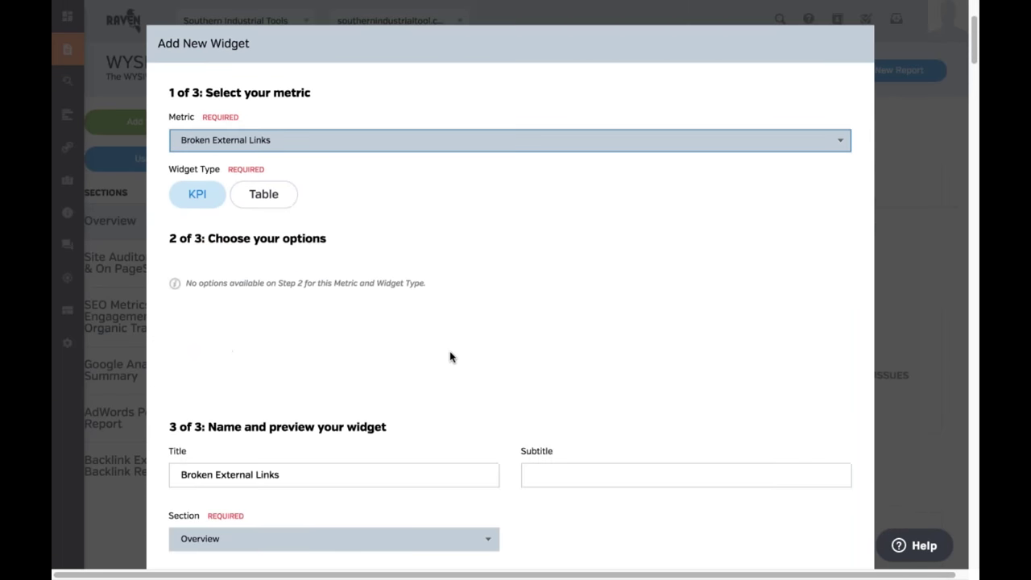
scroll(563, 394, down, 3)
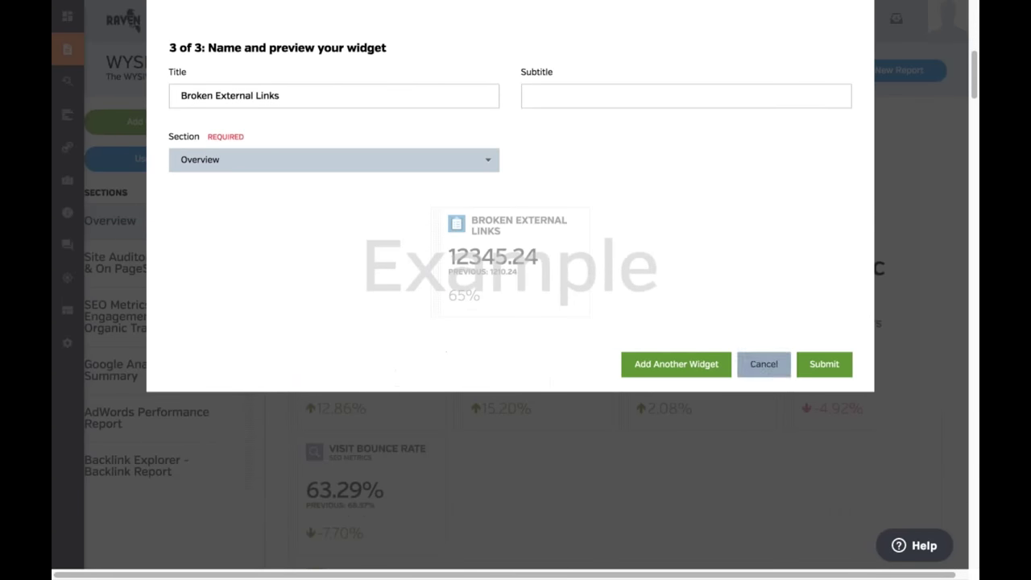
click(765, 367)
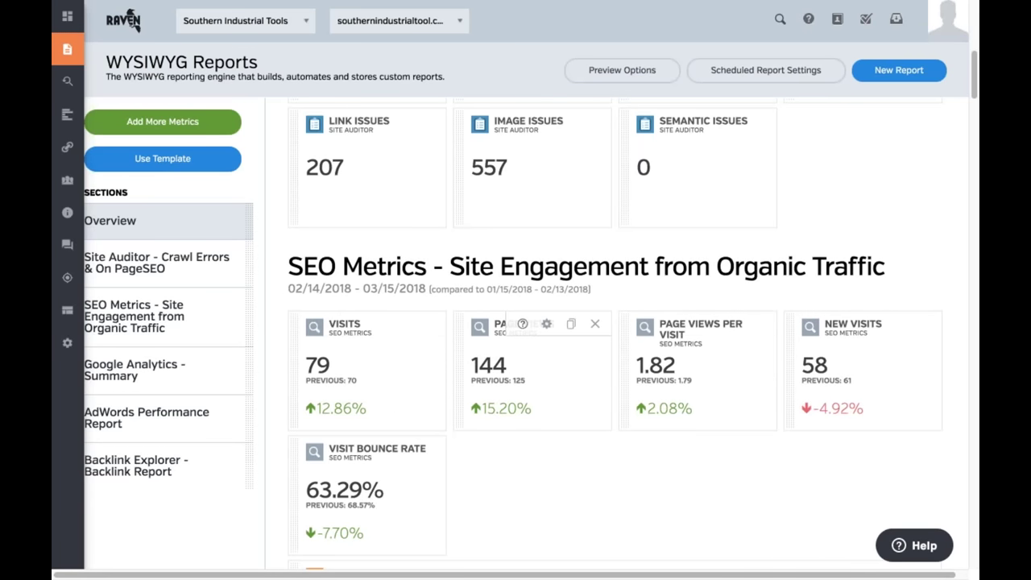
Add the predefined Twitter Summary widget group to the report
scroll(469, 399, up, 5)
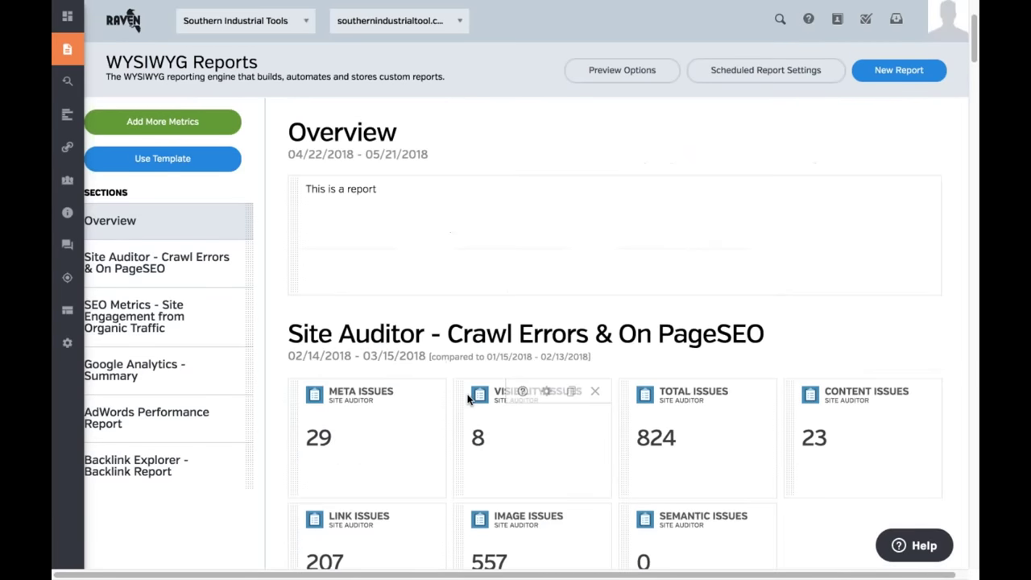
scroll(469, 399, up, 2)
click(162, 120)
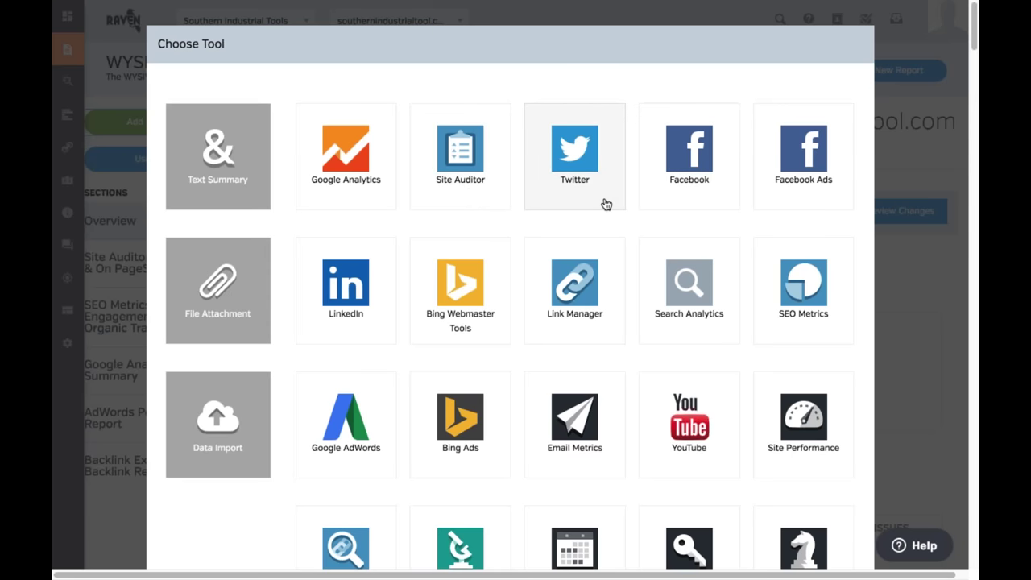
click(577, 168)
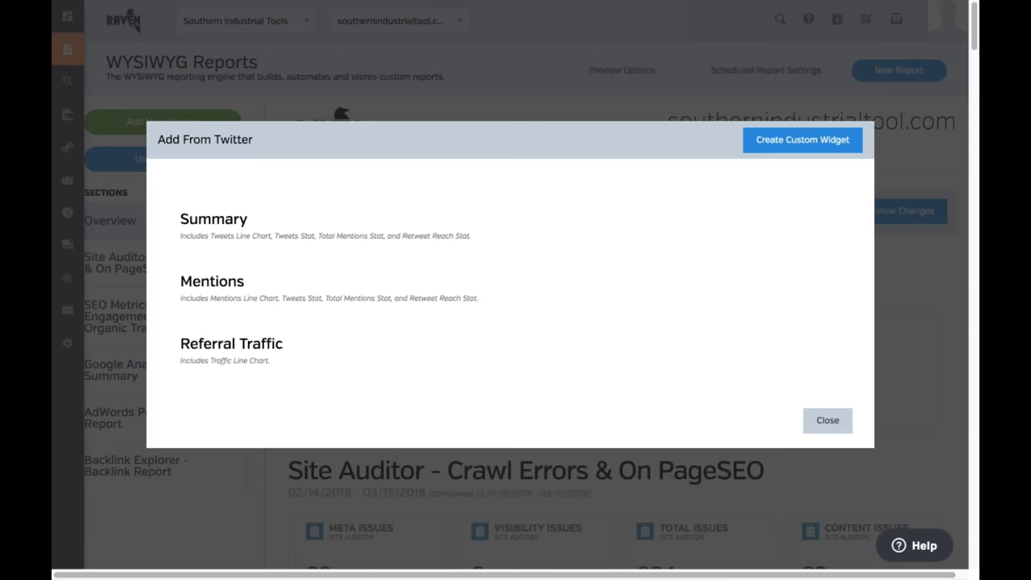
click(313, 244)
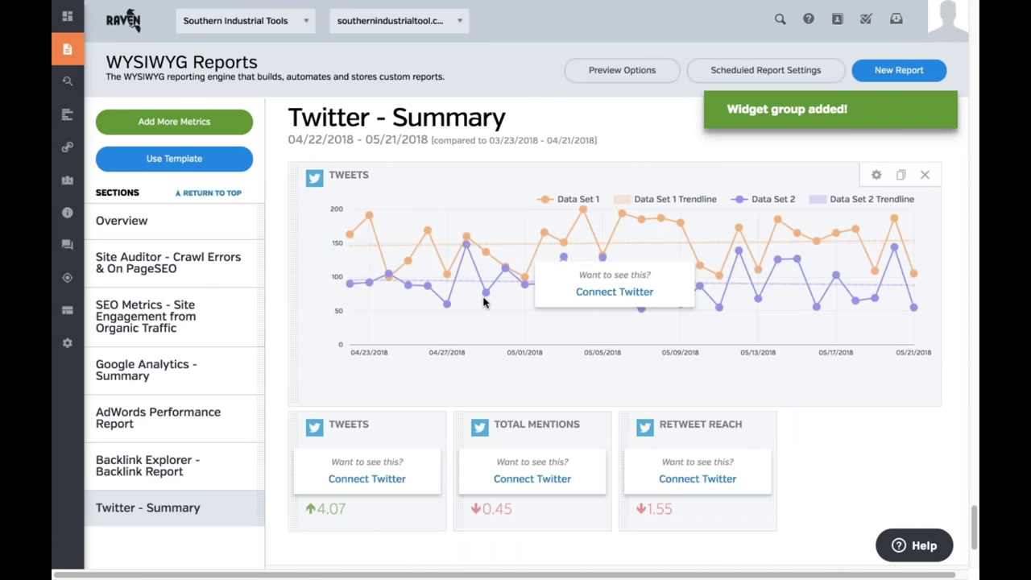
Review the Twitter Summary section and the All Backlinks table in the Backlink Report section above it
scroll(416, 395, down, 1)
scroll(714, 317, down, 3)
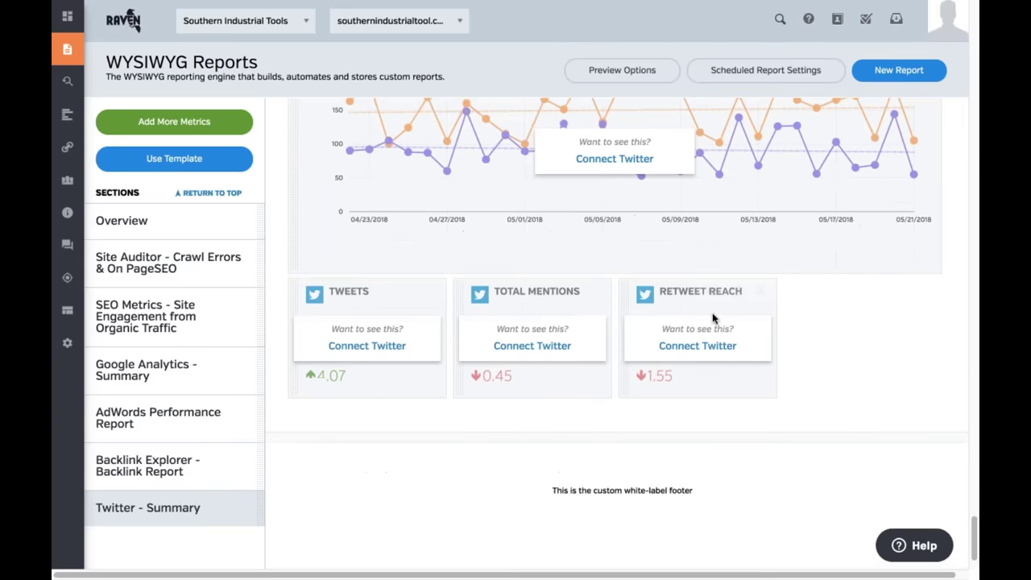
scroll(644, 338, up, 4)
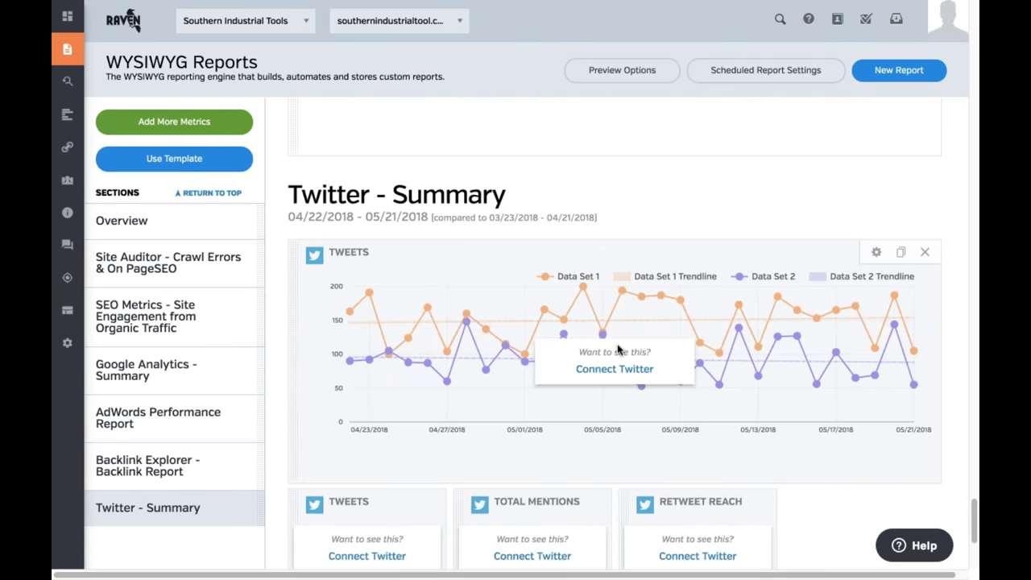
scroll(618, 348, up, 8)
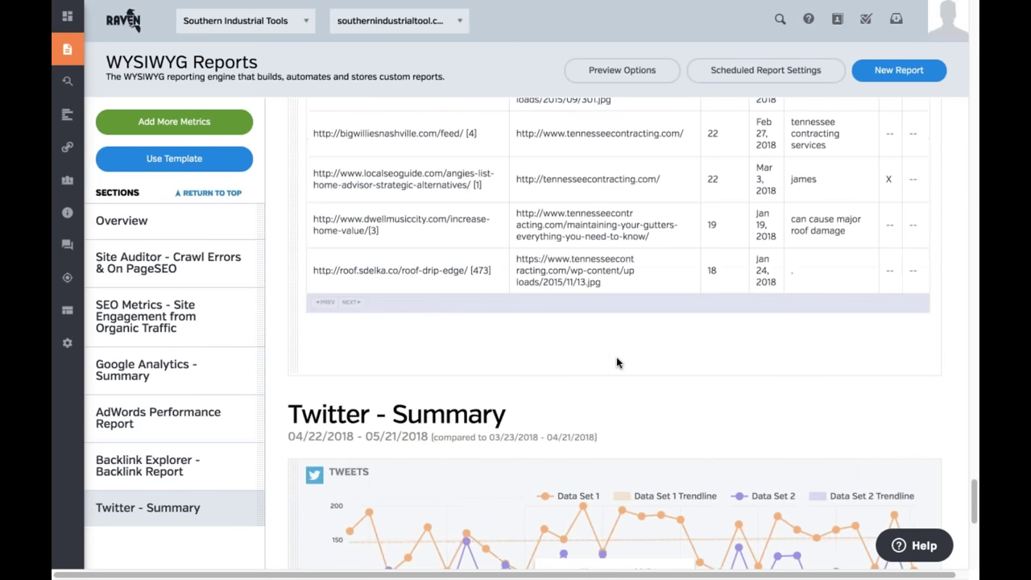
scroll(608, 354, up, 2)
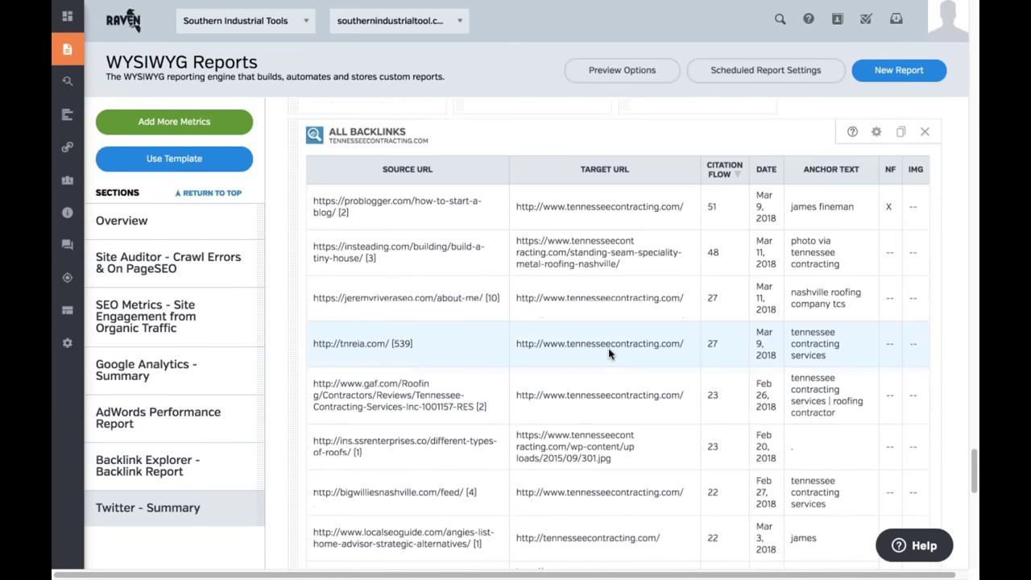
scroll(522, 260, up, 2)
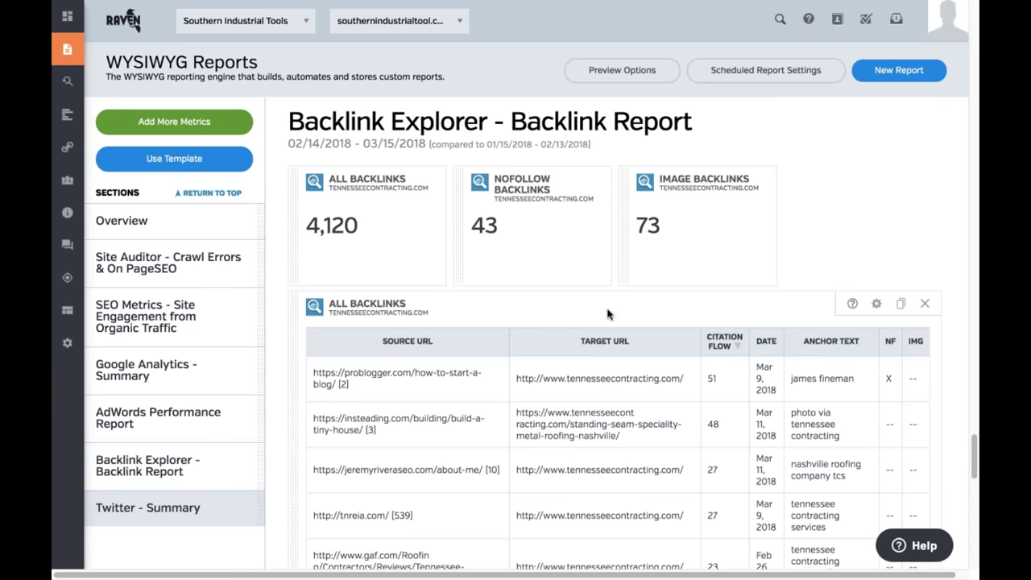
scroll(608, 314, down, 3)
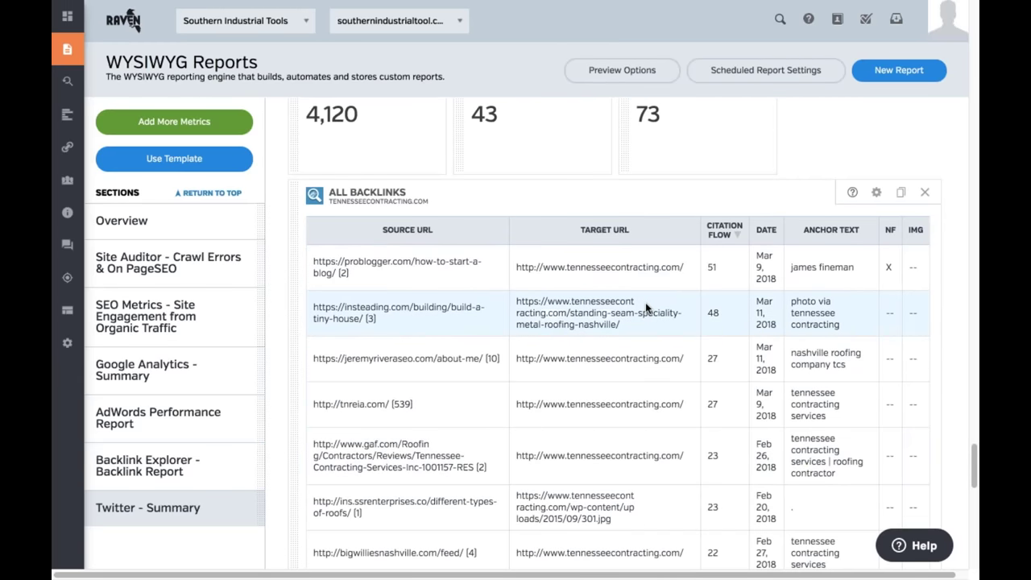
scroll(653, 286, down, 1)
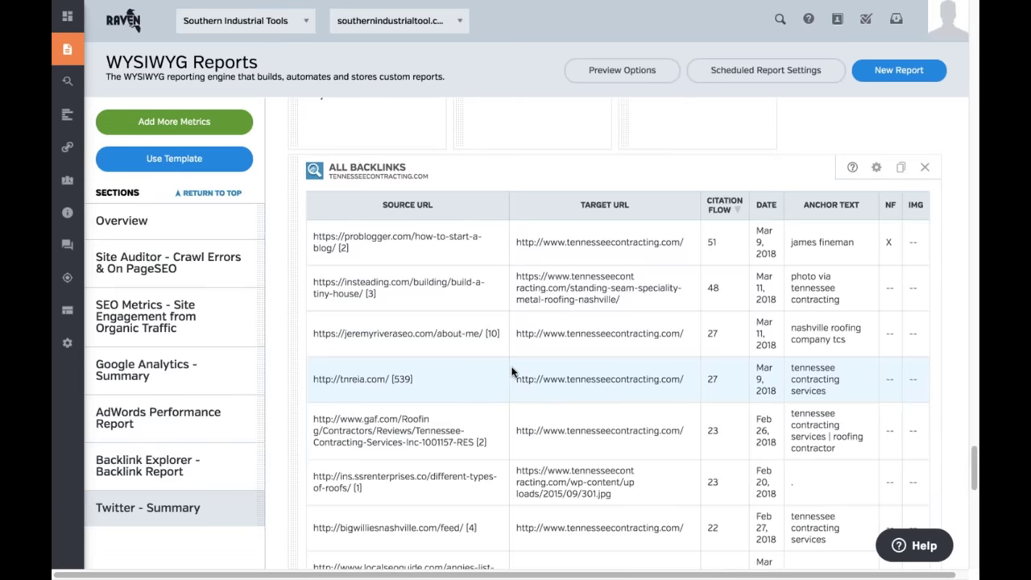
scroll(512, 372, up, 15)
scroll(616, 322, up, 5)
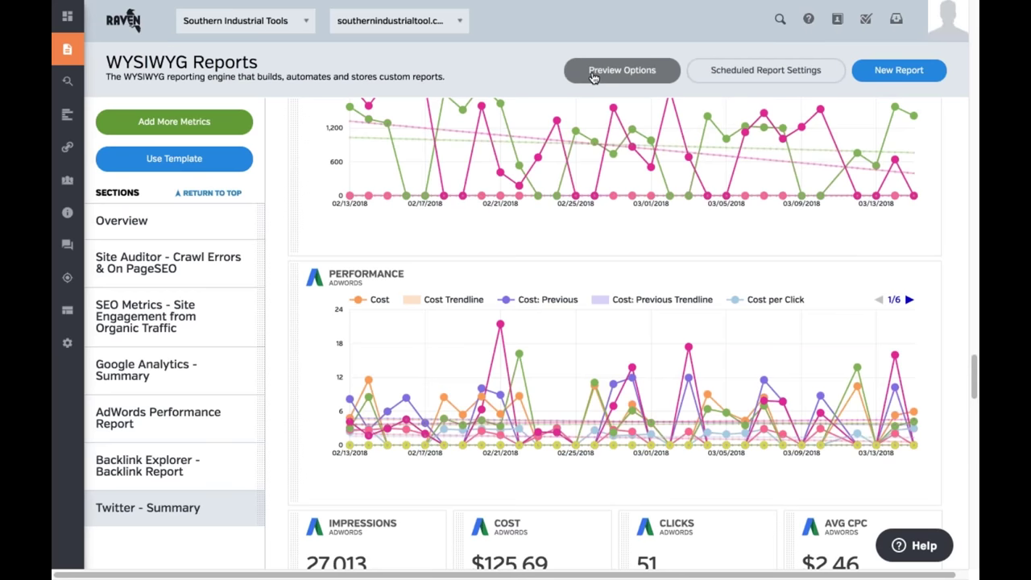
Generate a preview of the report's changes and dismiss the notification about the finished report
click(636, 74)
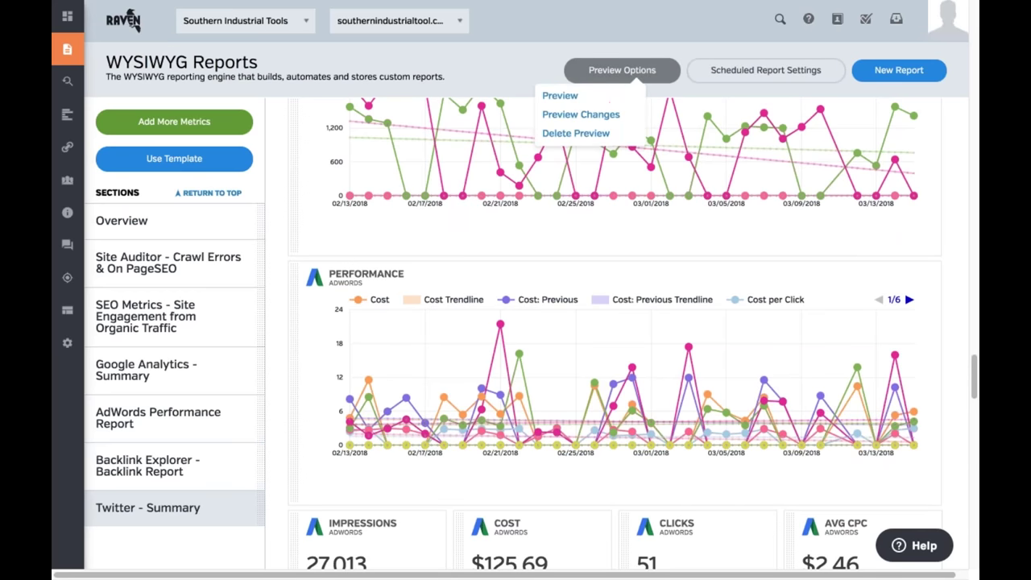
click(560, 96)
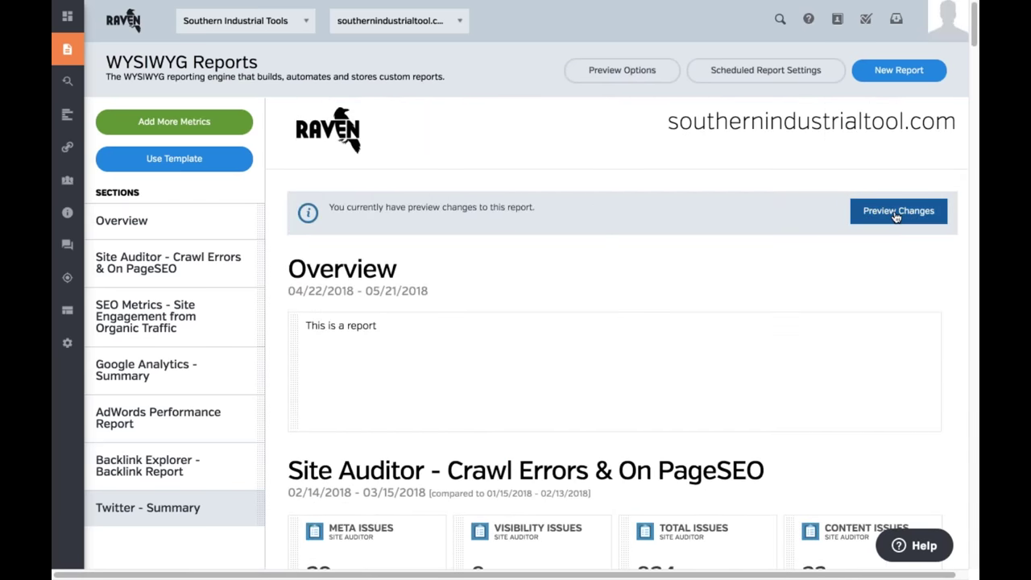
click(894, 211)
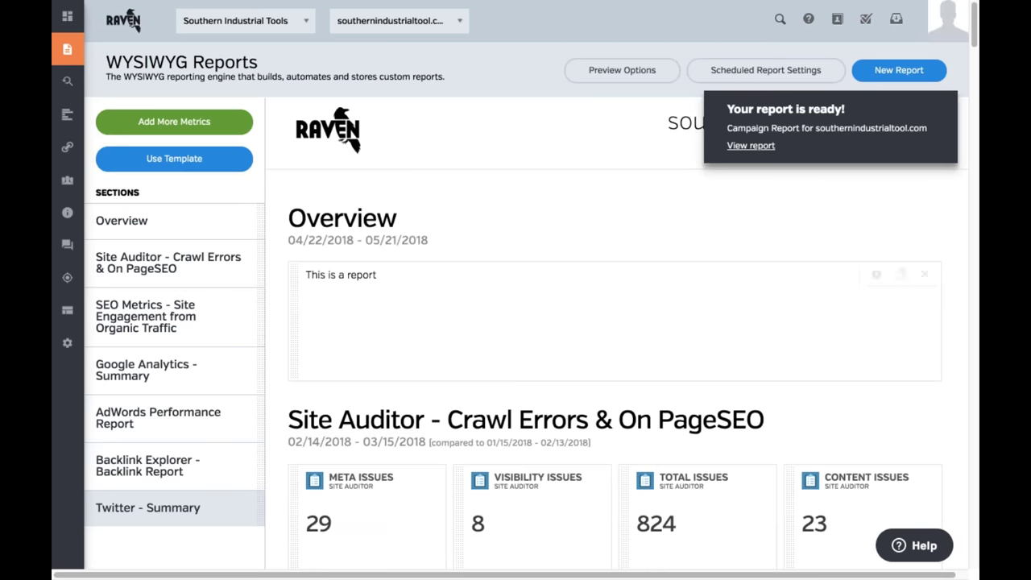
click(942, 105)
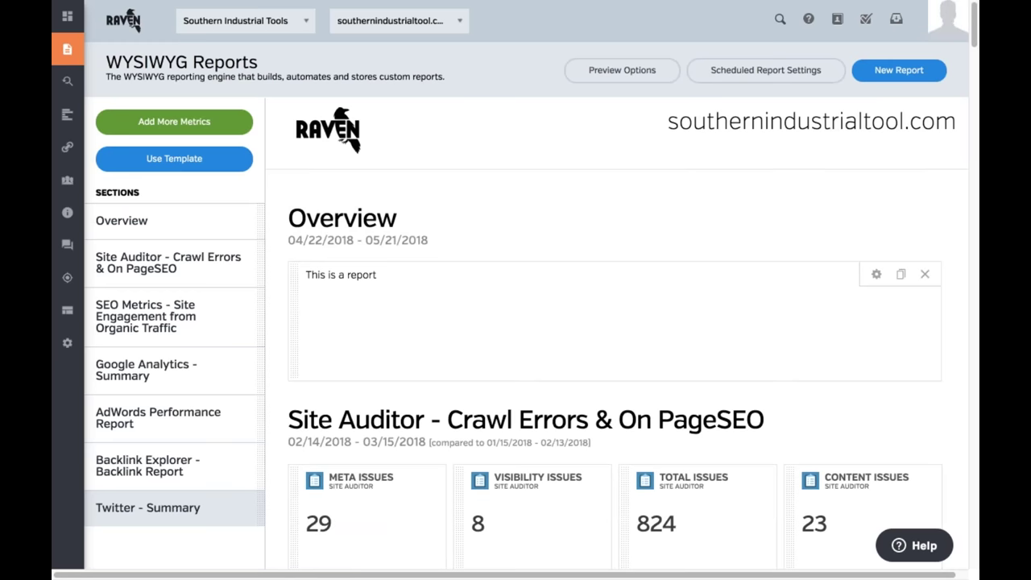
Open the email metrics tool and go through its supported services: AWeber, Campaign Monitor, Constant Contact, Emma and MailChimp
mouse_move(498, 214)
mouse_move(79, 19)
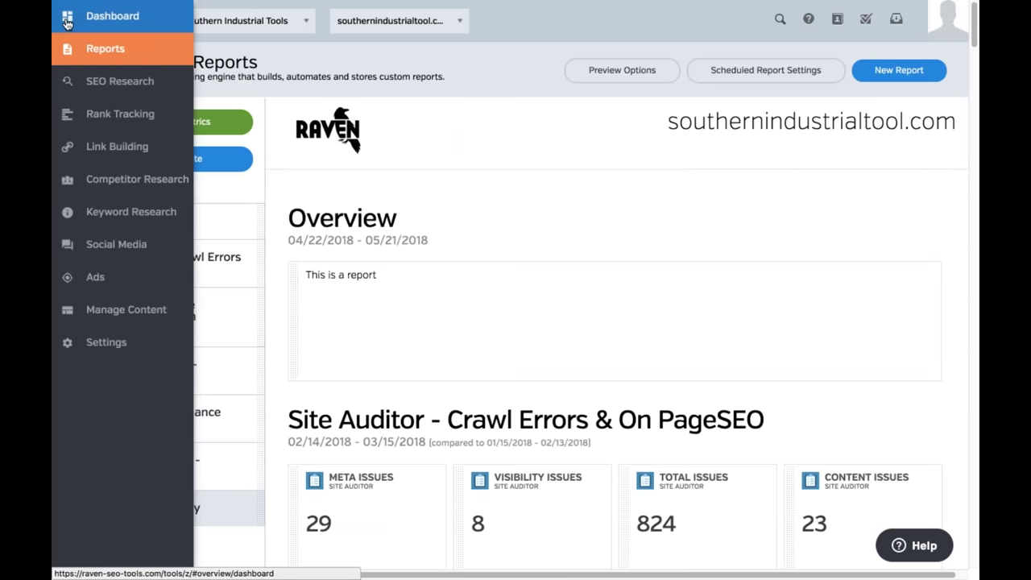
click(115, 47)
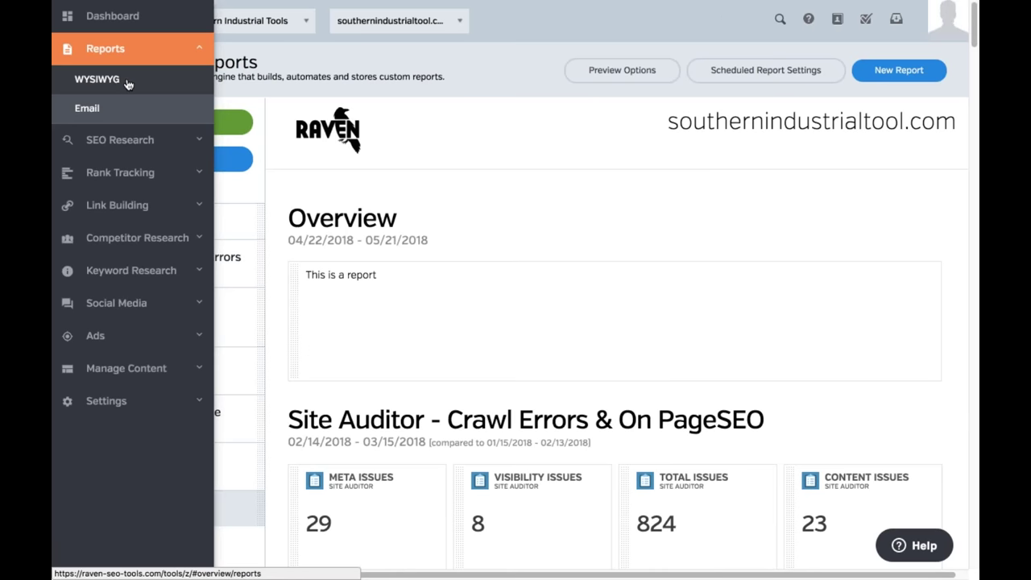
click(89, 108)
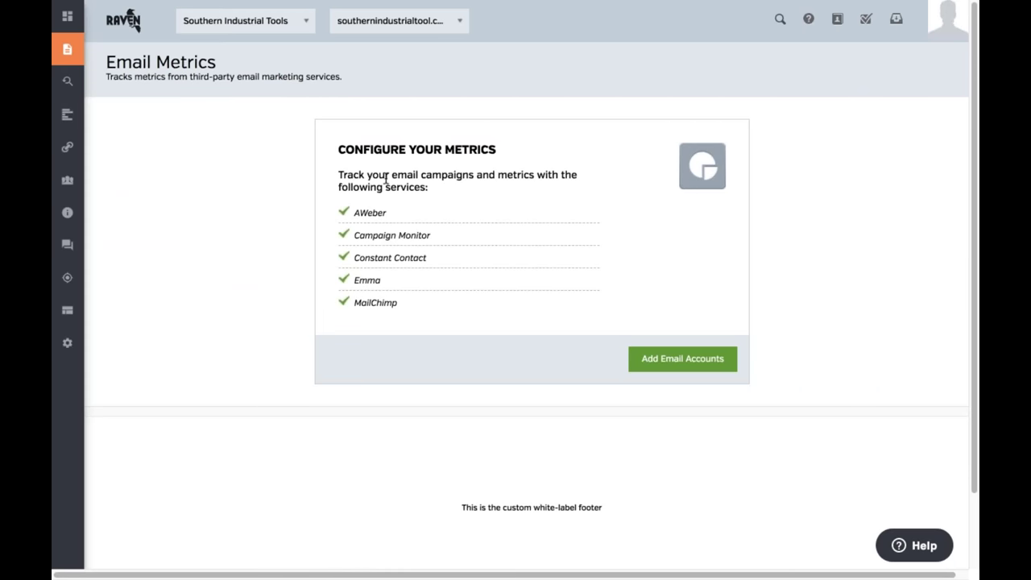
drag(384, 214, 355, 214)
drag(435, 236, 359, 237)
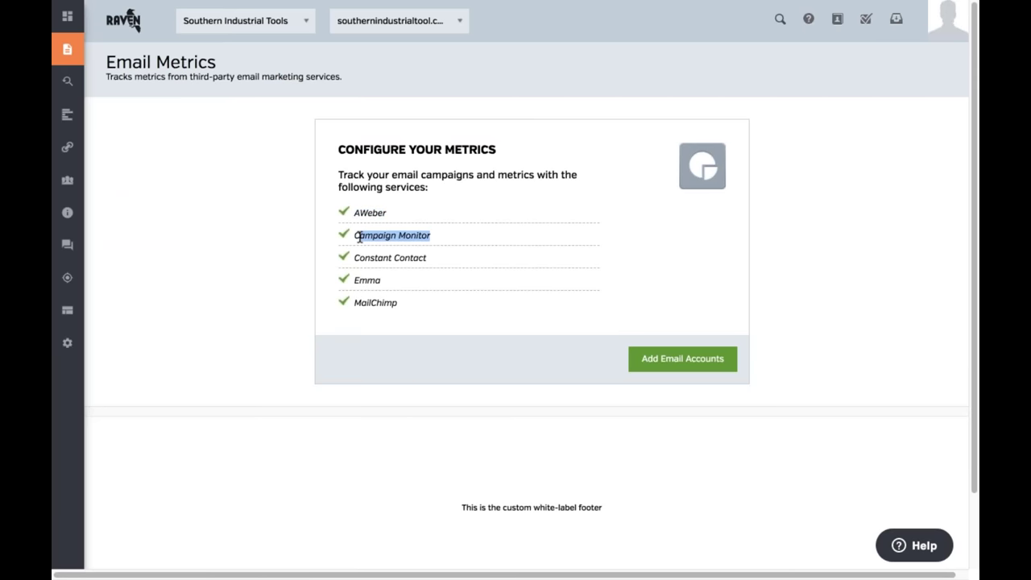
drag(427, 258, 354, 258)
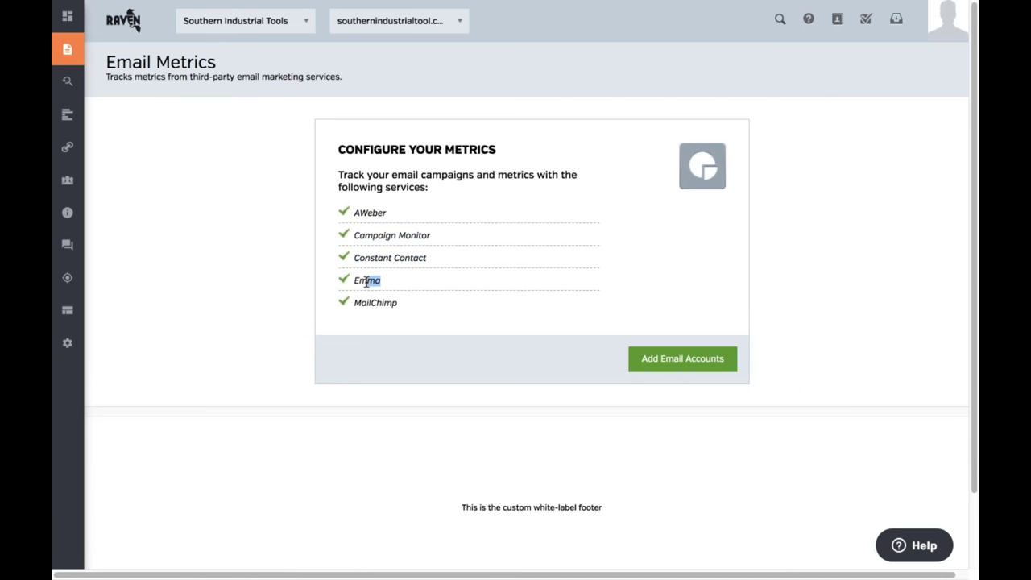
drag(398, 303, 354, 305)
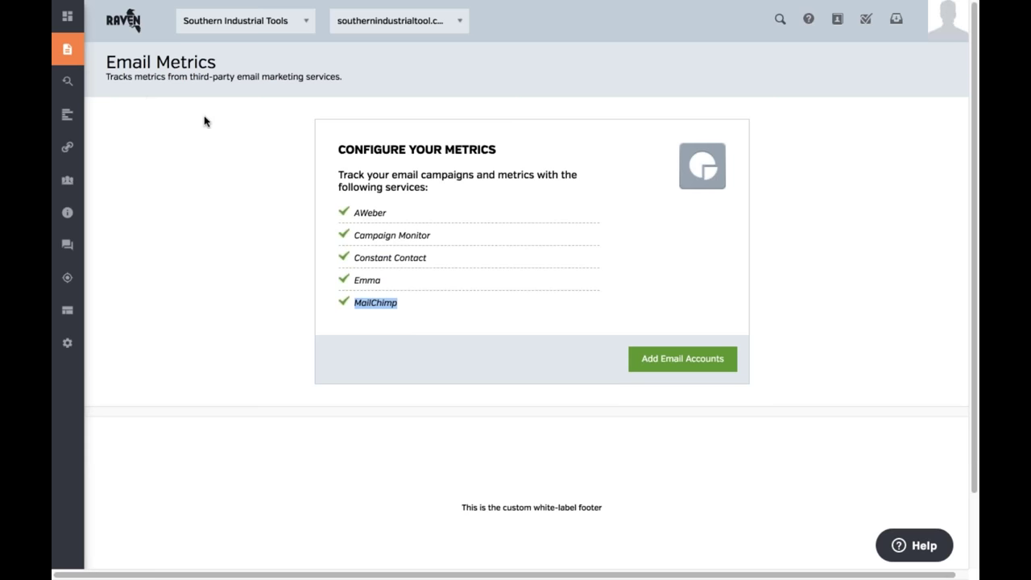
Open the Site Auditor crawl summary from the SEO research tools
mouse_move(84, 88)
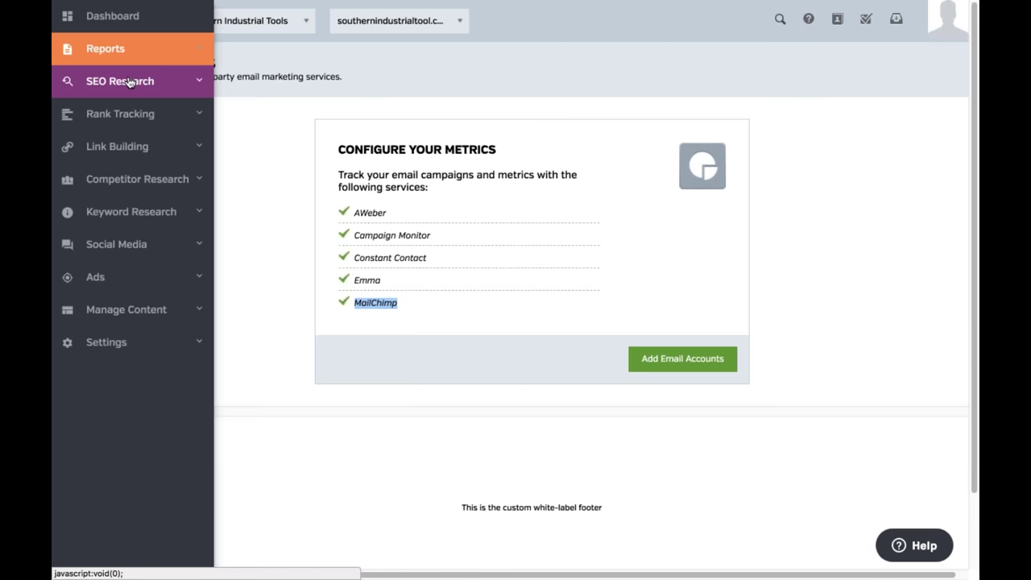
click(128, 82)
click(117, 111)
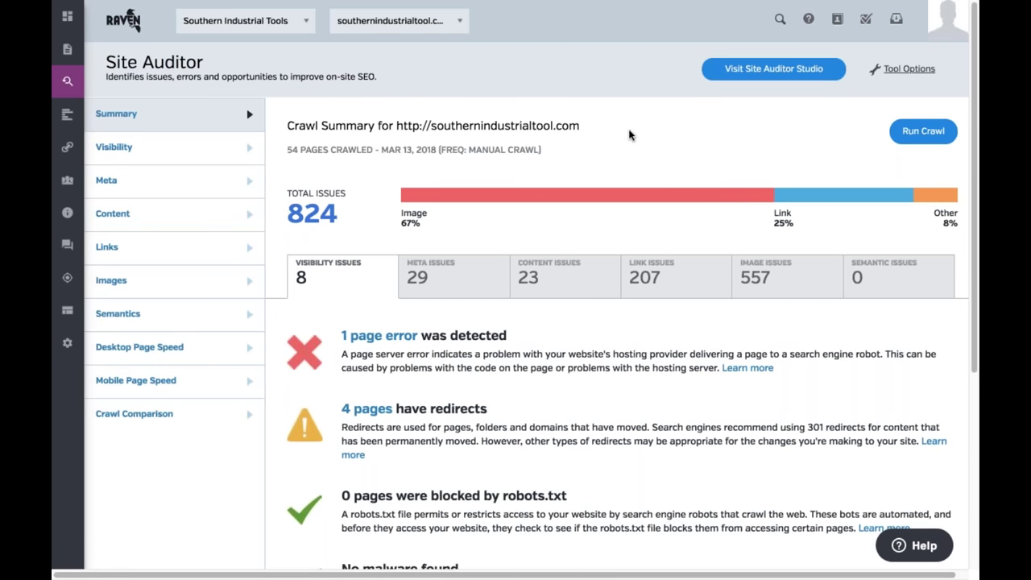
Generate a Site Auditor report for southernindustrialtool.com and open it for viewing
click(899, 71)
click(877, 139)
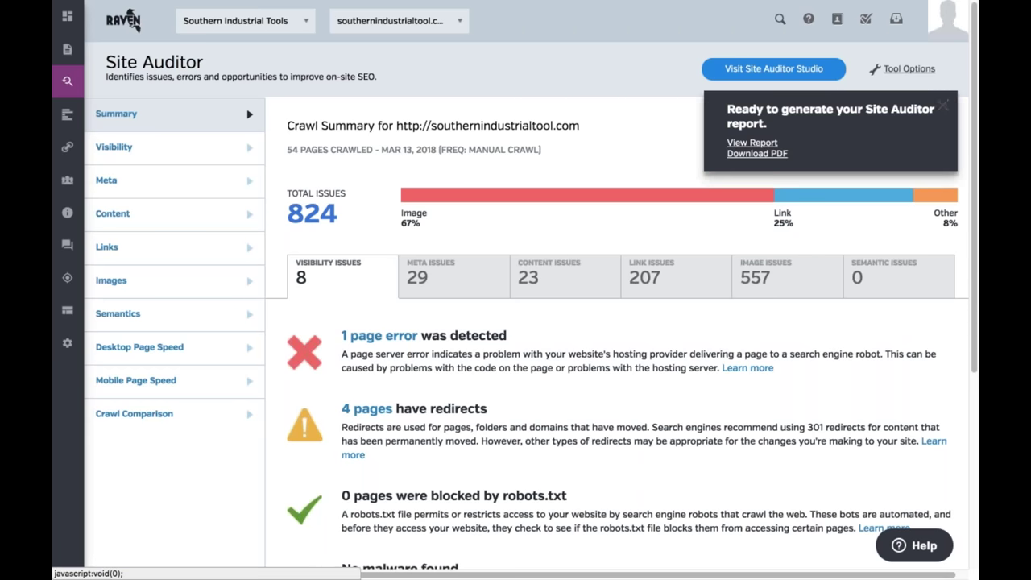
click(767, 155)
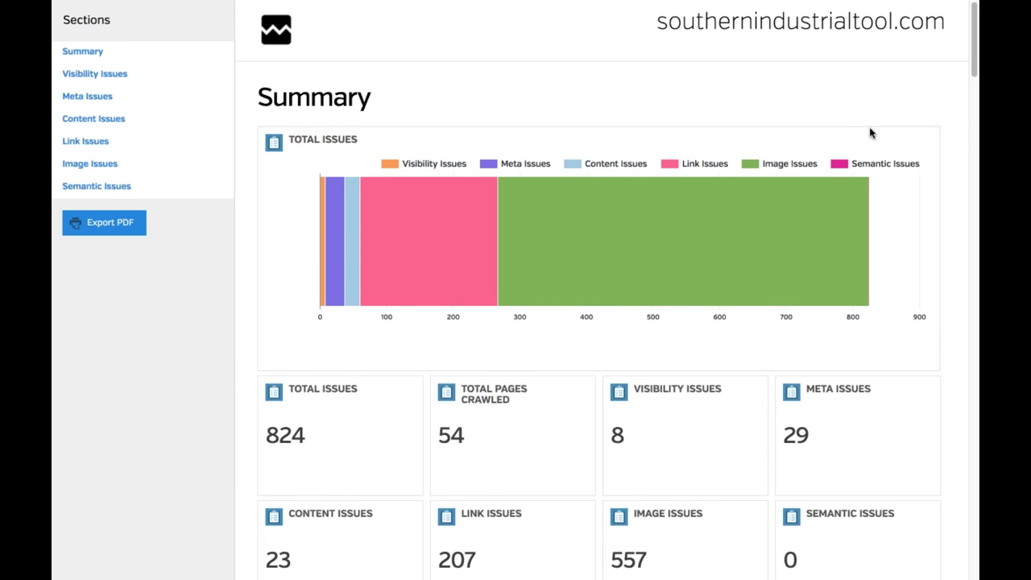
Examine the report's summary totals and its visibility, meta, content and link issue sections, and close the report
scroll(797, 152, down, 3)
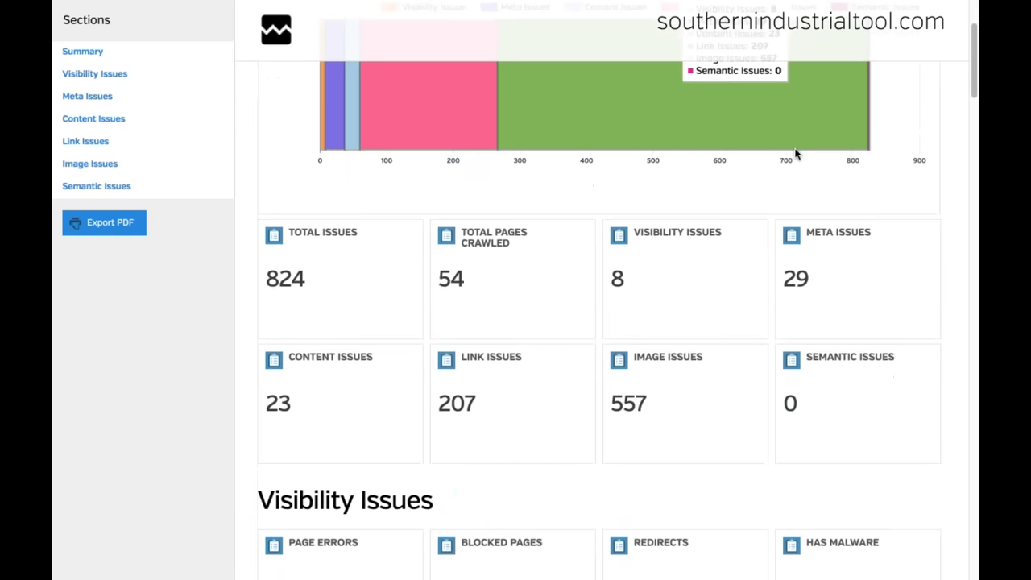
scroll(796, 153, down, 3)
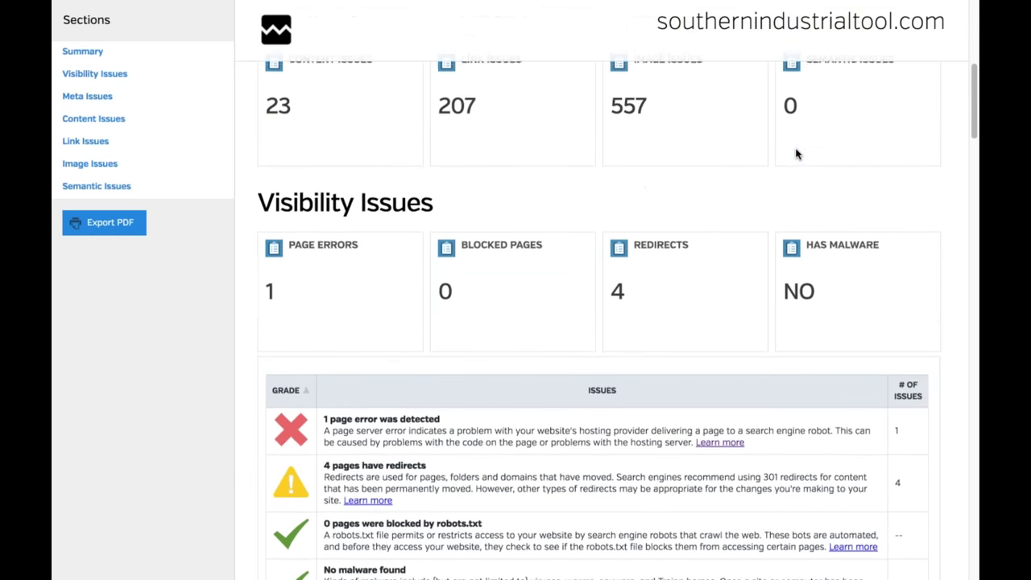
scroll(795, 154, down, 4)
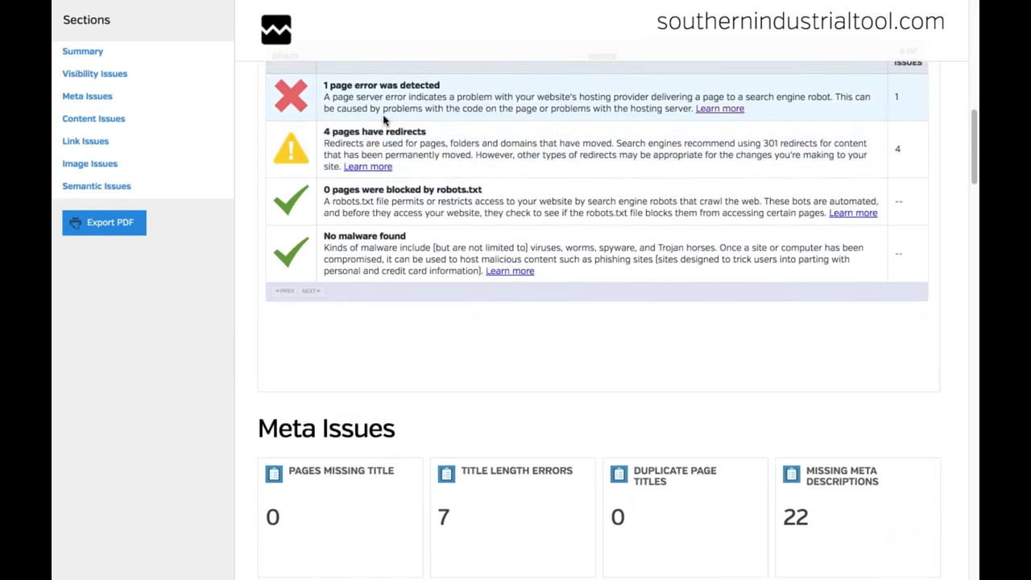
scroll(425, 200, up, 10)
double_click(285, 262)
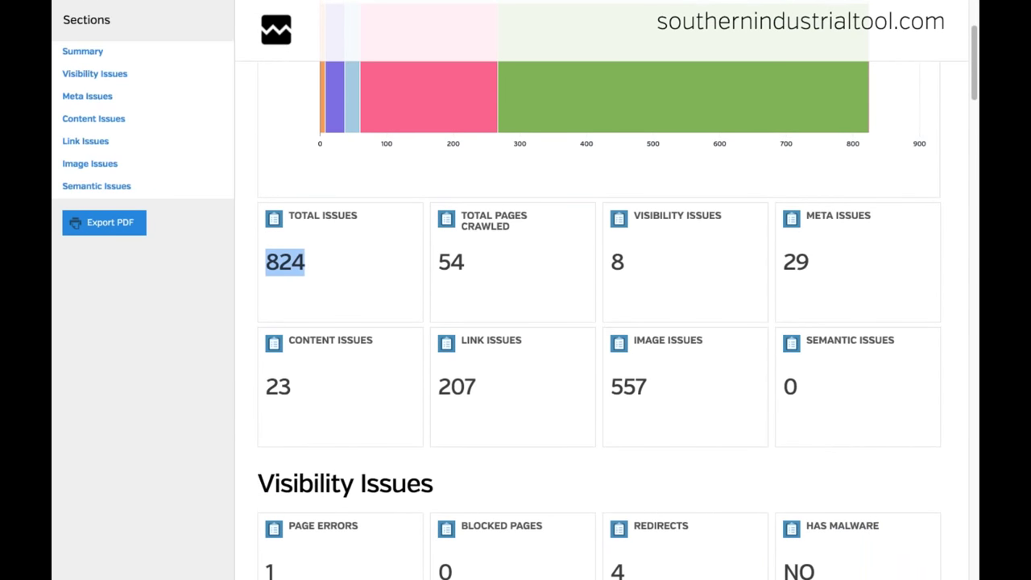
scroll(403, 234, up, 2)
scroll(402, 221, down, 7)
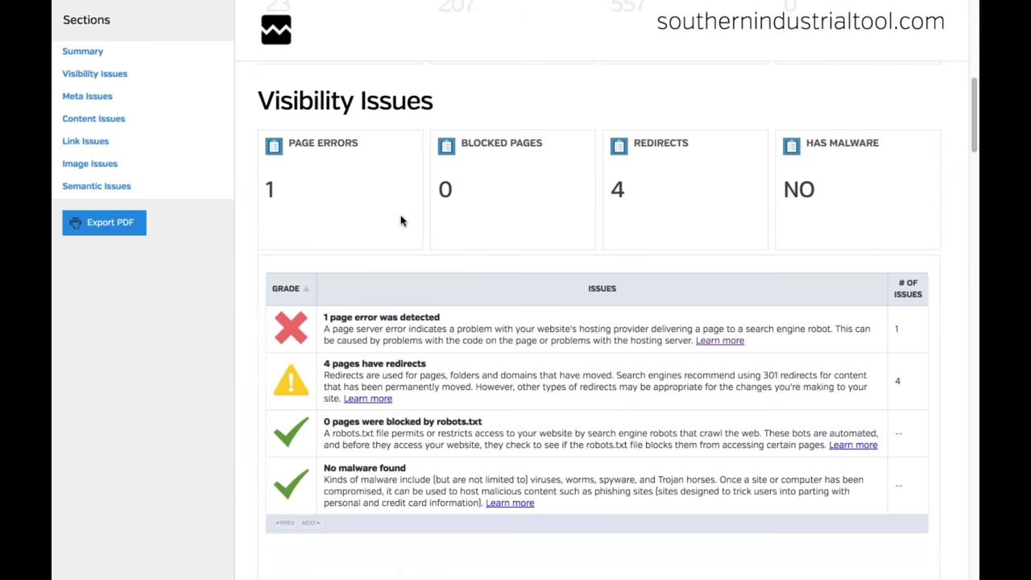
scroll(401, 221, down, 13)
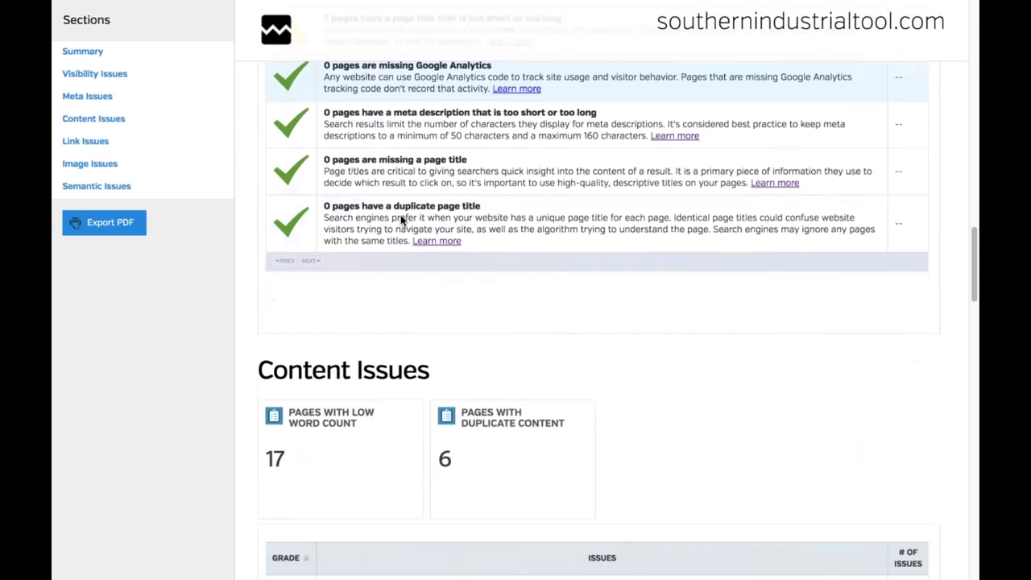
scroll(401, 219, down, 12)
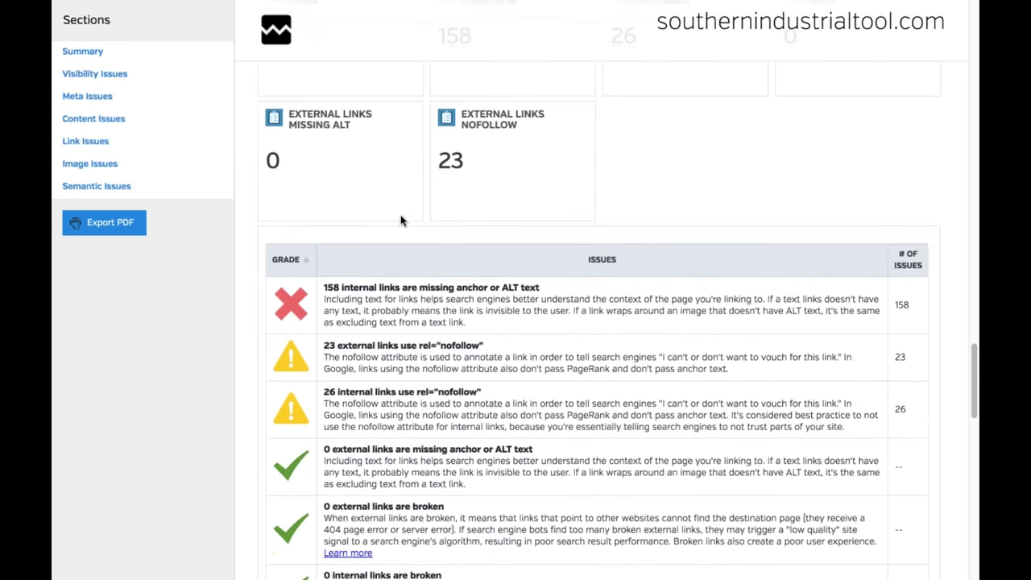
scroll(401, 221, down, 2)
scroll(785, 54, up, 2)
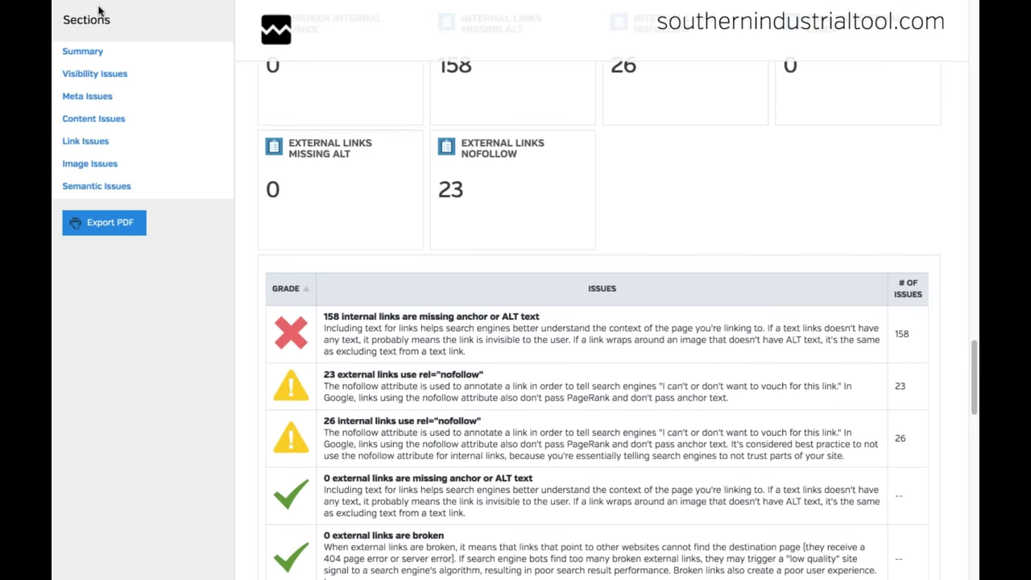
mouse_move(116, 4)
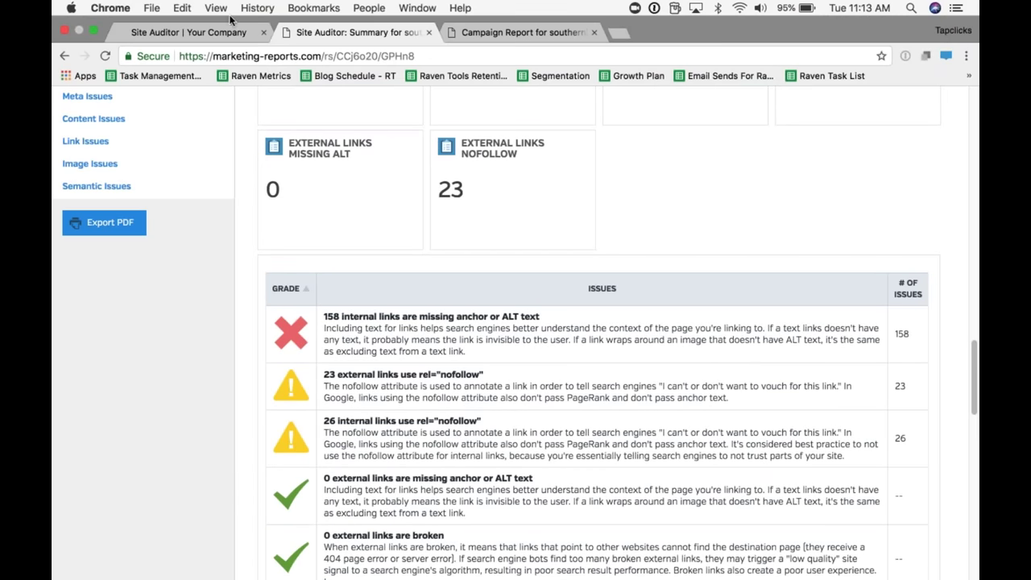
click(430, 33)
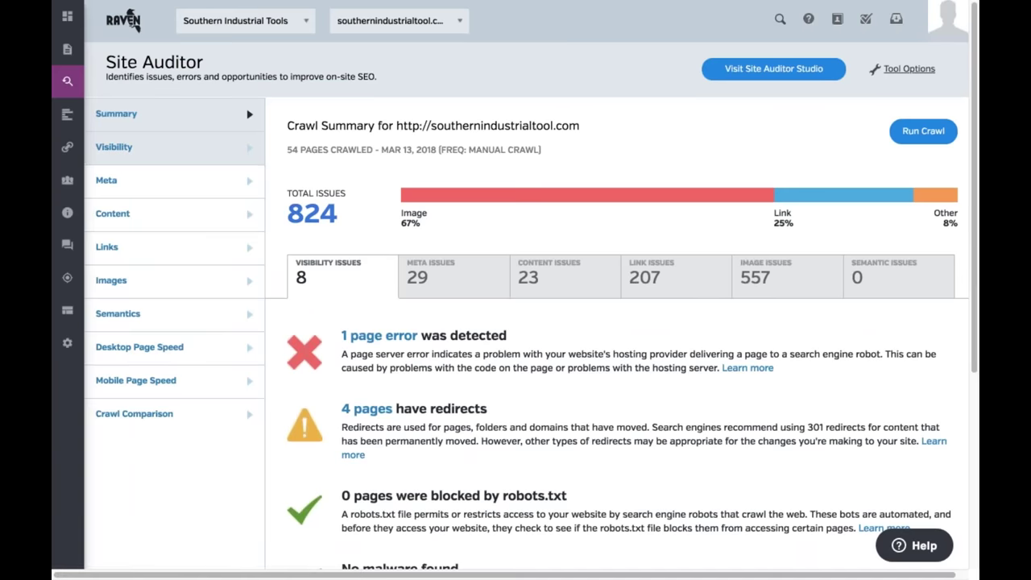
Open Site Auditor Studio and highlight the site score and the total issue count
click(793, 67)
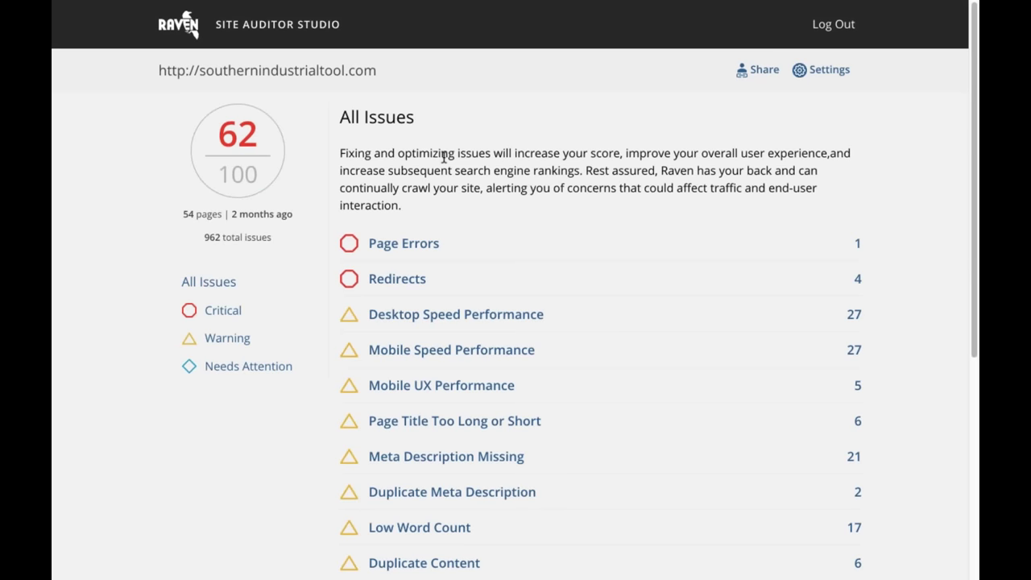
drag(257, 184, 219, 113)
click(151, 161)
drag(203, 238, 263, 238)
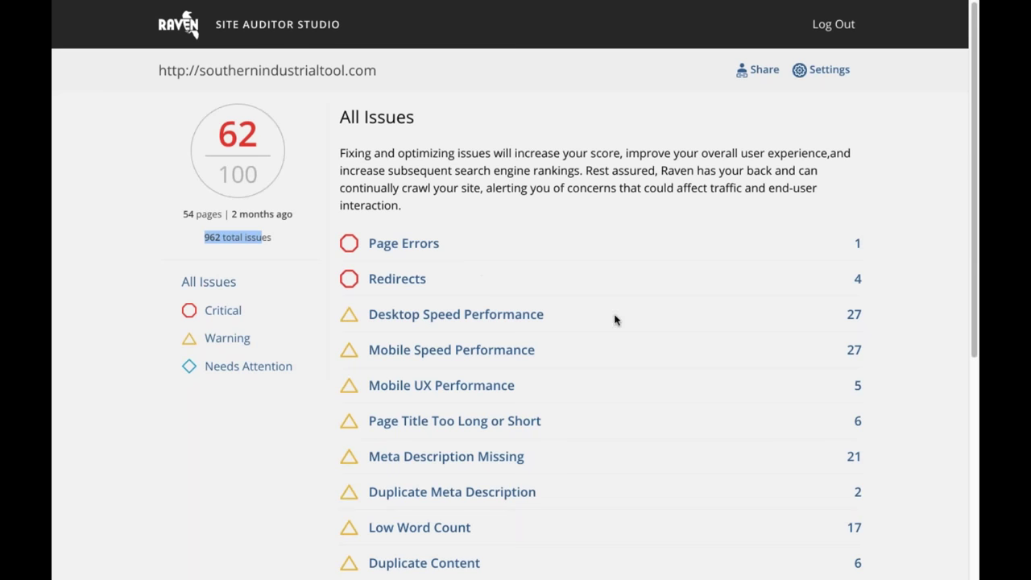
Inspect the Page Errors issue, return to the list of all issues, and open the Meta Description Missing issue
click(425, 244)
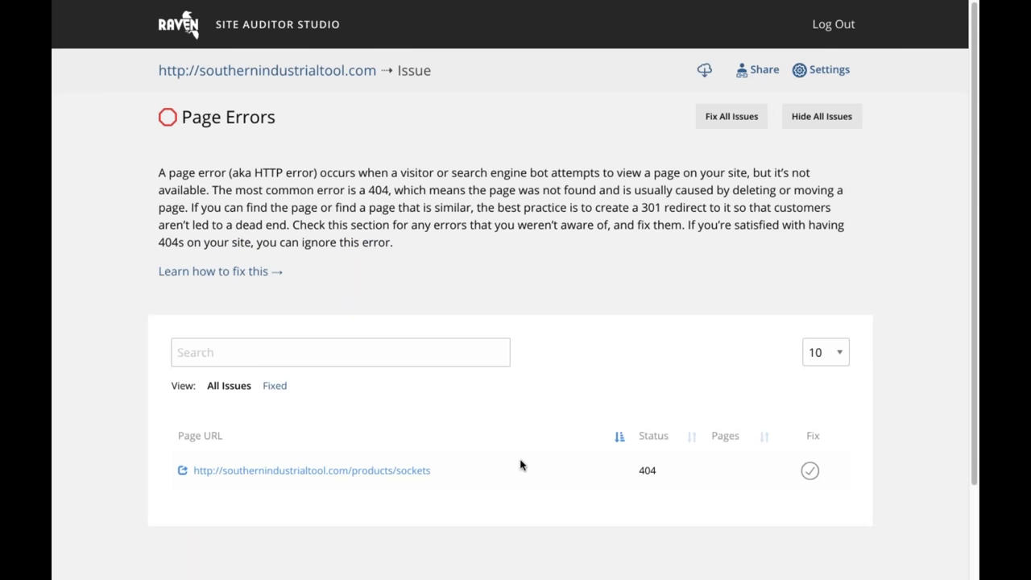
click(808, 471)
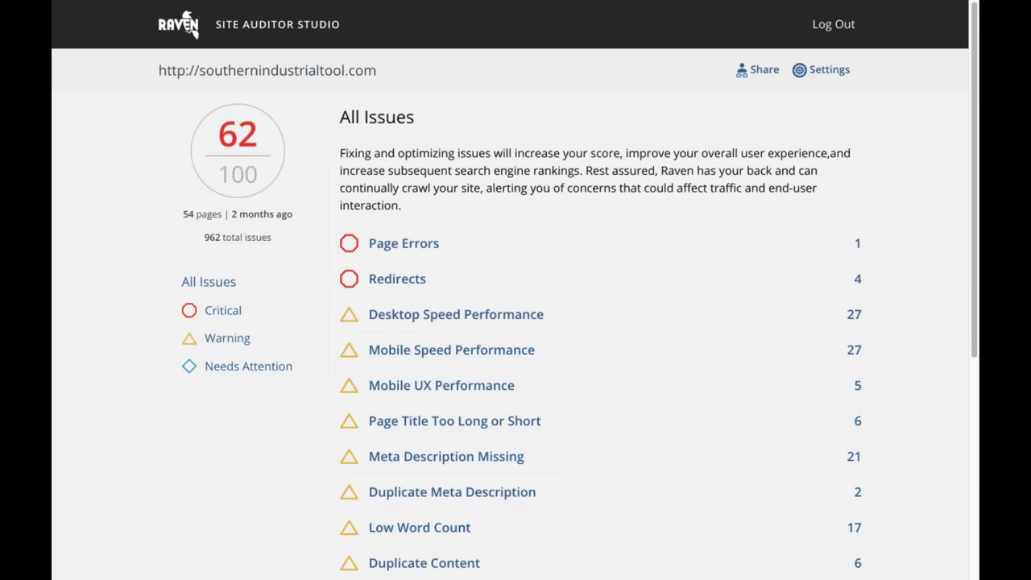
scroll(612, 403, down, 1)
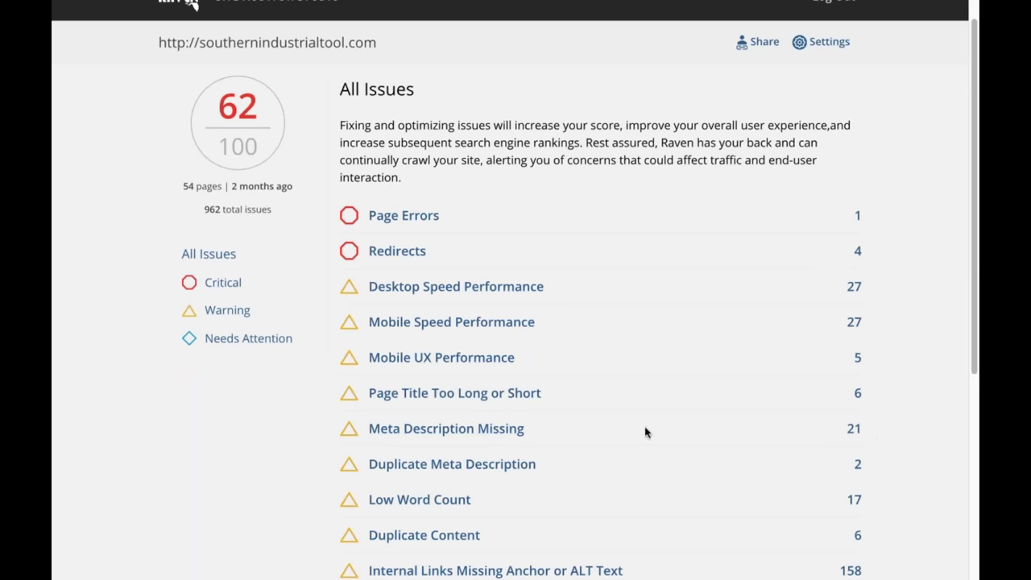
click(451, 428)
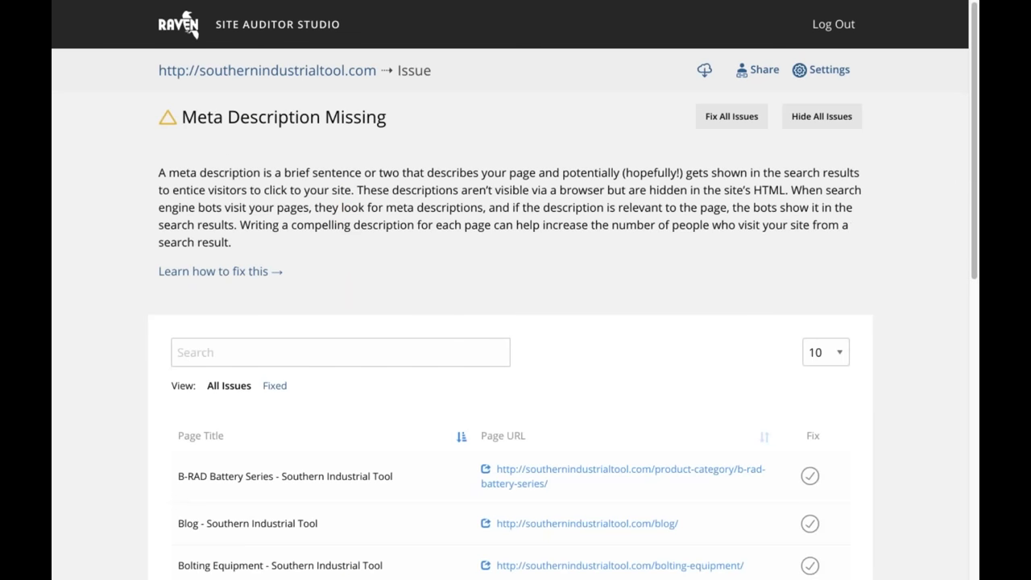
Copy the sharable link to the Site Auditor Studio results and view the shared Meta Description Missing page in a new browser tab
click(757, 74)
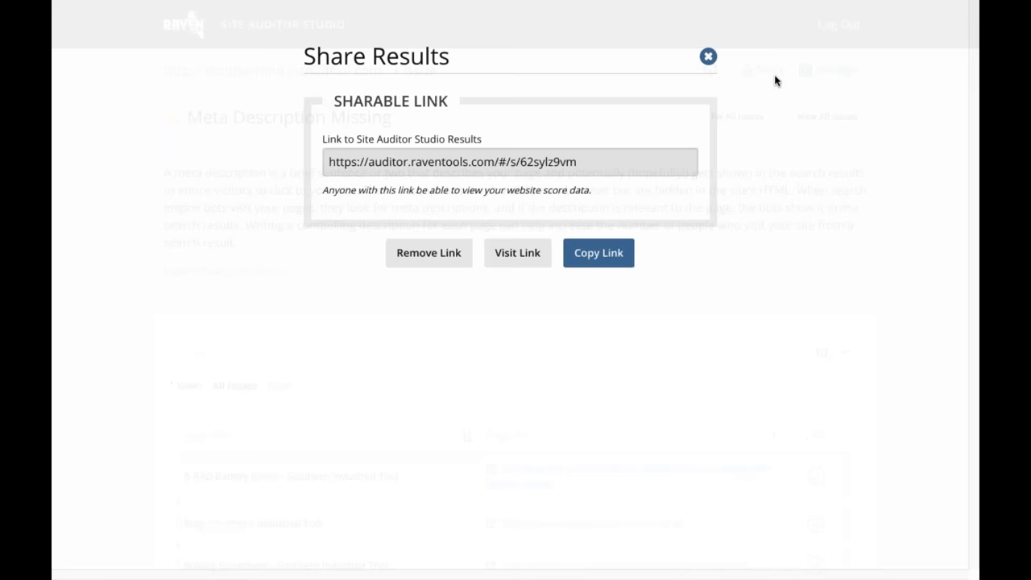
click(601, 260)
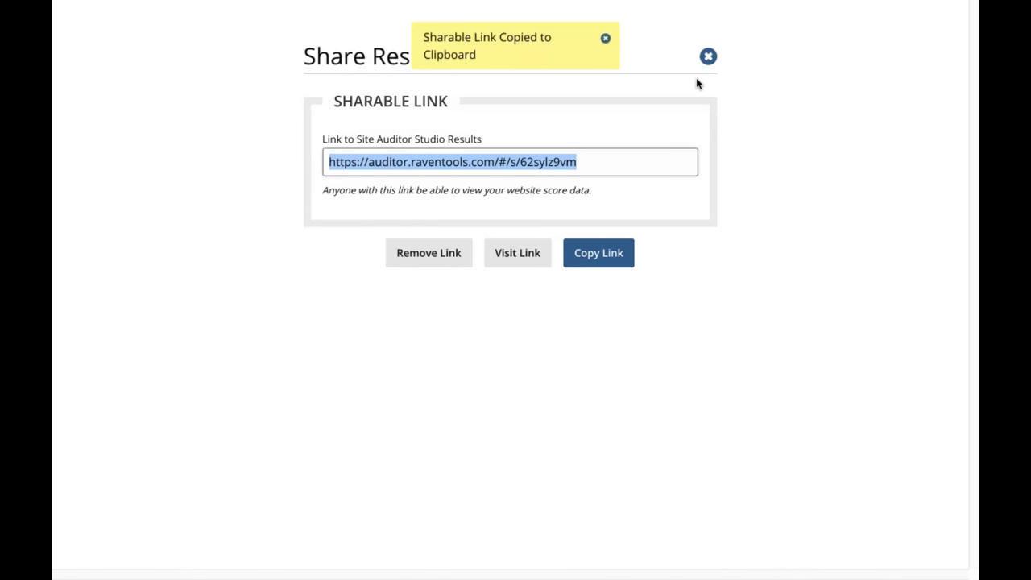
click(707, 56)
mouse_move(779, 5)
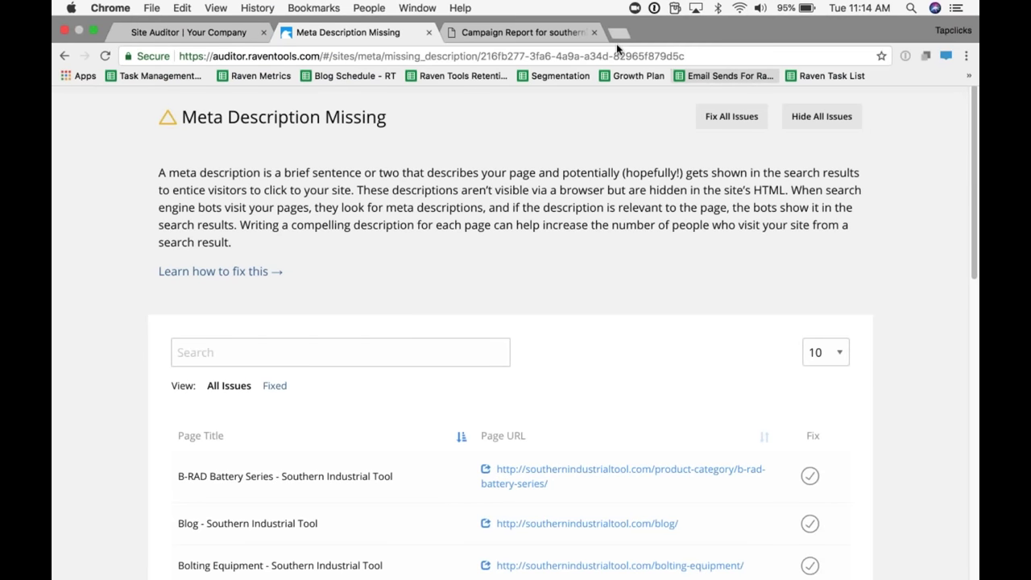
click(618, 32)
key(cmd+v)
key(Return)
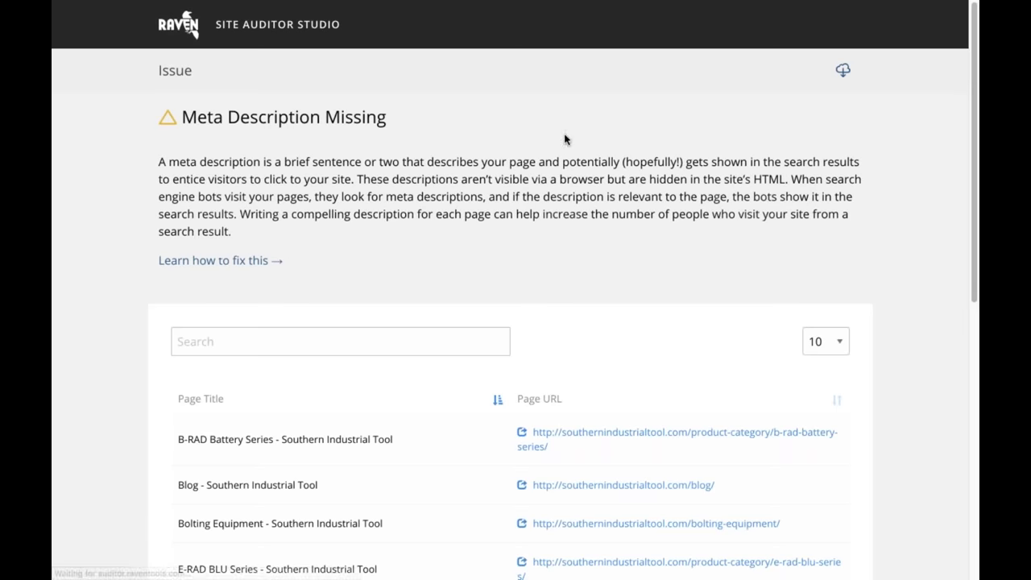
scroll(466, 117, down, 10)
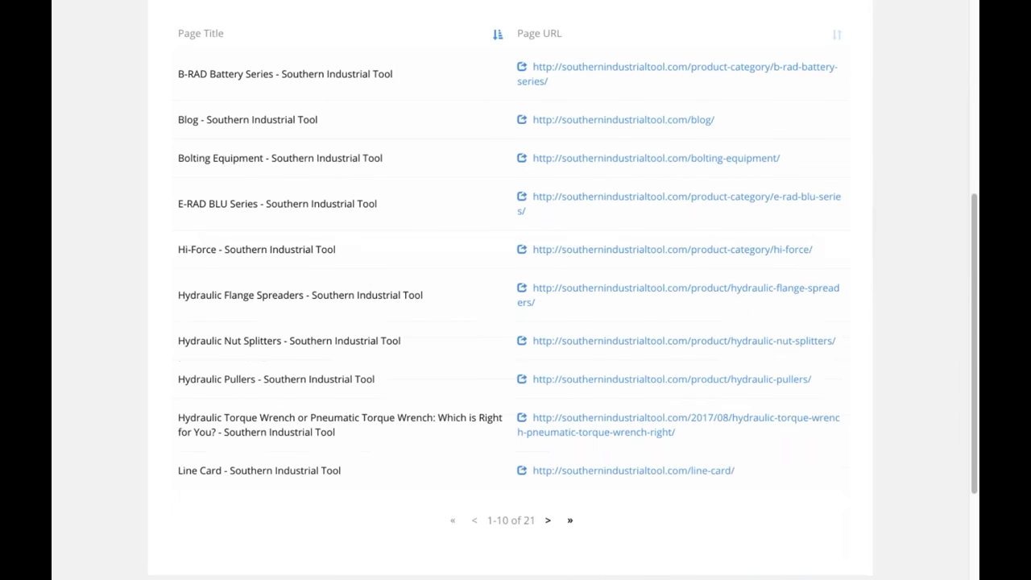
scroll(481, 166, up, 10)
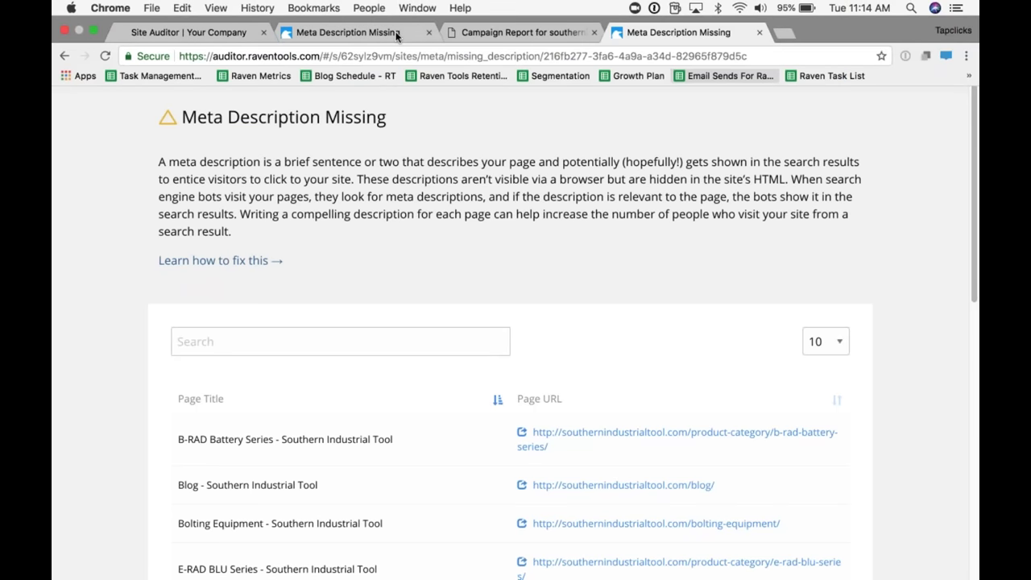
Back in the original Meta Description Missing page, mark the B-RAD Battery Series and Blog pages as fixed
click(375, 34)
scroll(441, 287, down, 3)
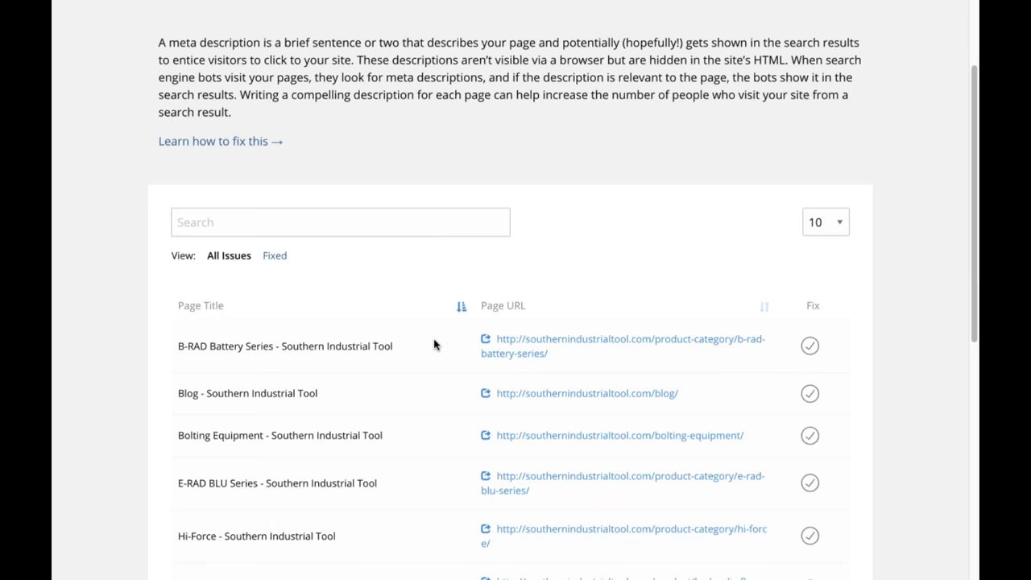
scroll(432, 343, up, 1)
scroll(371, 159, up, 2)
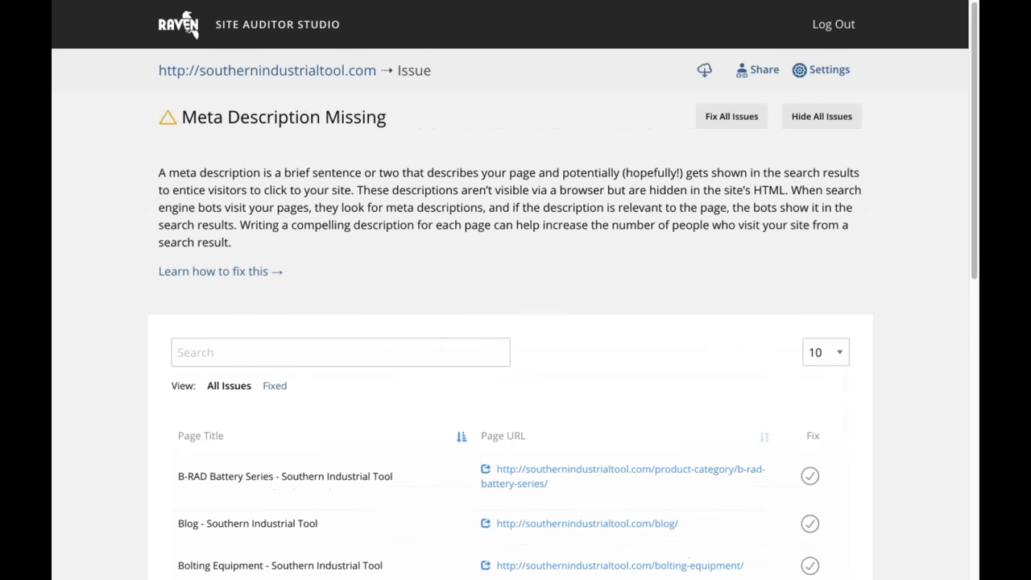
scroll(371, 158, down, 5)
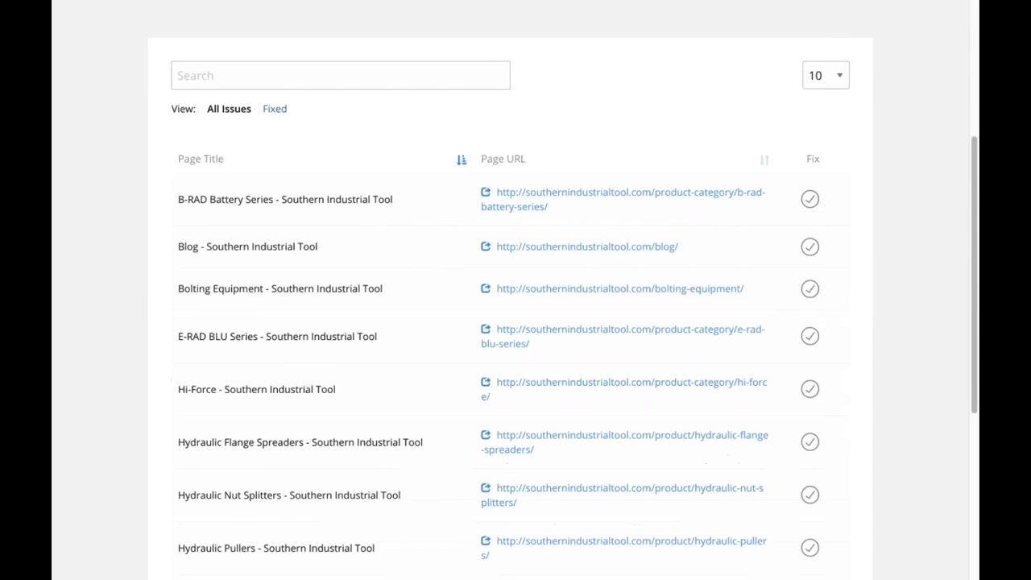
click(810, 199)
click(810, 195)
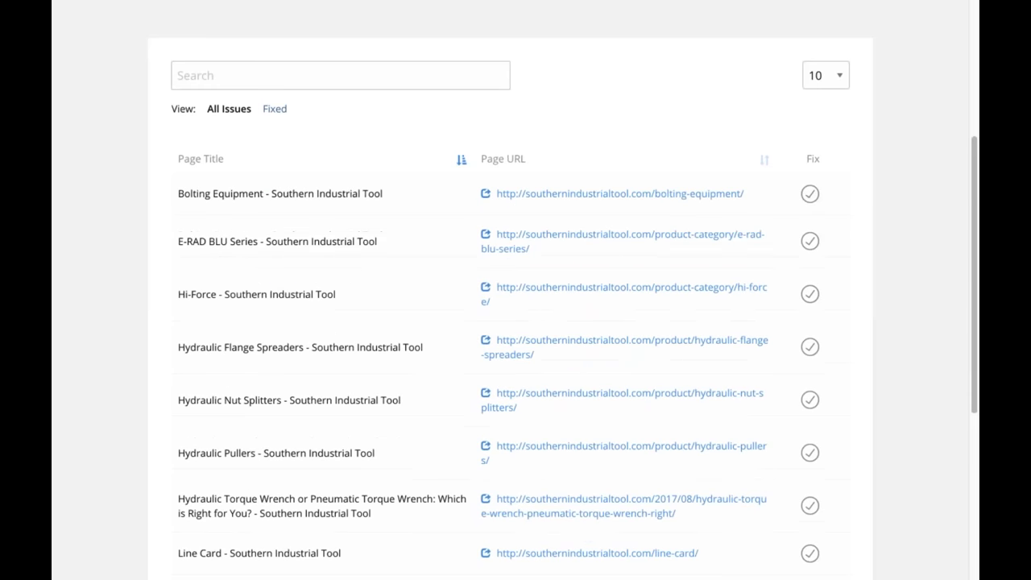
scroll(619, 256, up, 4)
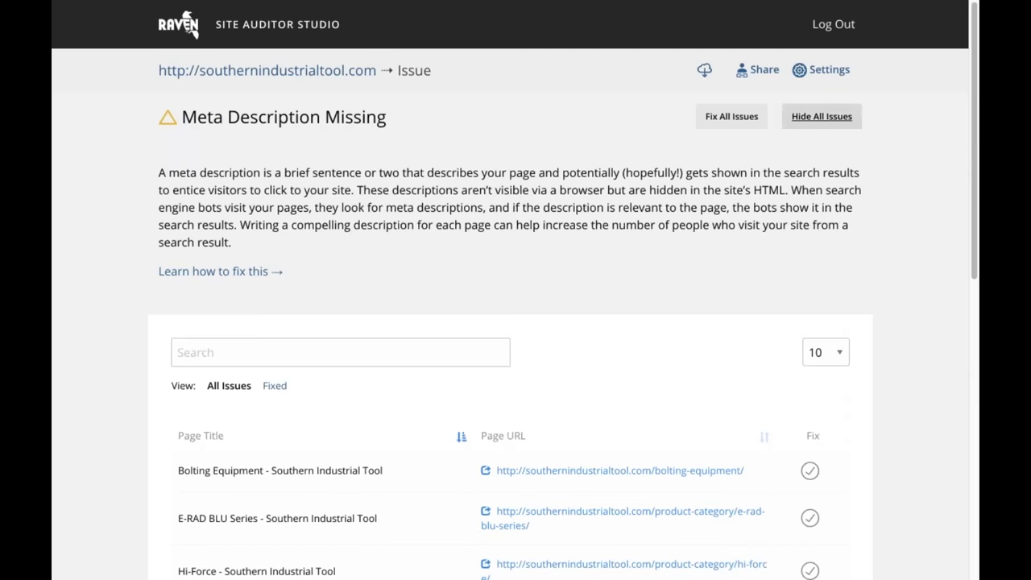
Return to the list of all issues and hide all issues under Internal Links Missing Anchor or ALT Text
click(355, 73)
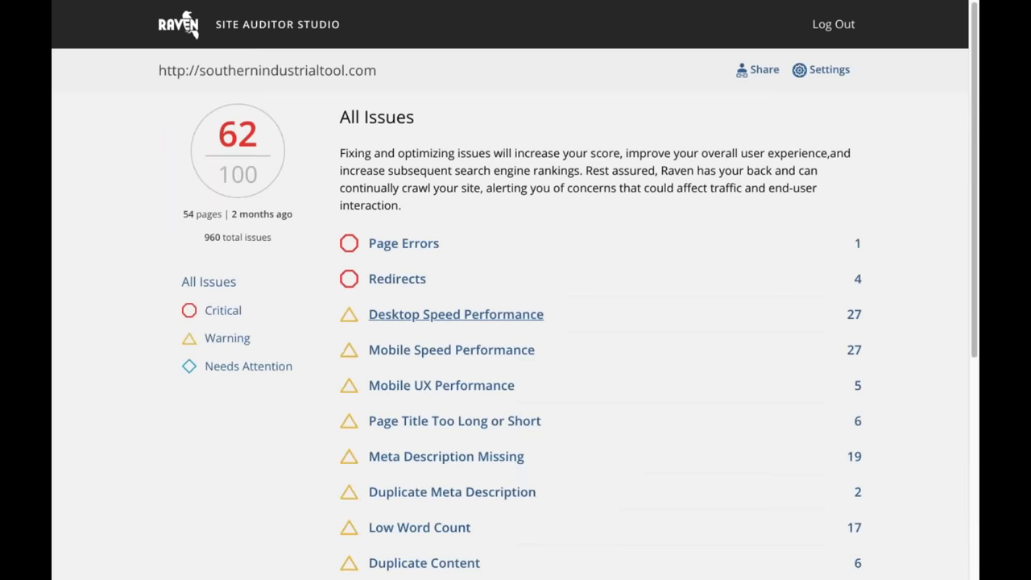
scroll(501, 274, down, 3)
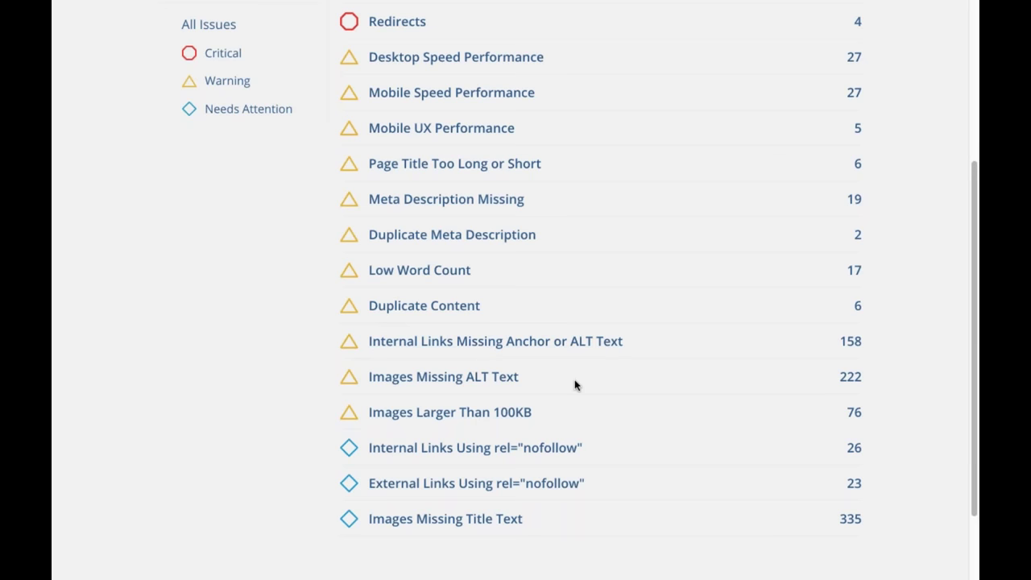
click(467, 347)
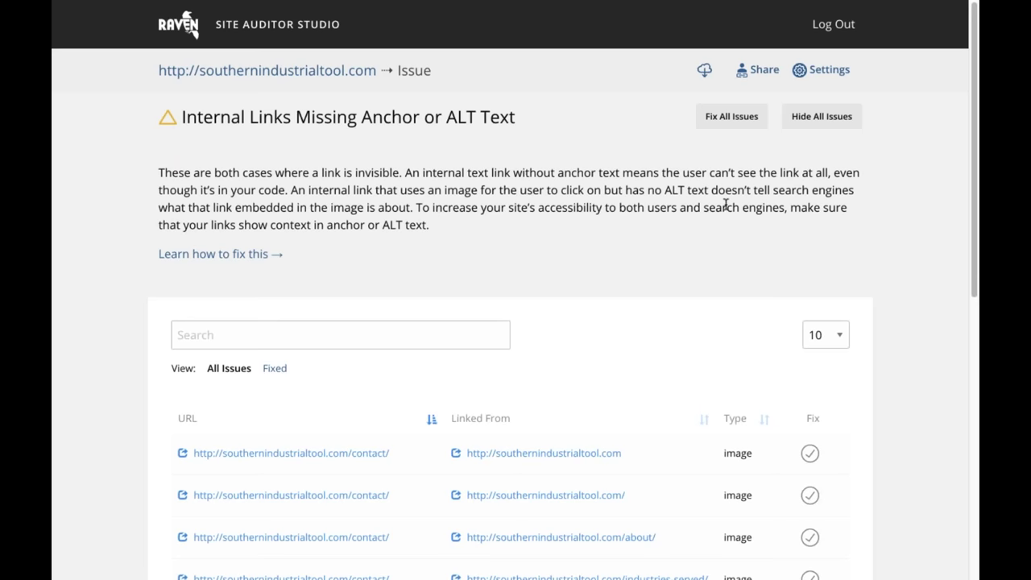
click(821, 116)
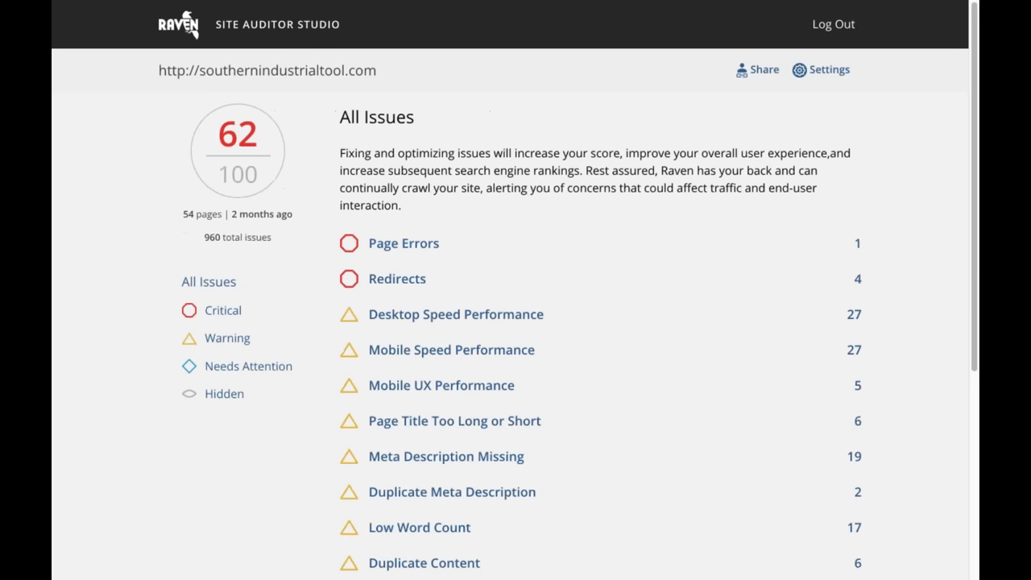
scroll(642, 225, down, 4)
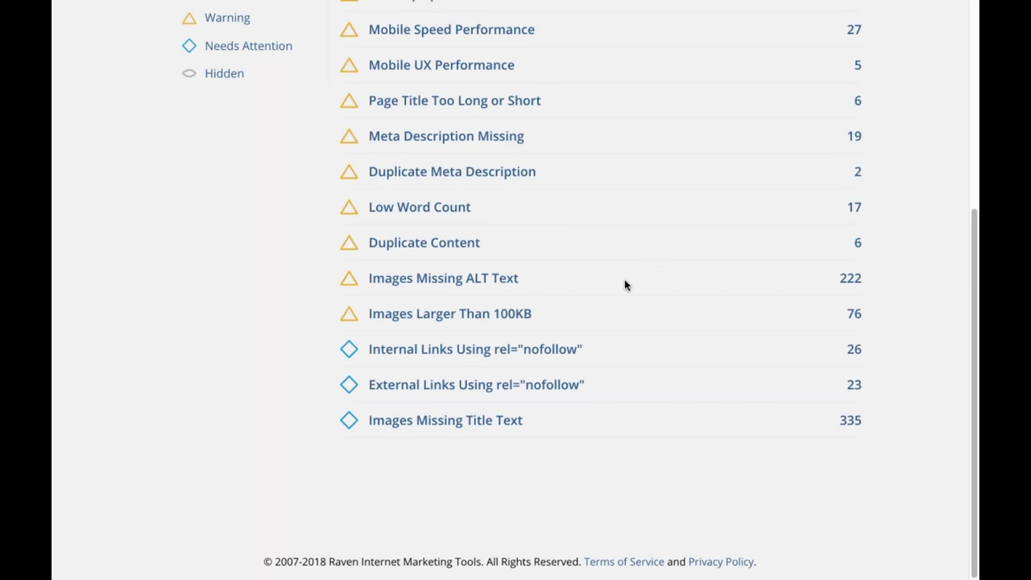
scroll(642, 347, up, 4)
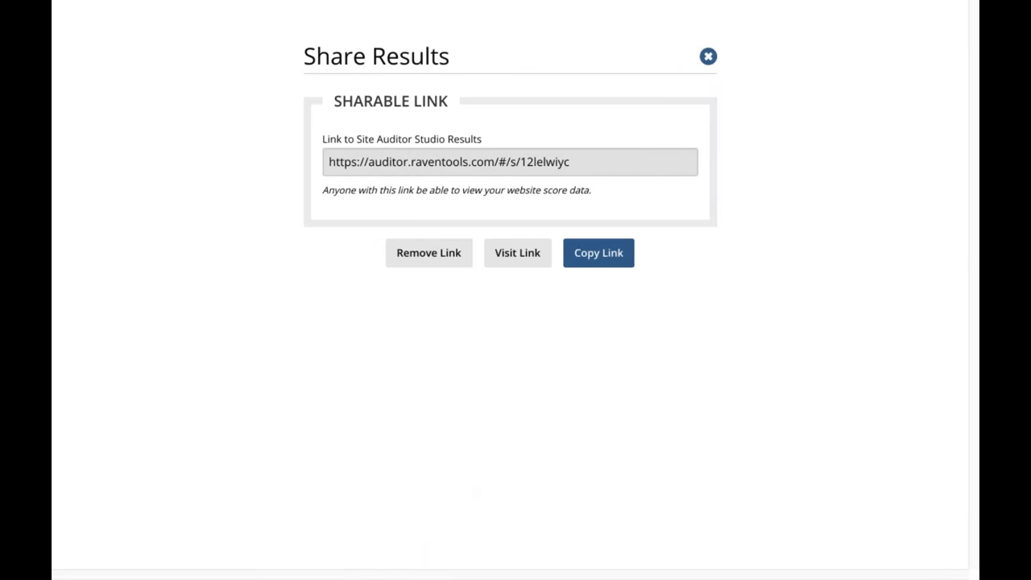
Copy the sharable link to the All Issues results, close the sharing dialog, and view the shared summary in a new browser tab
click(599, 253)
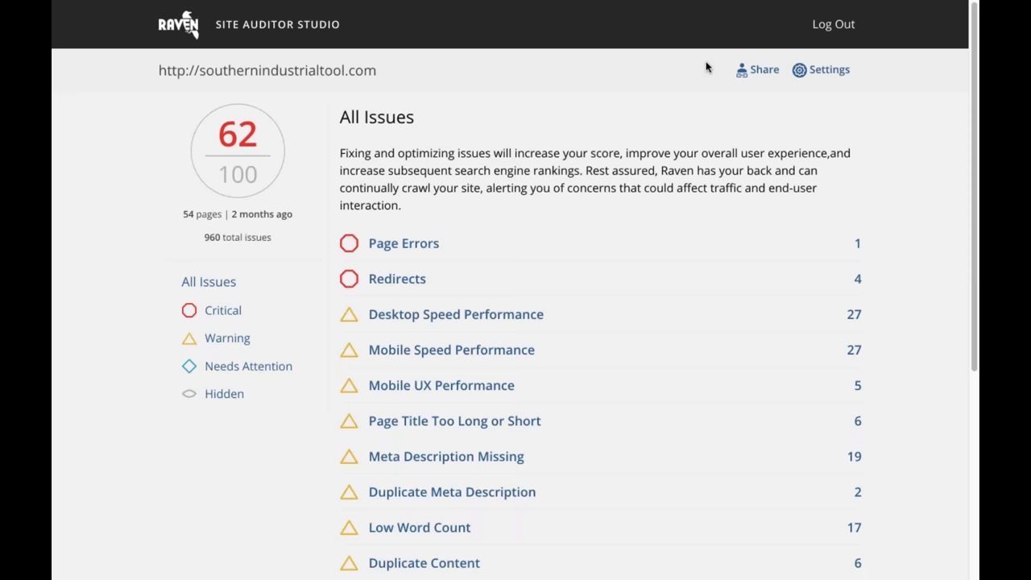
click(708, 57)
mouse_move(598, 5)
click(797, 34)
key(super+v)
key(Return)
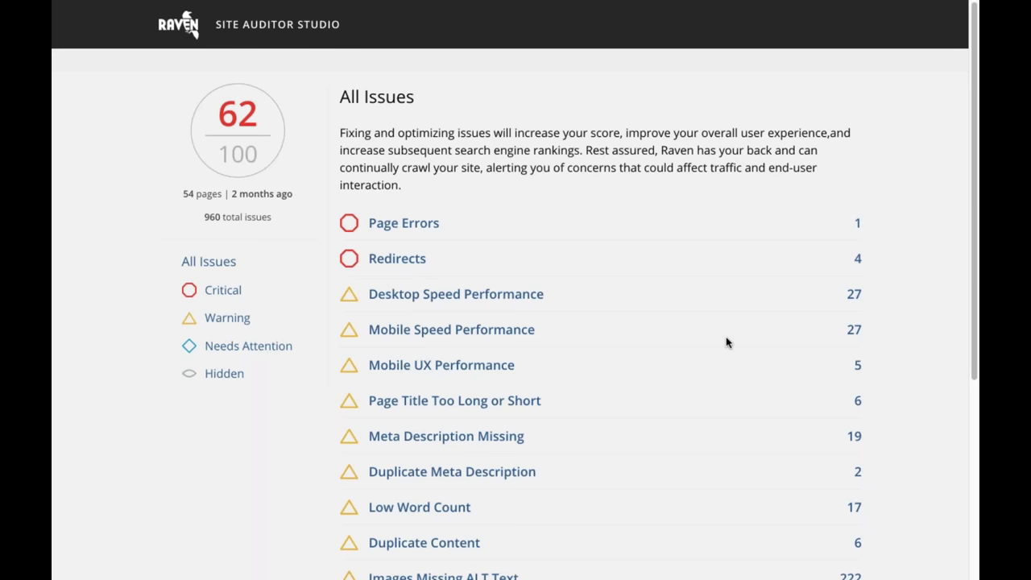
Close the shared summary and shared Meta Description Missing tabs and return to the original Site Auditor Studio summary
mouse_move(464, 3)
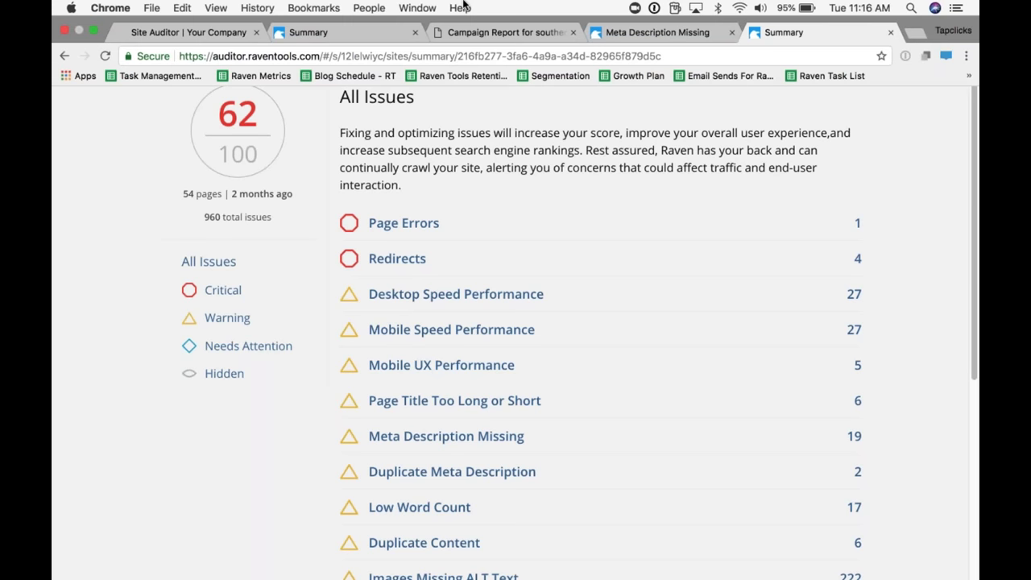
click(891, 33)
click(749, 34)
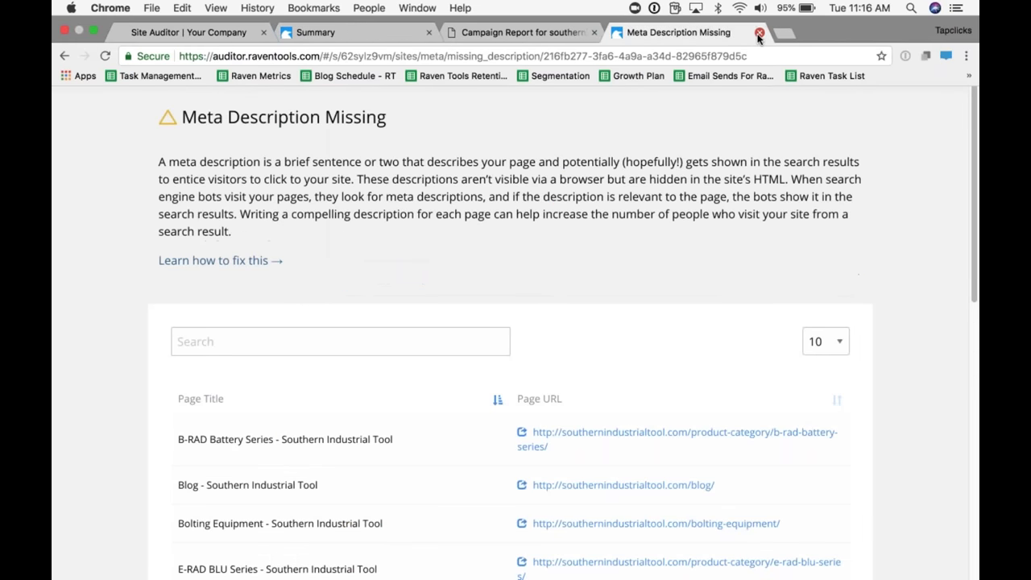
click(758, 34)
click(356, 33)
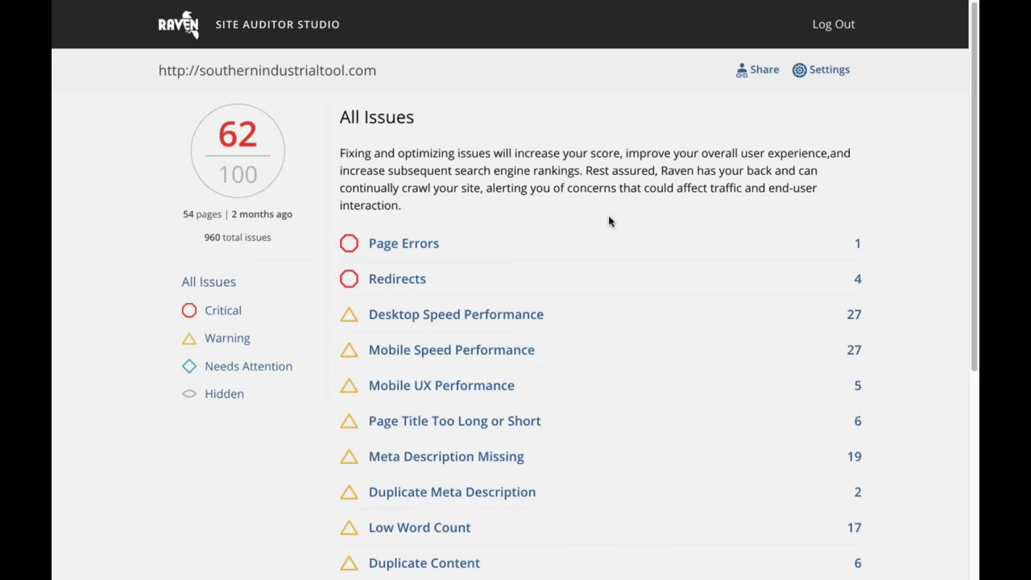
Review the analysis schedule choices and the advanced crawl depth and page blocking options in the site settings, then close the settings
click(823, 73)
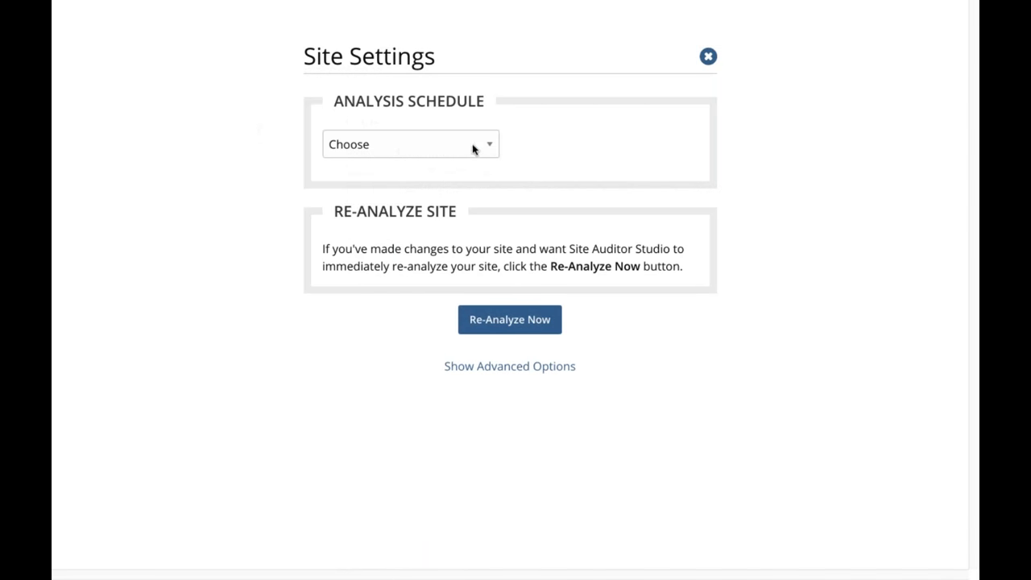
click(473, 149)
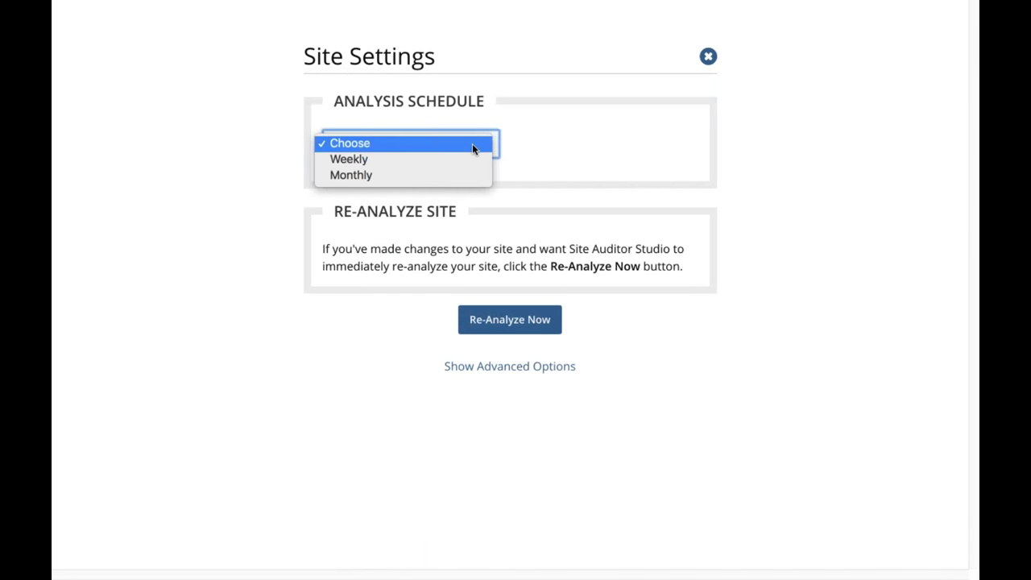
click(545, 147)
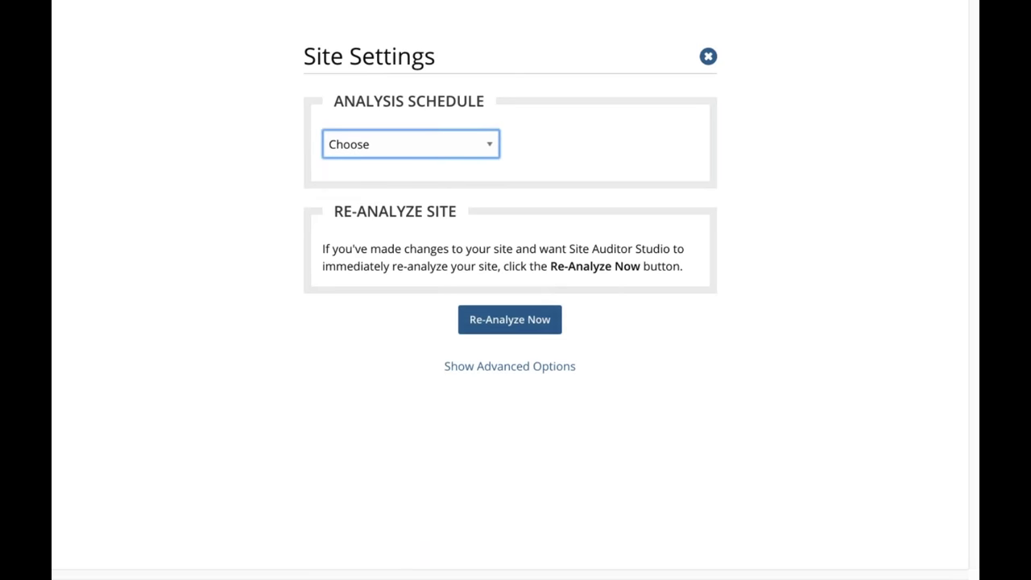
click(529, 367)
scroll(723, 340, down, 2)
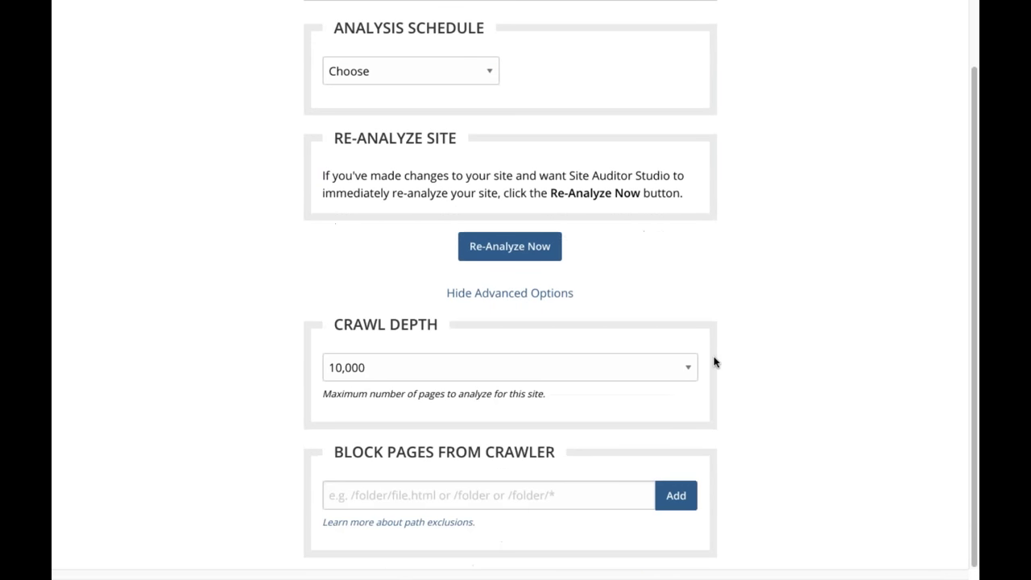
scroll(557, 505, up, 2)
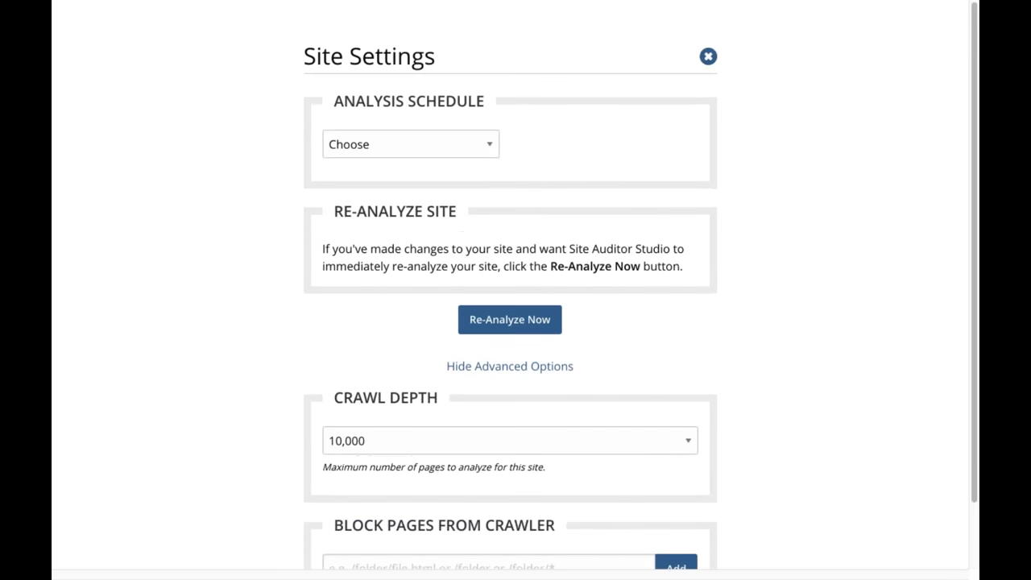
click(709, 56)
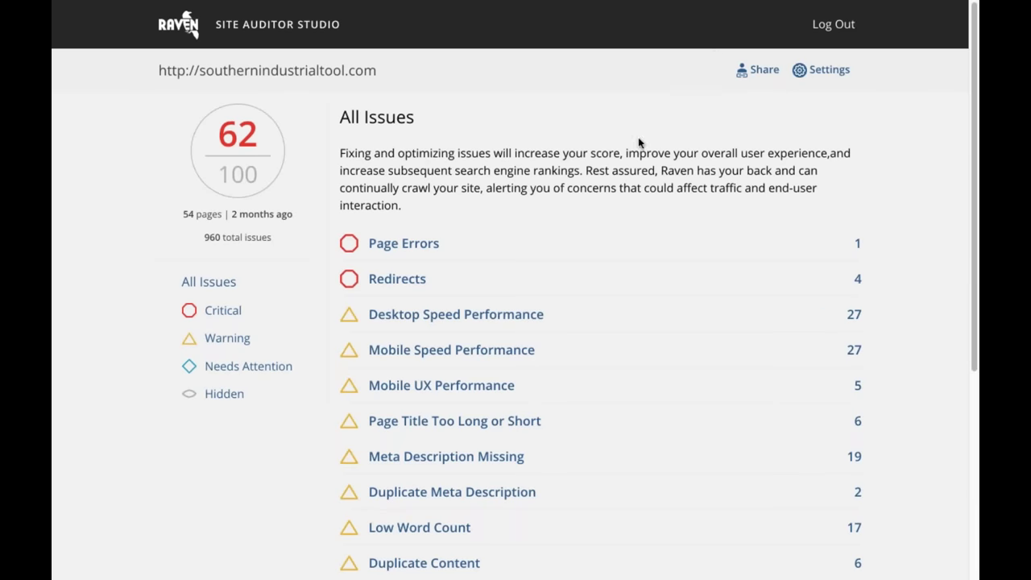
Close the Site Auditor Studio and campaign report tabs to get back to the Site Auditor crawl summary
mouse_move(485, 5)
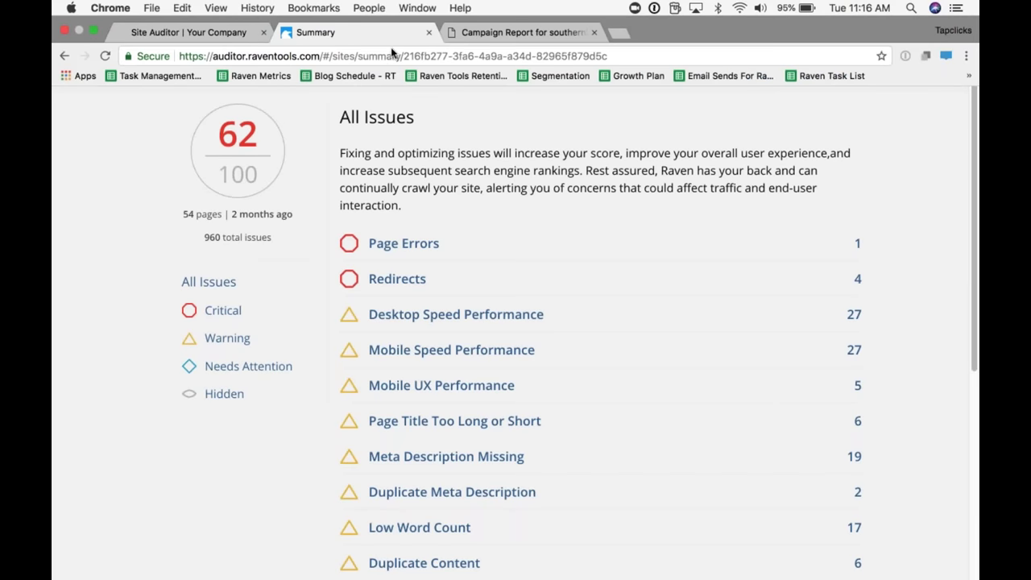
click(429, 33)
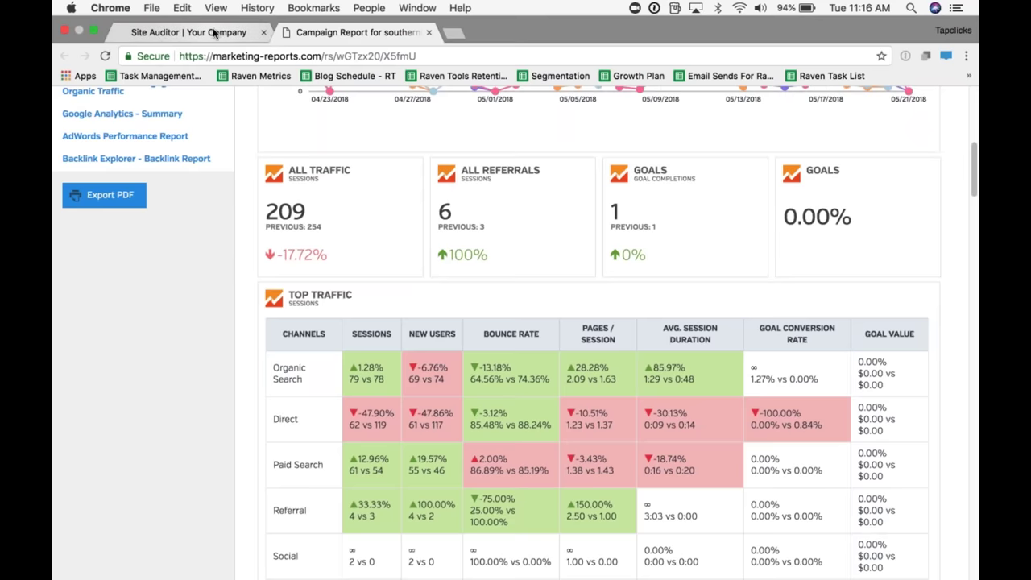
mouse_move(289, 5)
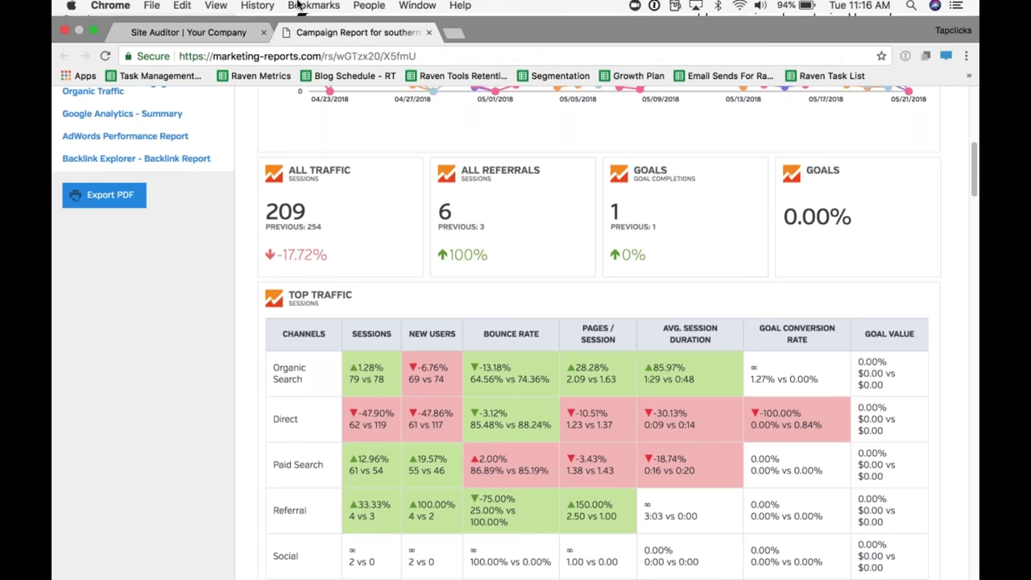
click(429, 33)
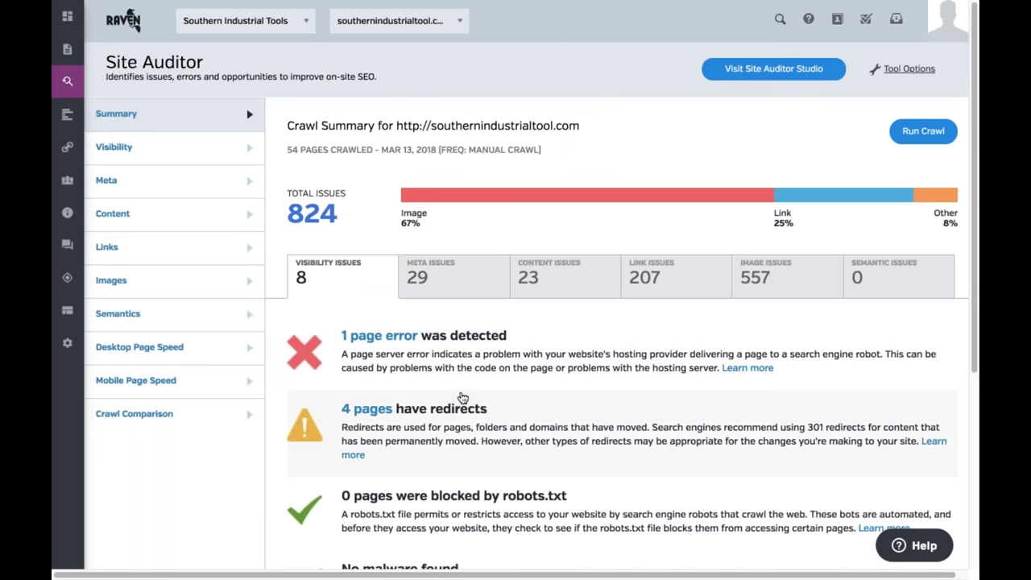
Open the Site Auditor's Crawl Comparison and review its metrics from visibility issues through semantic issues
click(181, 422)
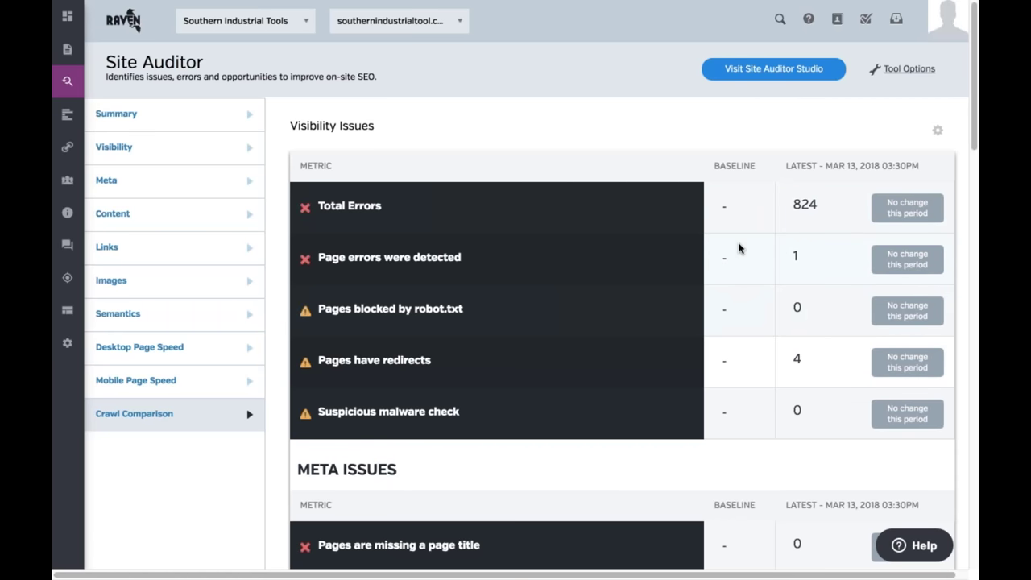
scroll(815, 238, down, 1)
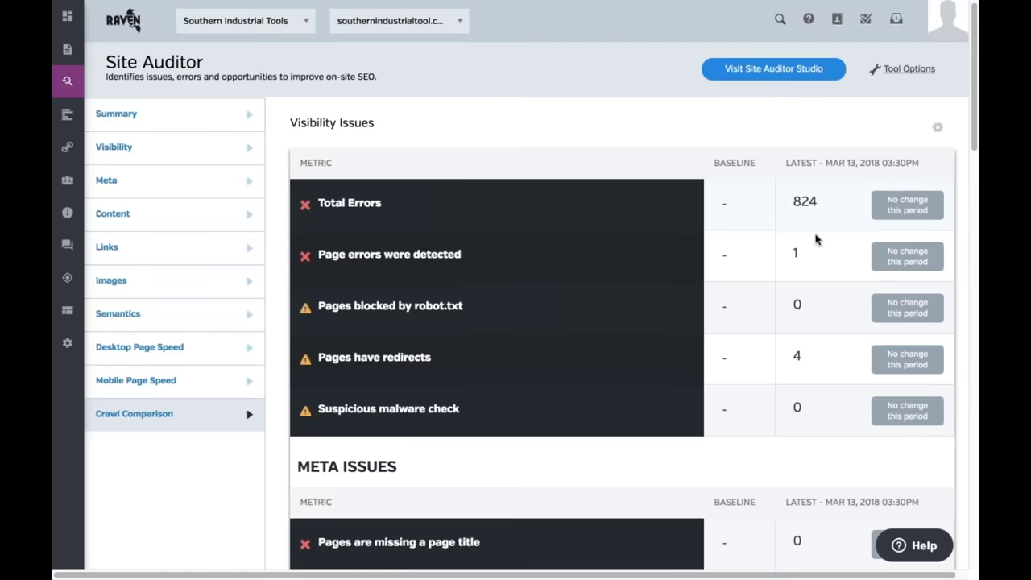
scroll(815, 238, down, 20)
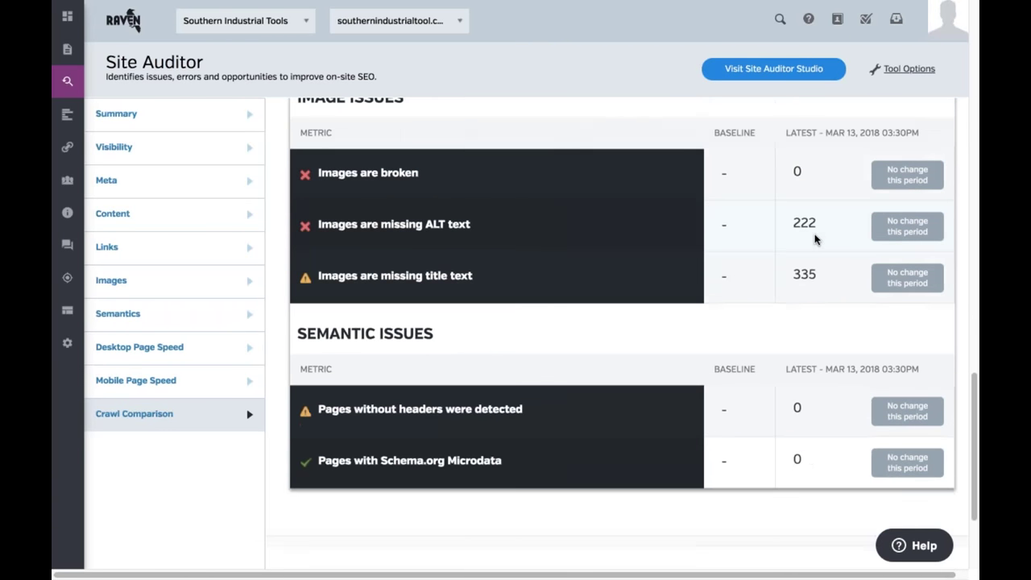
scroll(815, 239, down, 2)
scroll(817, 258, up, 10)
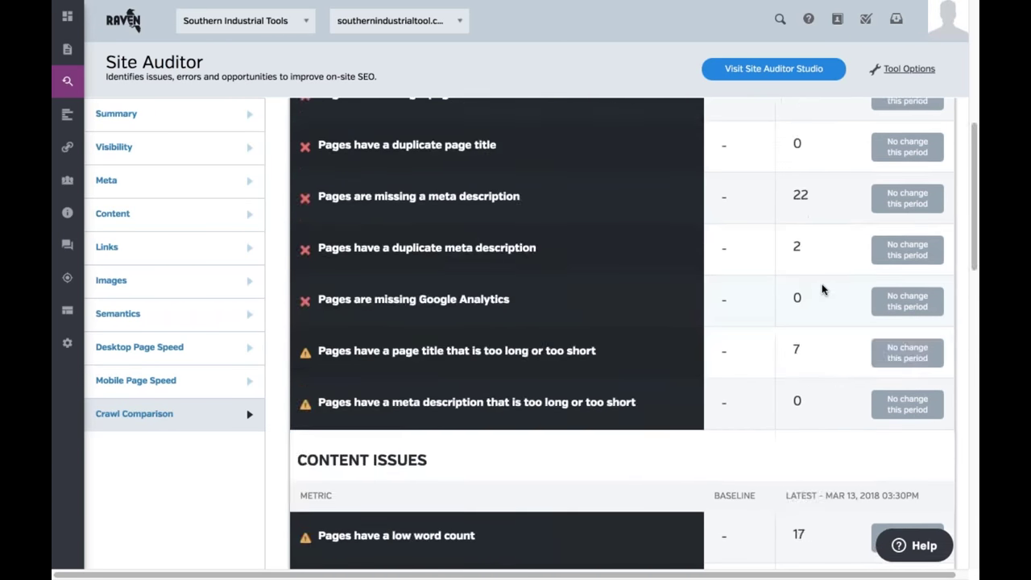
scroll(824, 289, up, 5)
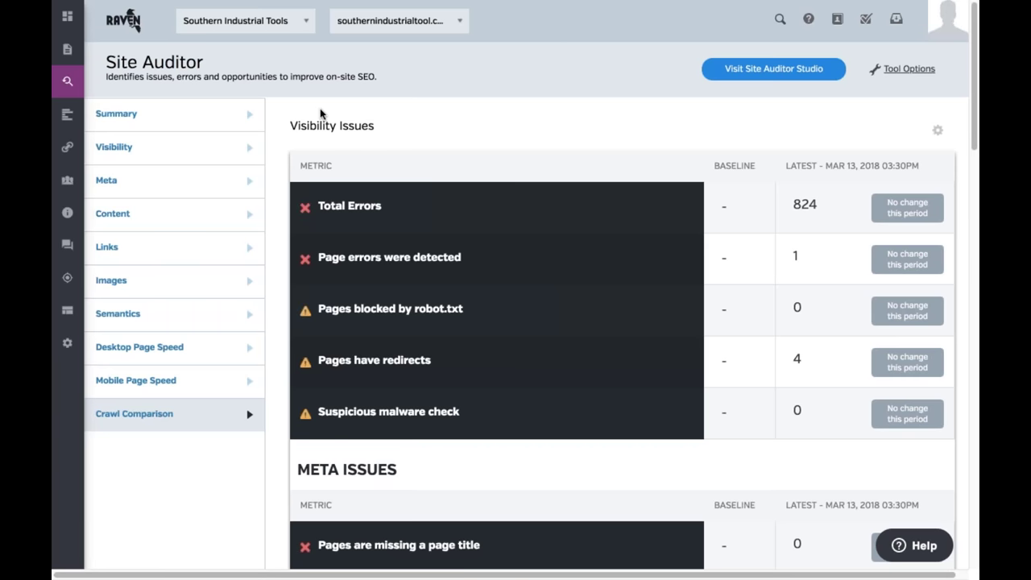
Open Google Analytics under SEO Research and review the overview chart and the Top Traffic channels table
mouse_move(69, 88)
click(103, 81)
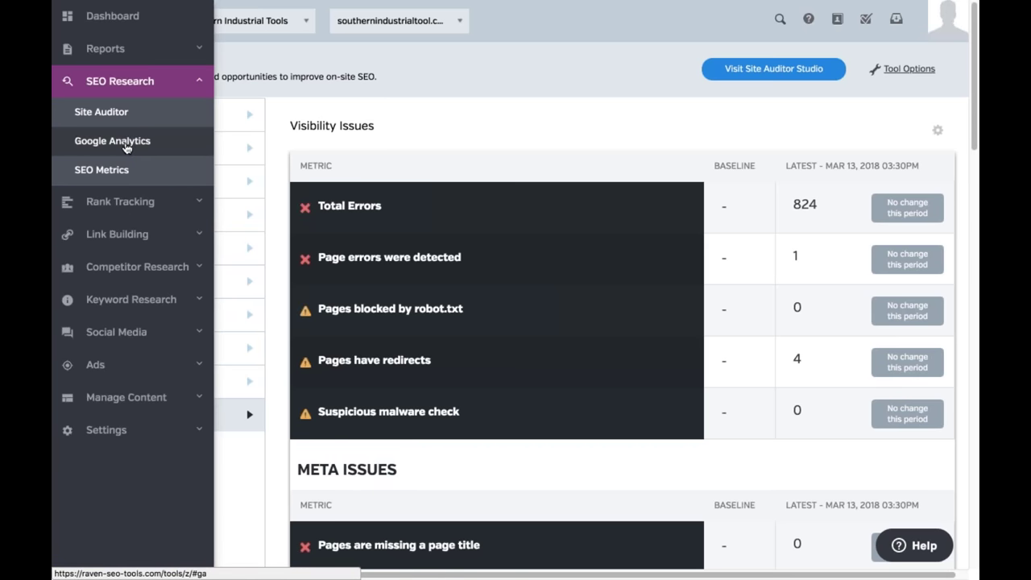
click(126, 147)
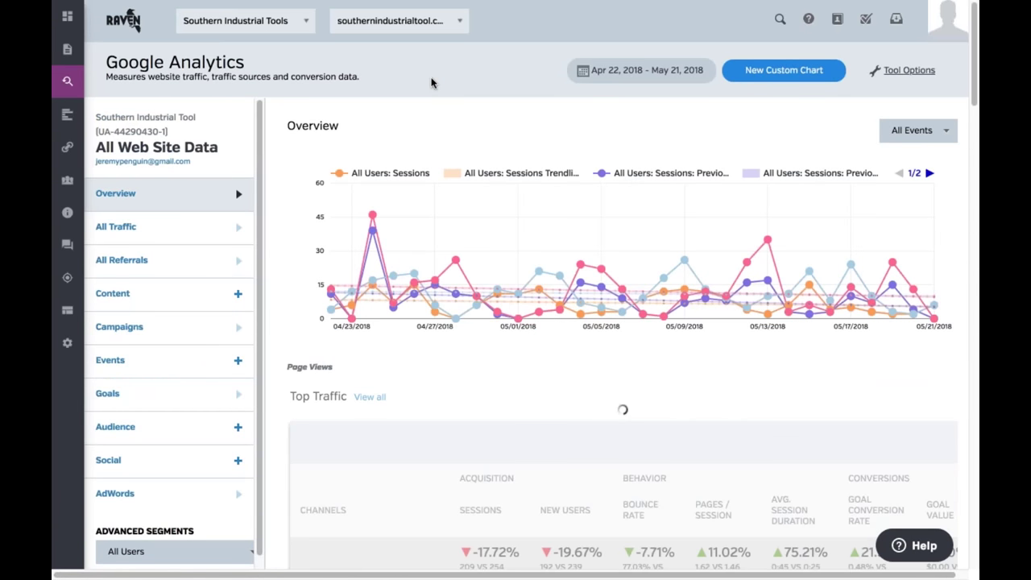
scroll(295, 250, down, 3)
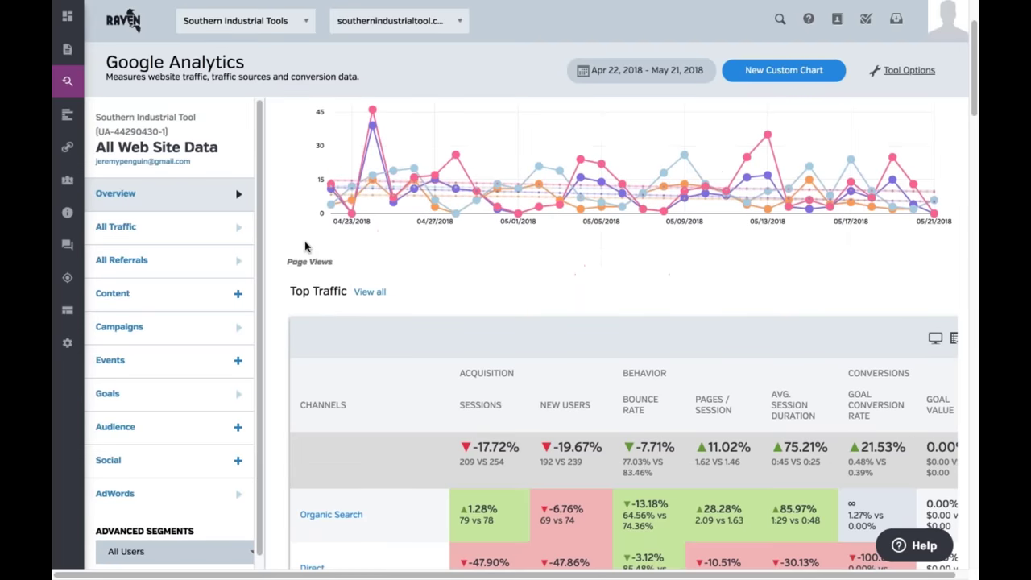
scroll(276, 229, down, 1)
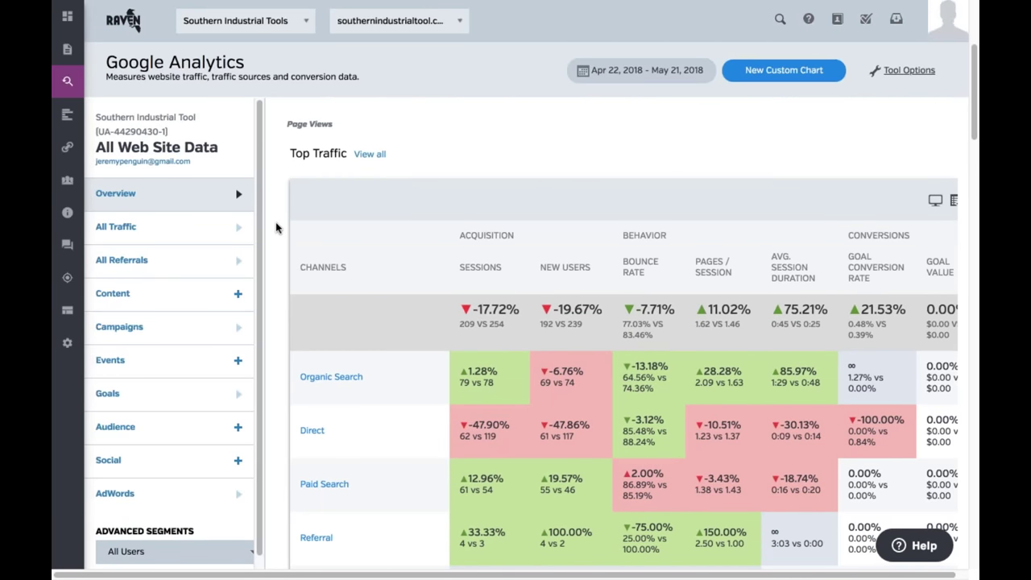
scroll(275, 229, down, 2)
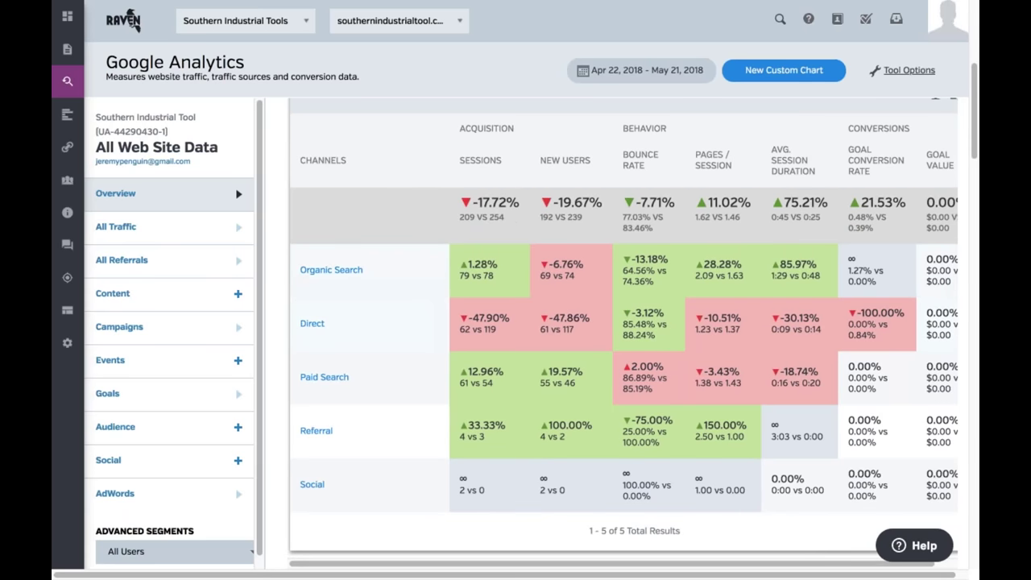
Highlight the session figures for Direct, Paid Search, Referral and Organic Search in the Top Traffic table
drag(499, 332, 455, 323)
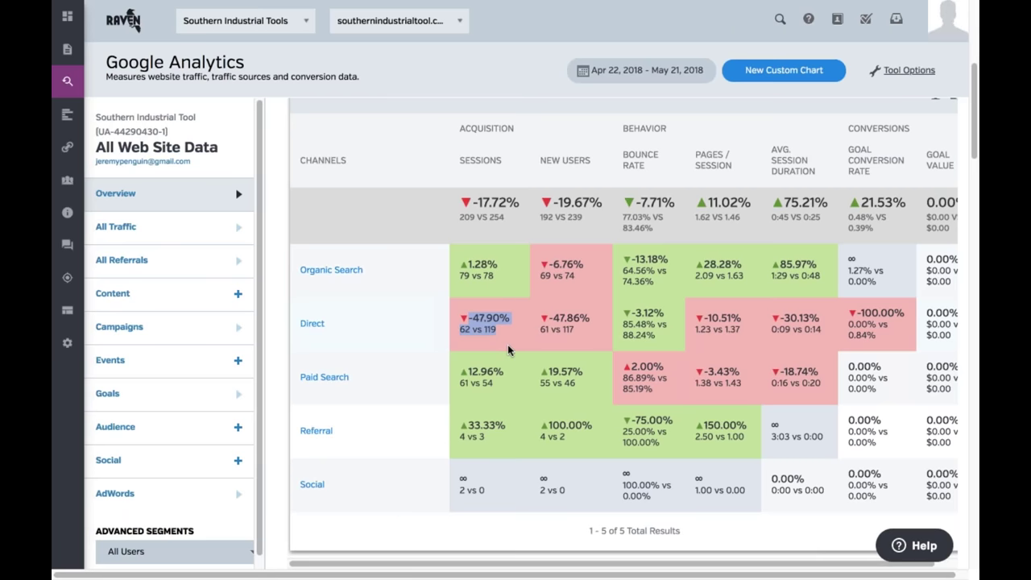
drag(504, 385, 460, 370)
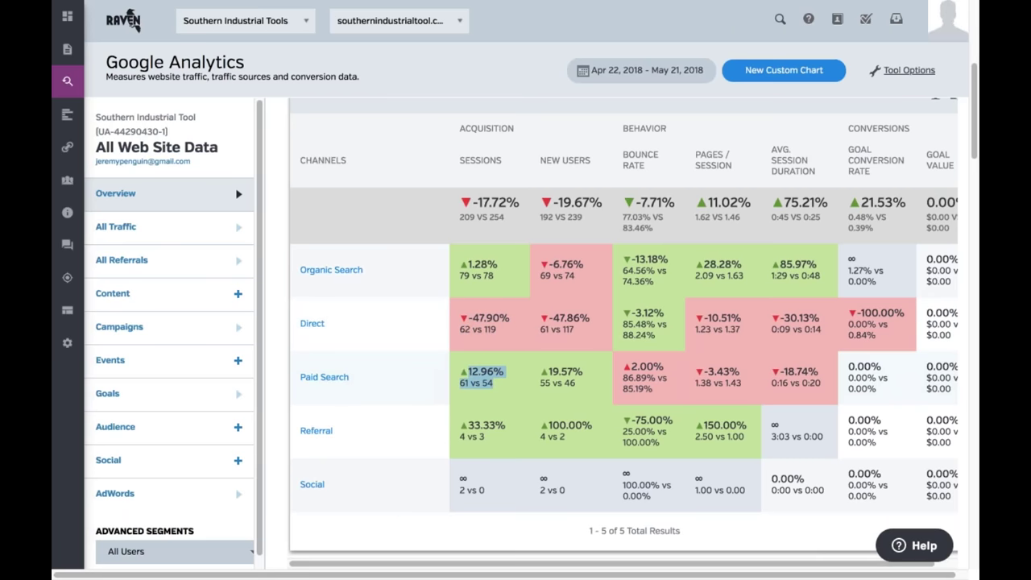
click(512, 441)
drag(507, 440, 467, 425)
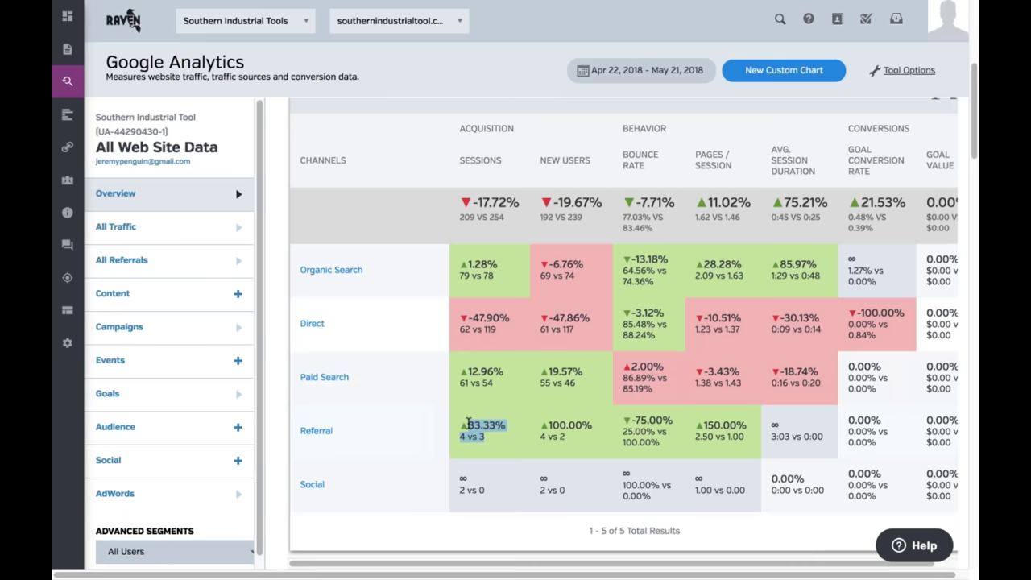
drag(500, 277, 464, 271)
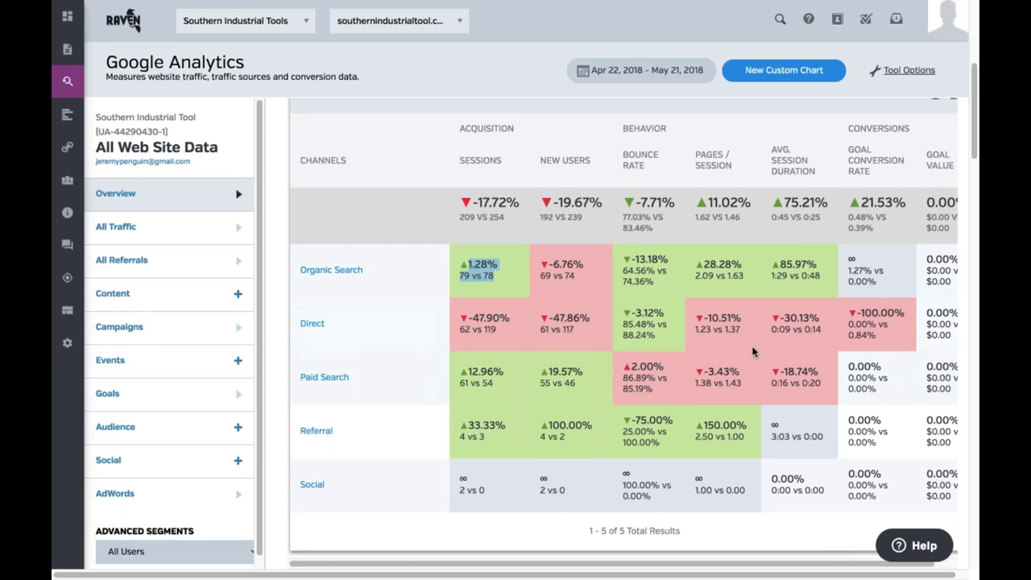
Create a report from the Google Analytics overview, view it online, and look through its charts and tables down to Top Campaigns
scroll(765, 321, up, 2)
scroll(765, 321, up, 4)
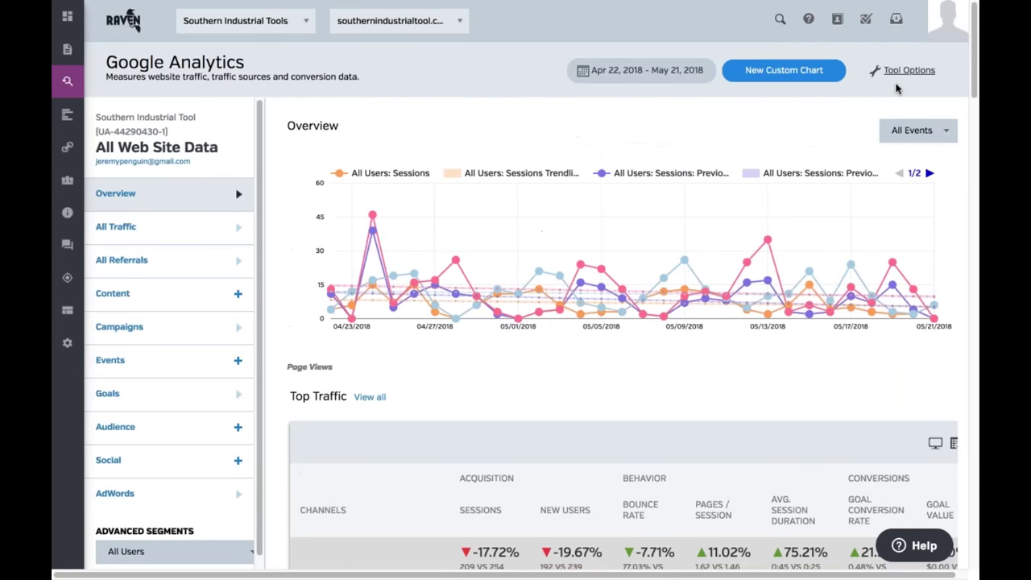
click(898, 72)
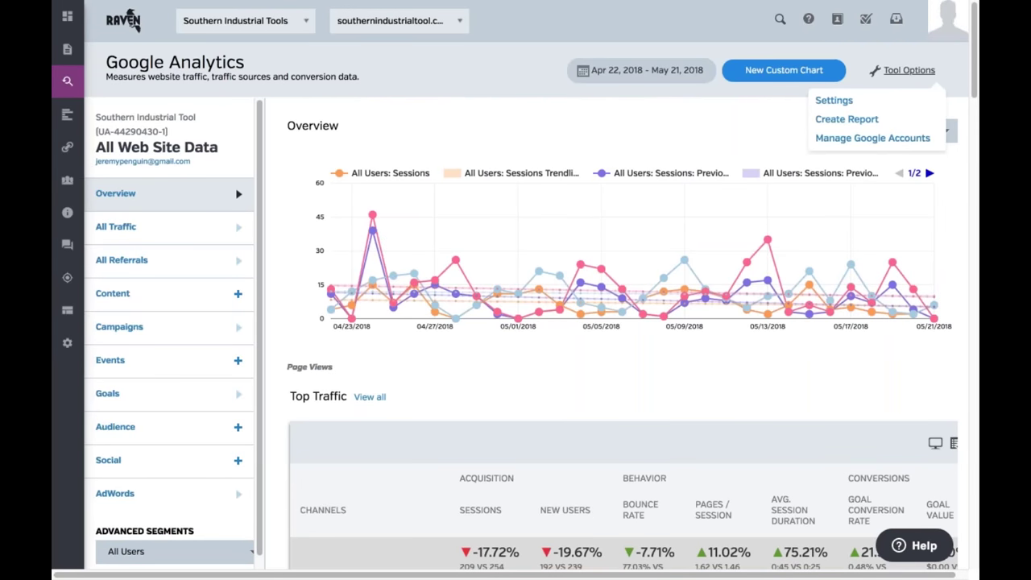
click(853, 121)
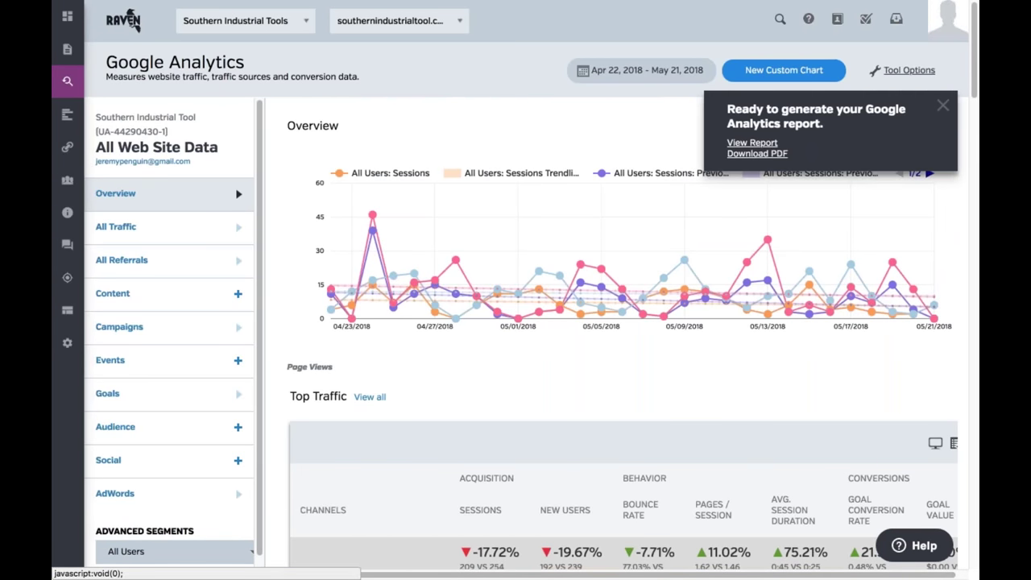
click(751, 143)
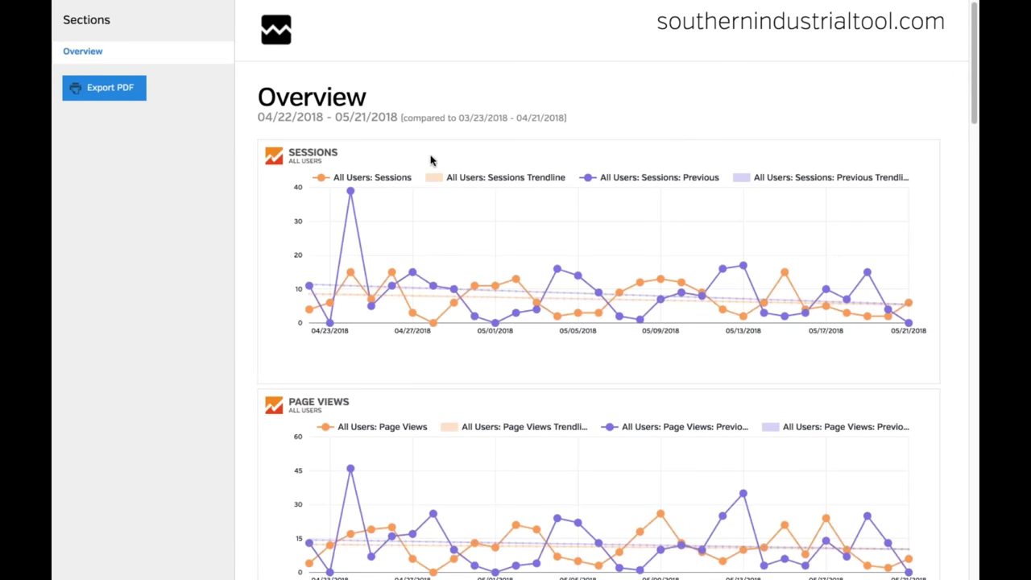
scroll(431, 160, down, 7)
scroll(430, 161, down, 15)
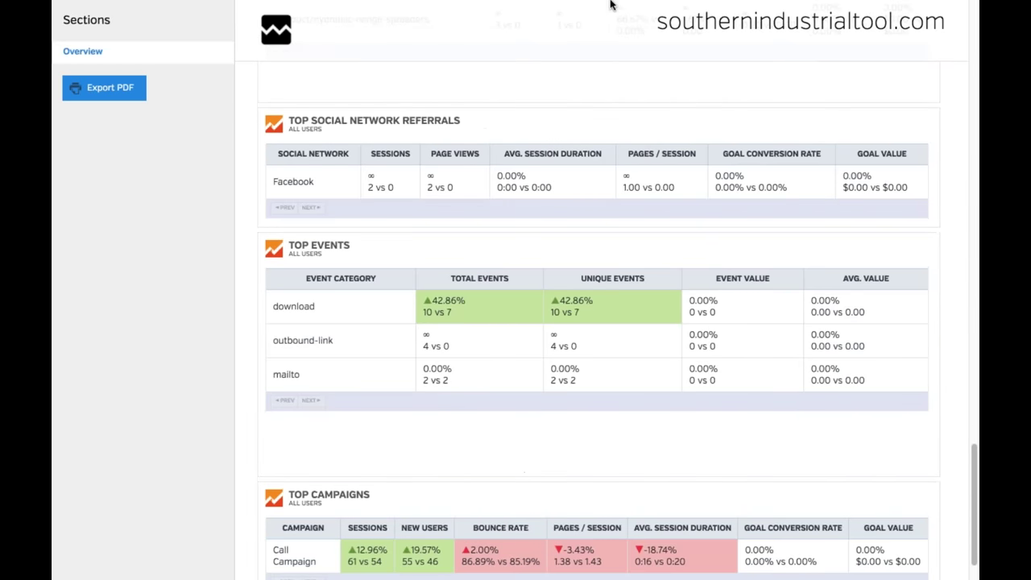
mouse_move(610, 3)
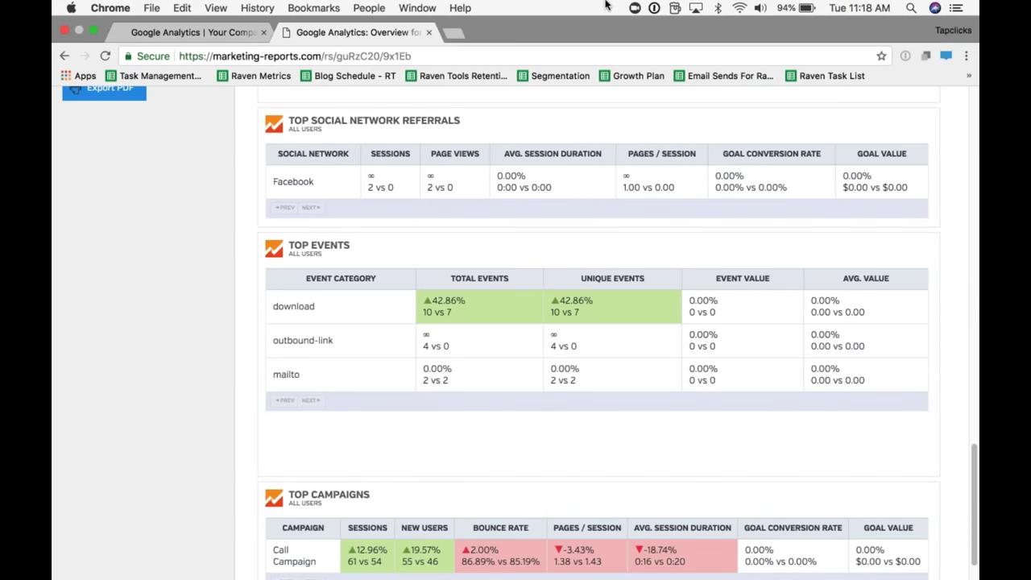
Return to the Google Analytics tool and review the metrics table of all pages under Content
click(242, 32)
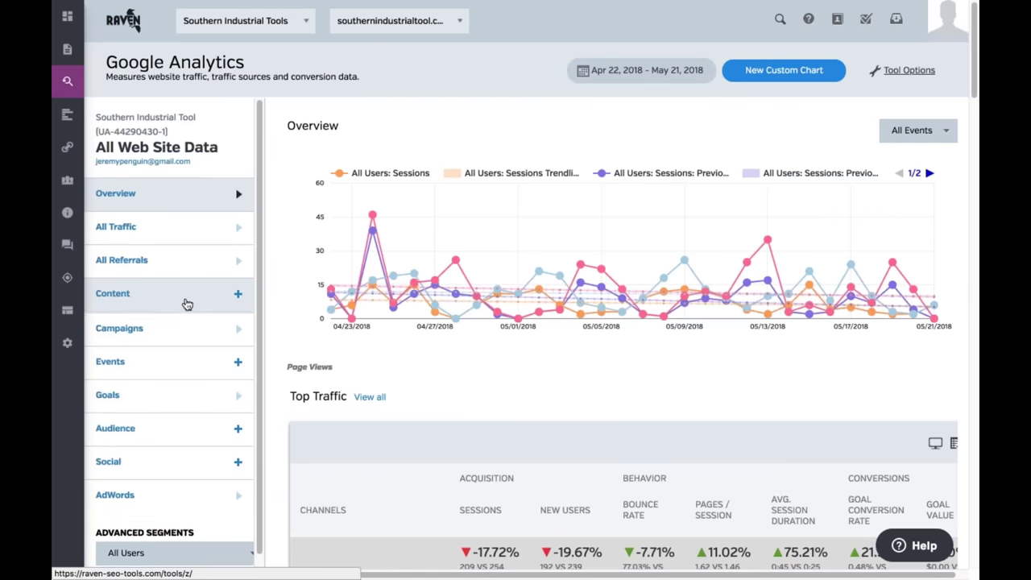
click(184, 299)
click(177, 332)
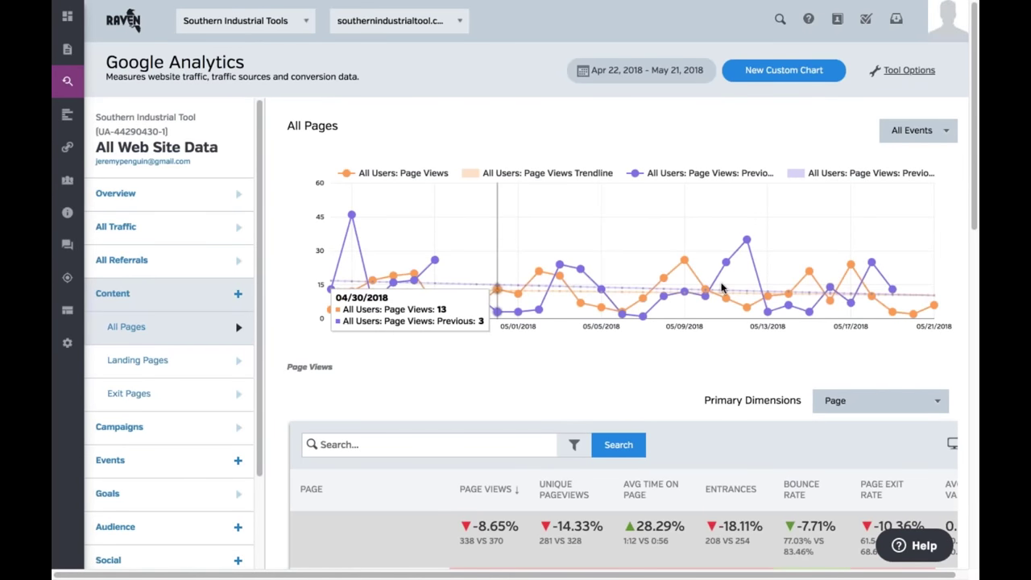
scroll(520, 299, down, 3)
scroll(520, 299, down, 6)
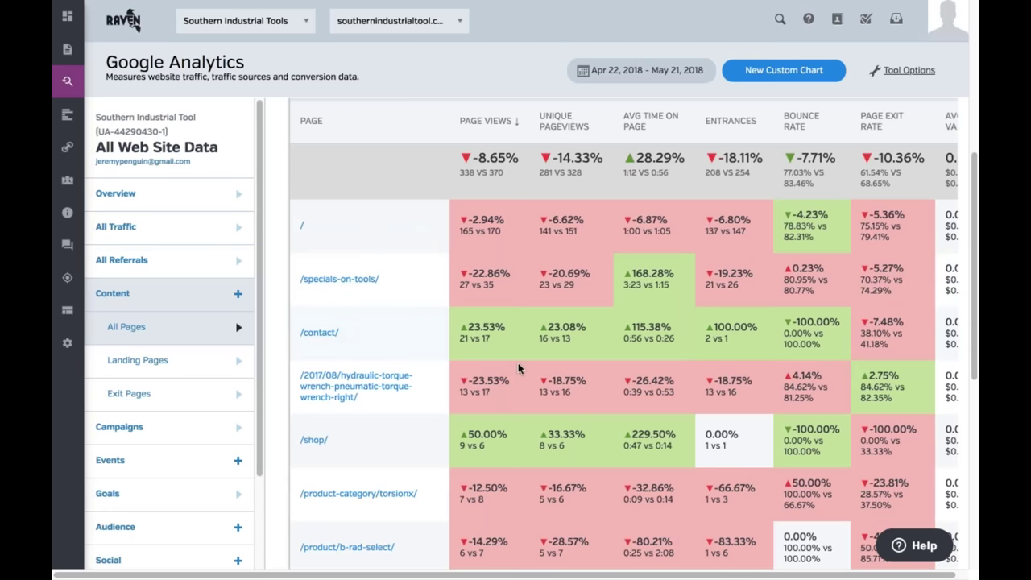
scroll(518, 368, down, 3)
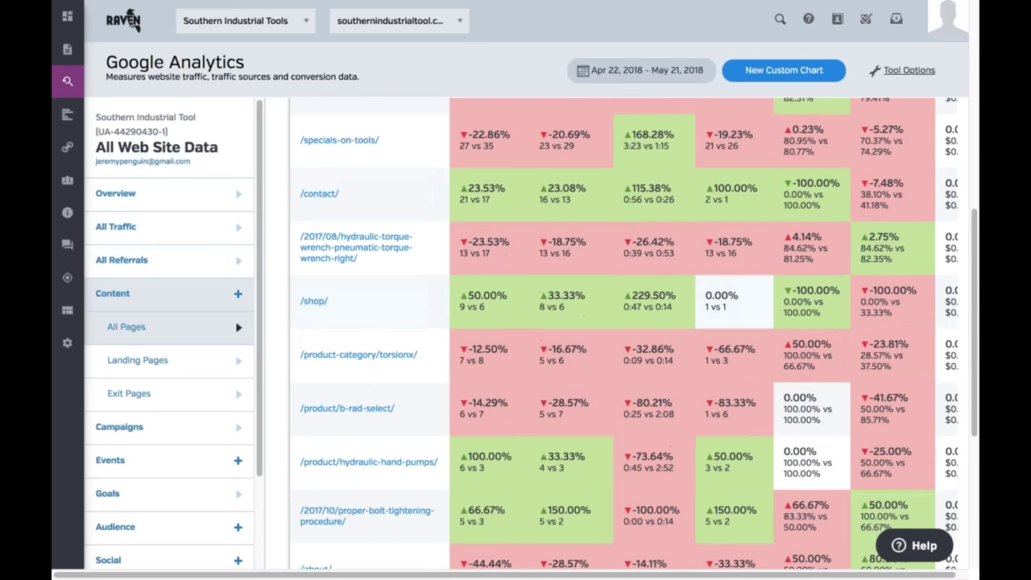
scroll(518, 368, down, 3)
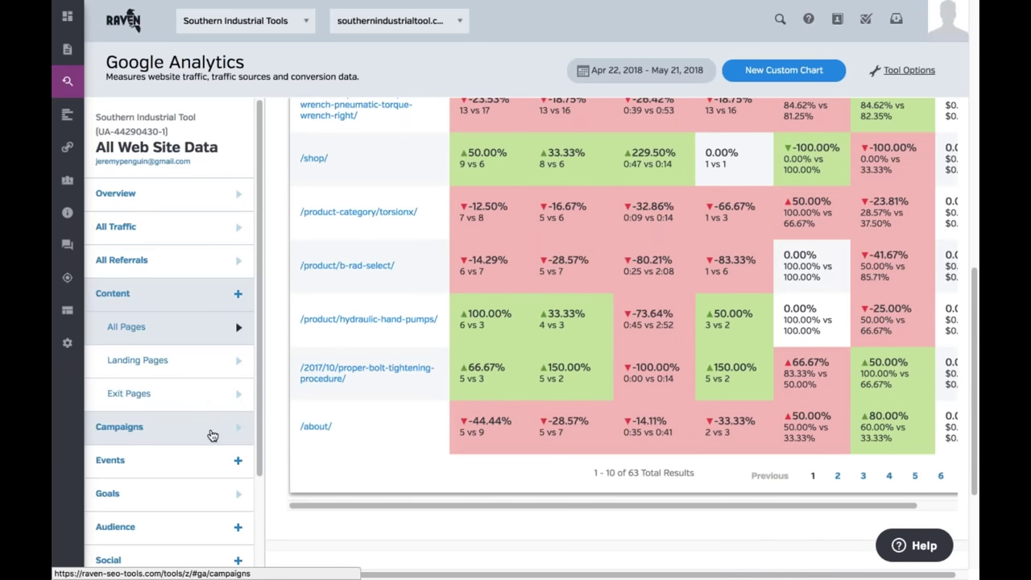
Review the Google Analytics campaign table and the Goals chart with its goal completion locations
click(207, 435)
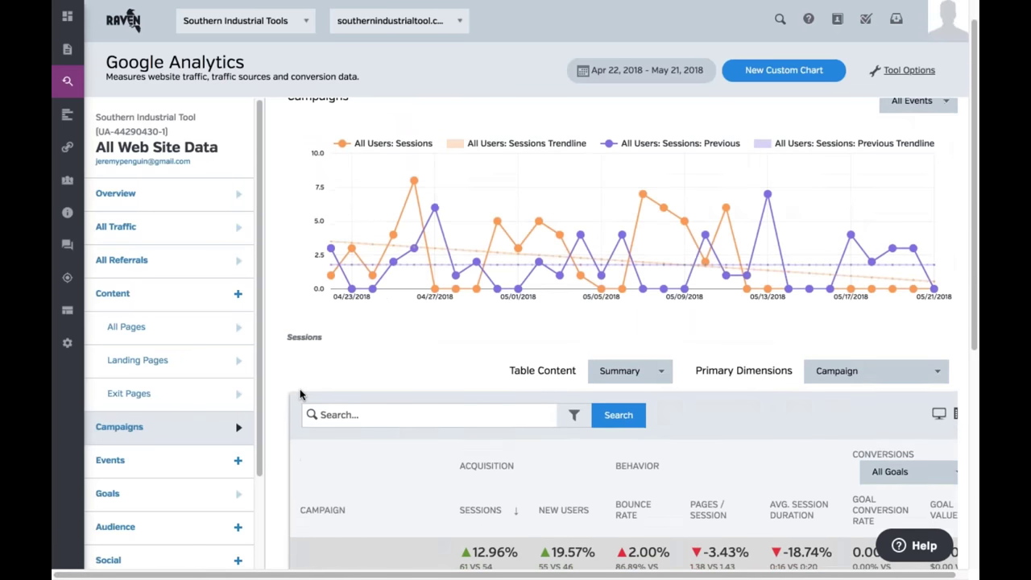
scroll(300, 393, down, 5)
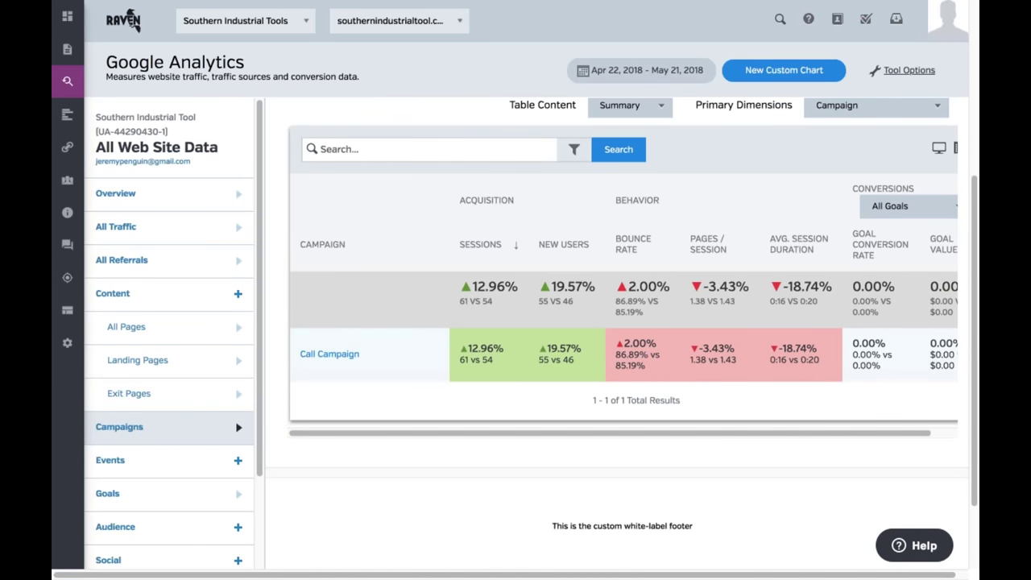
click(192, 498)
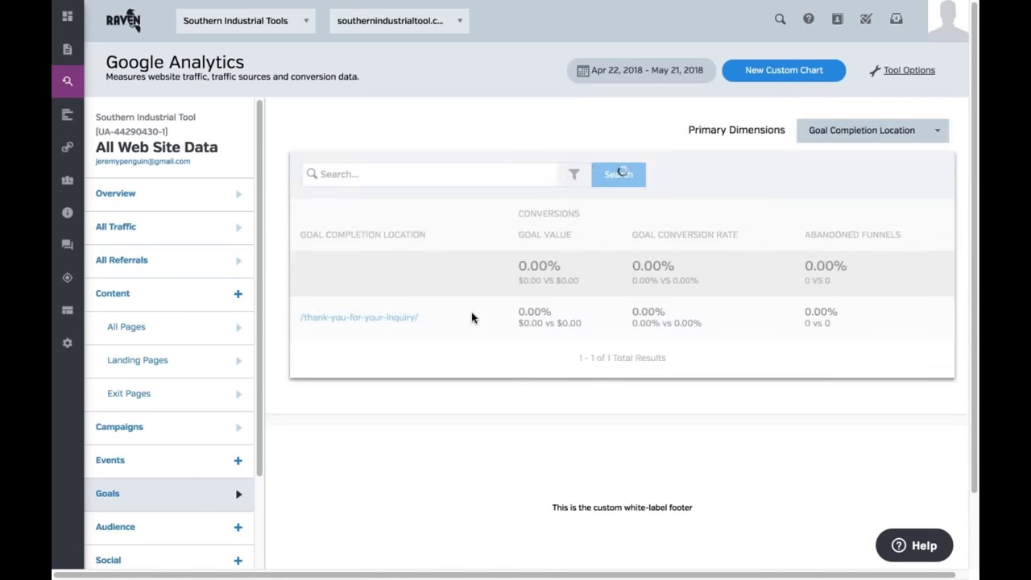
scroll(470, 272, down, 2)
scroll(483, 282, down, 2)
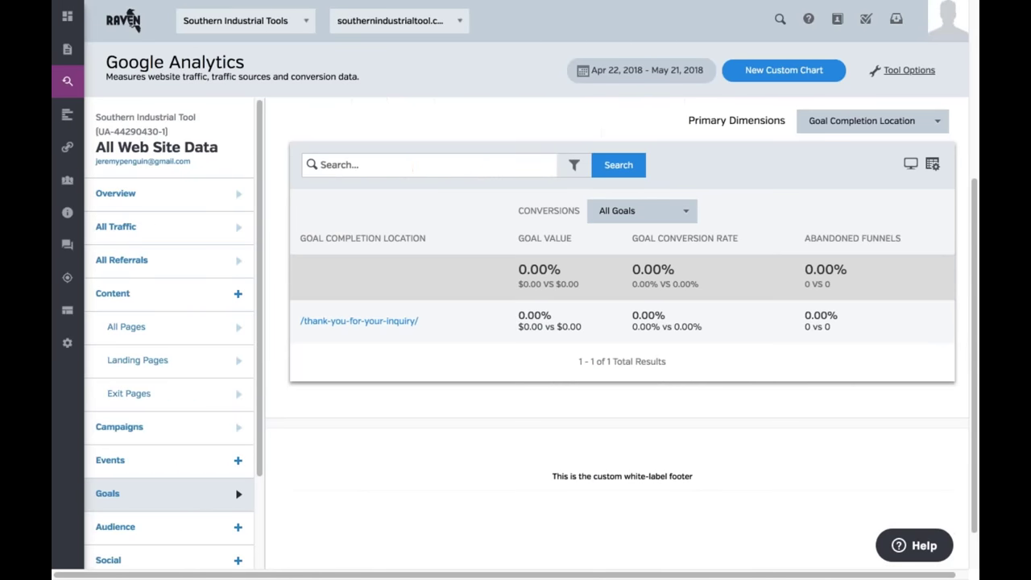
scroll(483, 281, up, 2)
scroll(483, 282, up, 1)
scroll(347, 257, up, 2)
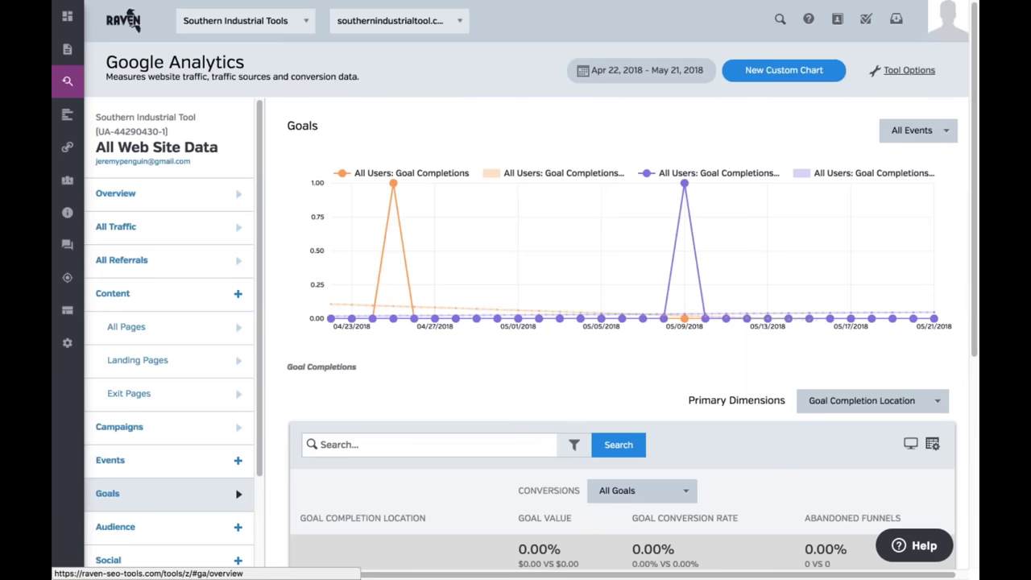
Open SEO Metrics under SEO Research, highlight its Google Analytics description and check the previous-period session figure
click(117, 92)
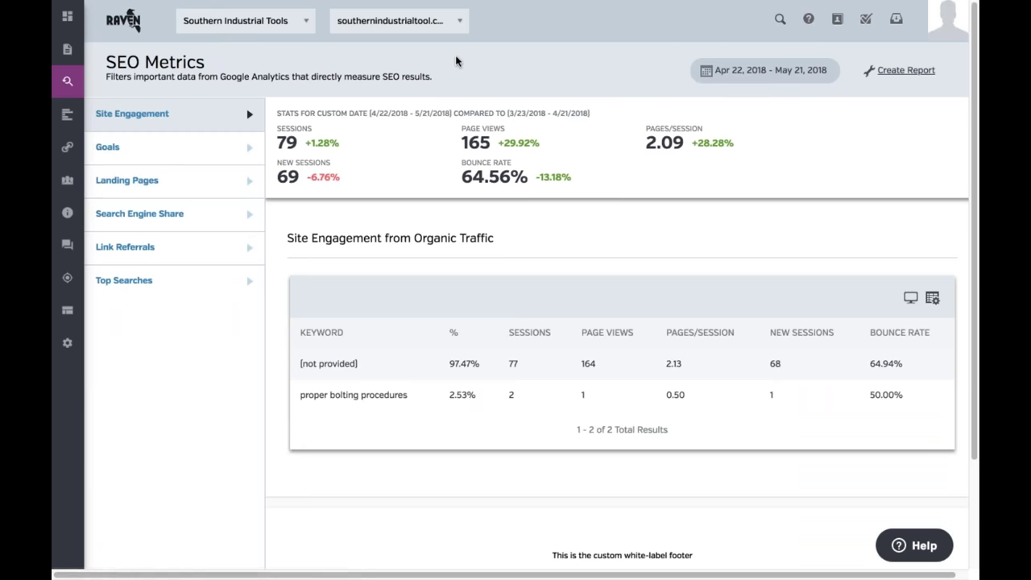
drag(431, 77, 219, 77)
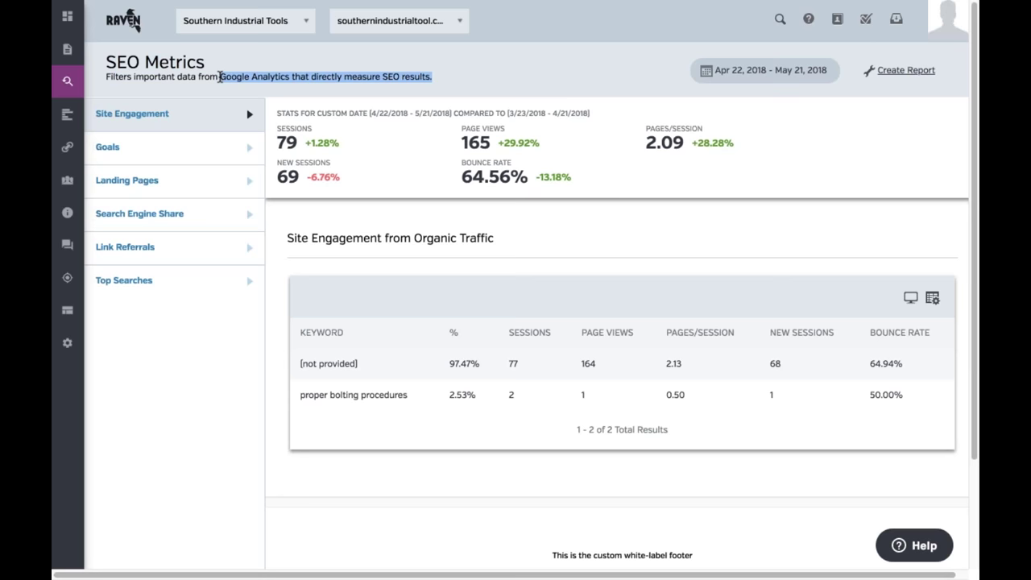
mouse_move(368, 153)
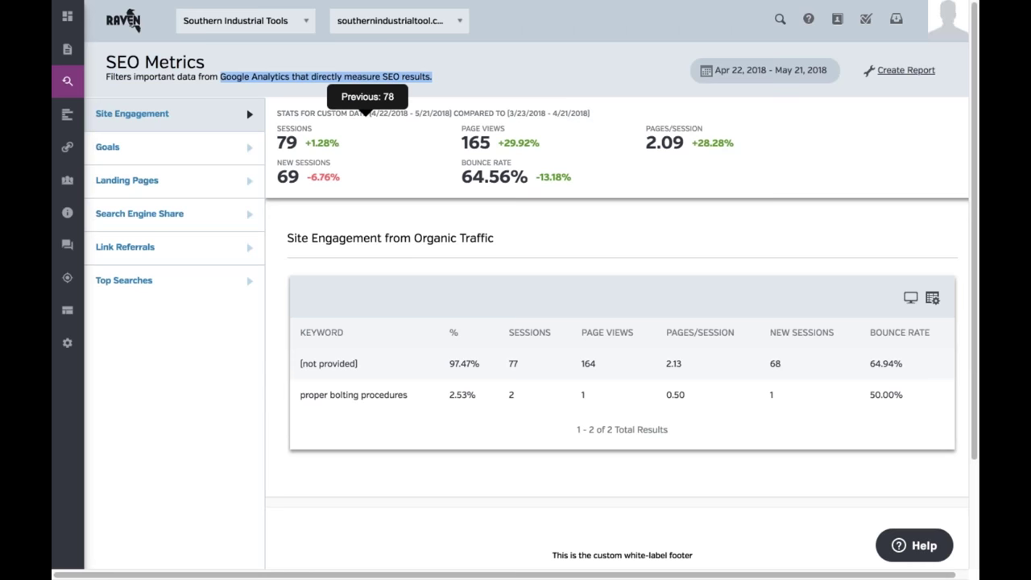
Open the SEO Metrics goals, switch to the Tennessee Contracting profile and check its previous-period goal completions
click(178, 154)
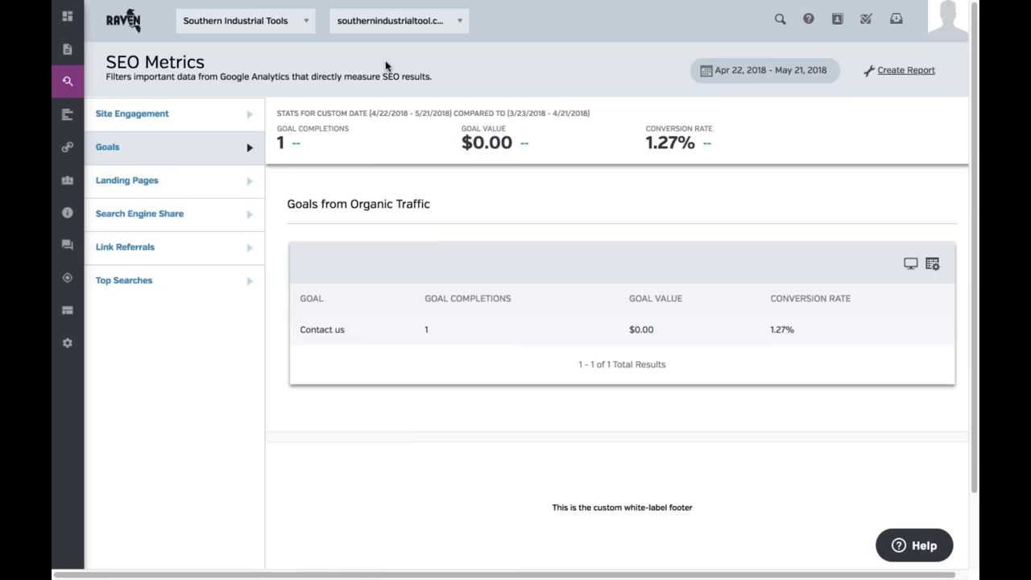
click(385, 20)
click(383, 21)
click(242, 20)
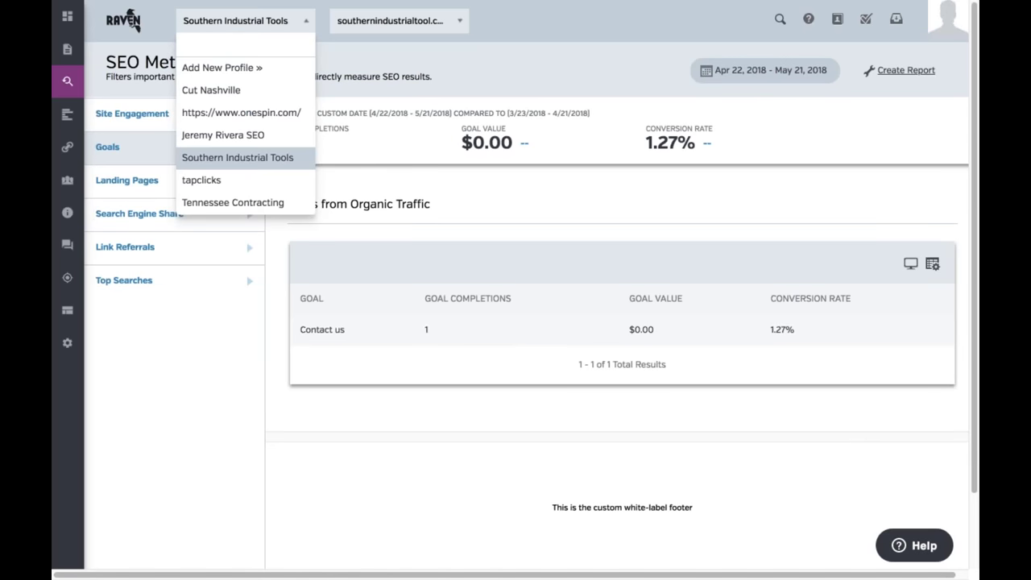
click(238, 202)
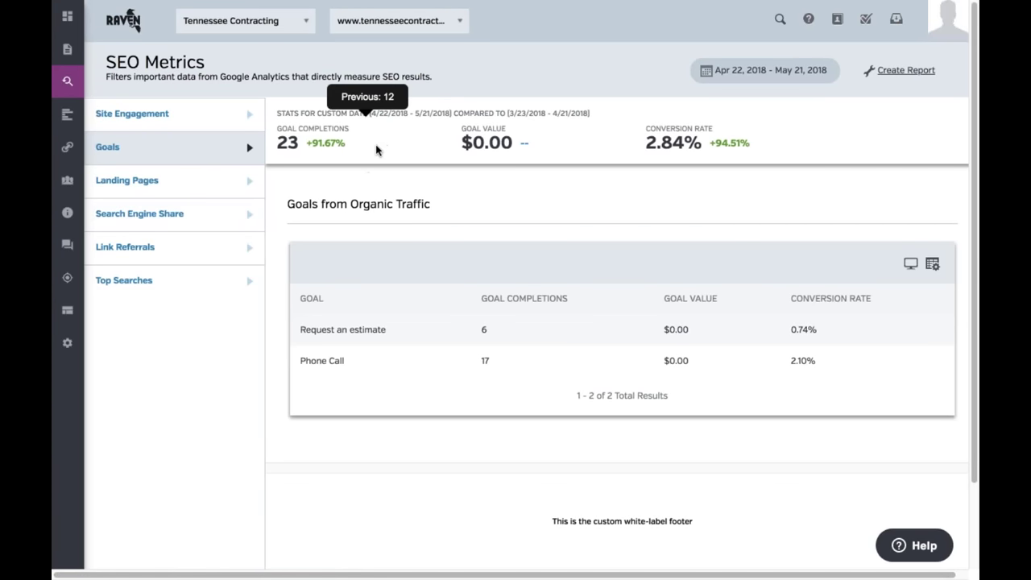
mouse_move(491, 143)
click(765, 72)
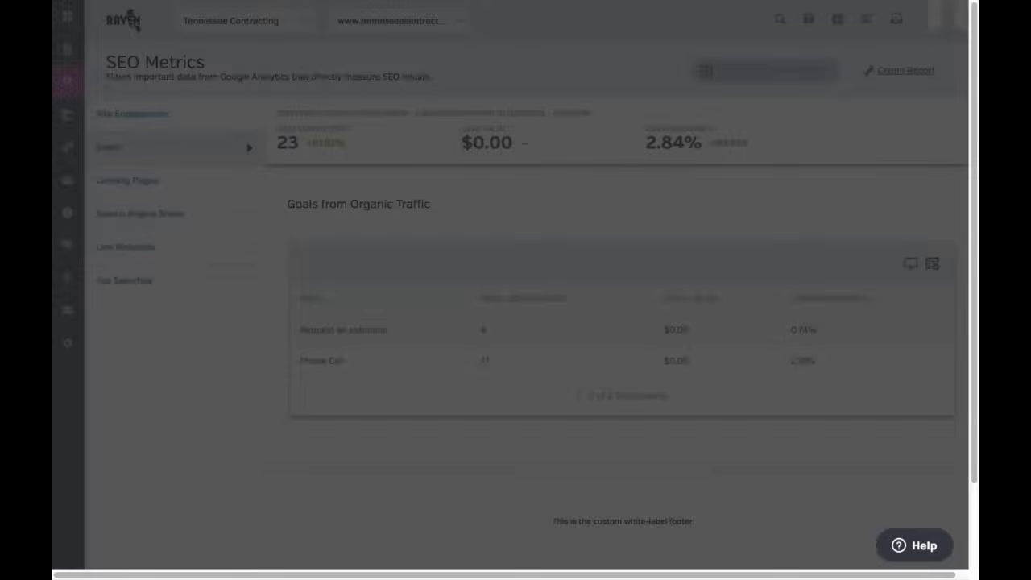
click(624, 239)
click(625, 239)
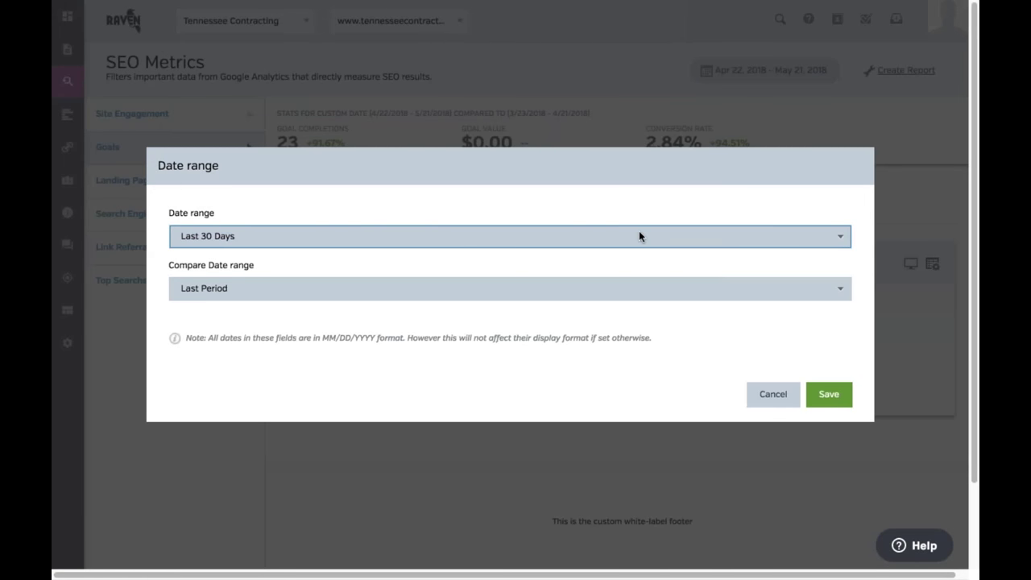
click(776, 398)
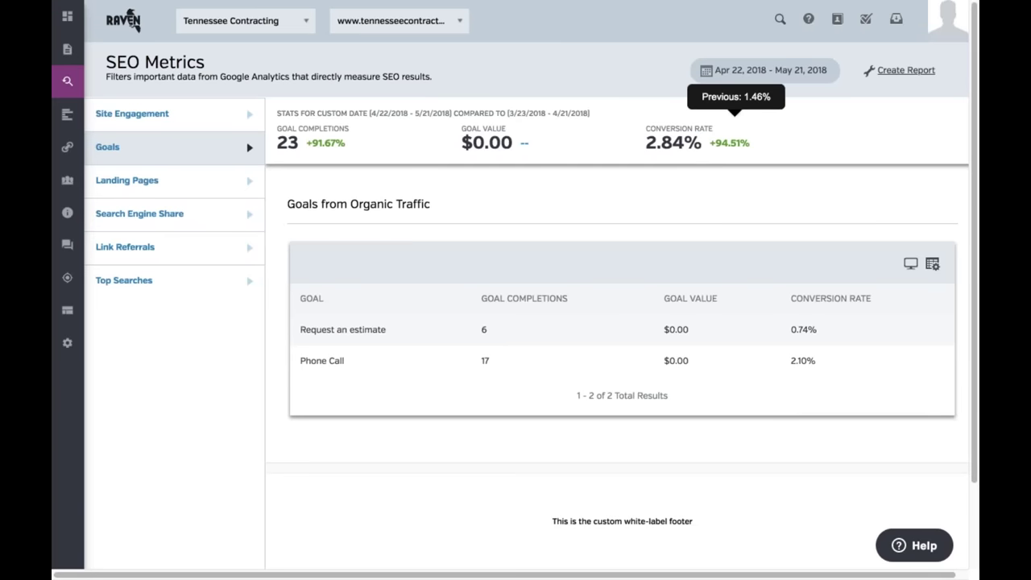
Review the landing pages from organic traffic and sort them by goal completions in descending order
click(180, 193)
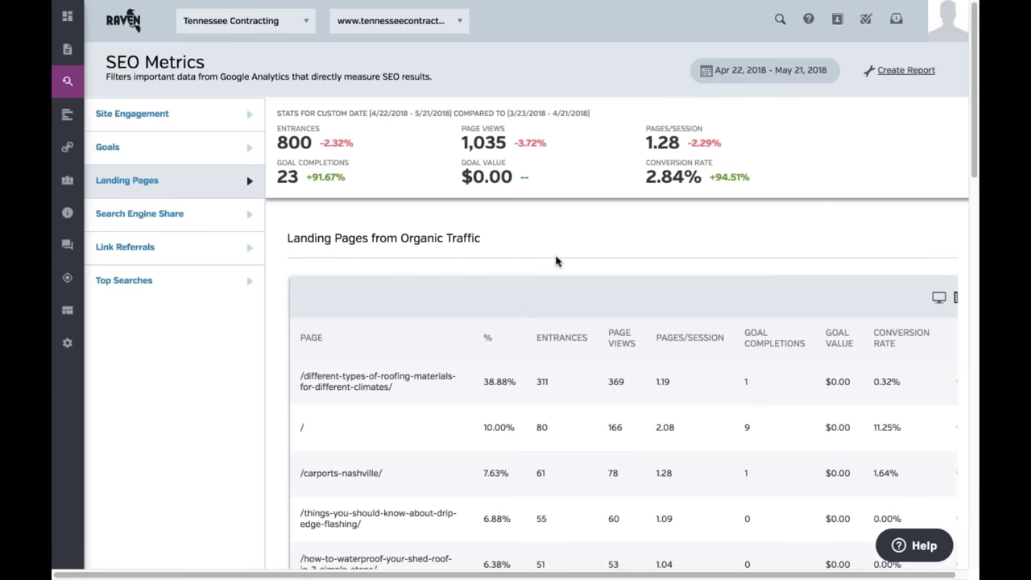
scroll(773, 290, down, 3)
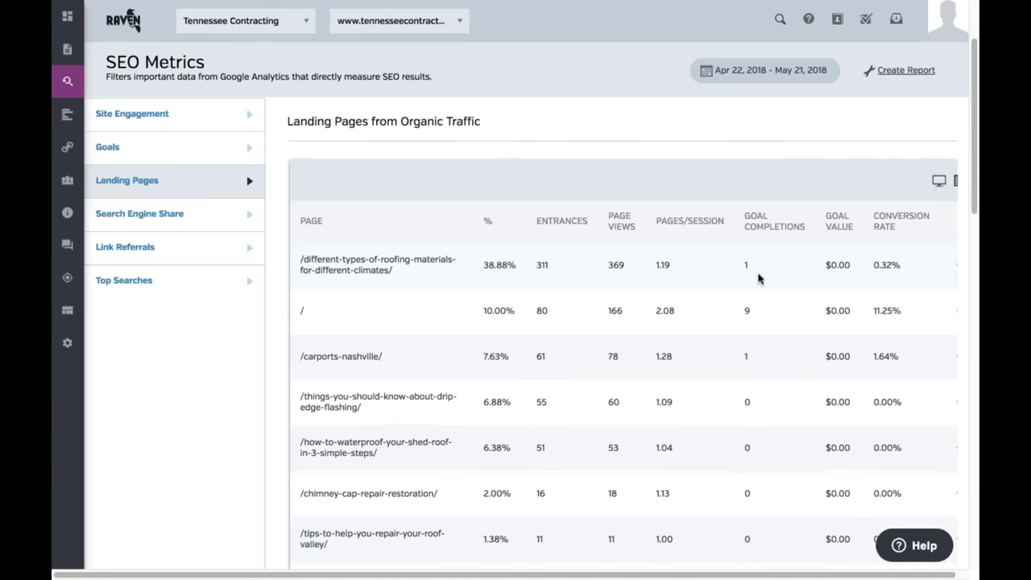
scroll(766, 292, down, 1)
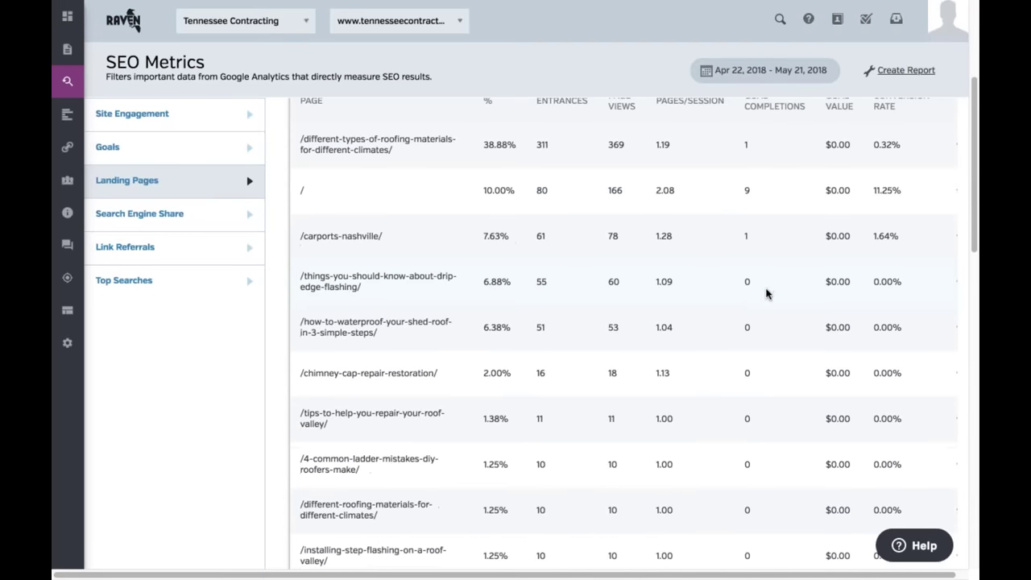
scroll(753, 250, down, 4)
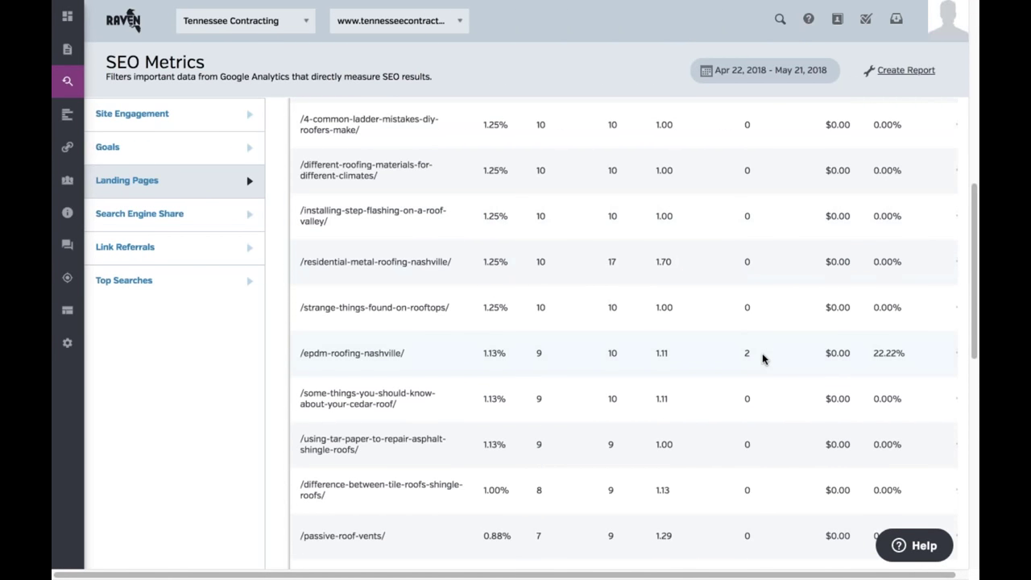
scroll(762, 347, up, 5)
scroll(755, 314, up, 2)
click(774, 306)
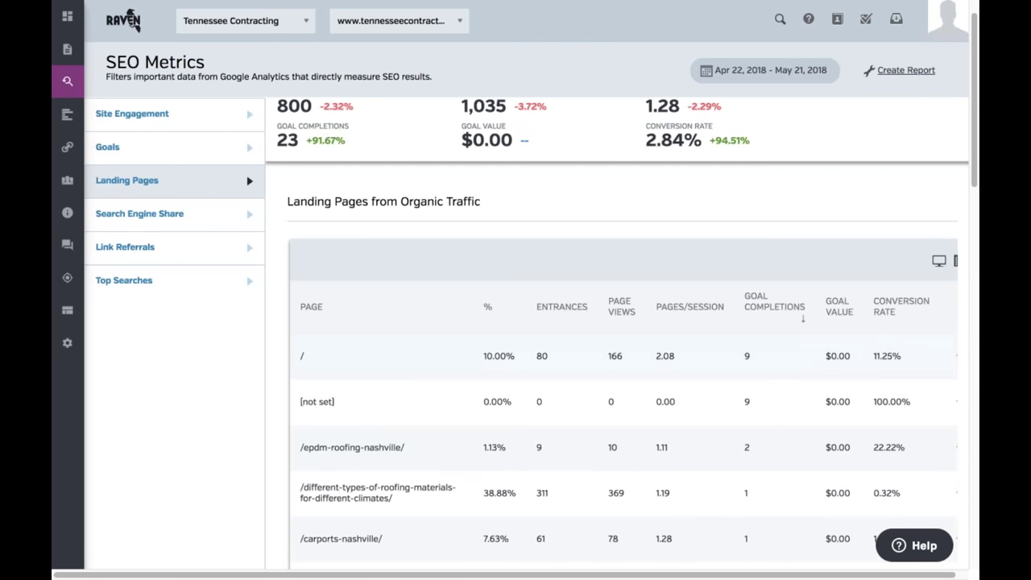
Open Search Engine Share and highlight the bing row's figures through its conversion rate
click(200, 221)
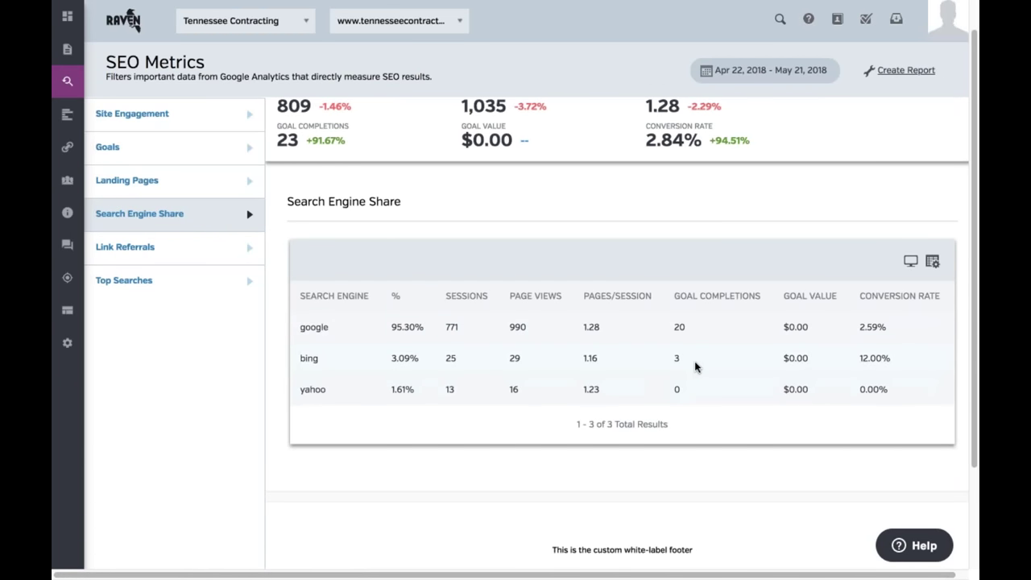
drag(696, 367, 300, 360)
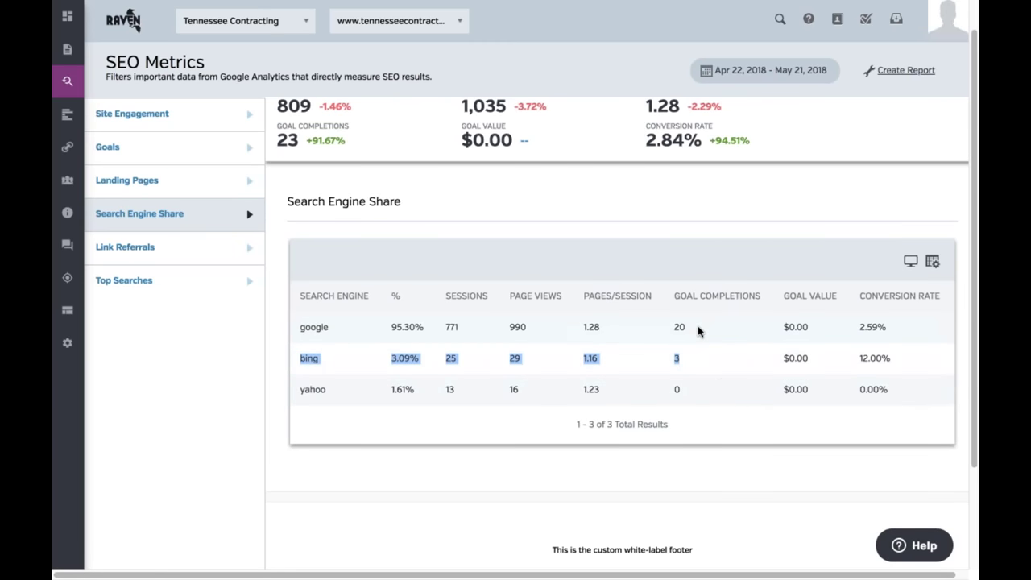
click(732, 362)
drag(893, 360, 307, 361)
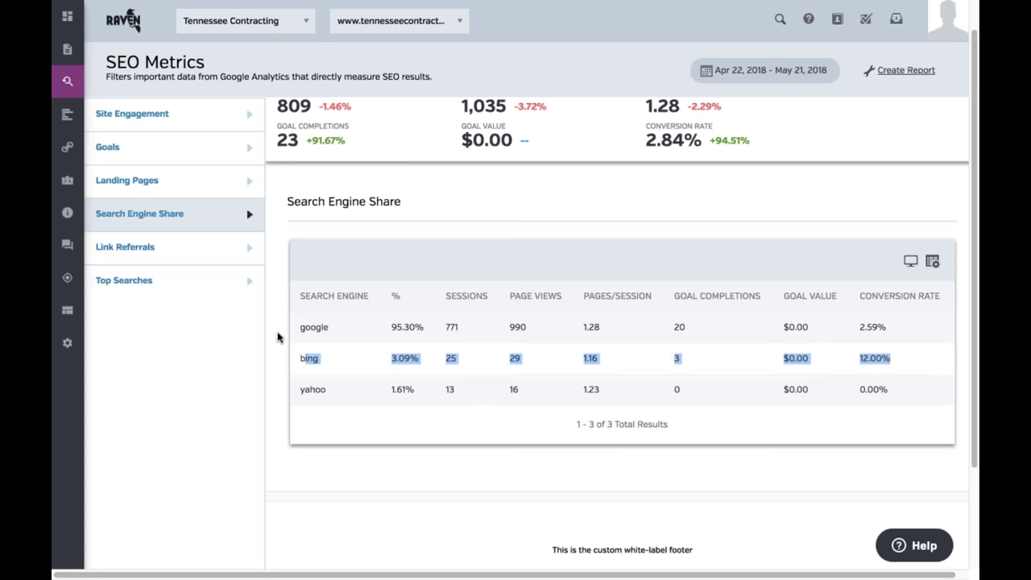
Review the Link Referrals metrics from active link records and open Top Searches
click(213, 256)
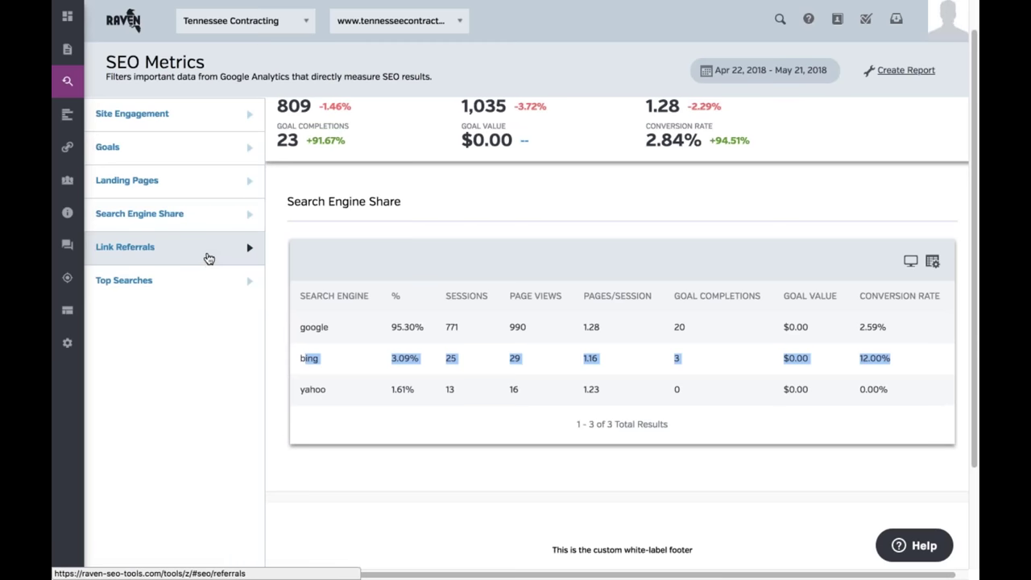
click(208, 258)
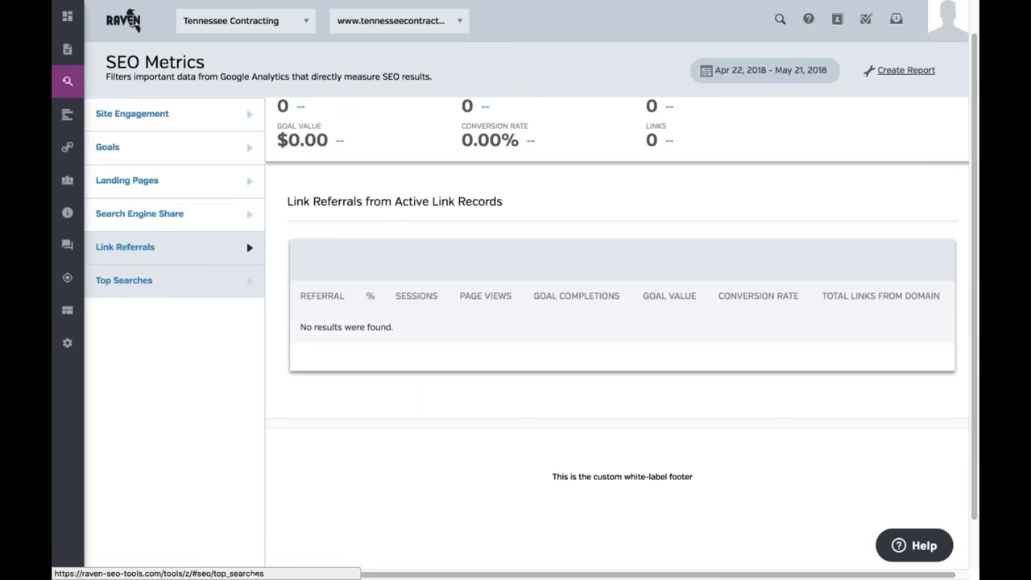
scroll(389, 216, up, 1)
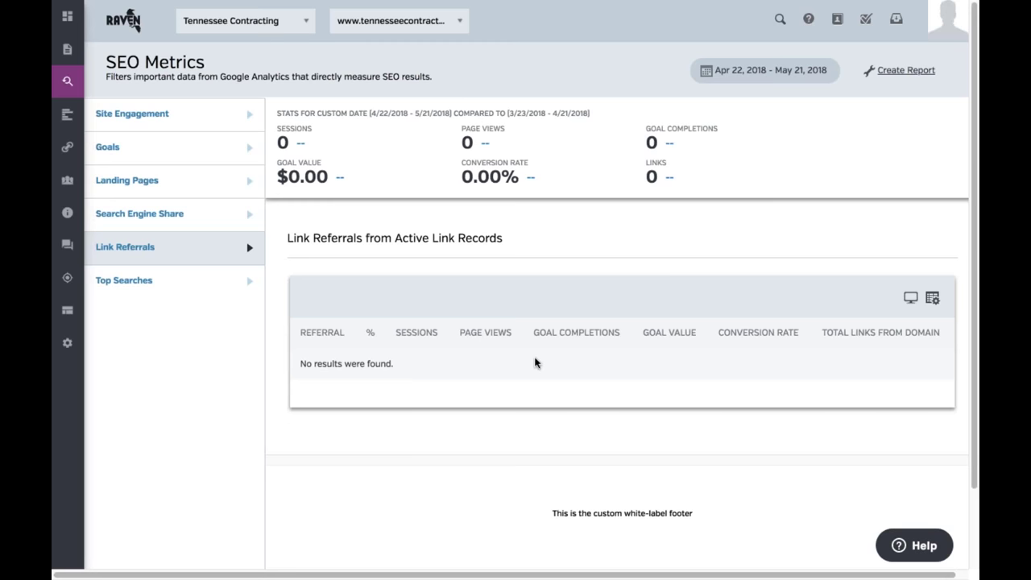
mouse_move(340, 176)
click(180, 288)
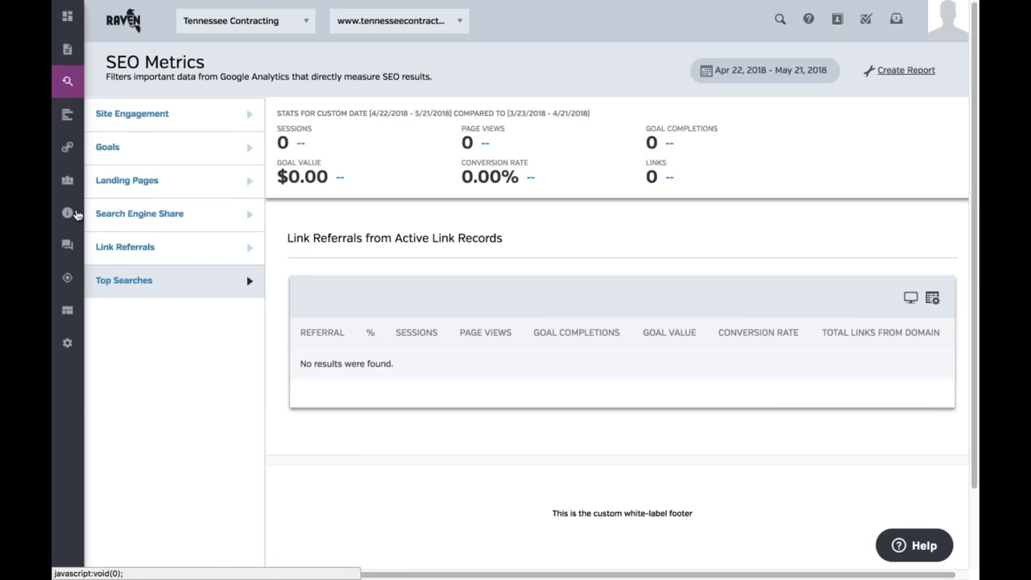
Open the SERP Tracker under Rank Tracking to view its survey page
click(108, 115)
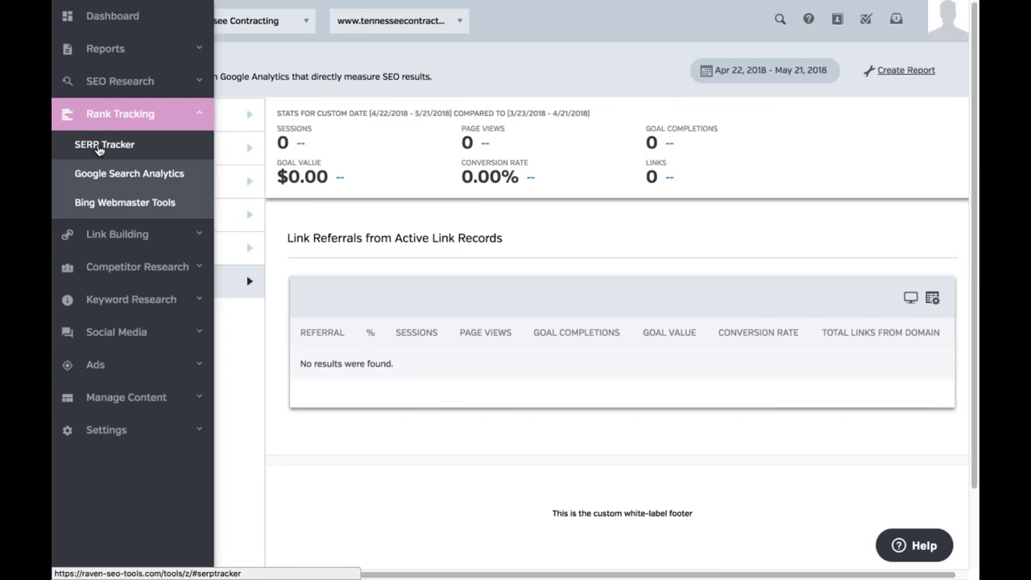
click(103, 148)
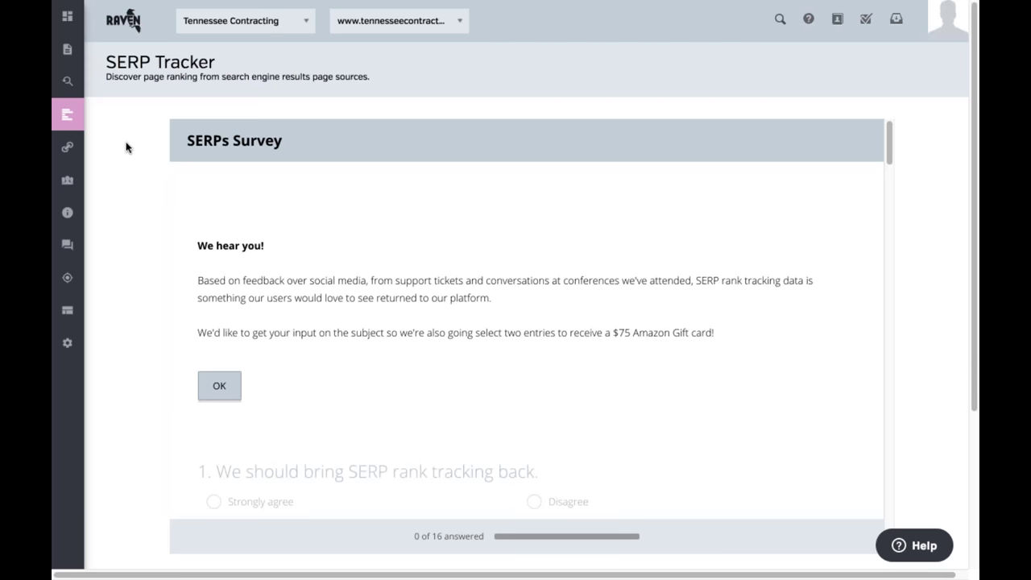
Open Google Search Analytics and view the Queries chart by clicks, impressions and CTR
mouse_move(73, 114)
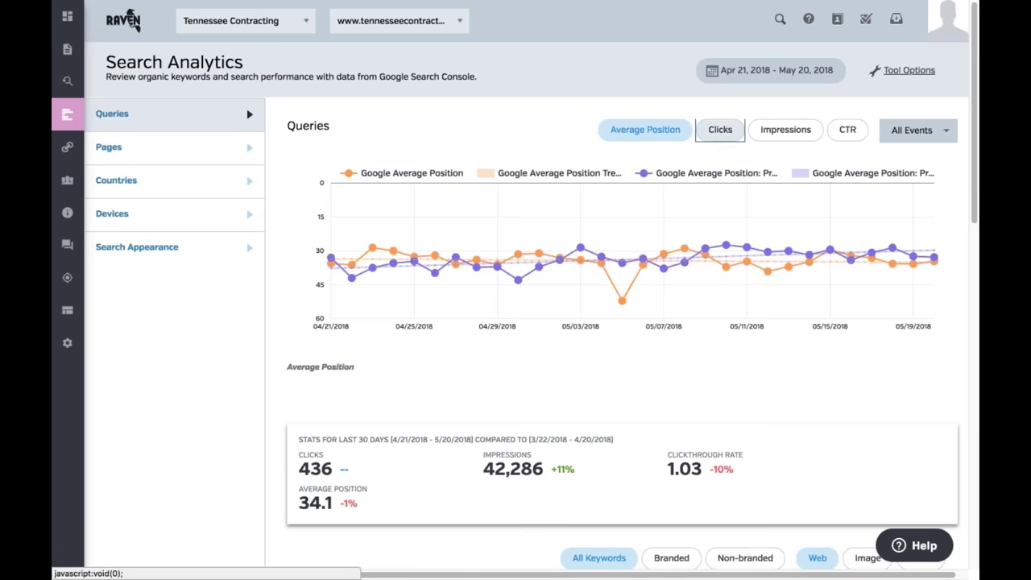
click(720, 130)
click(785, 130)
click(847, 130)
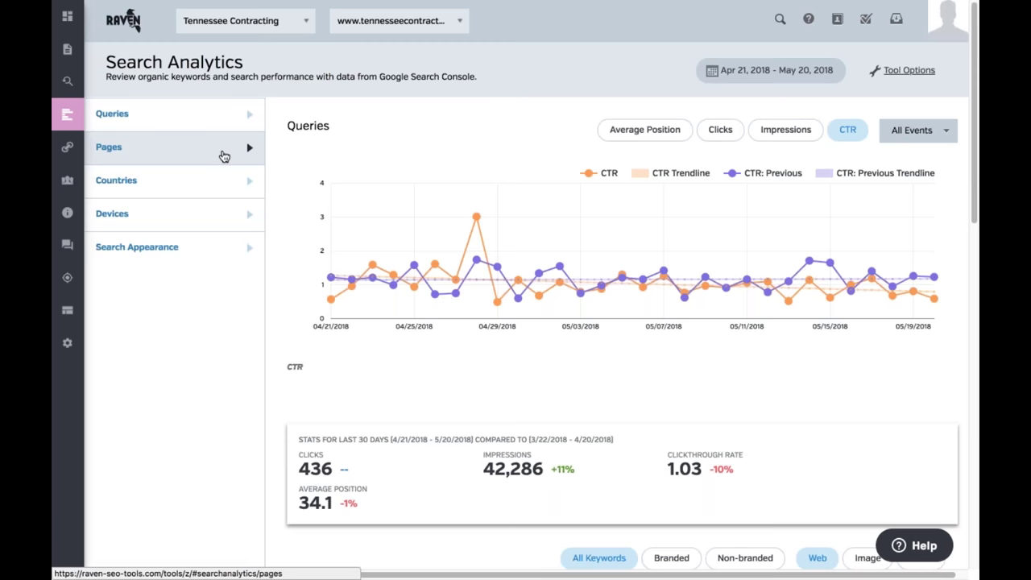
Open the Pages report in Search Analytics, review the page table's clicks and position changes, and switch it to Image results
click(240, 123)
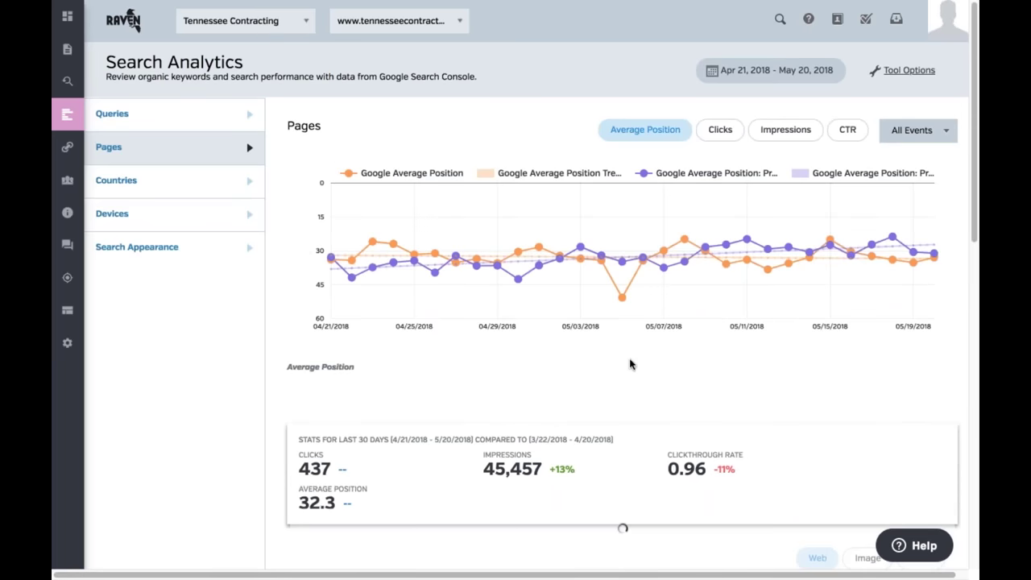
scroll(631, 363, down, 3)
scroll(669, 295, down, 1)
scroll(701, 390, down, 2)
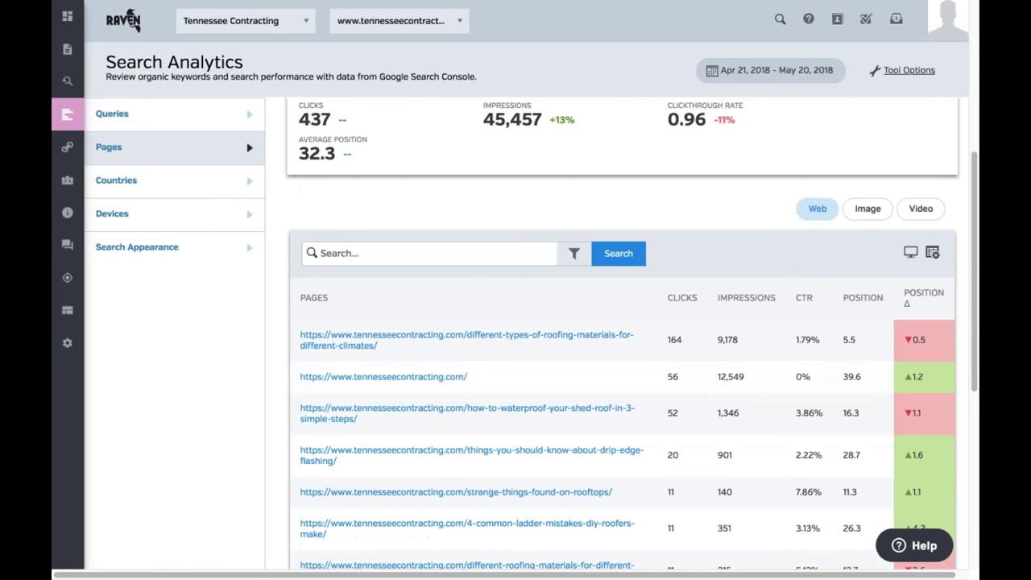
scroll(933, 411, down, 1)
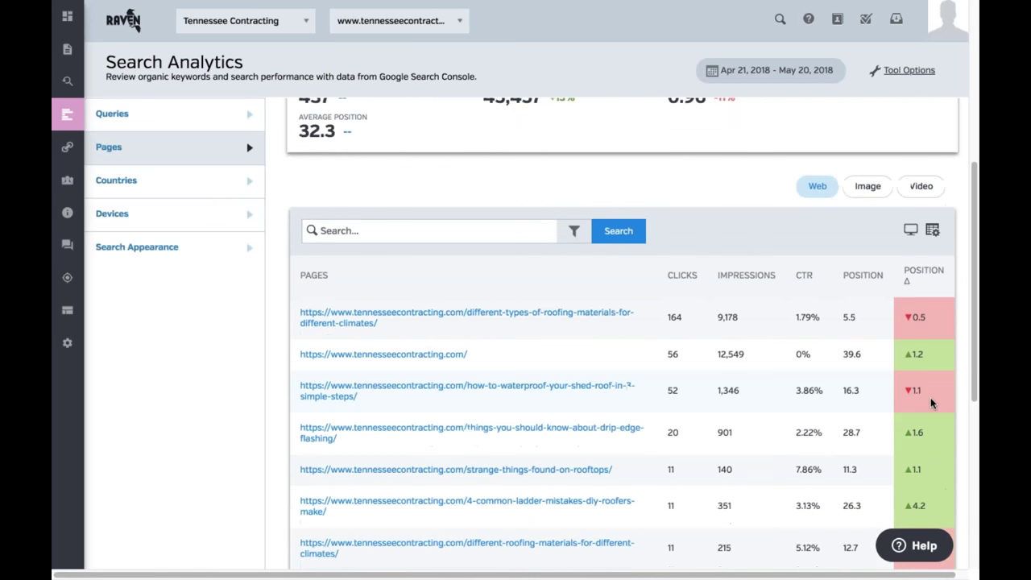
scroll(926, 386, down, 2)
scroll(927, 362, up, 3)
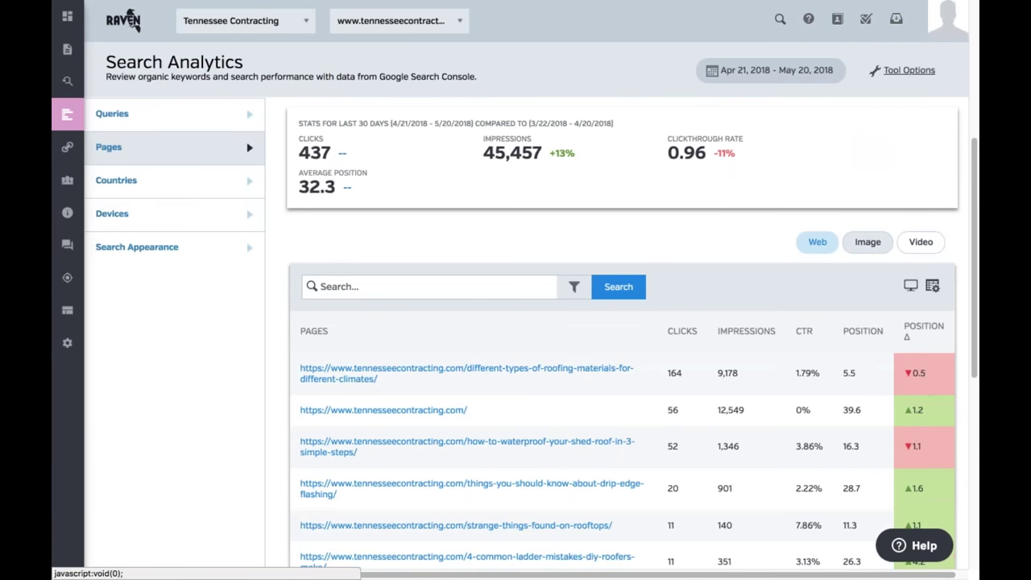
click(868, 242)
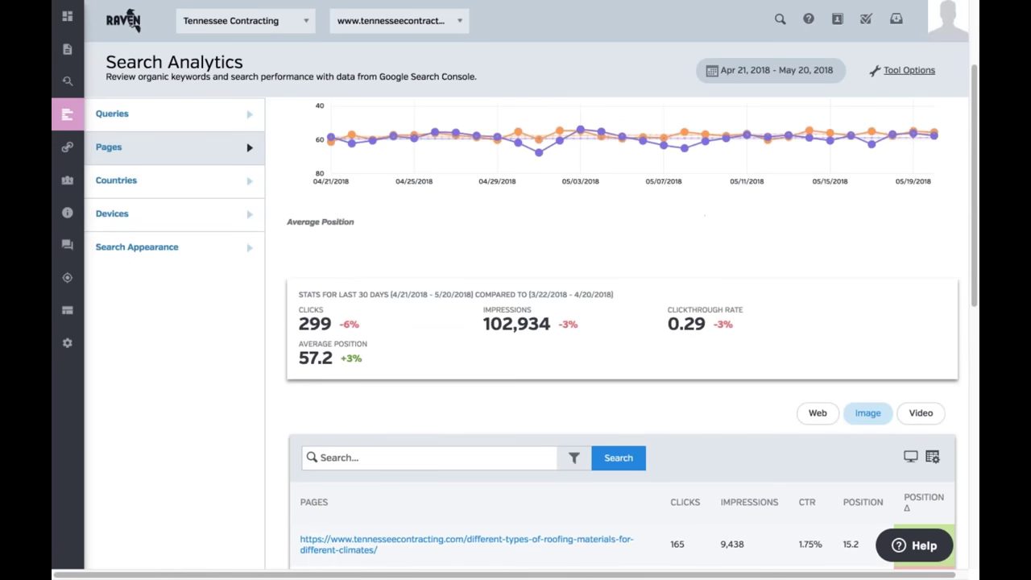
Return to the Queries report, filter it to Branded keywords, and restore the All Keywords view
click(147, 117)
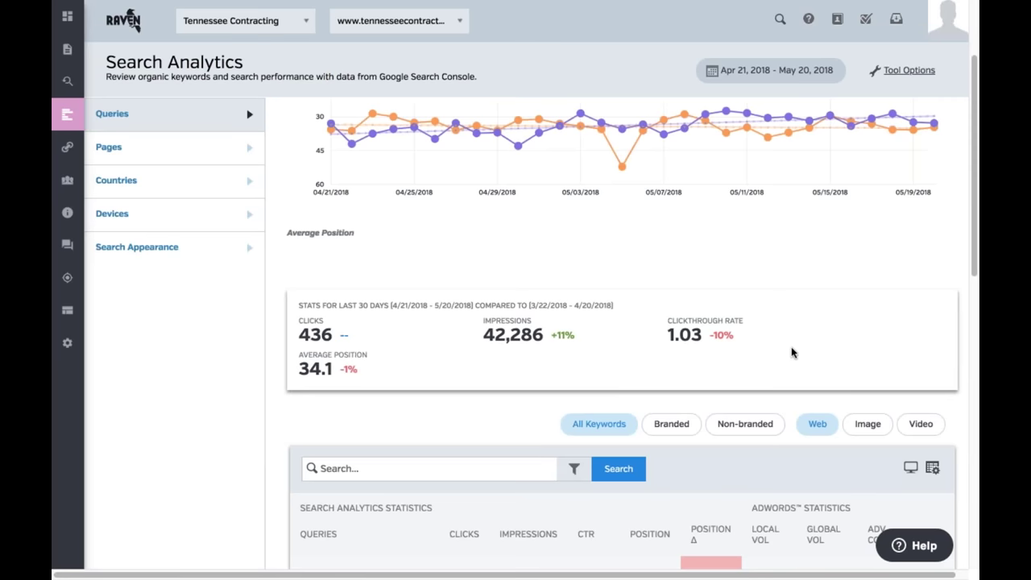
click(671, 424)
scroll(664, 433, down, 3)
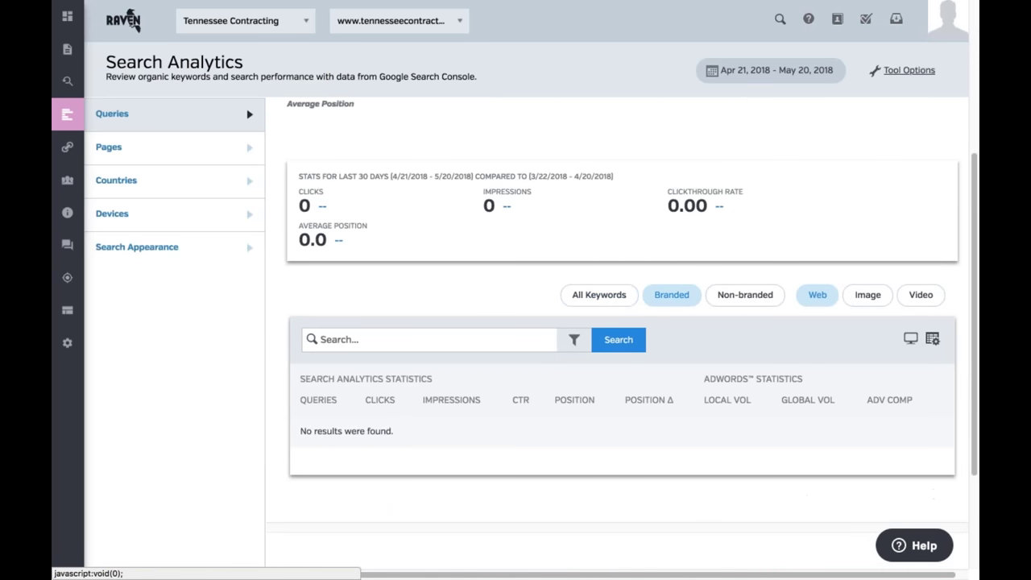
click(612, 305)
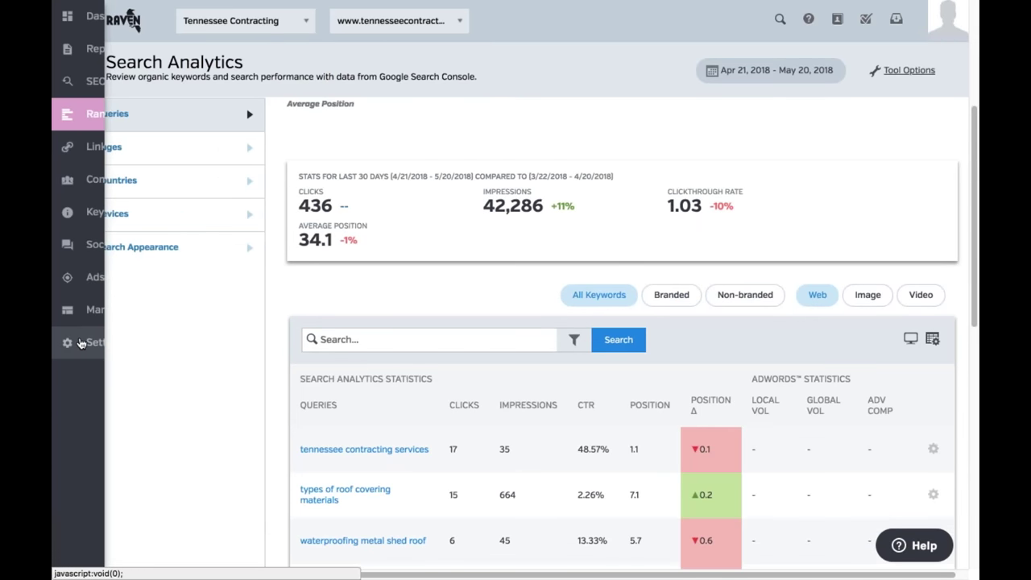
Open Campaign Settings and enable setting brand names for tagging and filtering under Brand Segmentation
click(80, 344)
click(126, 447)
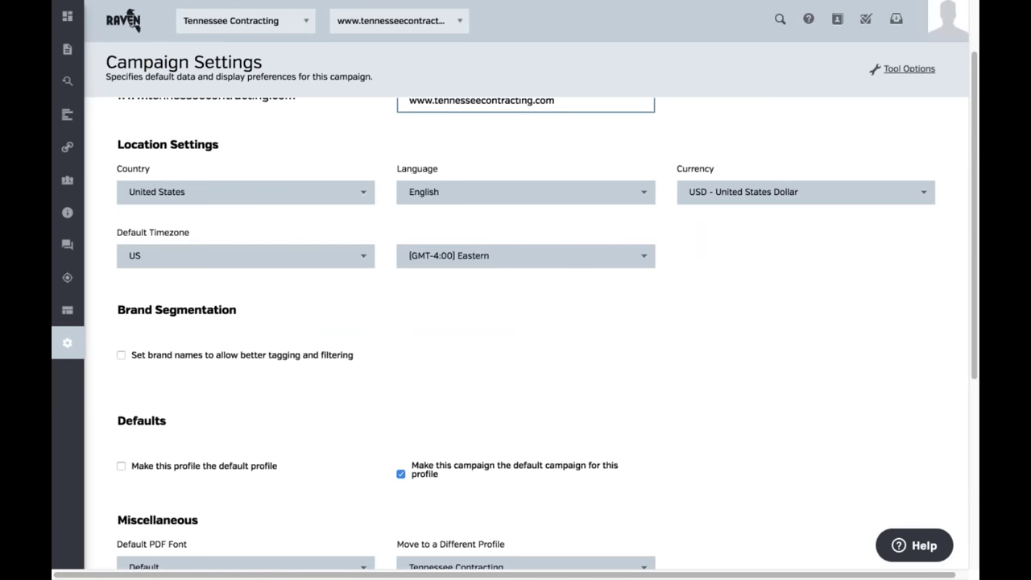
click(121, 356)
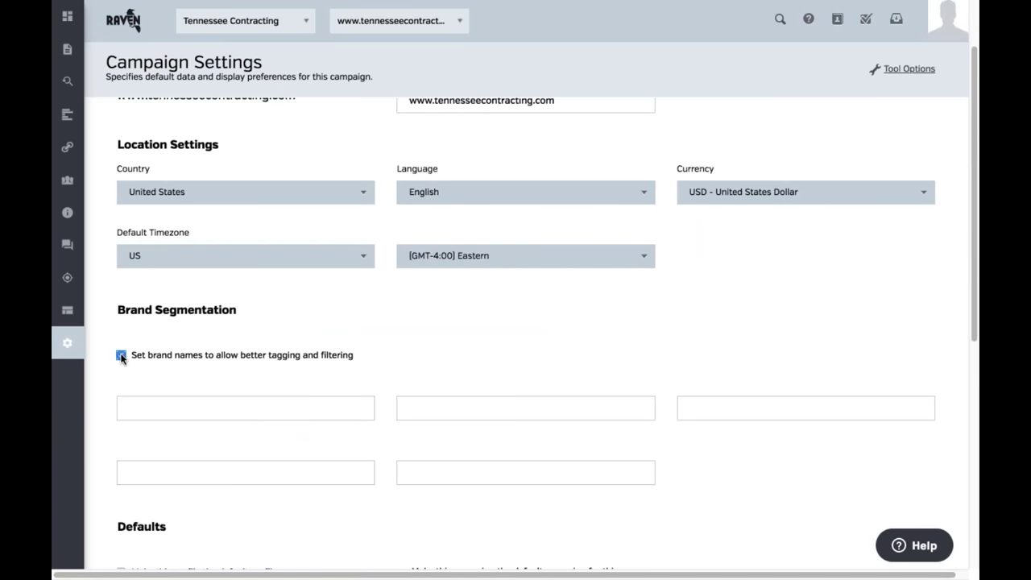
scroll(121, 356, up, 2)
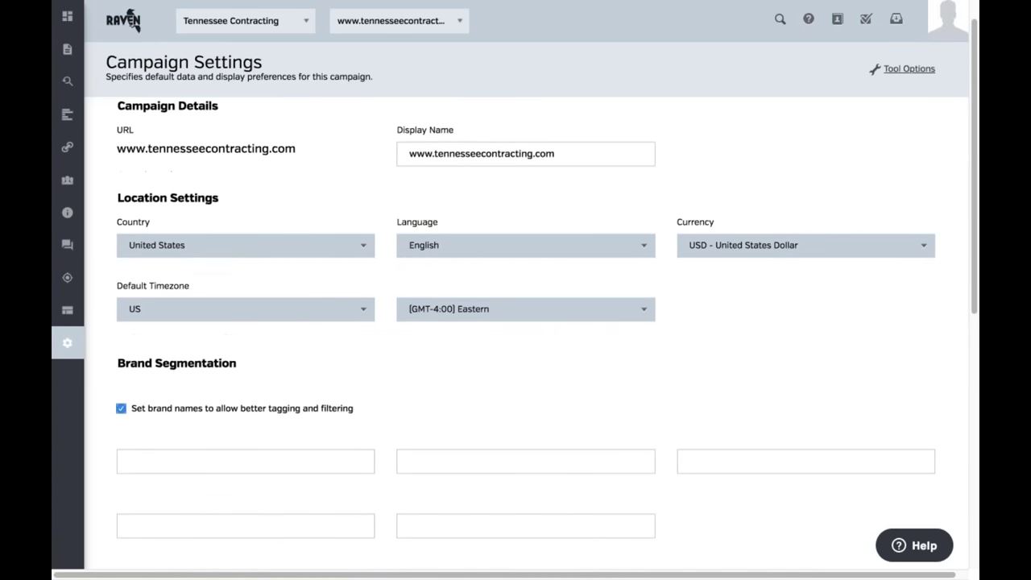
Reopen Google Search Analytics and review the Queries report's average position chart and statistics
click(114, 118)
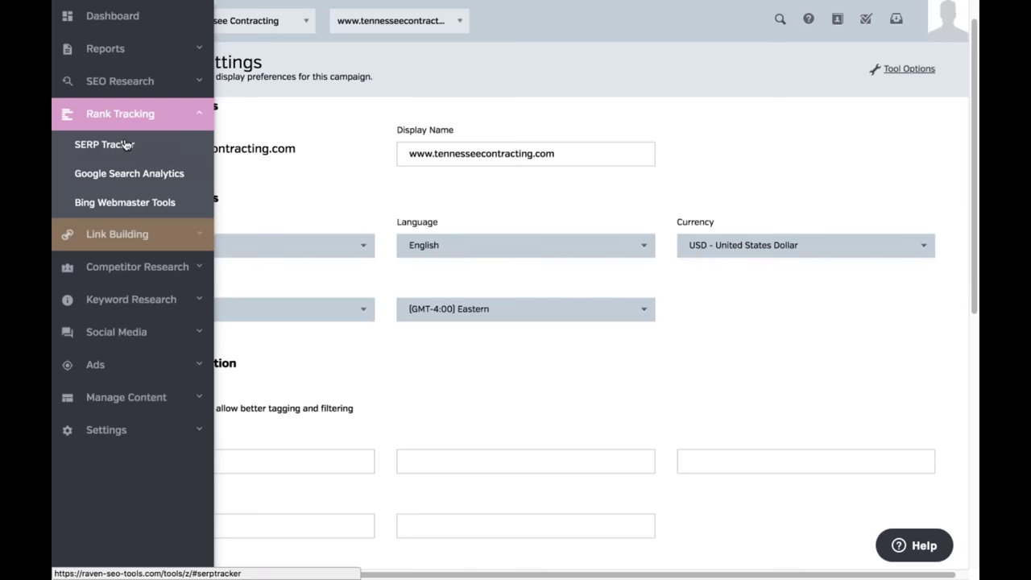
click(143, 179)
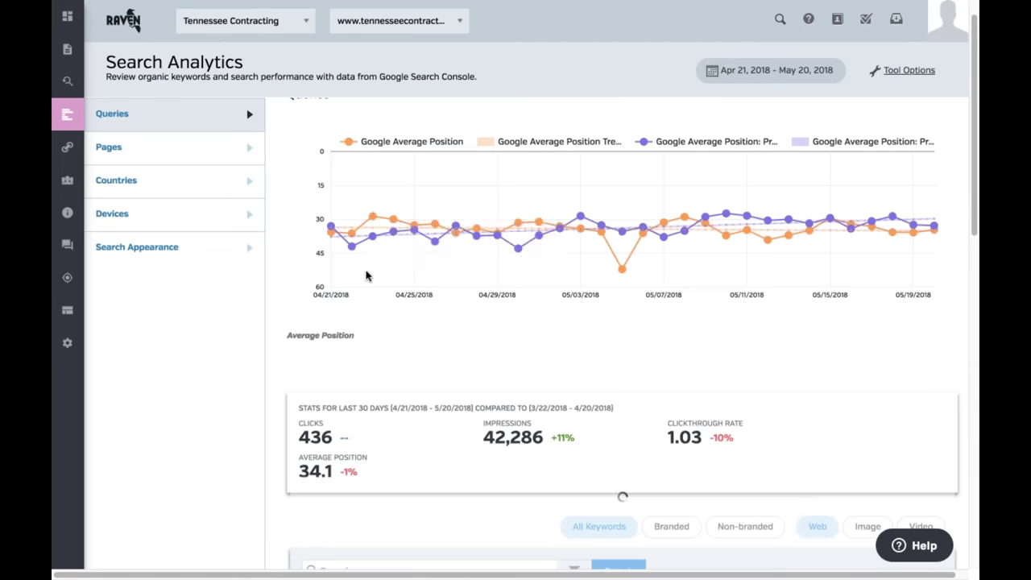
scroll(515, 347, down, 4)
scroll(499, 323, up, 4)
scroll(518, 351, up, 1)
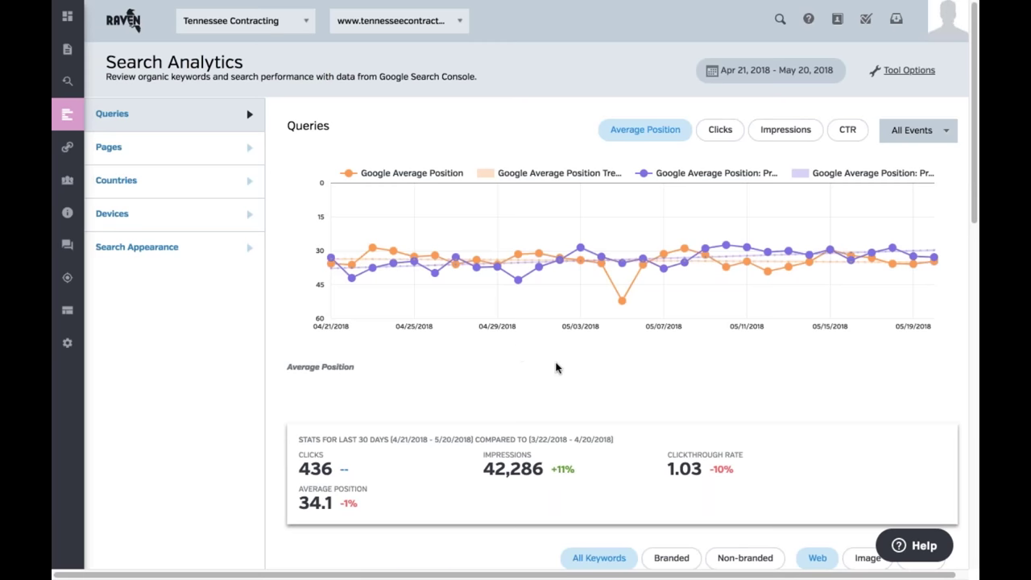
Review the Devices report's figures for desktop, mobile and tablet, and open the Search Appearance report
click(198, 220)
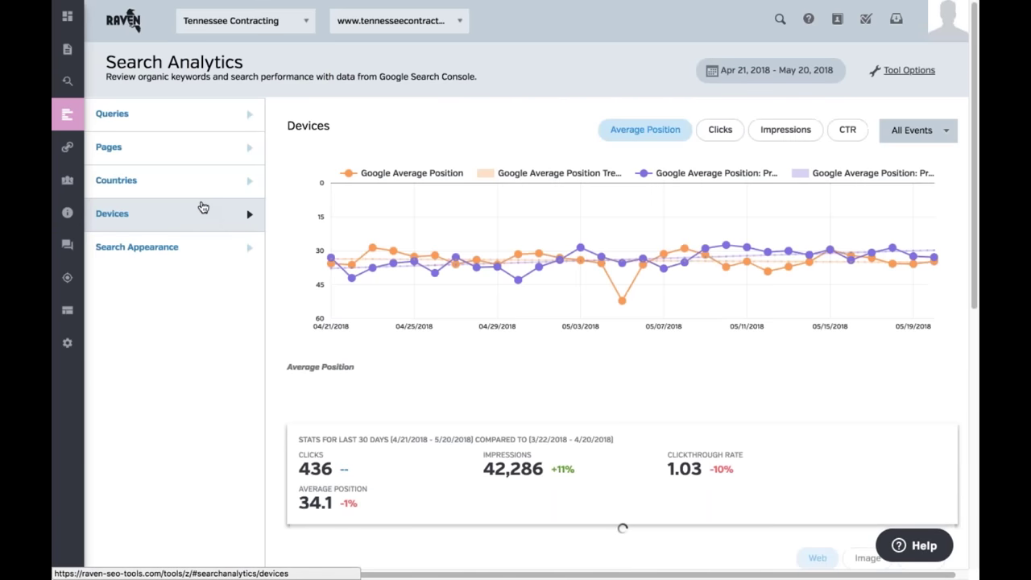
scroll(567, 318, down, 1)
scroll(565, 315, down, 3)
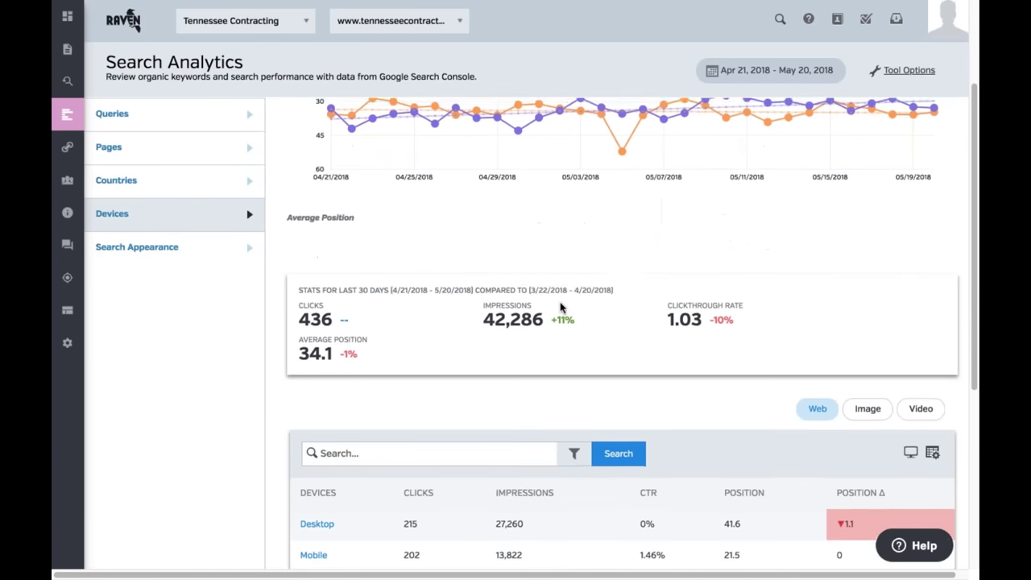
scroll(560, 308, up, 1)
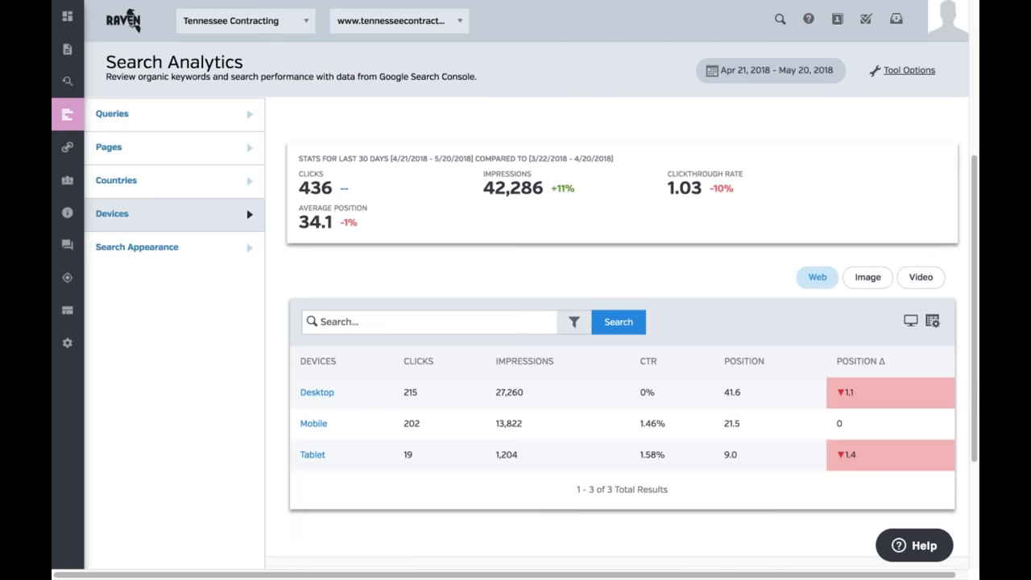
click(137, 246)
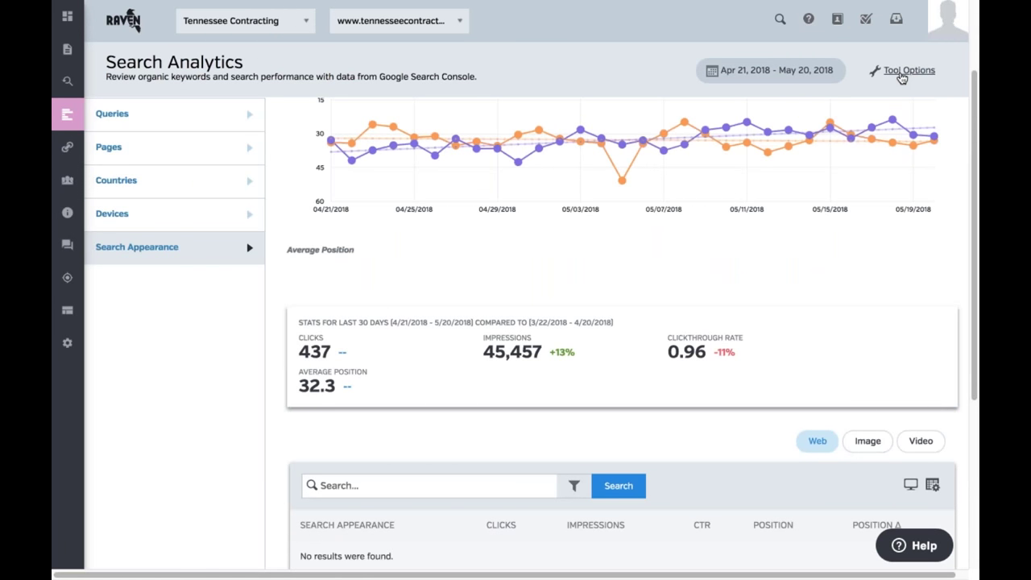
scroll(564, 322, up, 2)
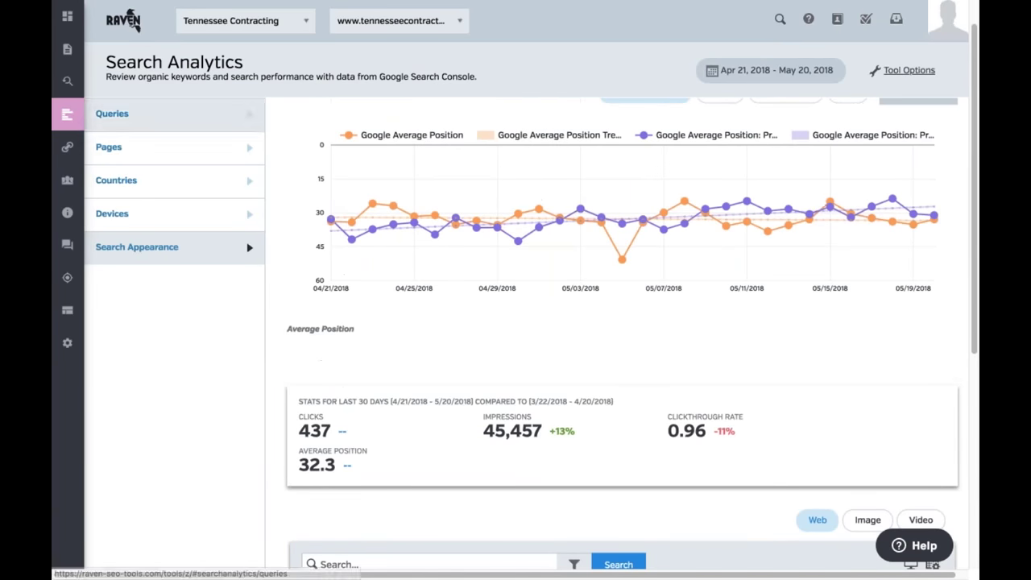
Open Bing Webmaster Tools under Rank Tracking and check the available campaigns and profiles without changing the selection
mouse_move(67, 241)
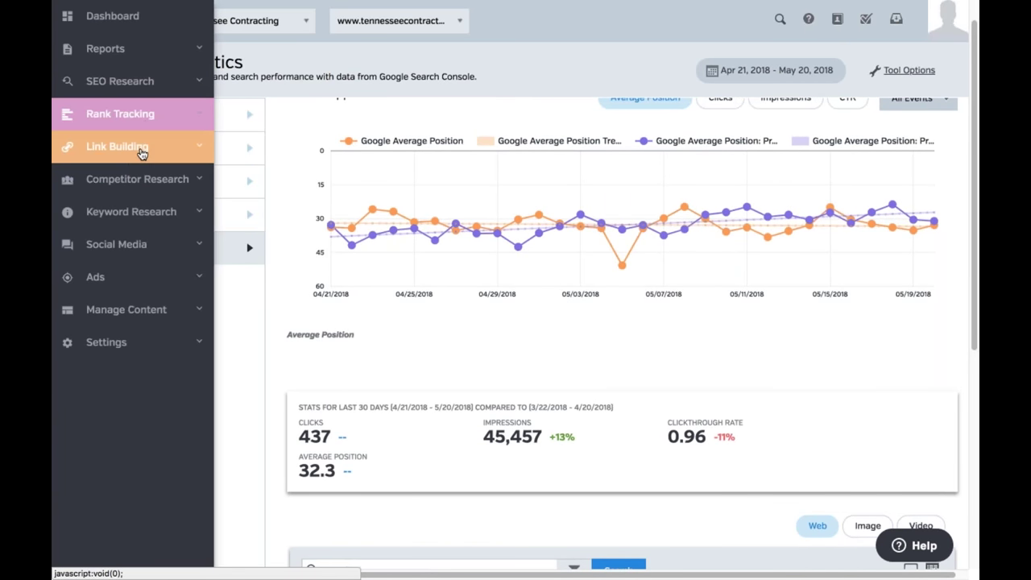
click(146, 117)
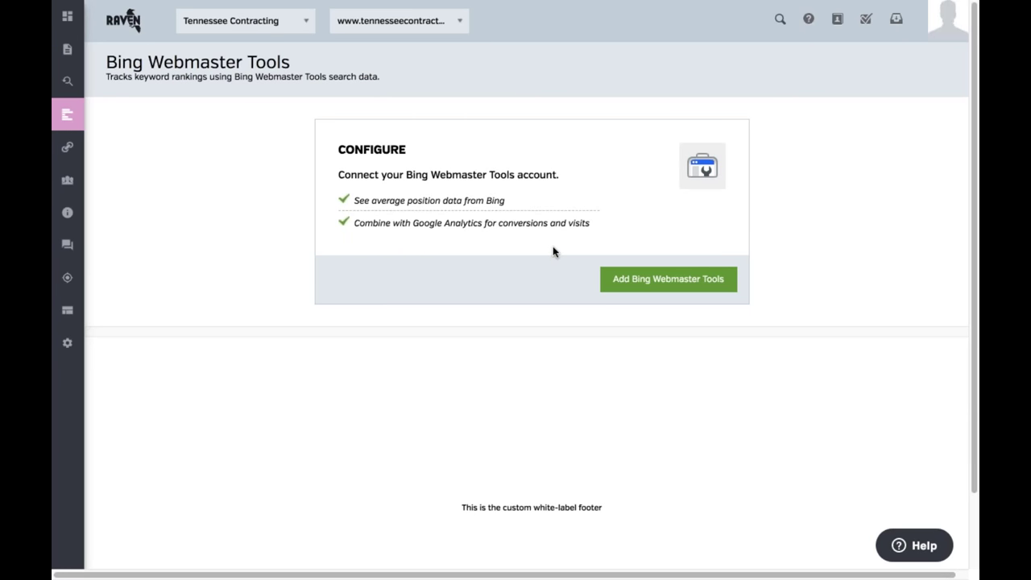
click(420, 24)
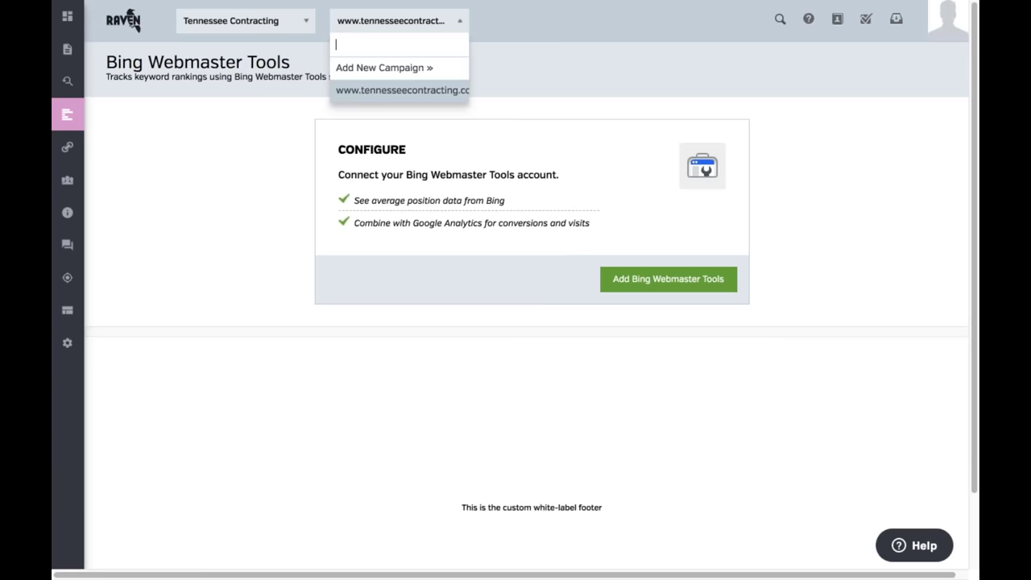
click(420, 24)
click(246, 21)
click(550, 65)
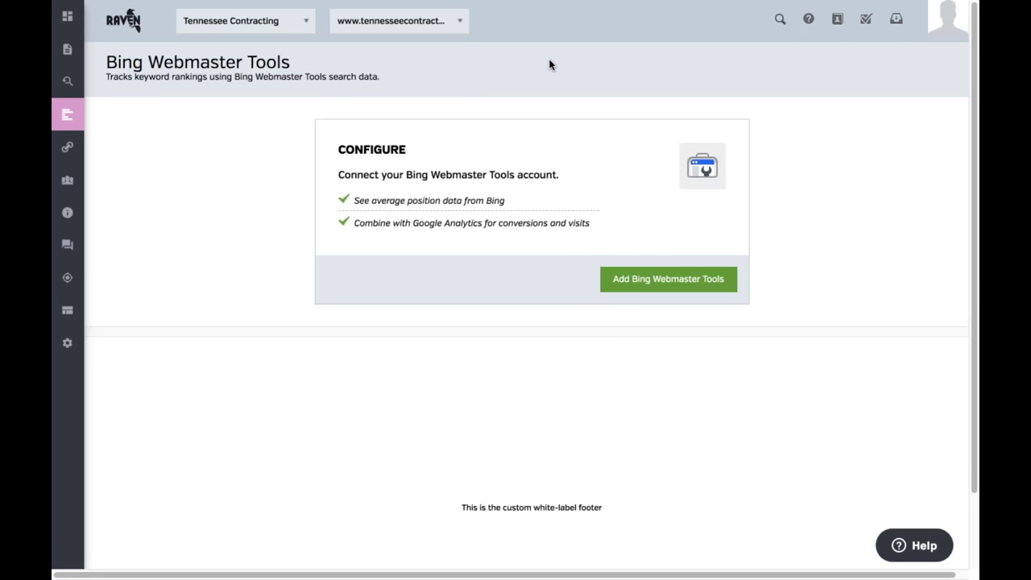
Open Backlink Explorer under Link Building and review its History of explored domains
mouse_move(115, 117)
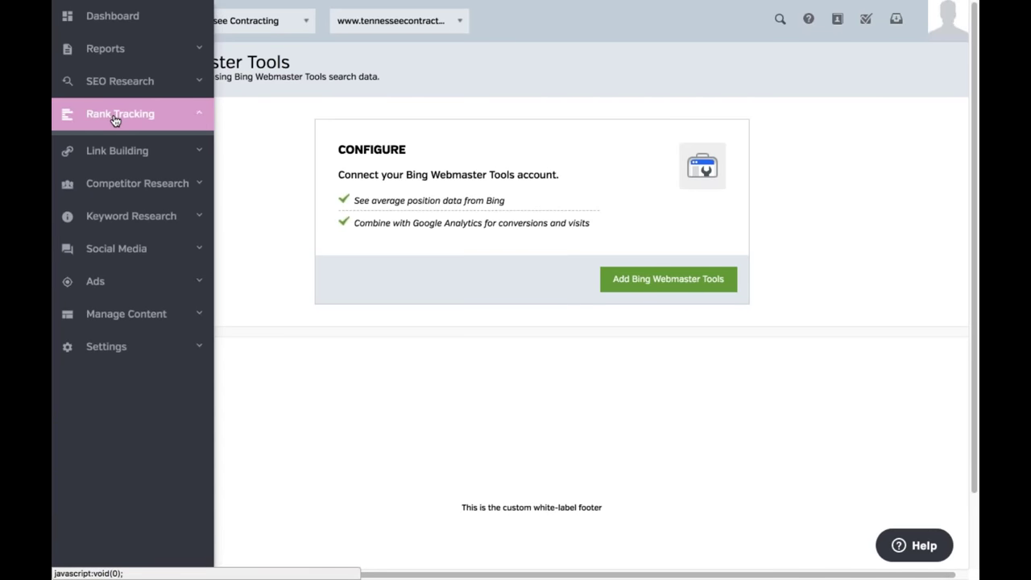
mouse_move(124, 150)
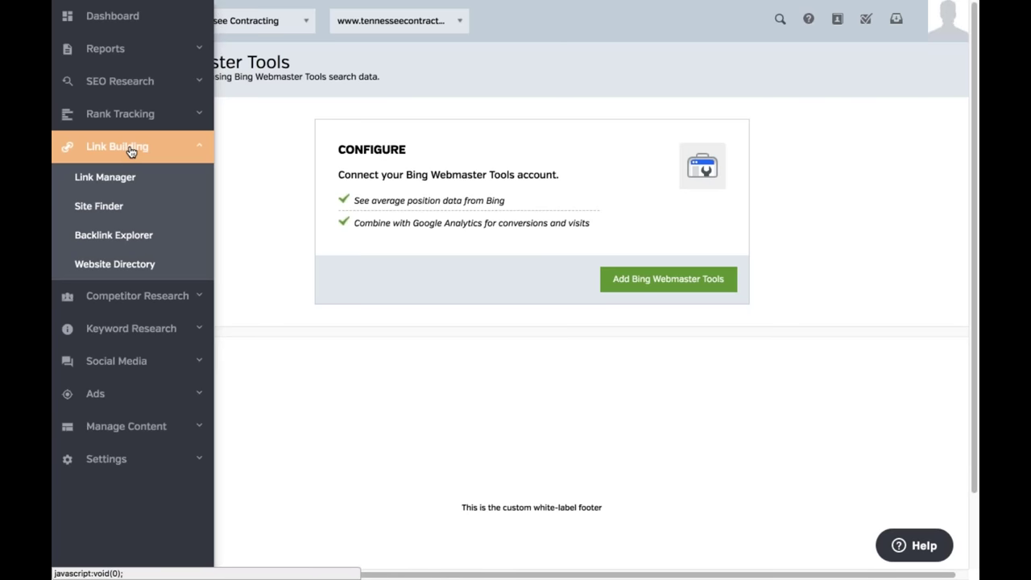
click(142, 234)
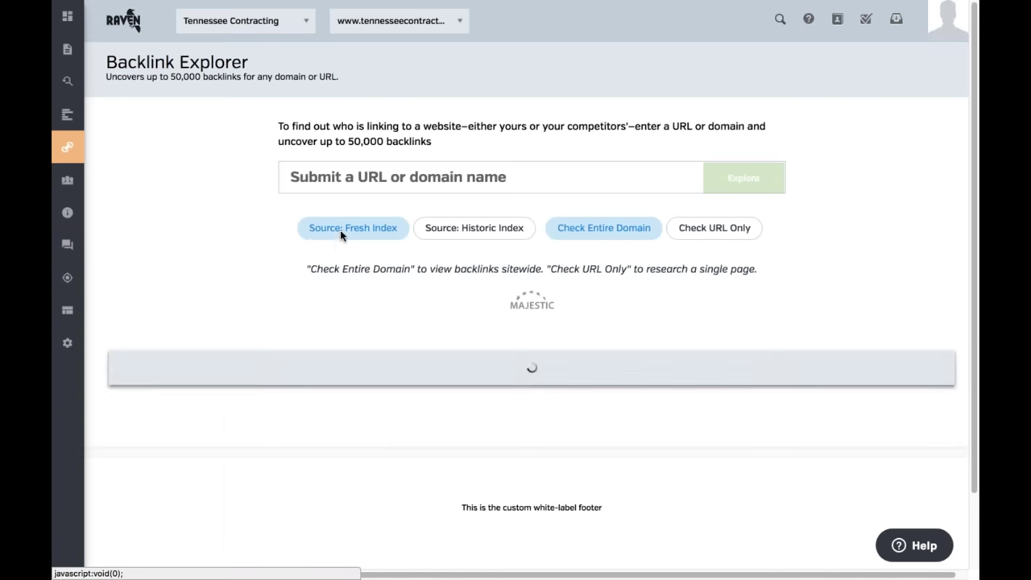
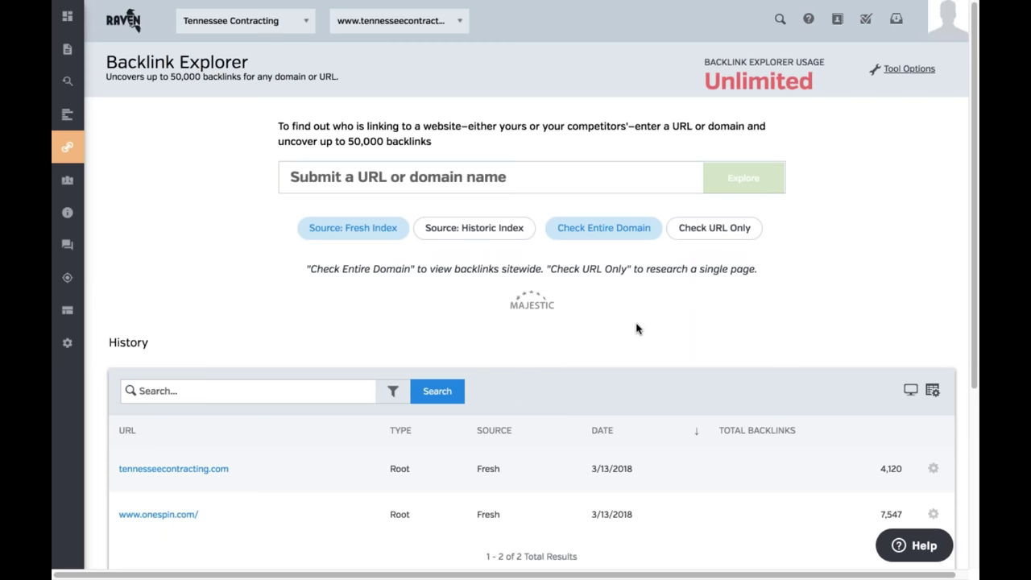
drag(642, 325, 488, 306)
click(488, 306)
scroll(478, 307, down, 2)
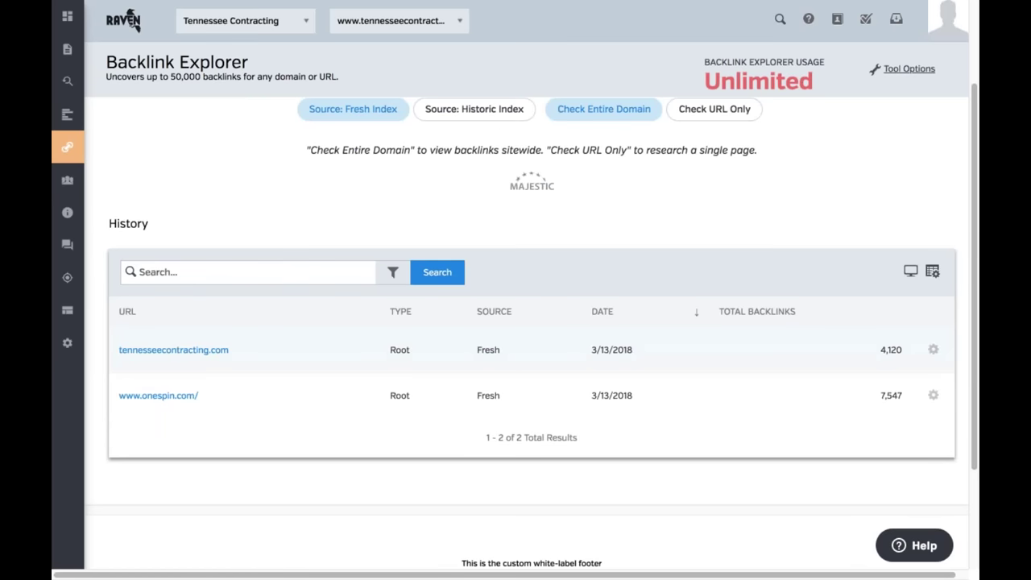
scroll(221, 458, up, 2)
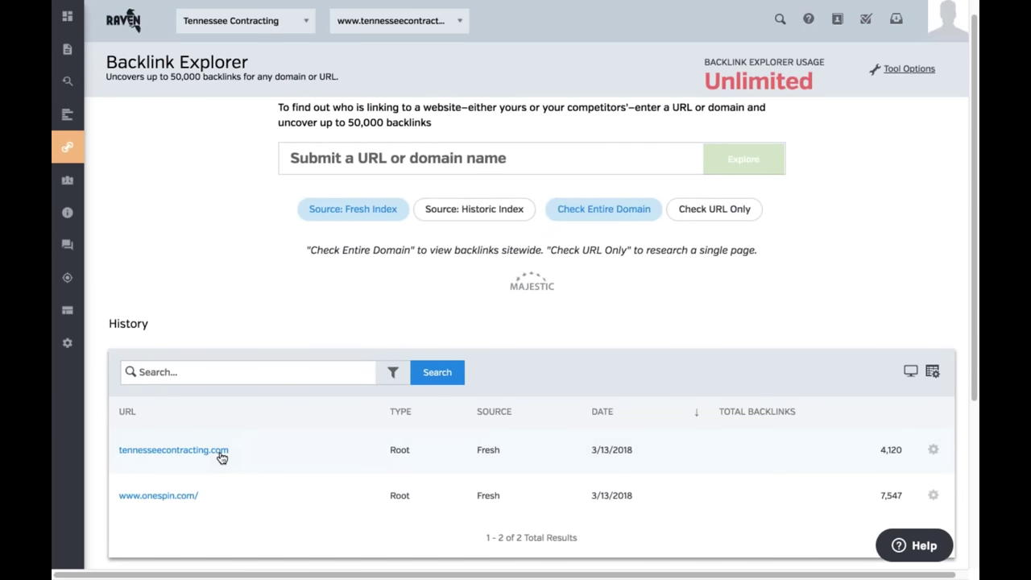
Open the tennesseecontracting.com backlink report, set its domain filter to Group Domains, and review the grouped source URLs
click(222, 456)
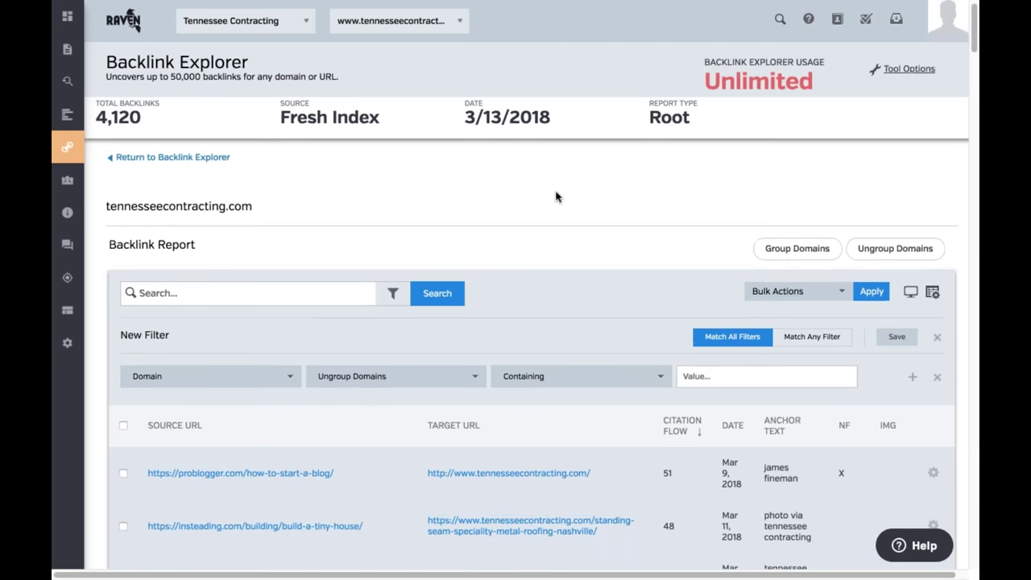
scroll(404, 291, up, 1)
click(387, 392)
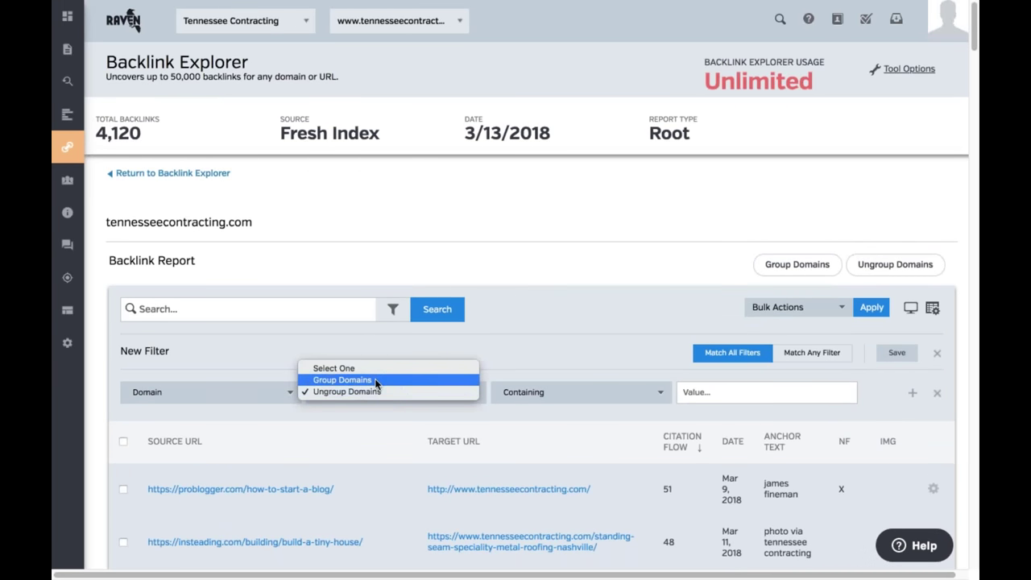
click(347, 378)
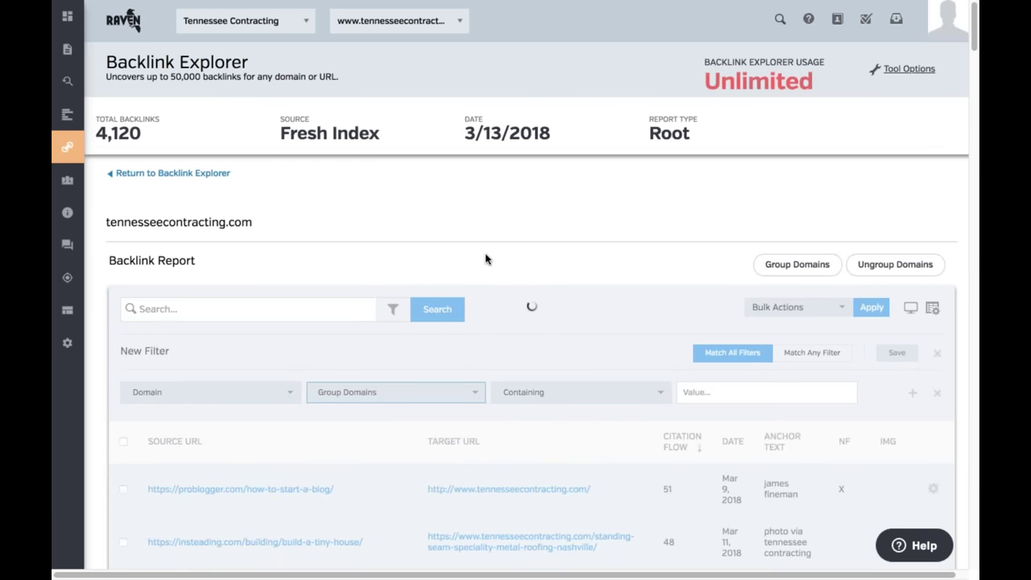
scroll(507, 298, down, 5)
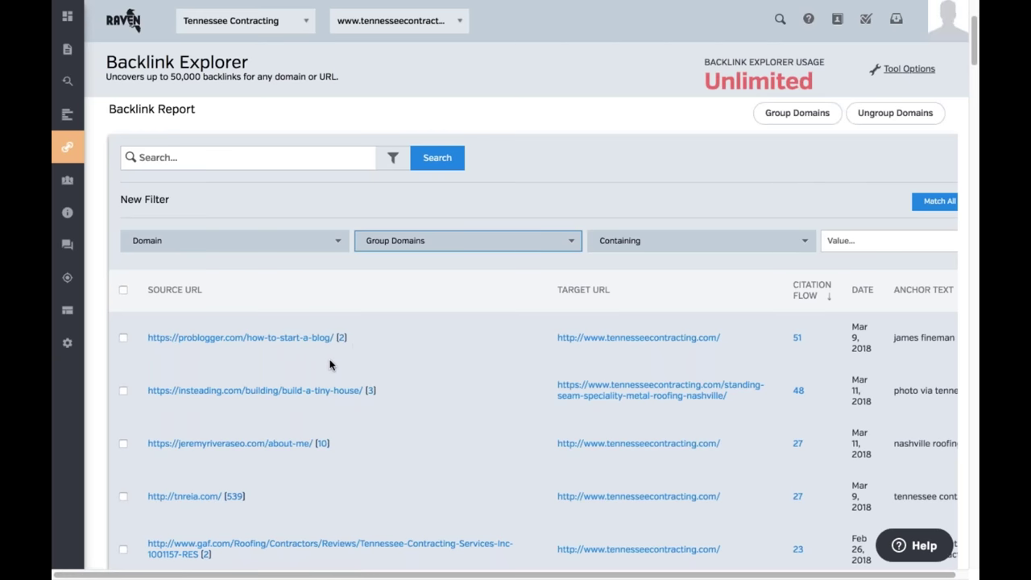
scroll(412, 355, down, 5)
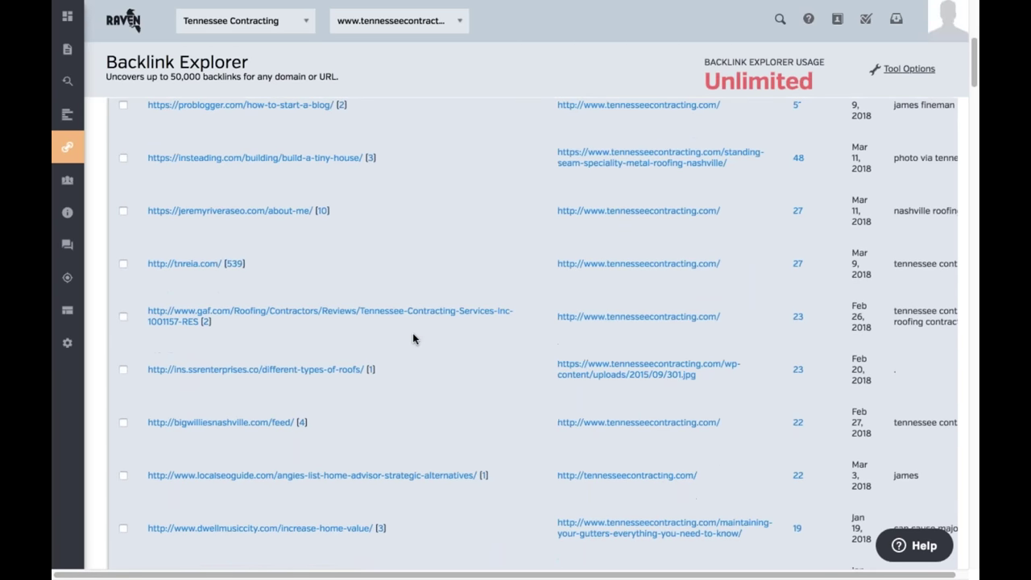
scroll(411, 340, up, 8)
Return to the Backlink Explorer start page and open Site Finder under Link Building
click(200, 175)
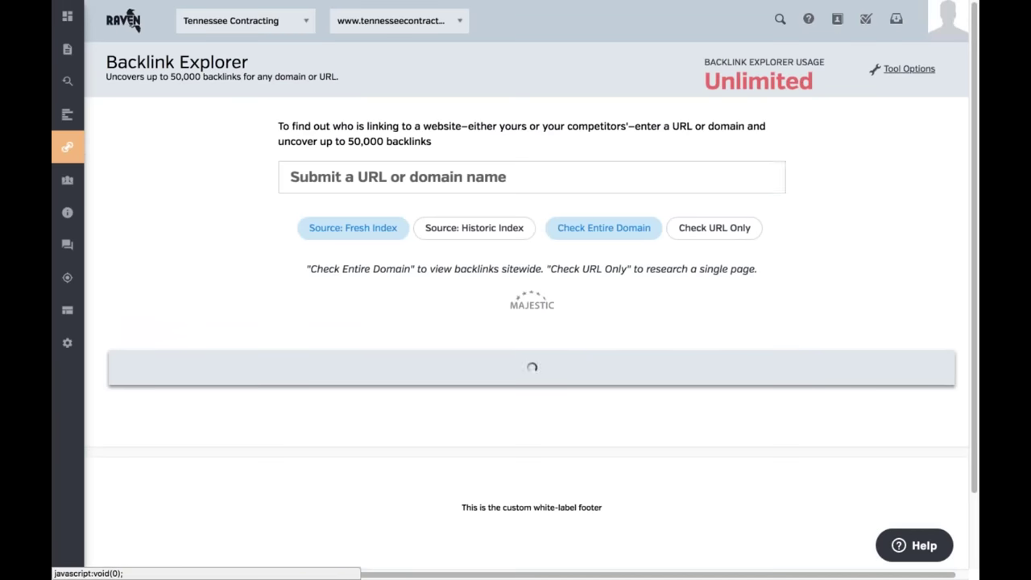
scroll(269, 301, down, 3)
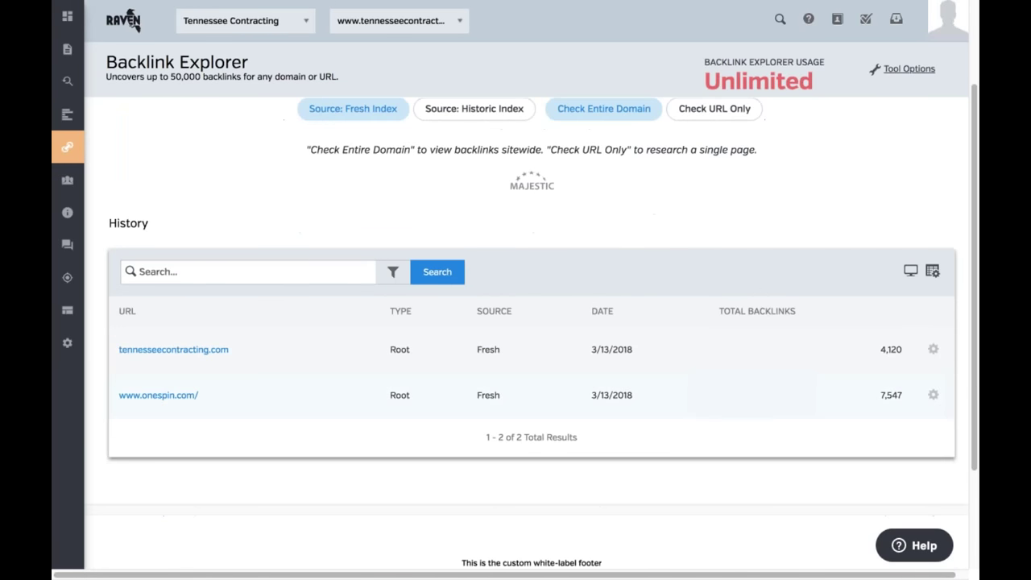
scroll(532, 322, up, 3)
click(399, 182)
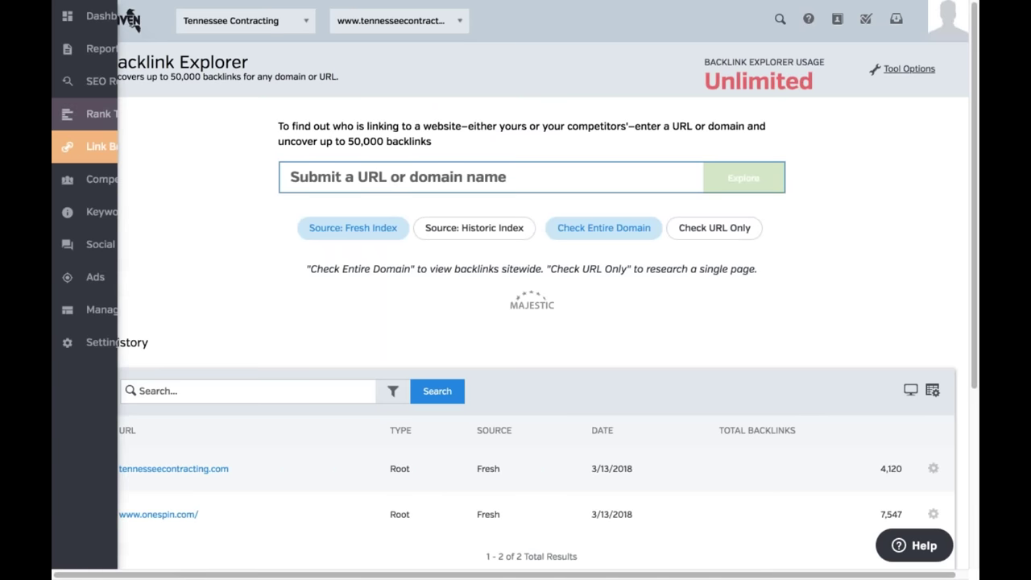
click(129, 146)
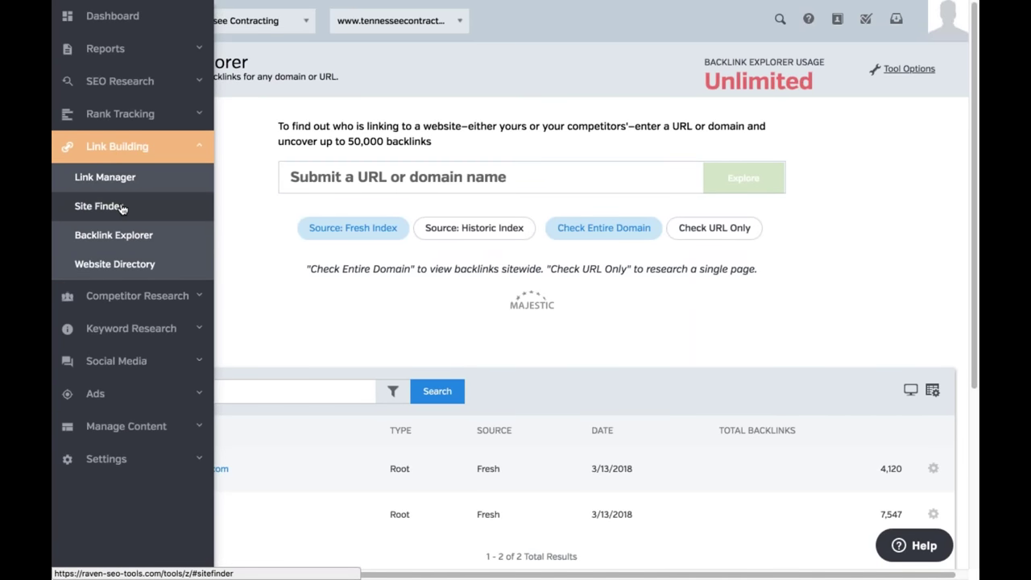
click(121, 206)
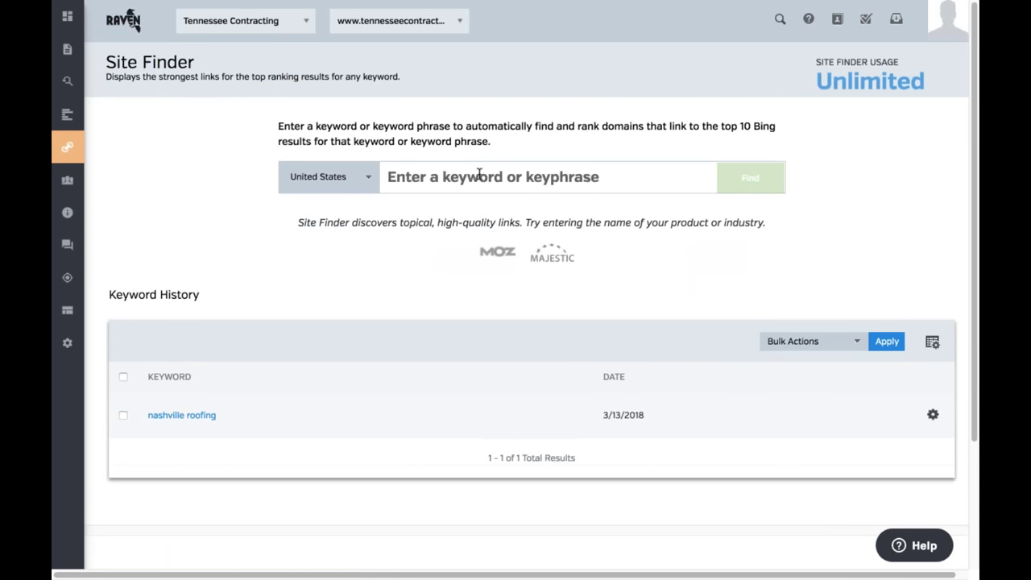
Search Site Finder for websites ranking for the keyword "nashville roofing" in the United States
click(445, 179)
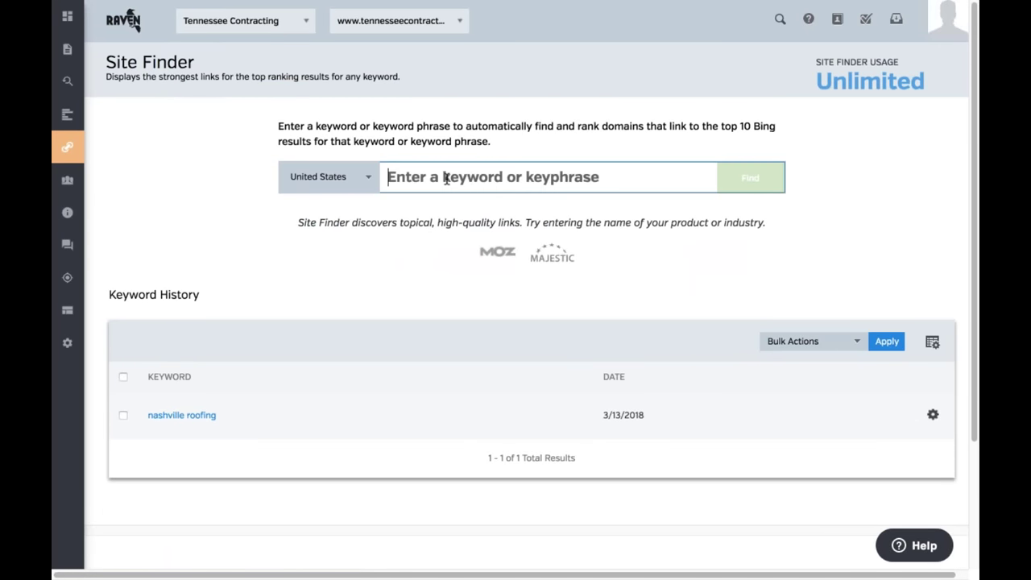
text(nashville)
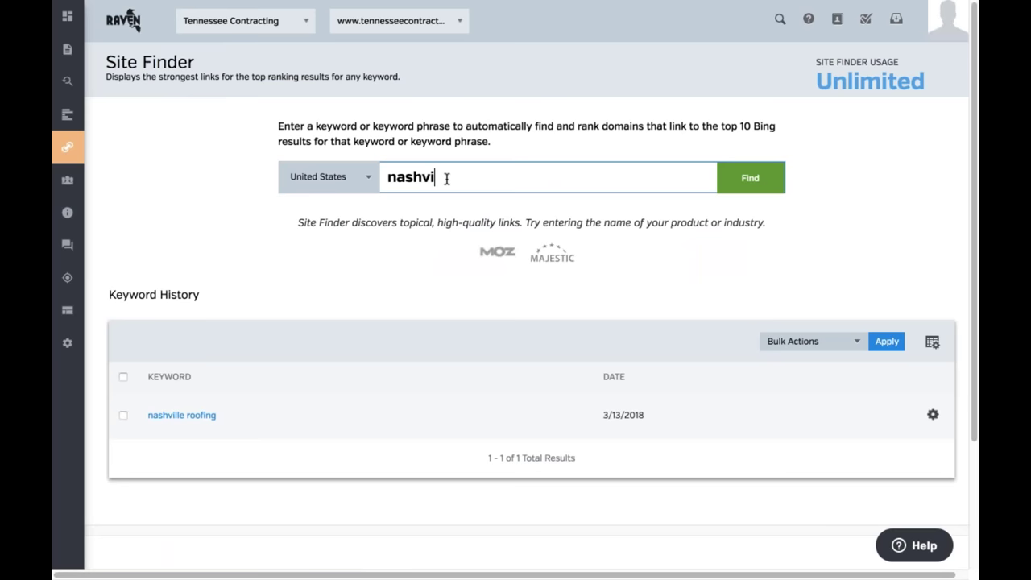
text( roofing)
click(750, 178)
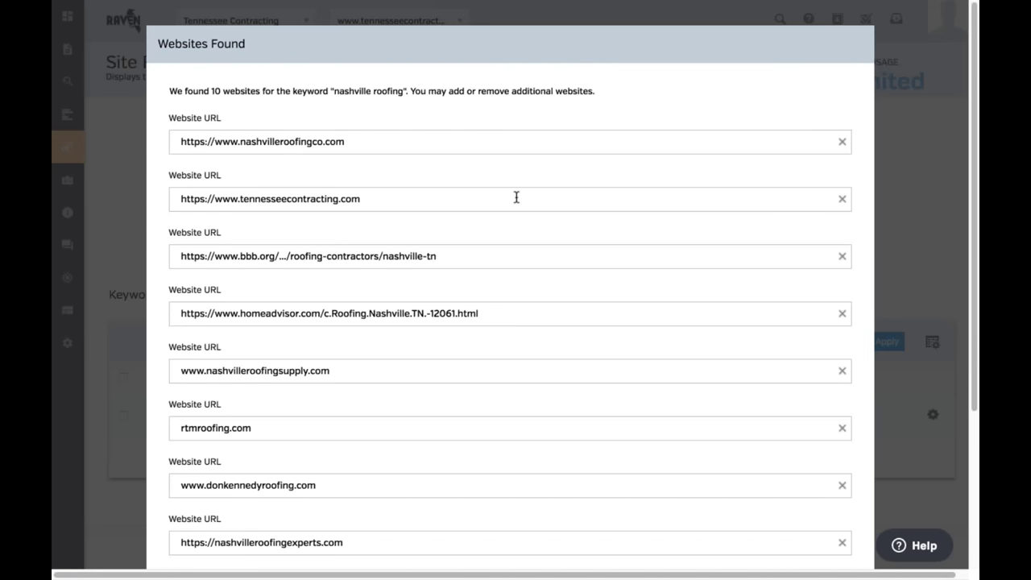
drag(371, 141, 169, 142)
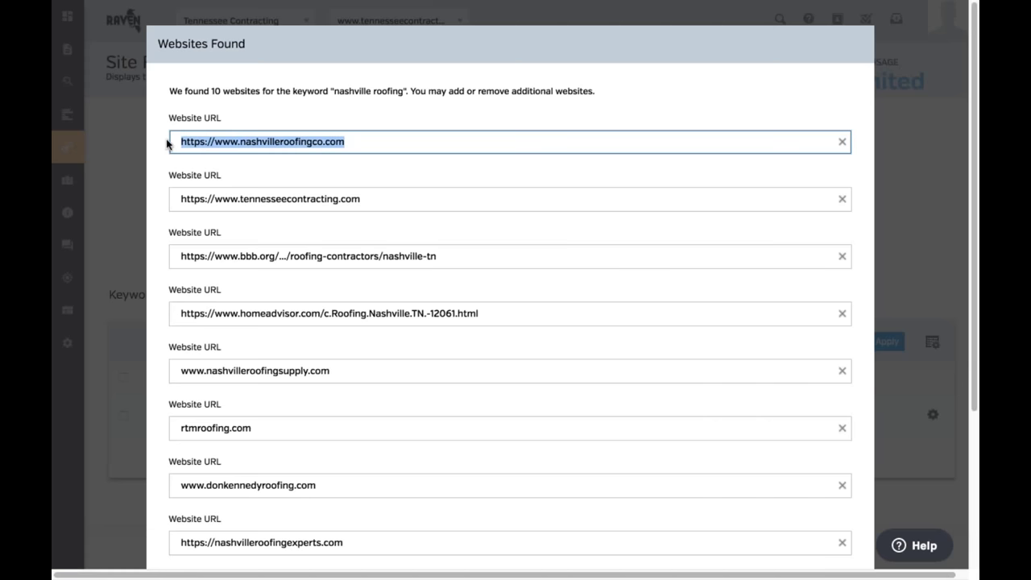
click(516, 95)
scroll(497, 113, down, 5)
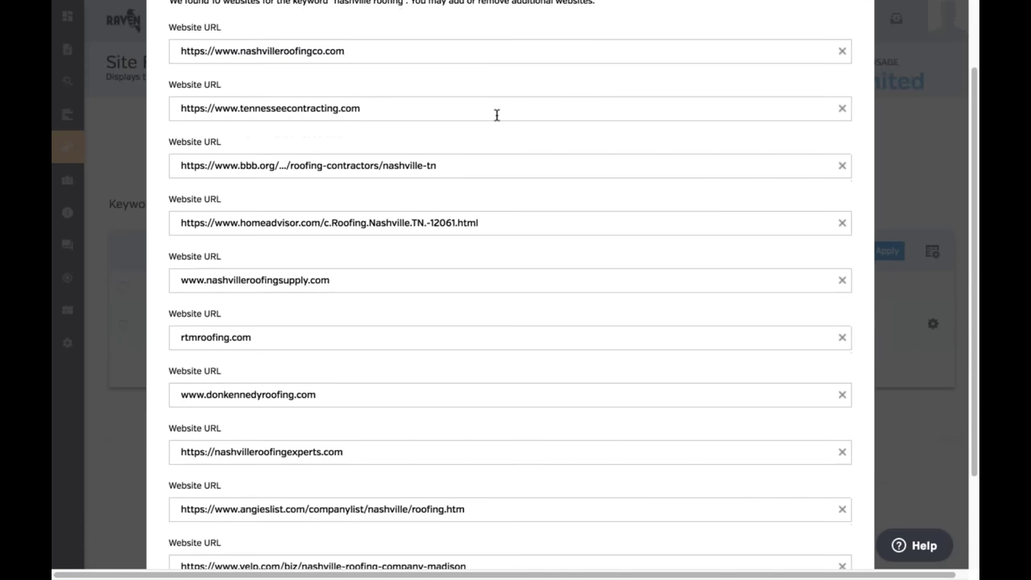
scroll(503, 118, down, 1)
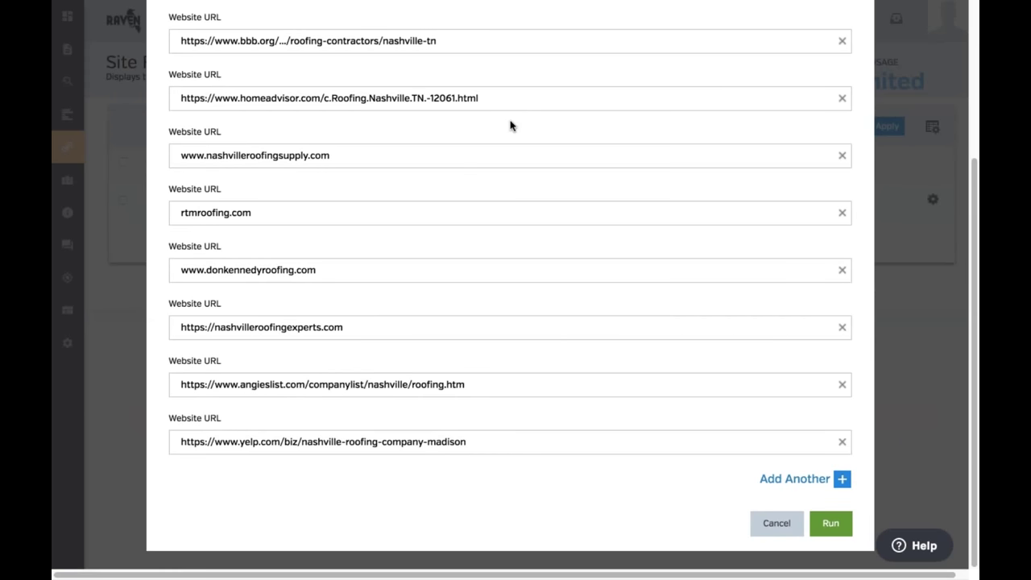
click(776, 524)
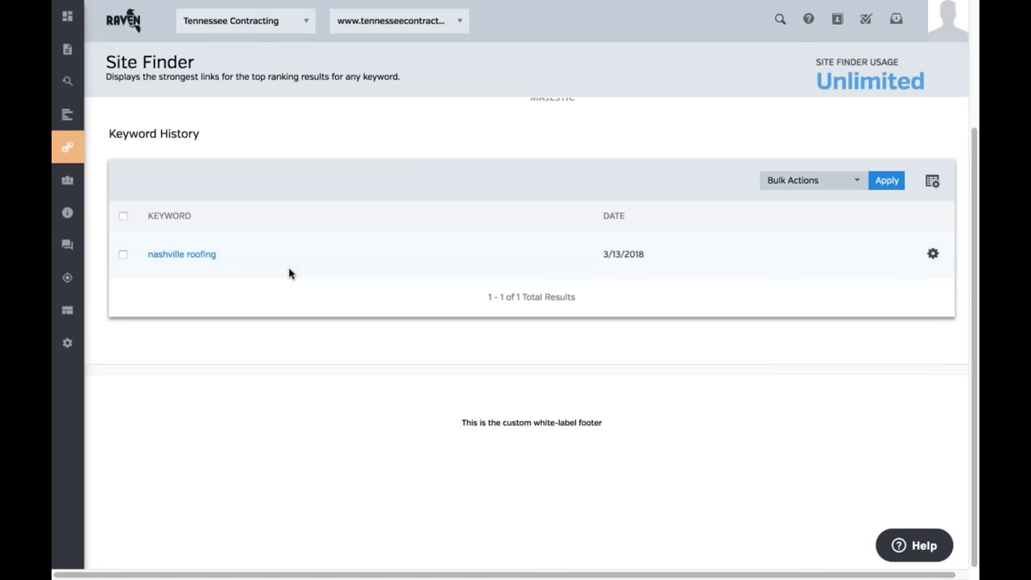
Open the saved "nashville roofing" results from the keyword history and examine the linking domains on result pages 1 to 3
click(181, 254)
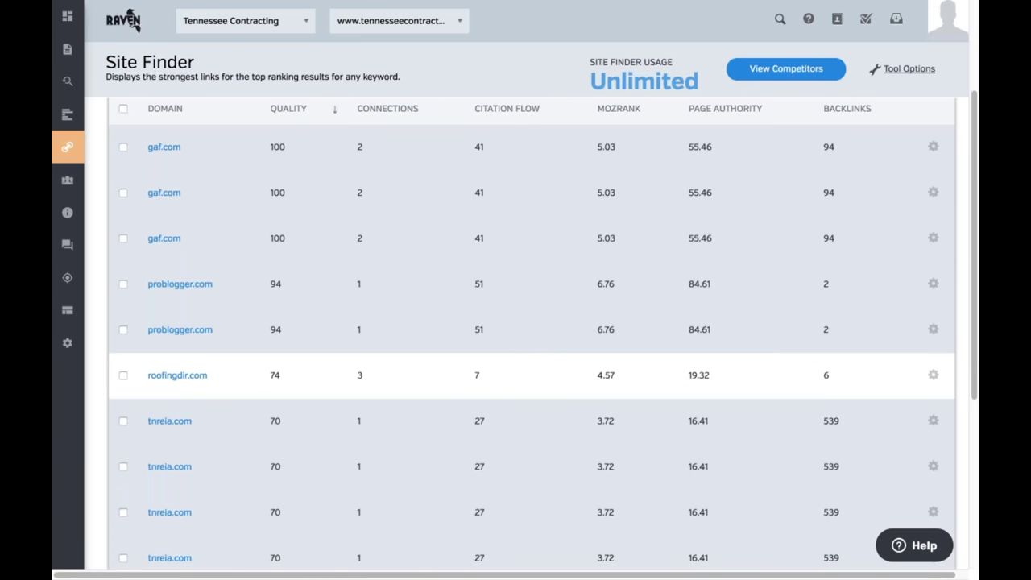
scroll(492, 319, up, 3)
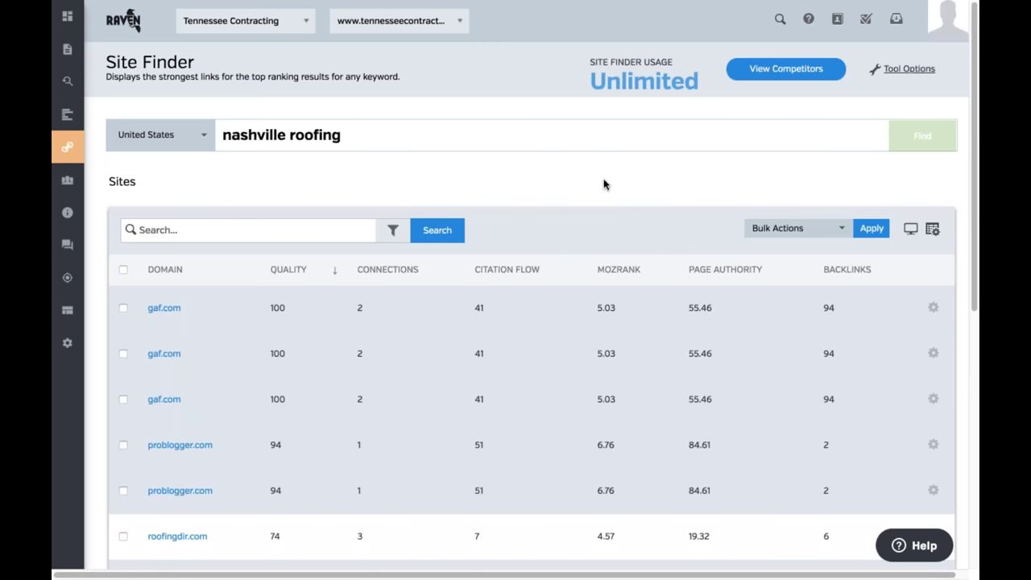
scroll(563, 168, down, 5)
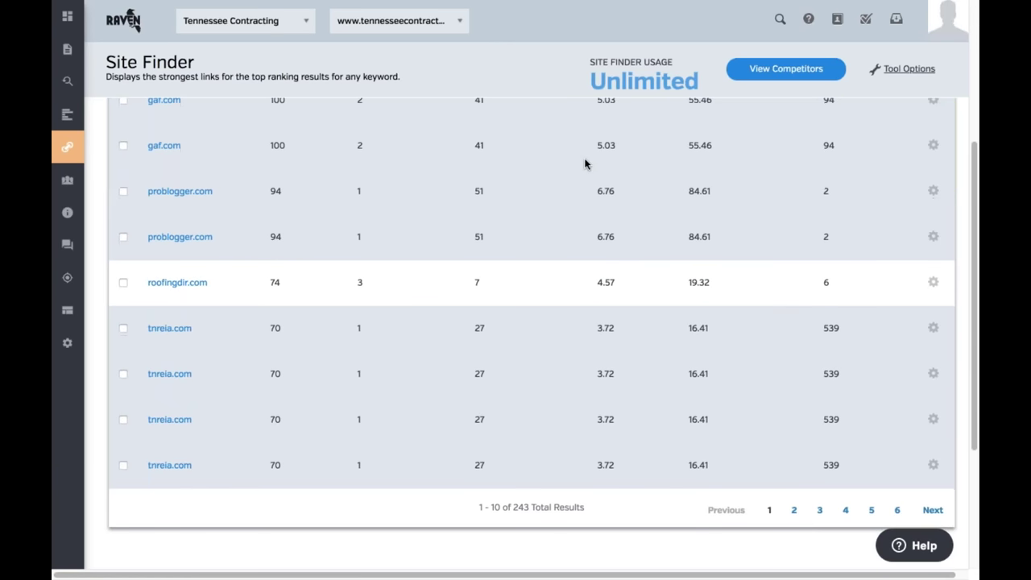
scroll(585, 163, down, 2)
click(794, 419)
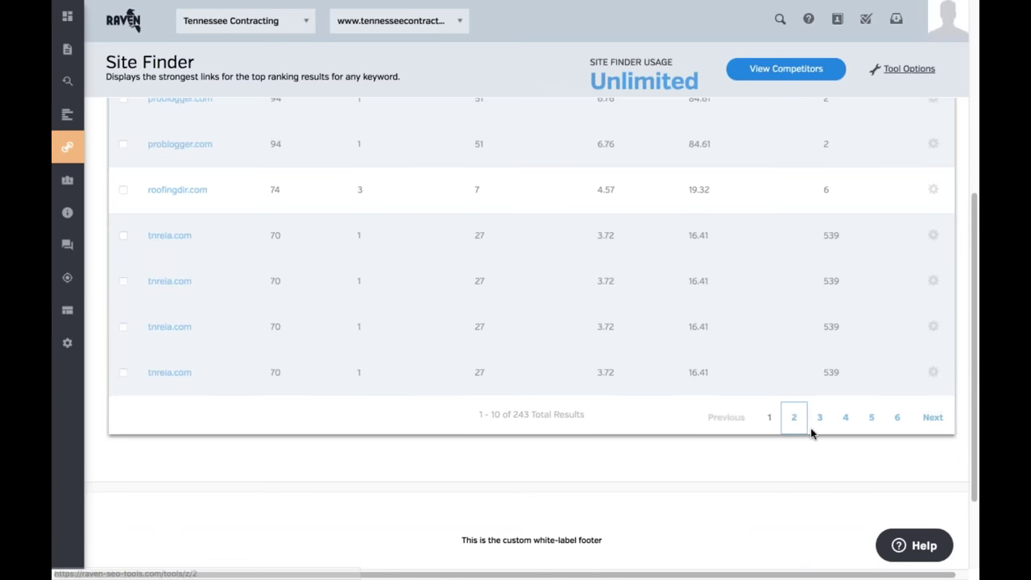
click(123, 308)
scroll(513, 391, down, 5)
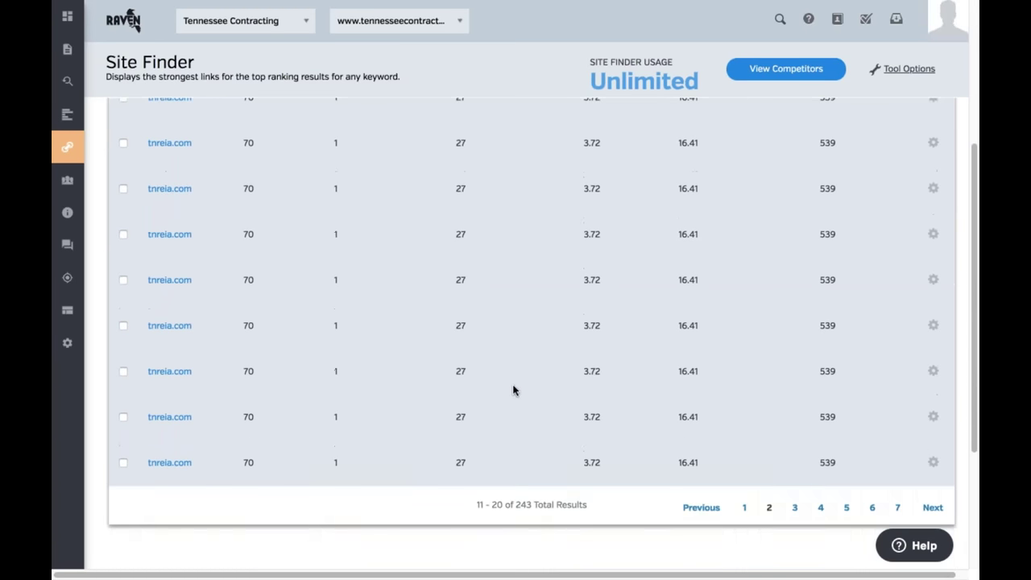
click(794, 477)
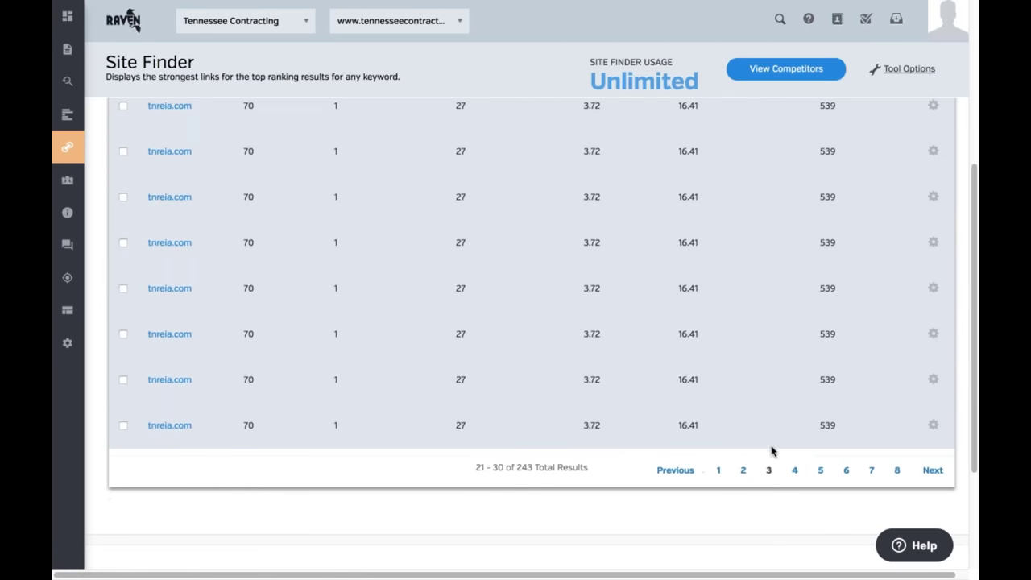
scroll(661, 384, down, 3)
Return to the first page of results, review its domain metrics, and examine the linking domains on pages 4 and 8
click(719, 345)
scroll(508, 298, up, 4)
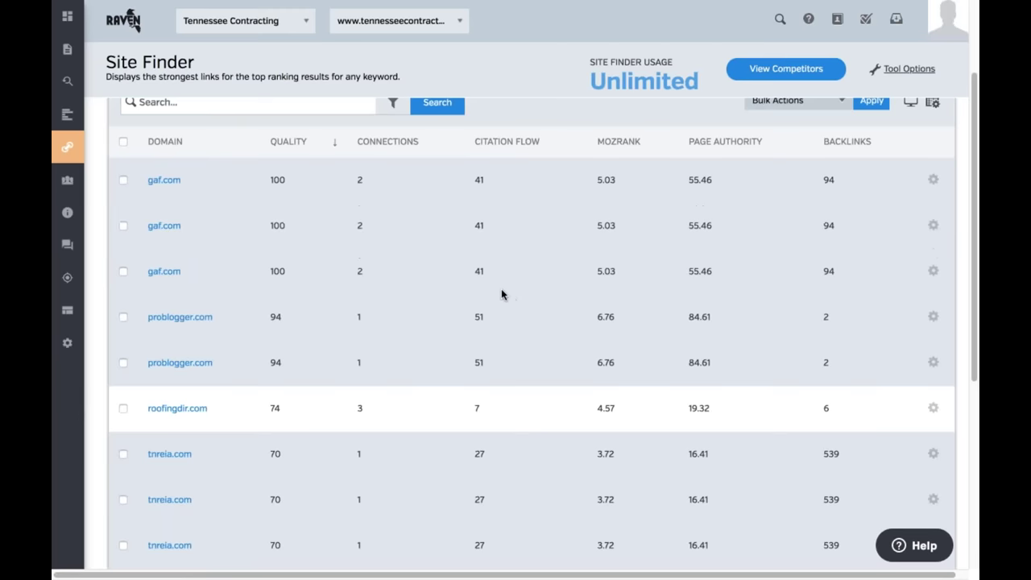
scroll(360, 390, up, 1)
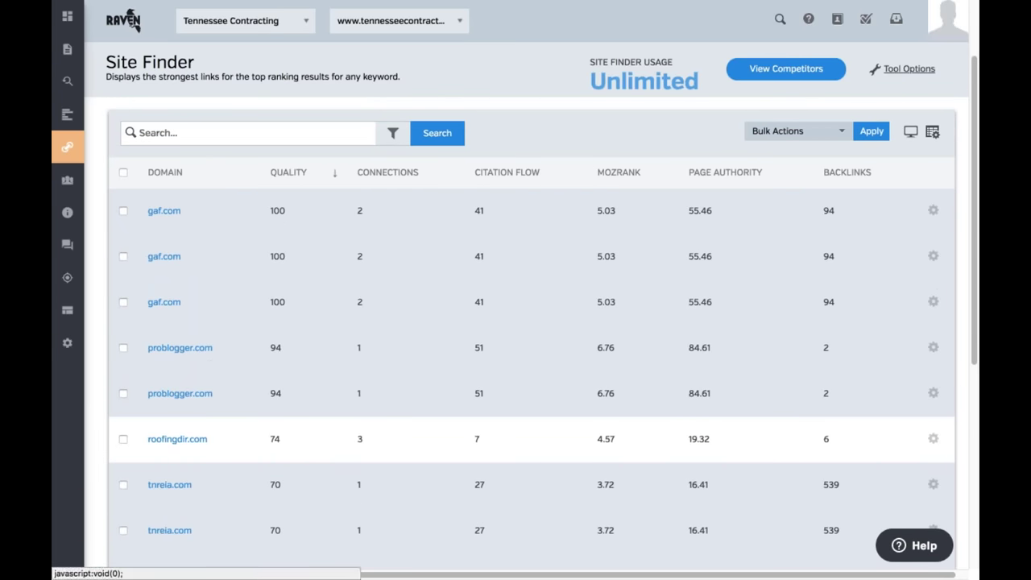
scroll(548, 284, up, 1)
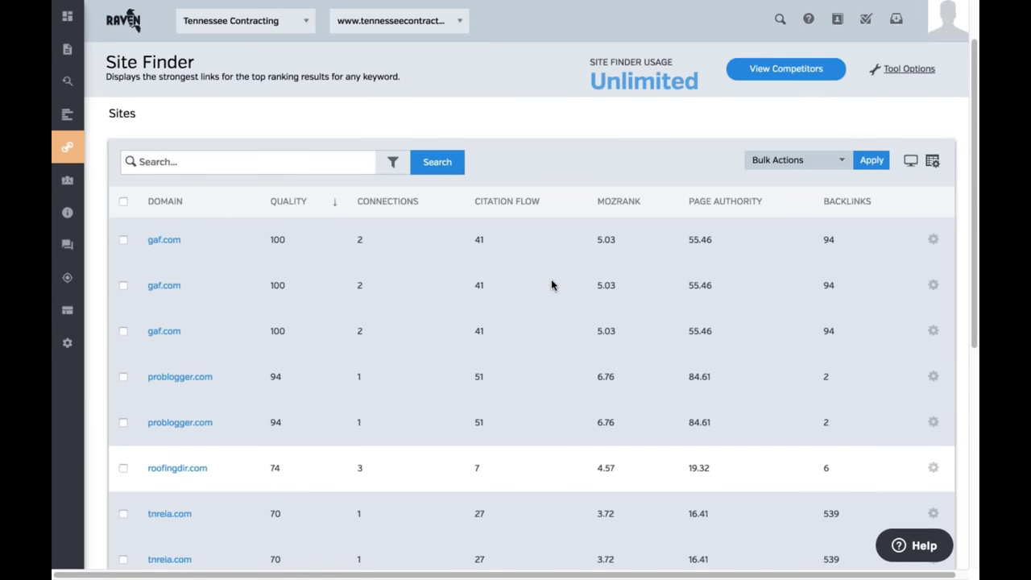
scroll(550, 278, up, 2)
scroll(549, 323, down, 14)
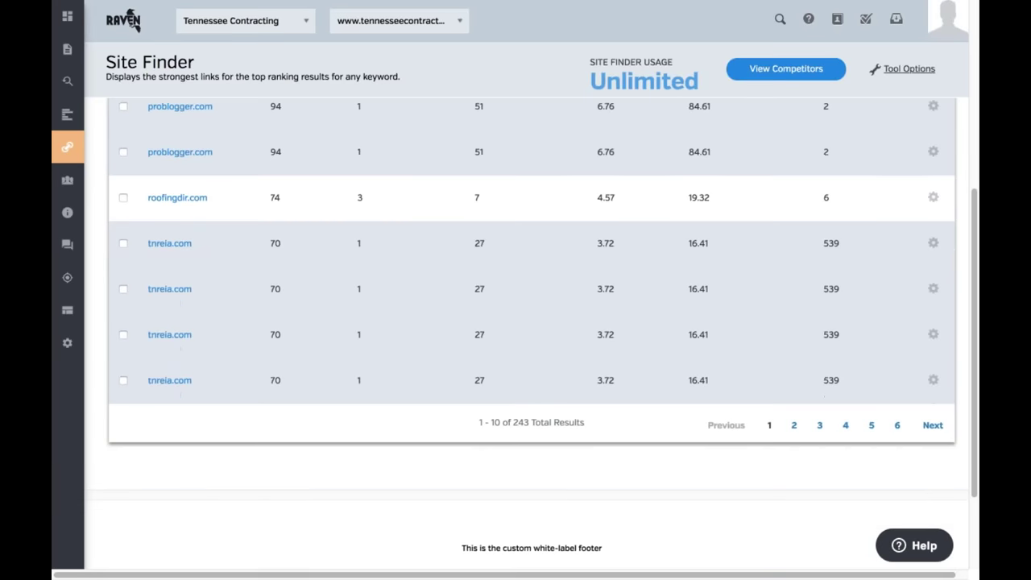
click(845, 322)
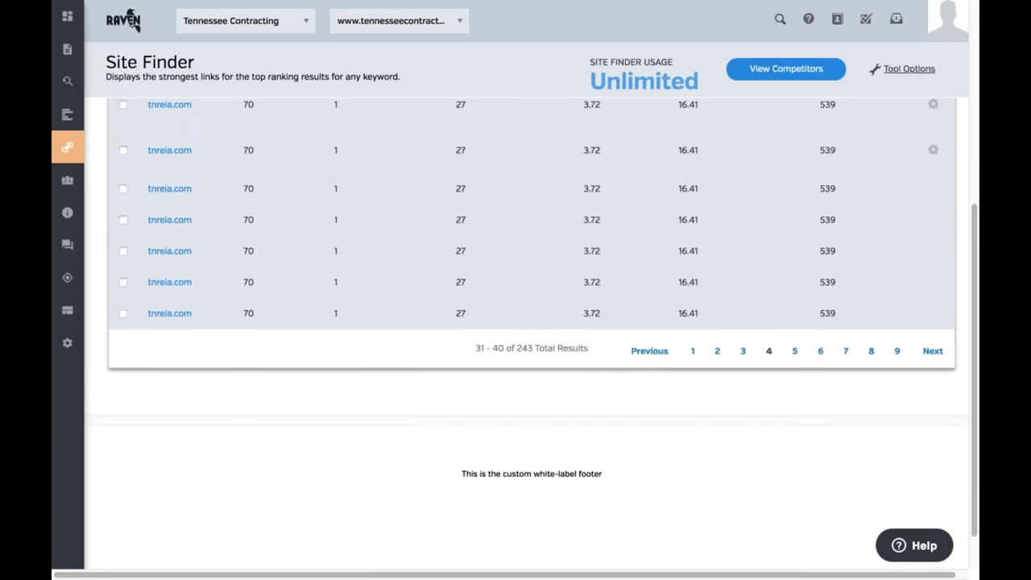
click(870, 423)
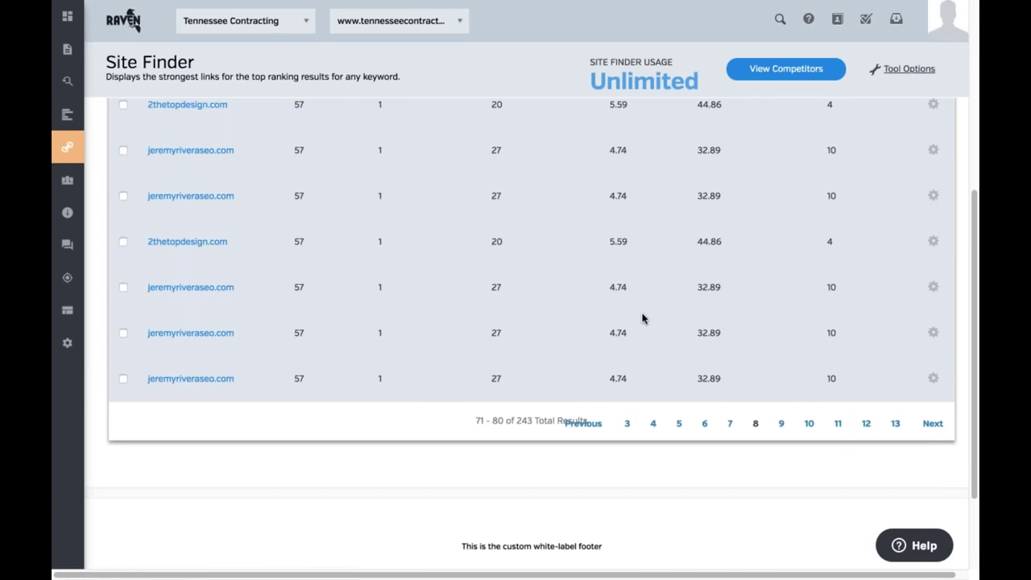
scroll(573, 307, up, 5)
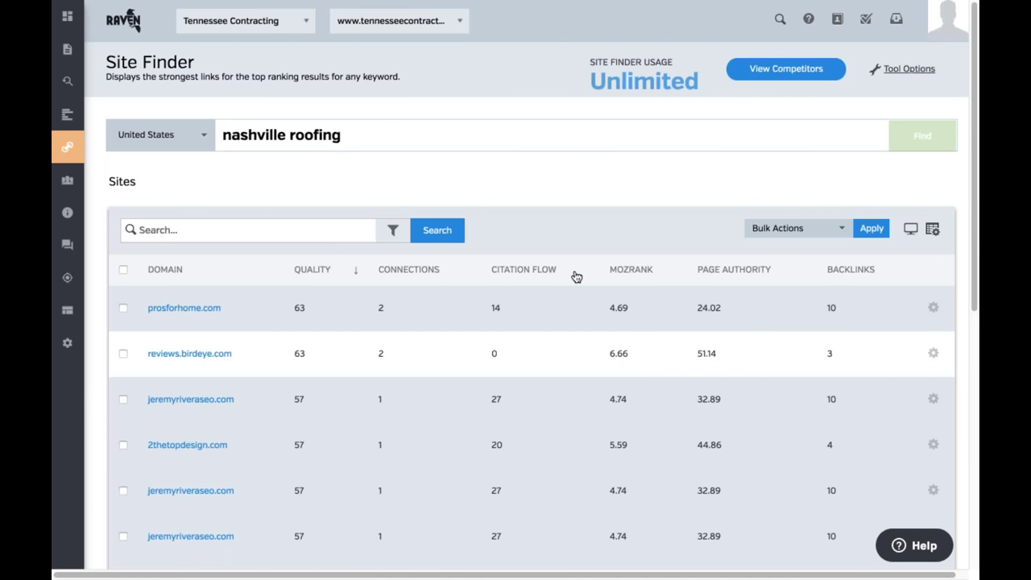
click(83, 148)
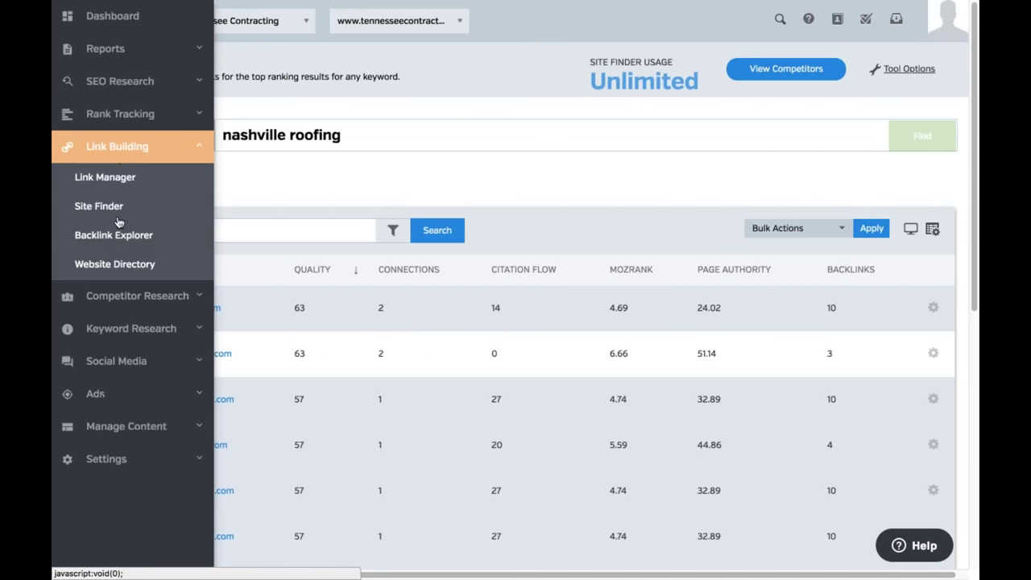
click(123, 235)
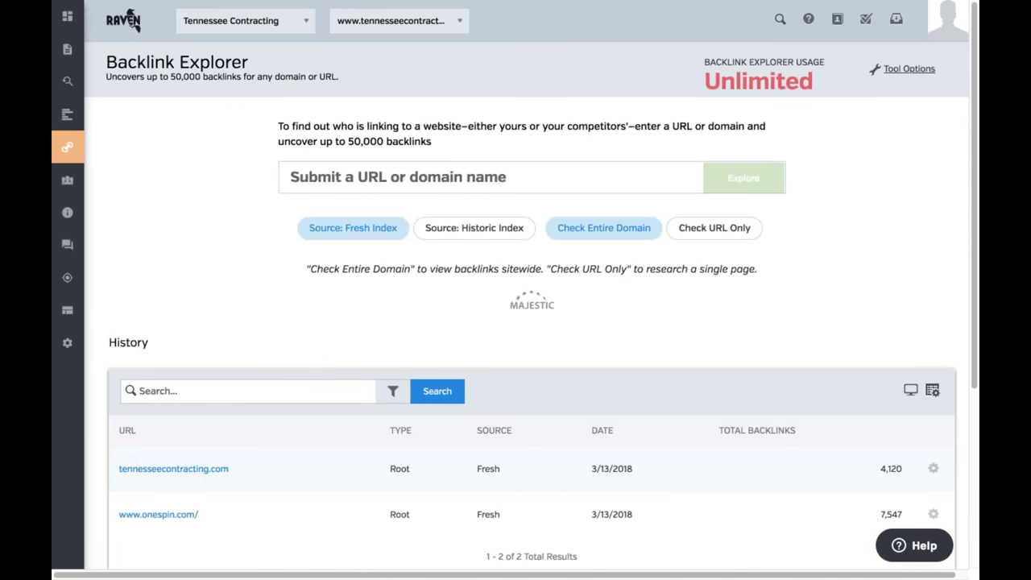
click(491, 177)
text(https://www.nashvilleroofingco.com)
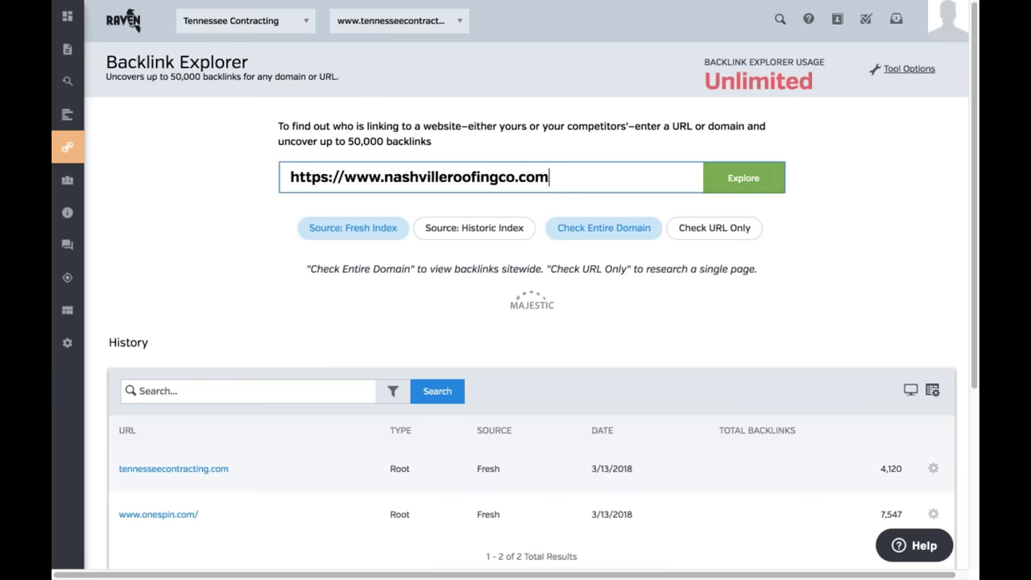
click(739, 180)
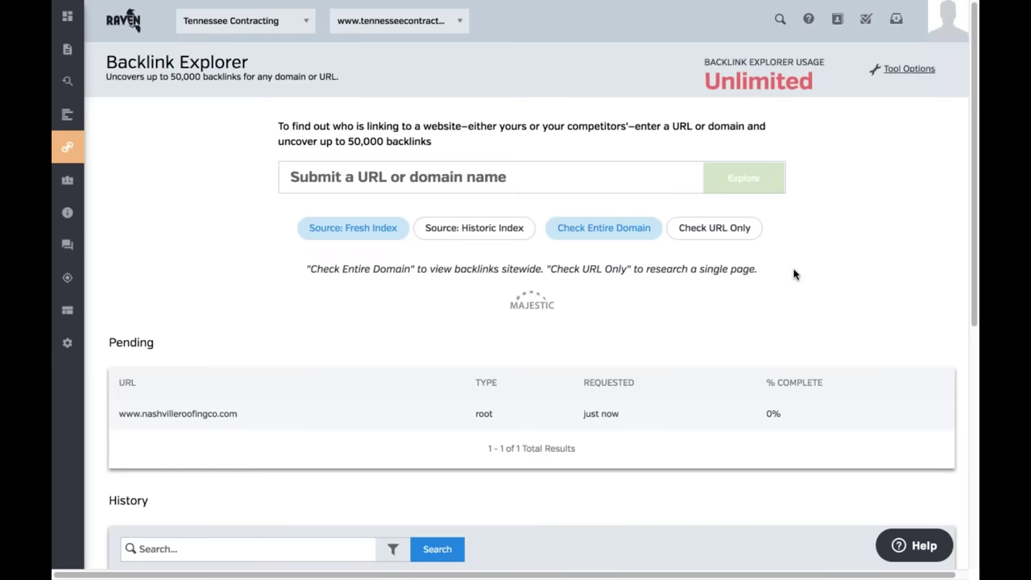
scroll(794, 275, down, 1)
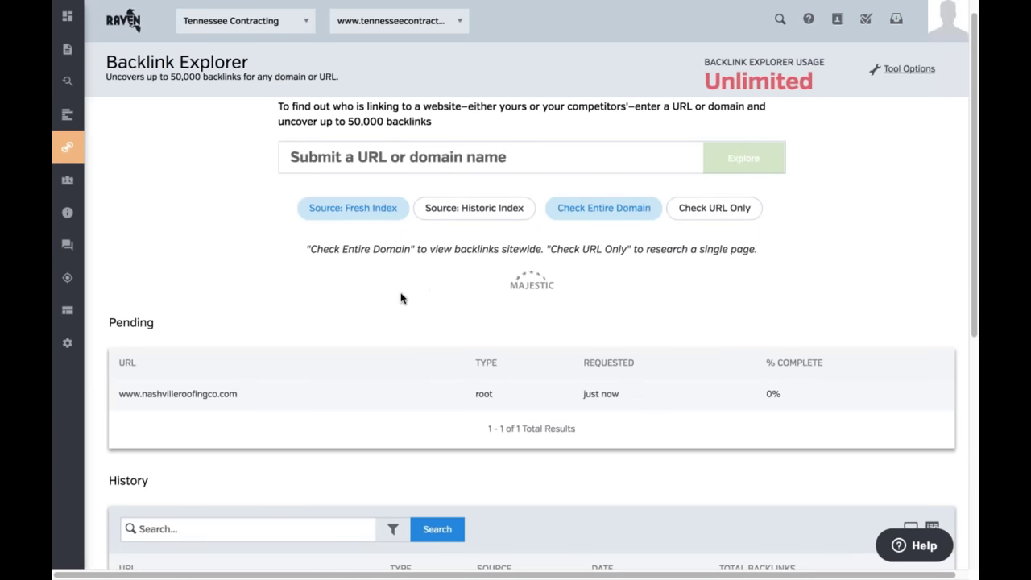
click(373, 215)
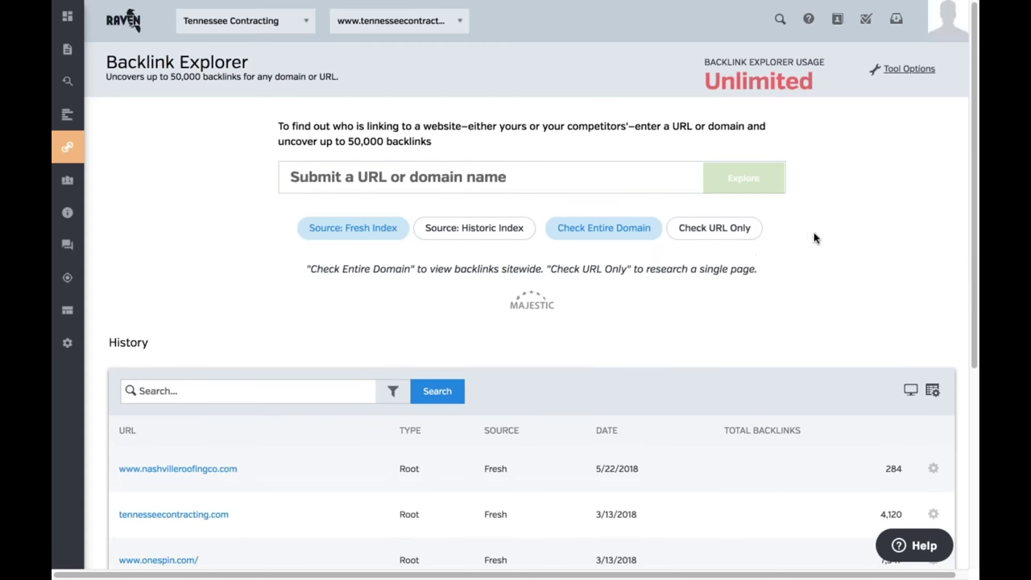
scroll(813, 230, down, 1)
scroll(715, 209, up, 1)
click(208, 473)
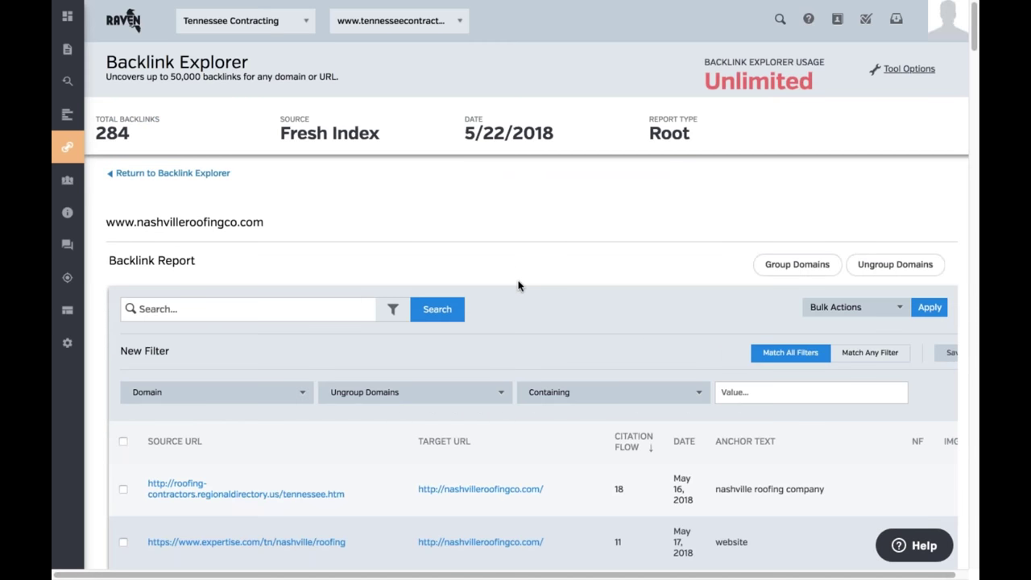
scroll(564, 232, down, 1)
scroll(564, 231, down, 2)
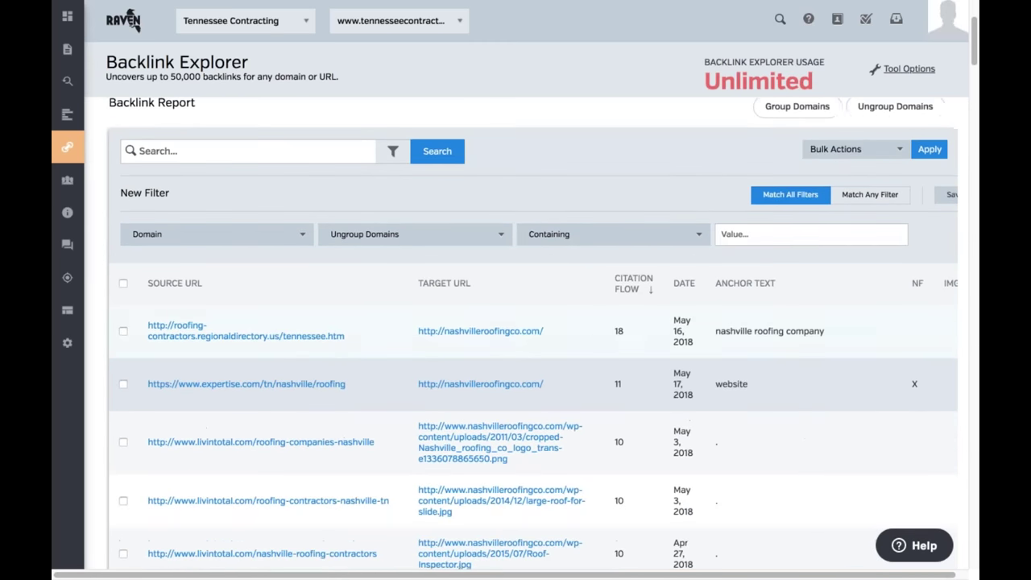
Open the roofing-contractors.regionaldirectory.us/tennessee.htm source page and examine its contractor listings
click(211, 342)
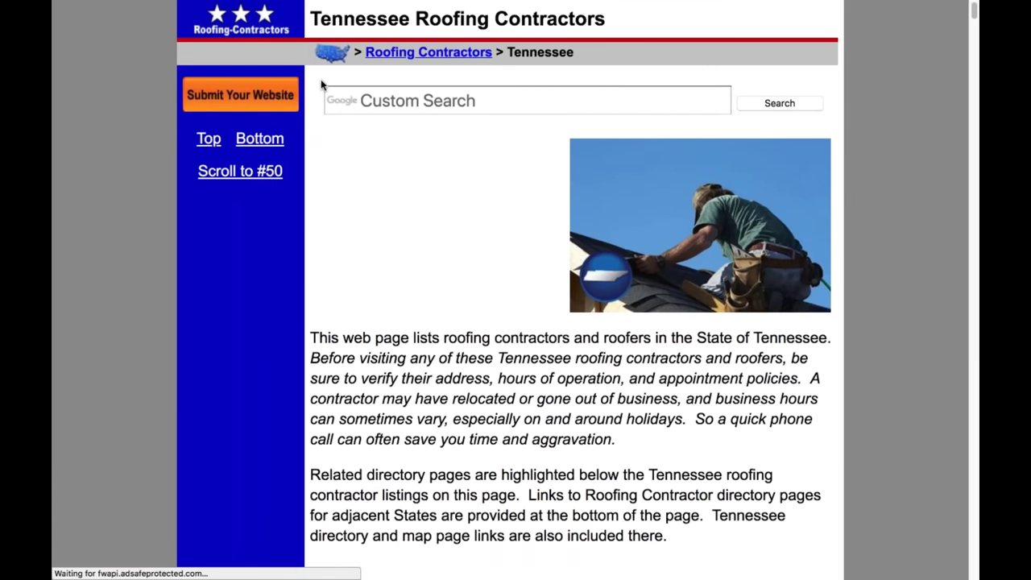
scroll(319, 89, down, 8)
scroll(729, 255, down, 20)
scroll(730, 255, down, 20)
scroll(727, 298, down, 20)
scroll(575, 290, up, 20)
scroll(574, 290, up, 15)
Return to the backlink report and add the roofing-contractors.regionaldirectory.us/tennessee.htm backlink to Link Manager
mouse_move(230, 7)
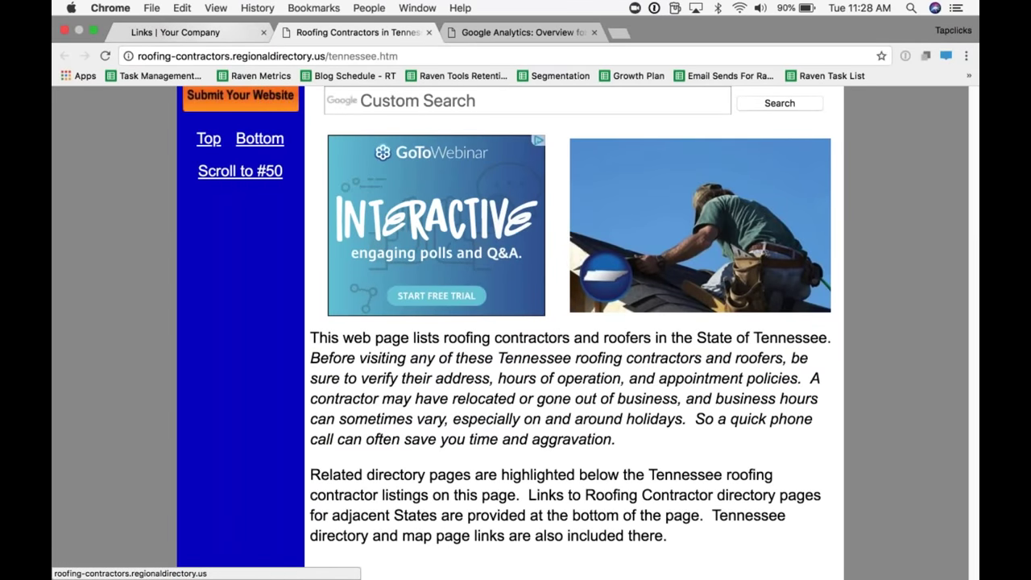
click(175, 32)
click(122, 332)
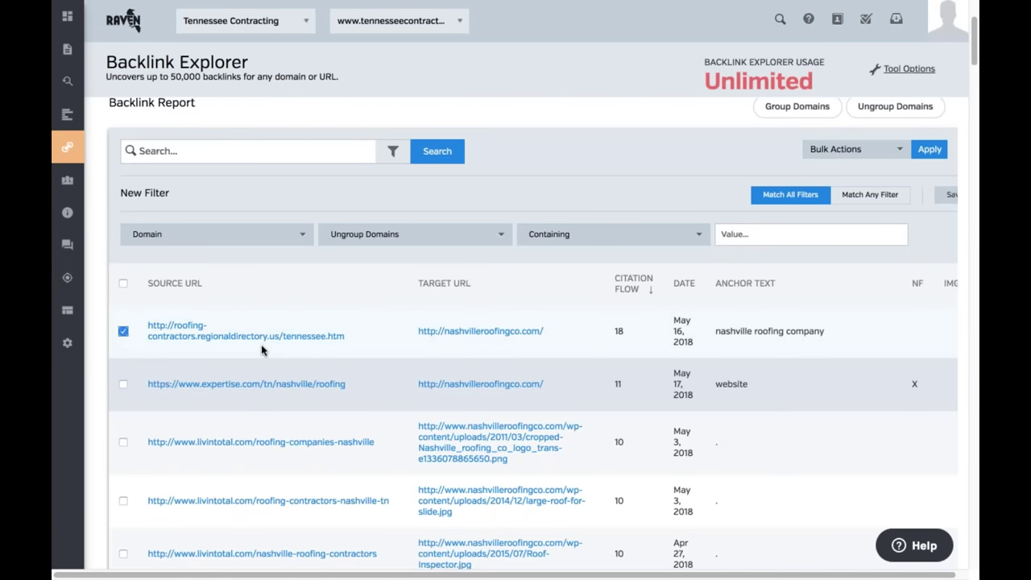
click(854, 149)
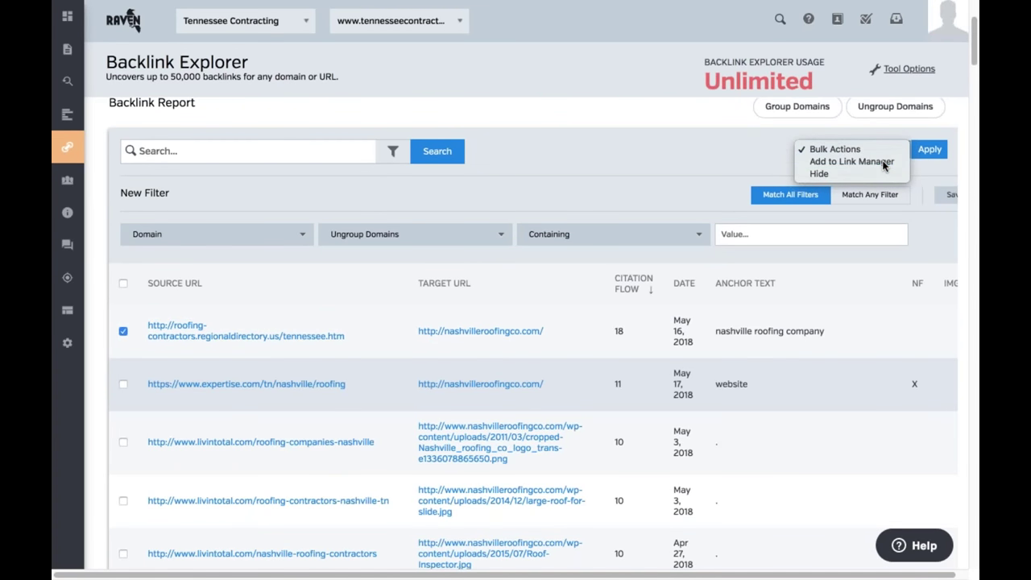
click(851, 161)
click(929, 149)
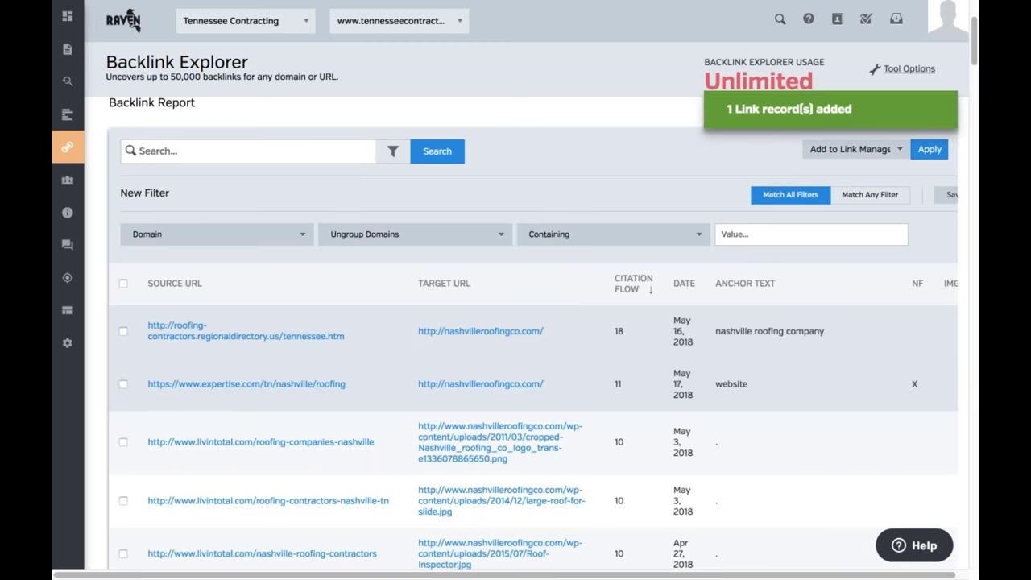
Go to Link Manager and open the record of the roofing-contractors.regionaldirectory.us link
click(101, 185)
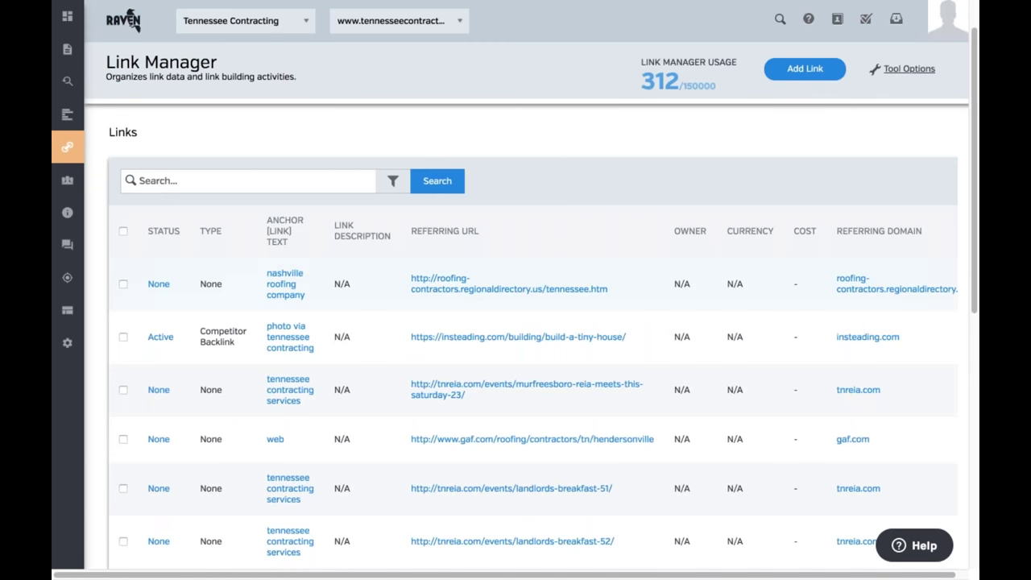
click(164, 286)
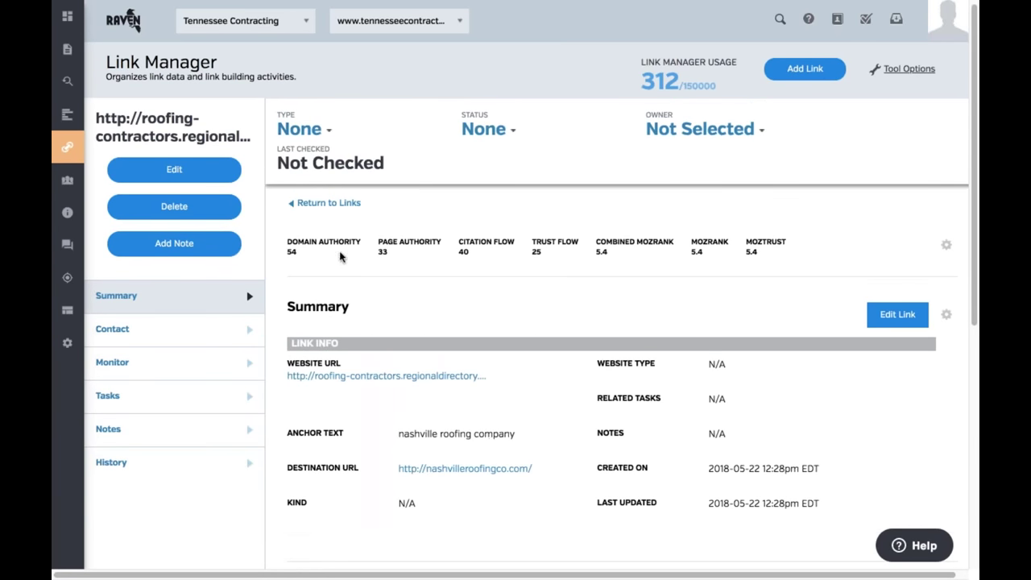
Examine the authority, citation flow, trust flow and MozRank metrics of the roofing-contractors.regionaldirectory.us link and their definitions
mouse_move(313, 253)
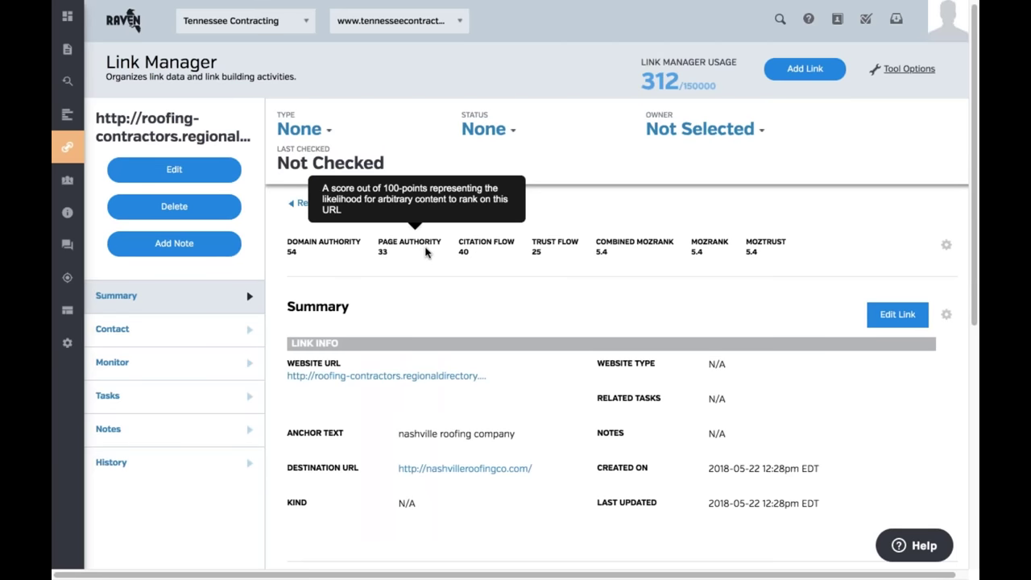
mouse_move(487, 250)
mouse_move(556, 253)
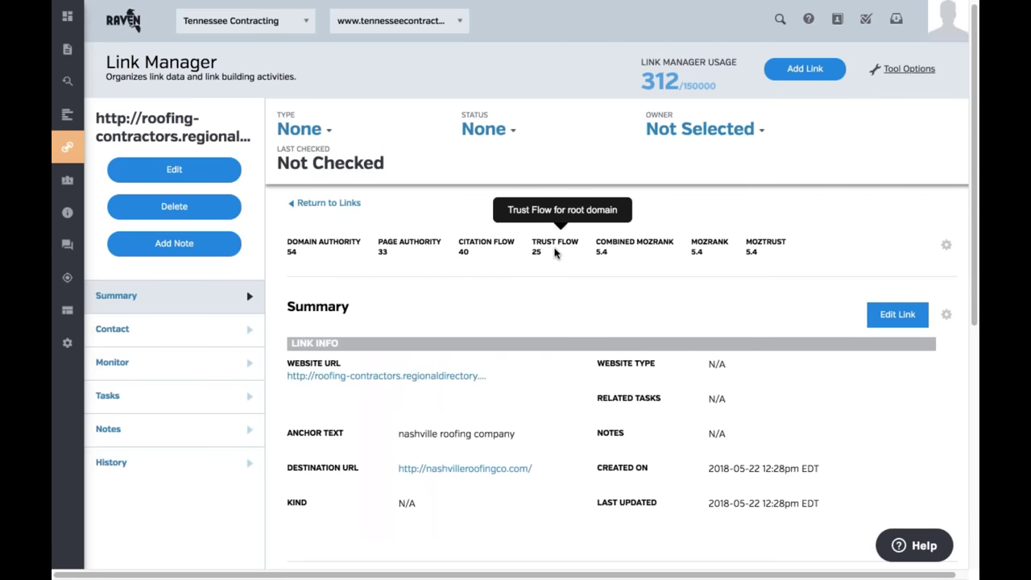
mouse_move(597, 256)
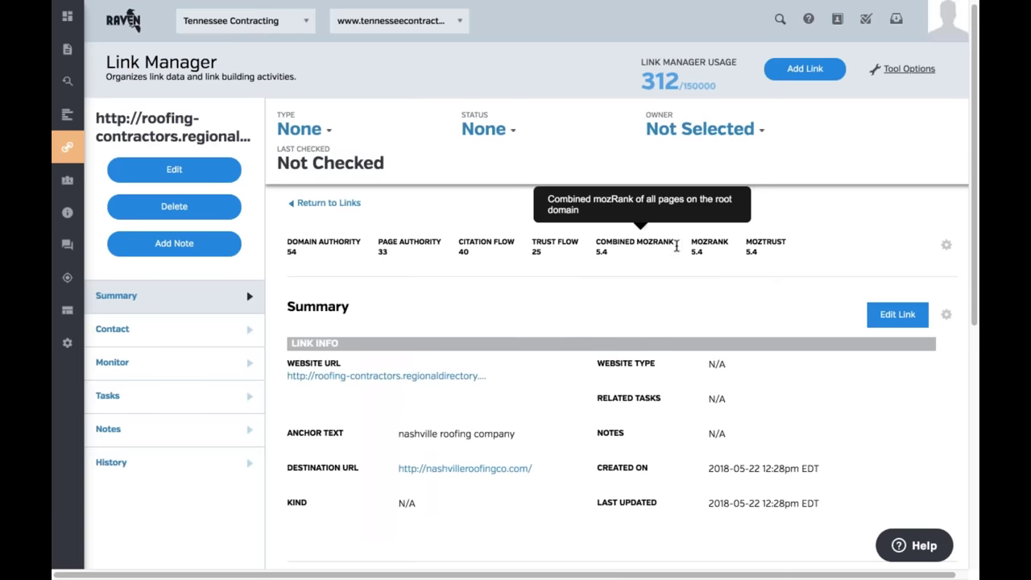
mouse_move(709, 248)
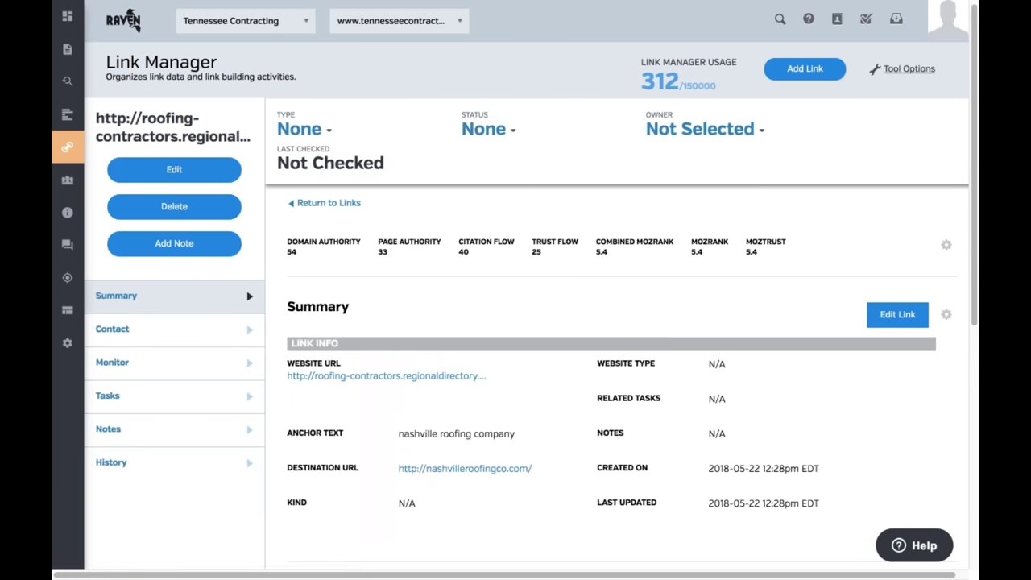
Open the link's website URL and look through the Tennessee roofing contractor listings down to the end of the page
click(406, 377)
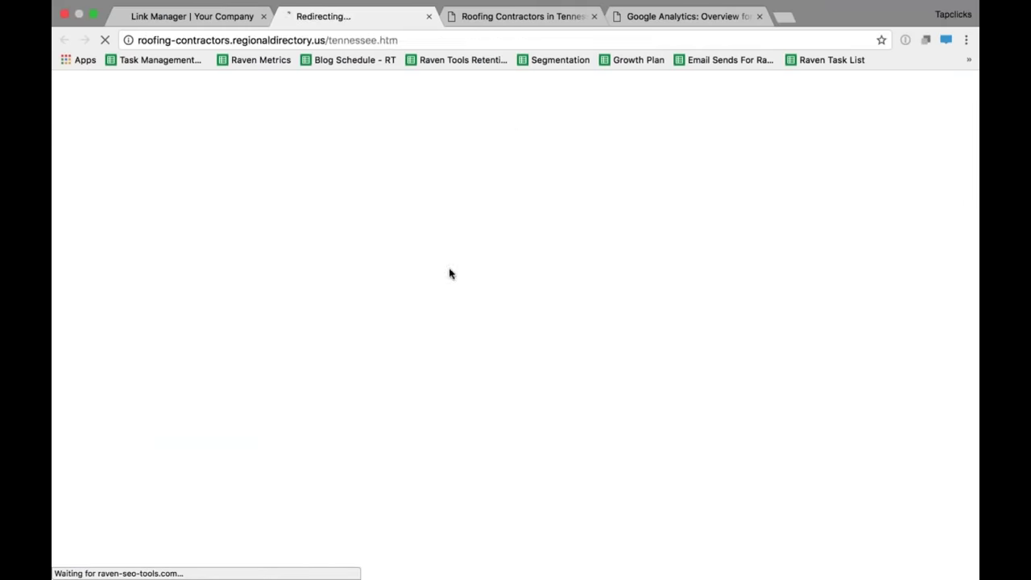
key(super+ctrl+f)
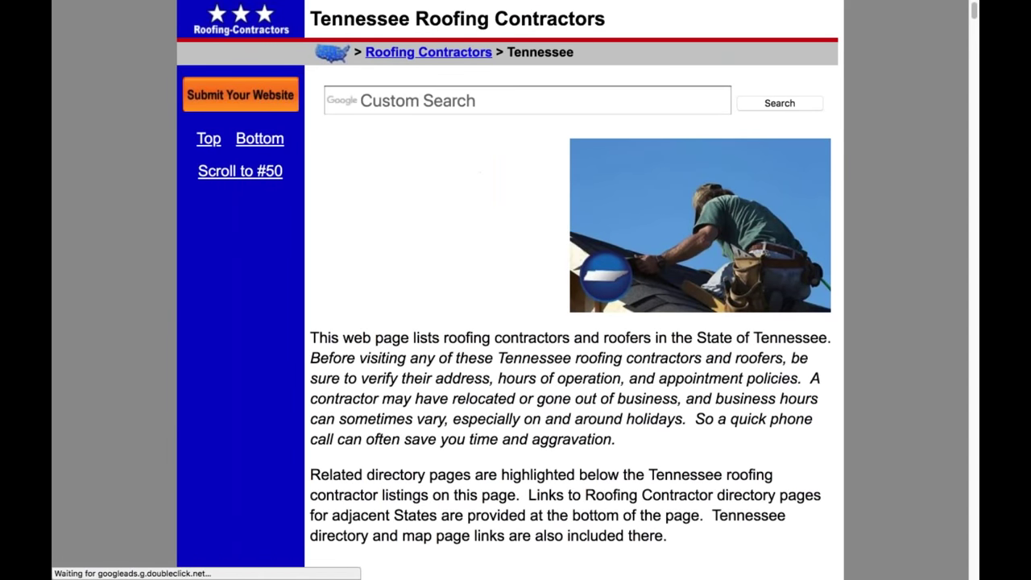
scroll(471, 216, down, 10)
scroll(474, 224, down, 10)
scroll(489, 263, down, 20)
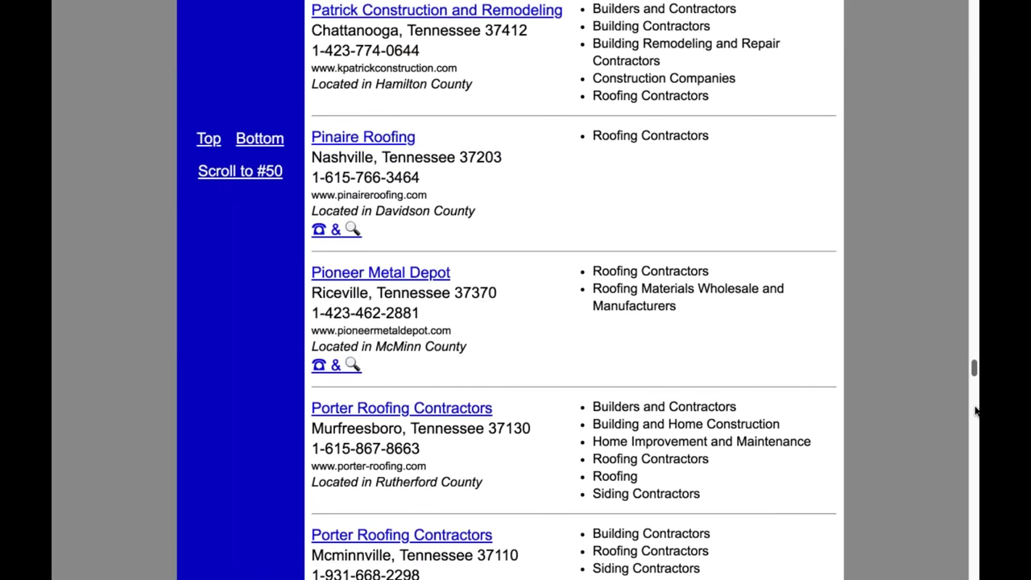
scroll(975, 411, down, 15)
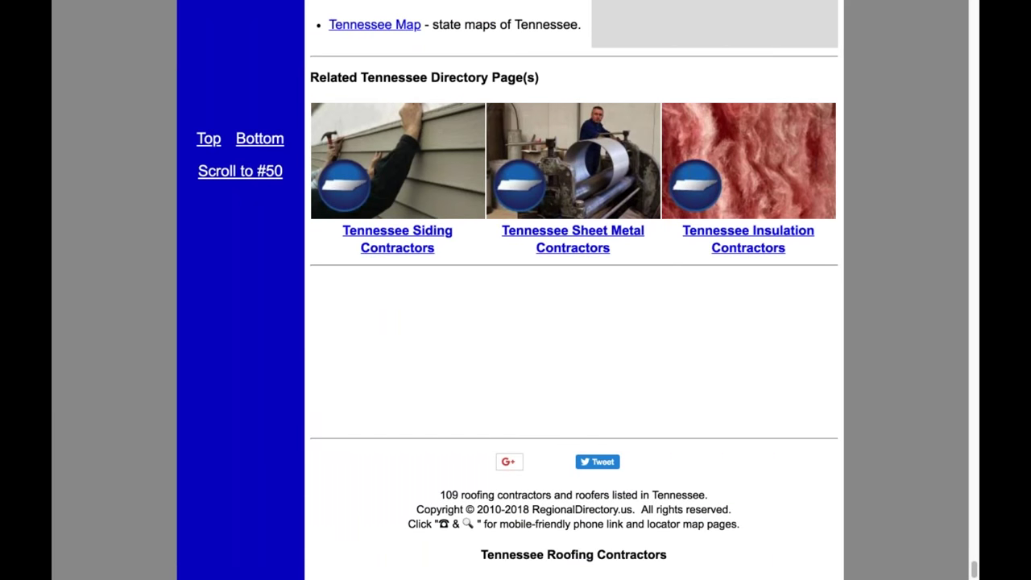
scroll(550, 381, up, 8)
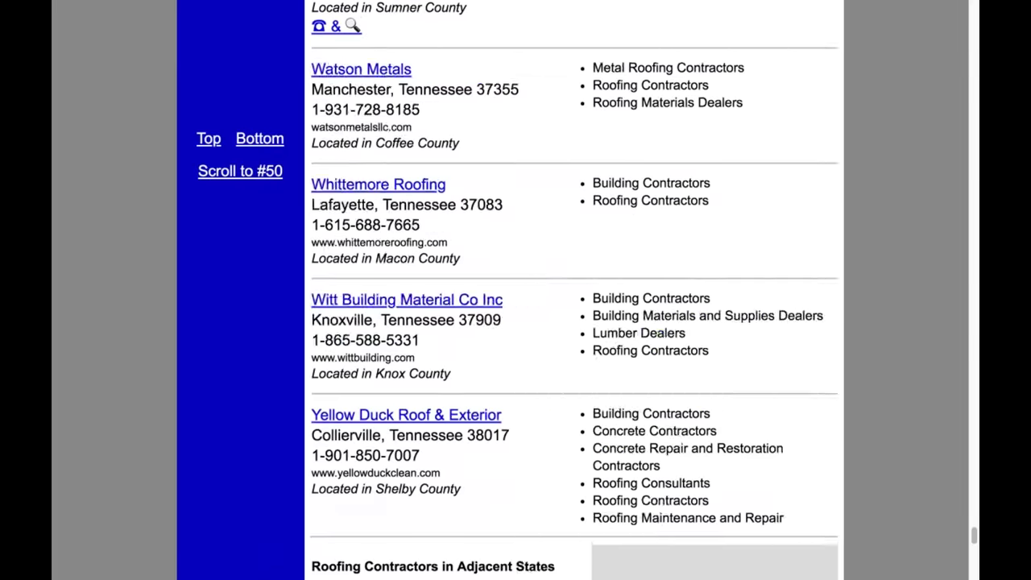
scroll(495, 212, down, 5)
Open the directory's website submission form from the start of the Tennessee Roofing Contractors page
scroll(507, 168, up, 10)
scroll(507, 168, up, 15)
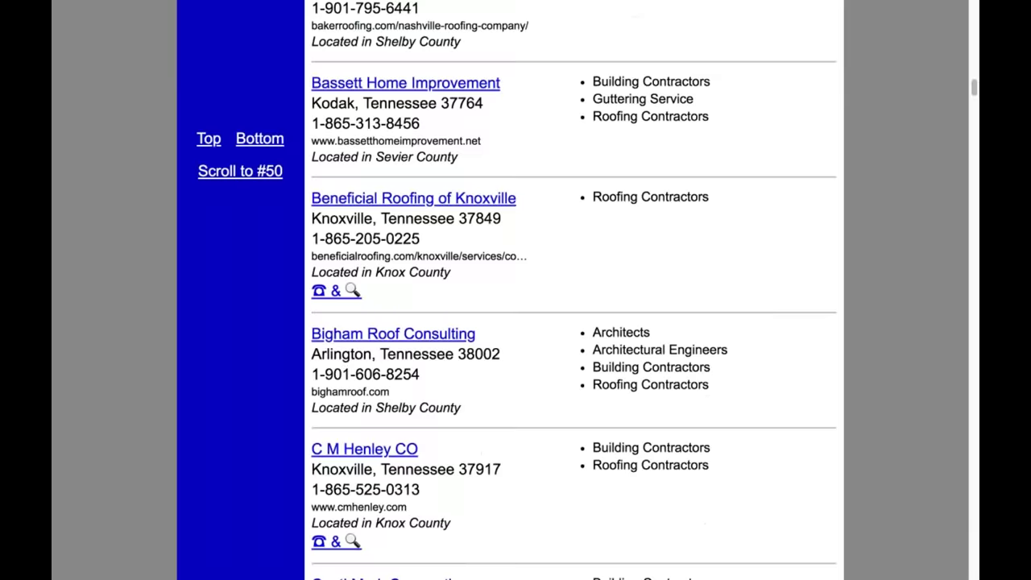
scroll(507, 168, up, 5)
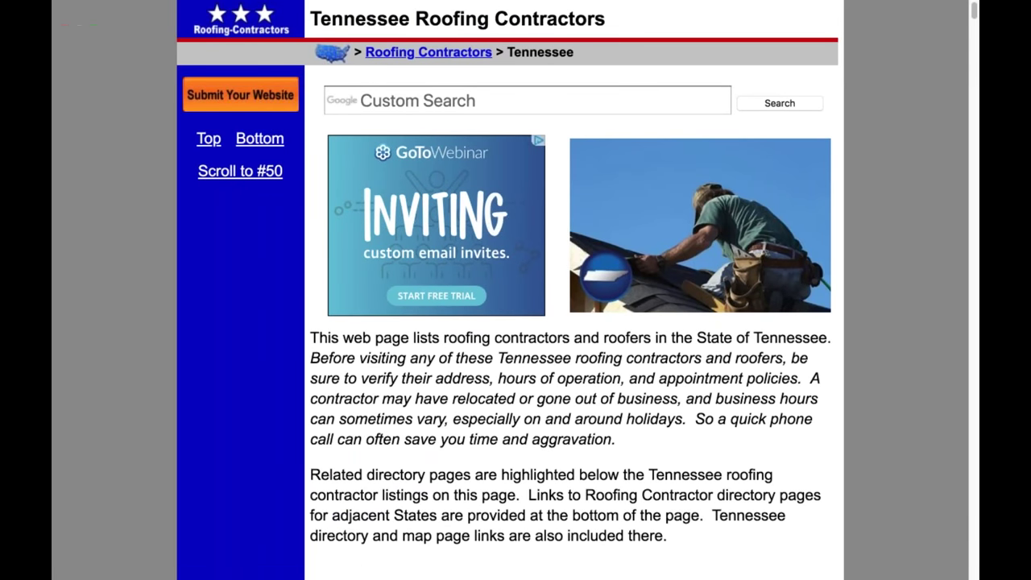
click(233, 98)
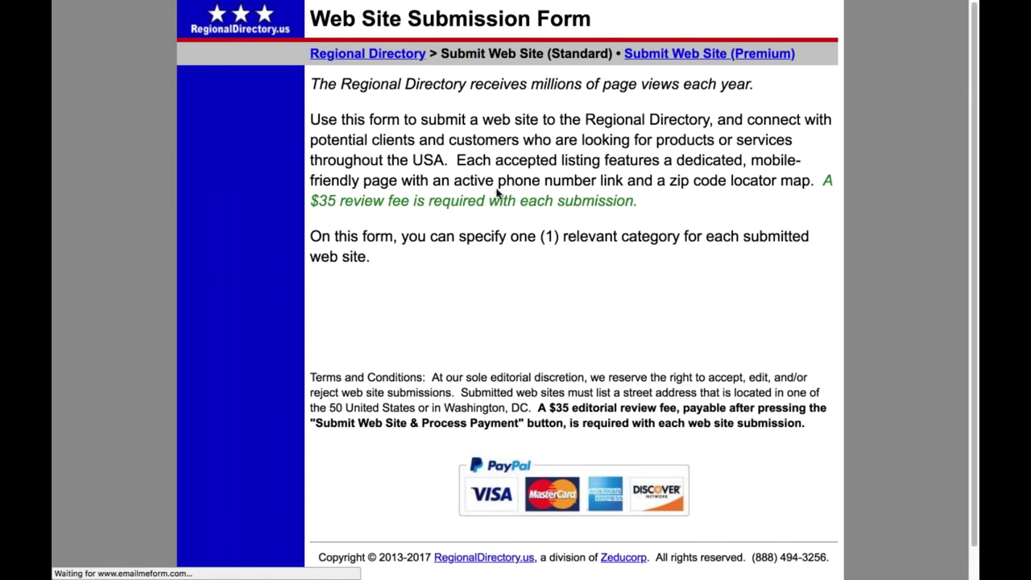
mouse_move(472, 4)
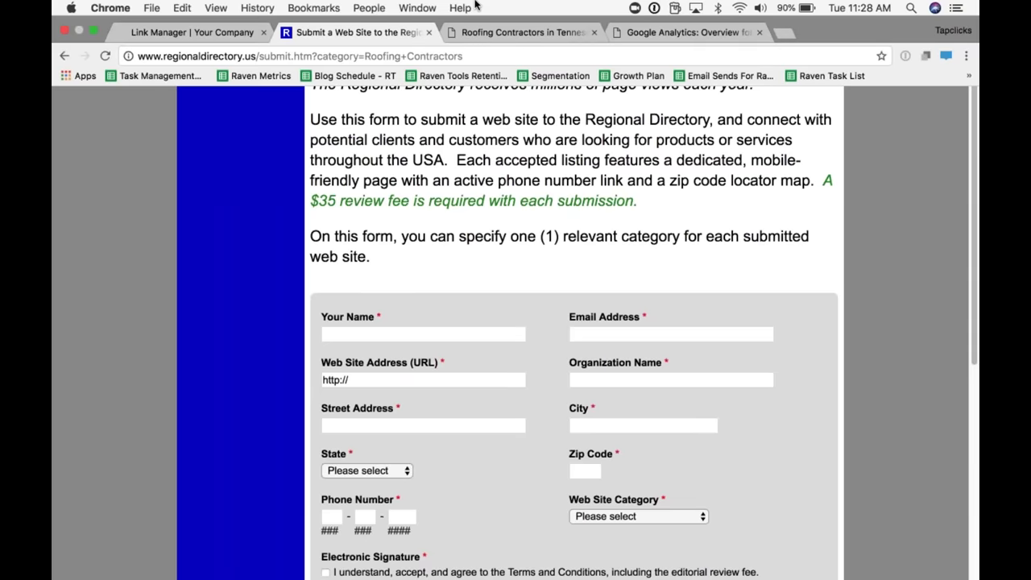
Return to the link's record in Link Manager and set its type to Competitor Backlink and its status to Requested
click(226, 33)
click(302, 131)
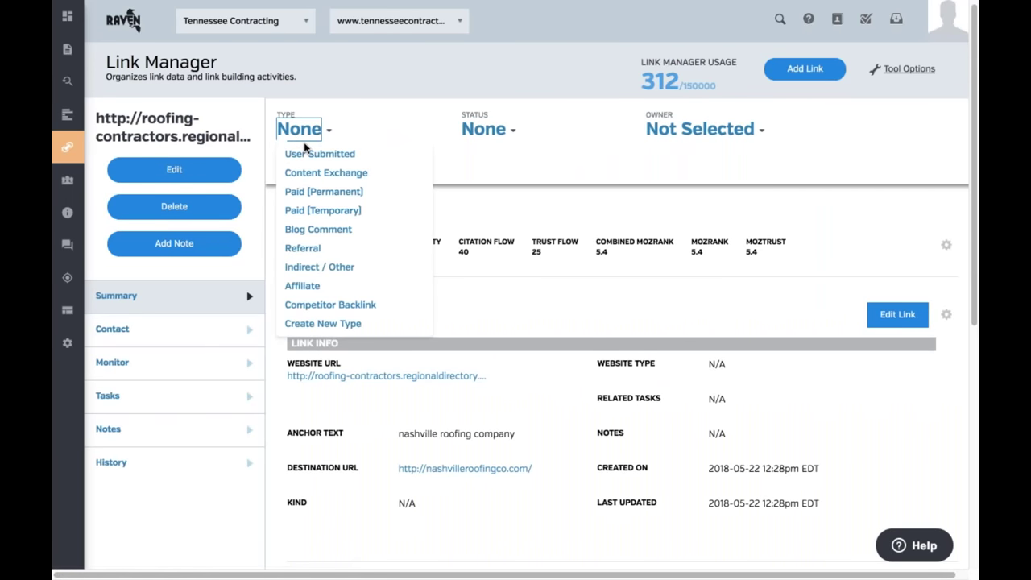
click(324, 311)
click(485, 129)
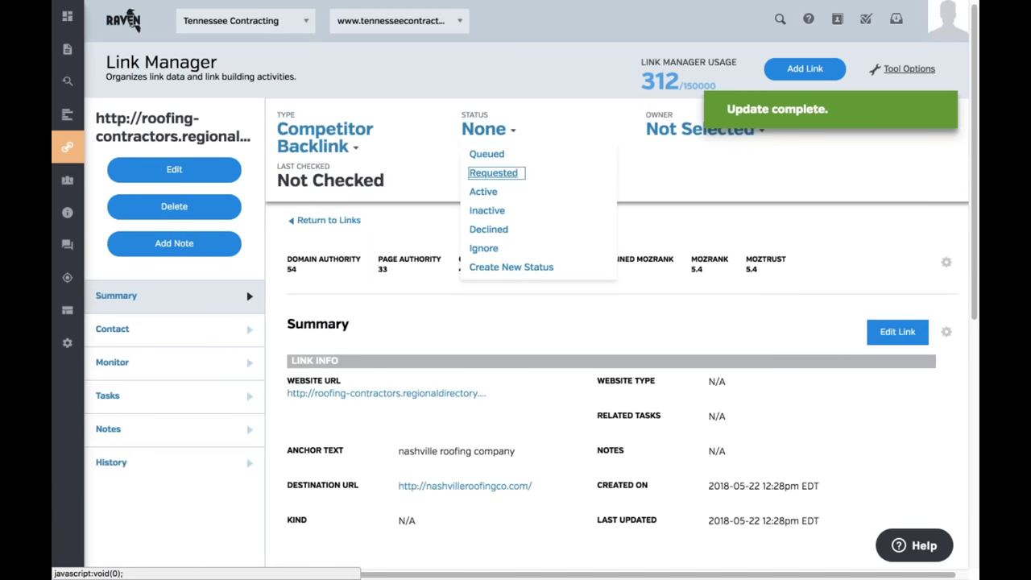
click(493, 172)
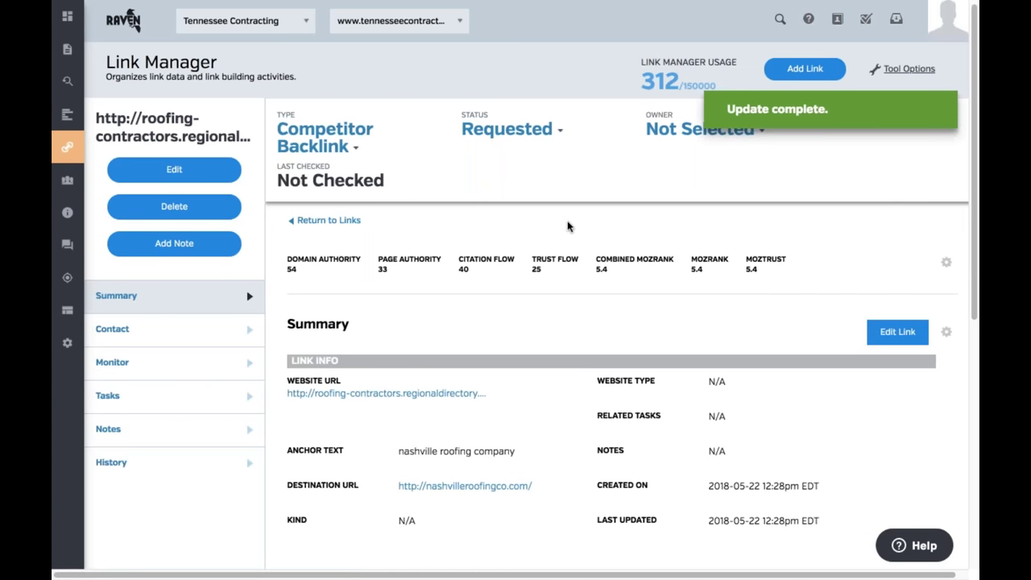
Configure link monitoring to check link records with "Requested" status and save the settings
click(909, 68)
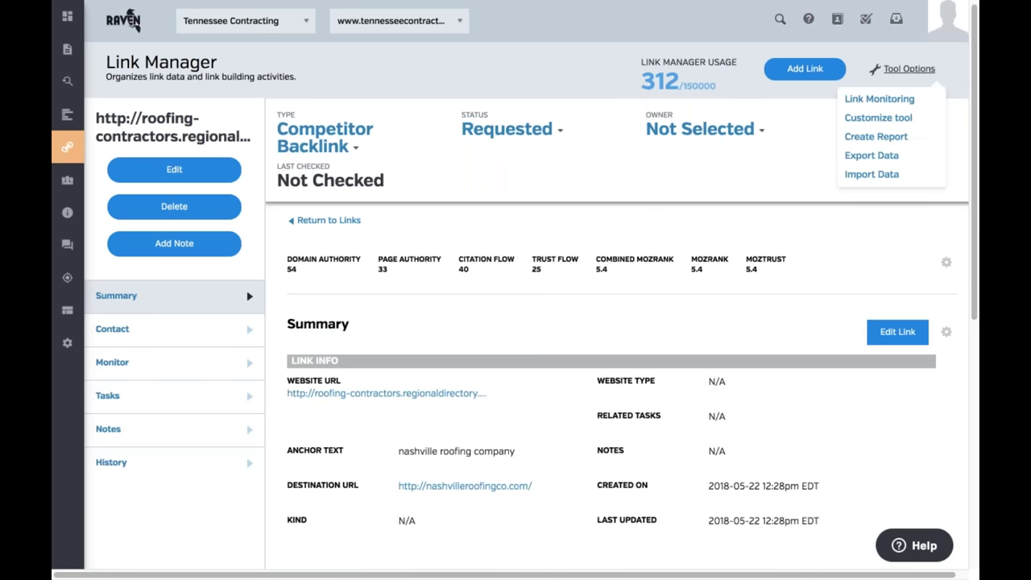
click(878, 99)
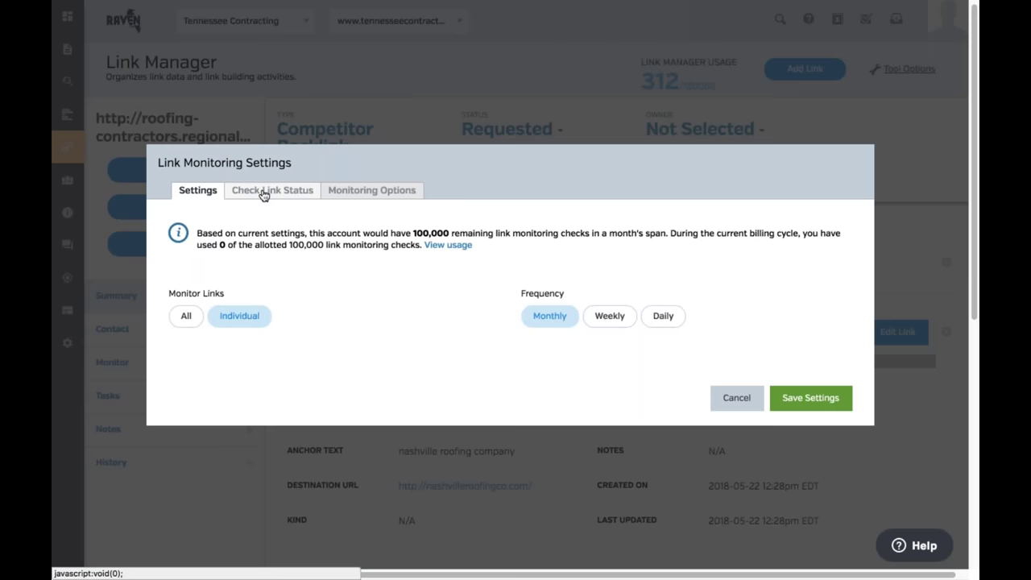
click(263, 194)
click(172, 316)
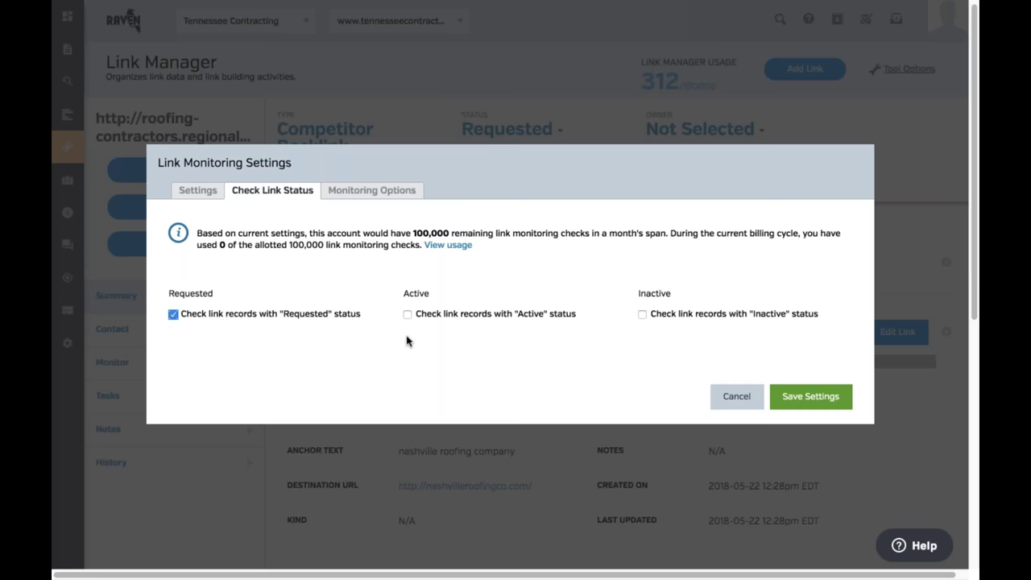
click(807, 397)
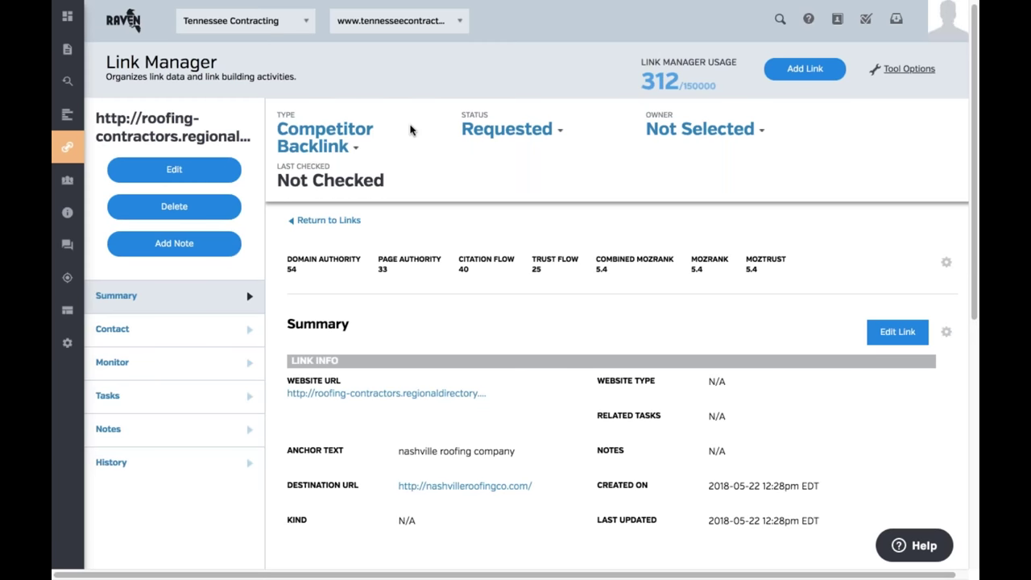
Edit the link, setting its website URL to tennesseecontractingservices.com and its website type to E-Commerce
scroll(541, 425, down, 2)
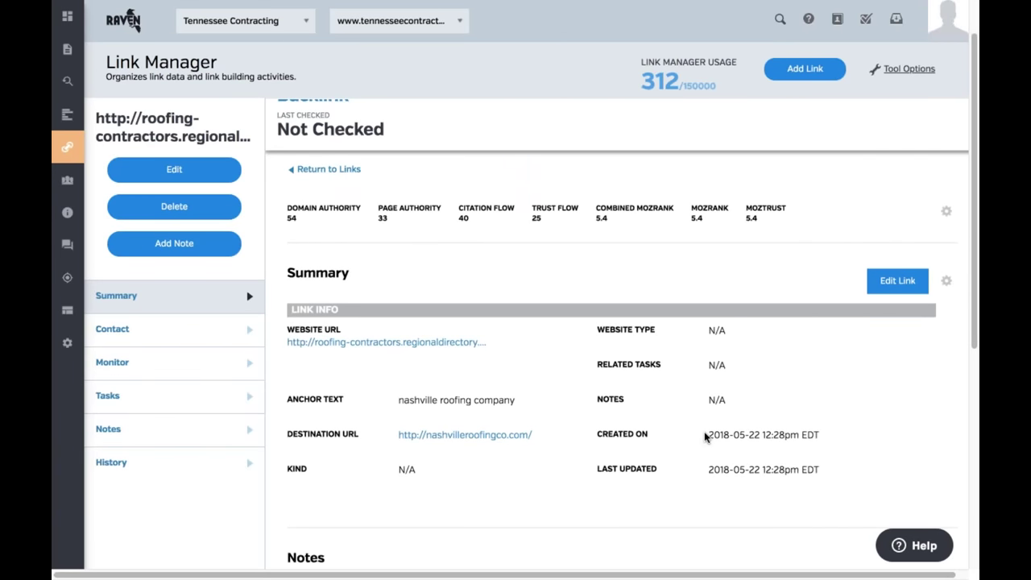
scroll(558, 436, up, 2)
click(909, 335)
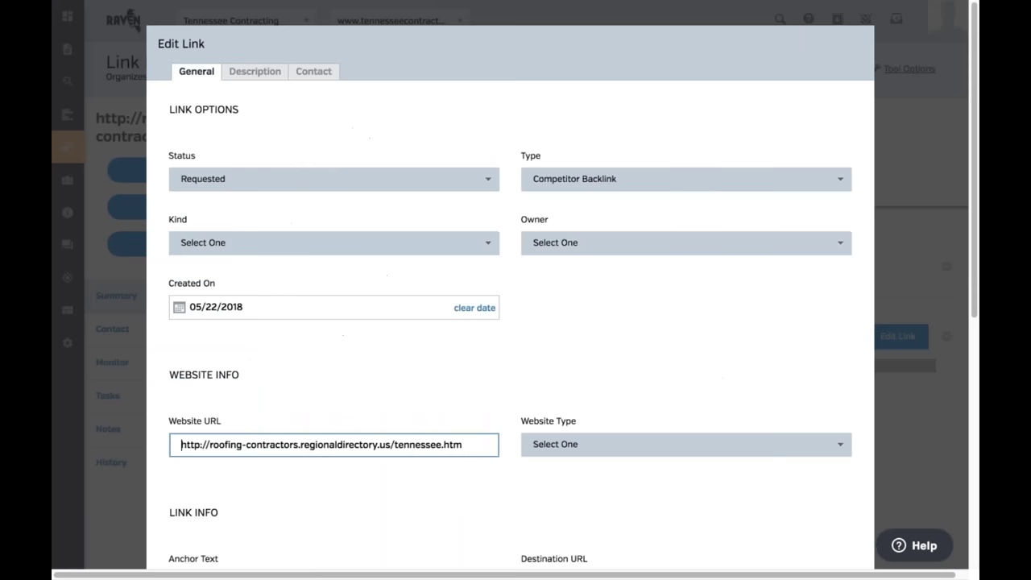
triple_click(298, 443)
text(tennesseecontrac)
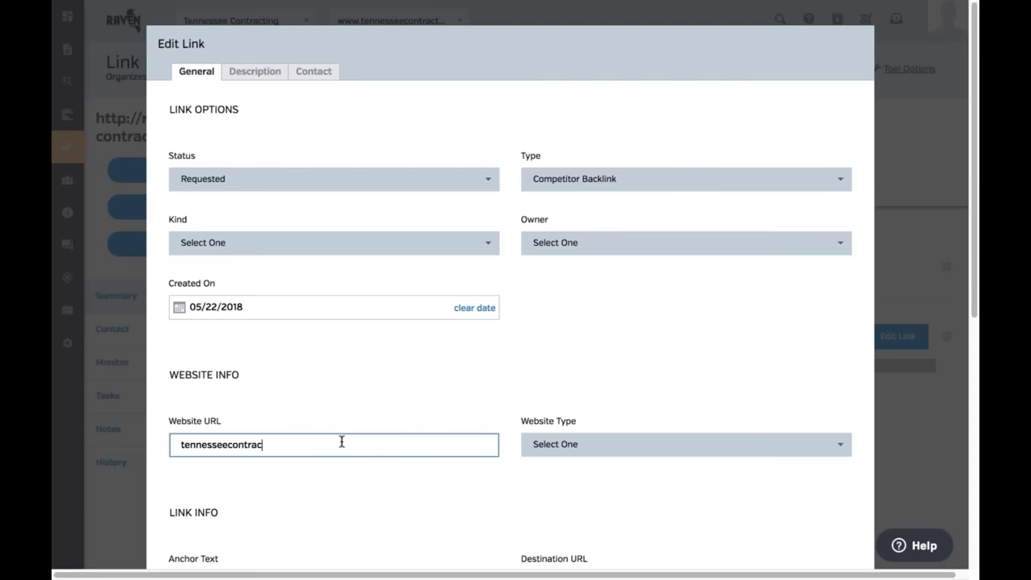
text(tingservices.com)
click(564, 445)
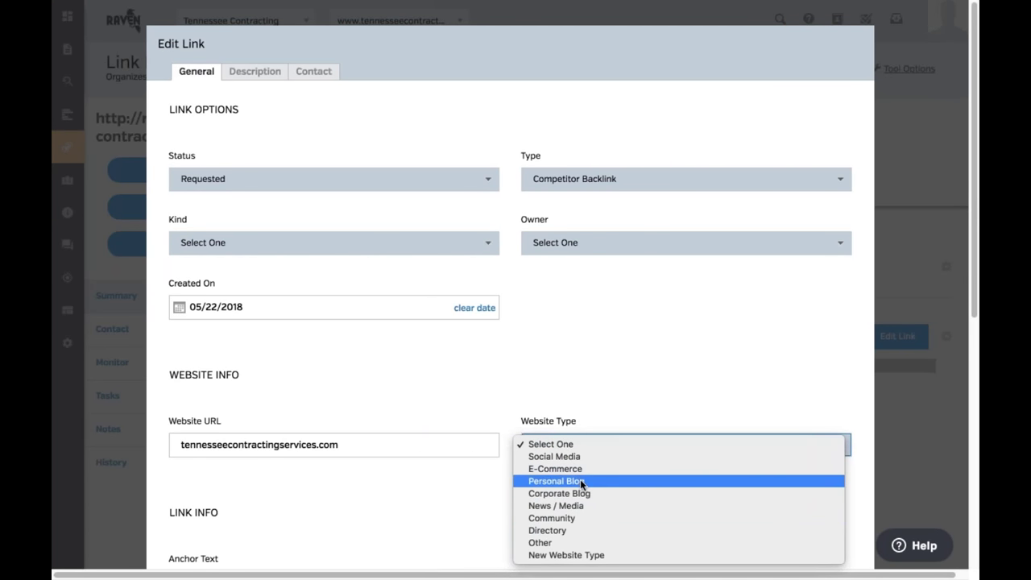
click(556, 469)
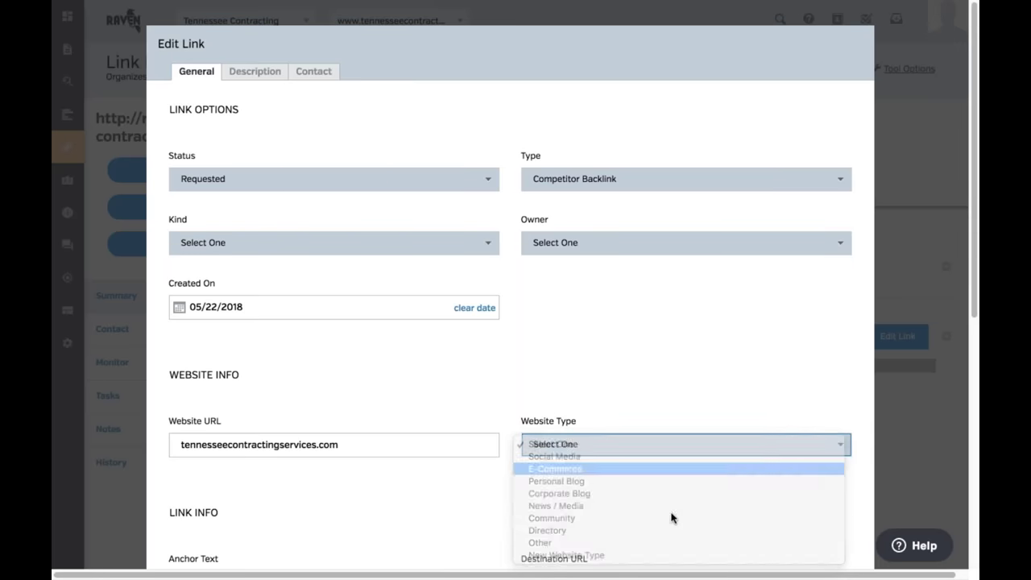
Copy the website URL into the destination URL so that it reads tennesseecontractingservices.com
scroll(698, 488, down, 5)
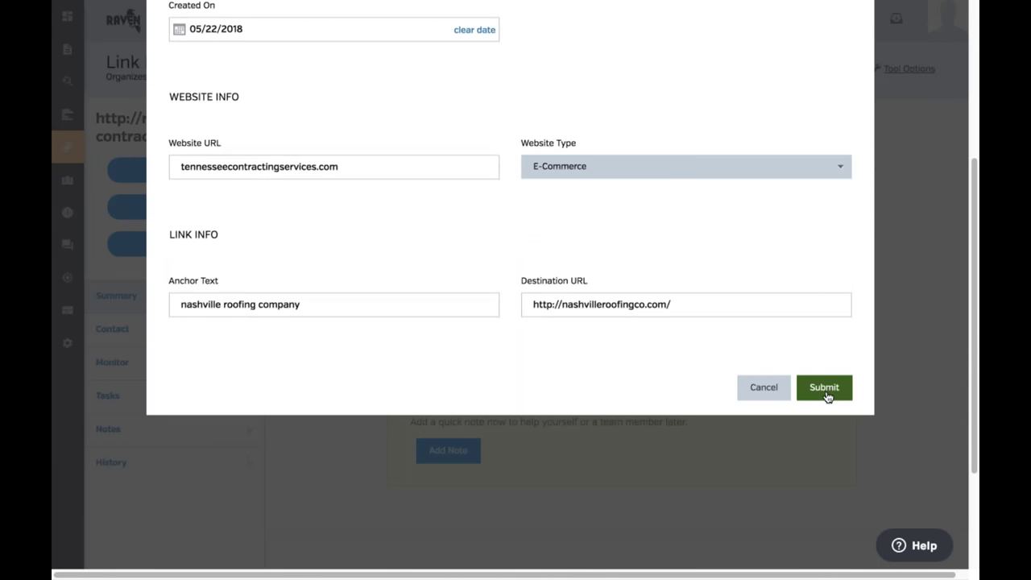
click(345, 161)
triple_click(320, 165)
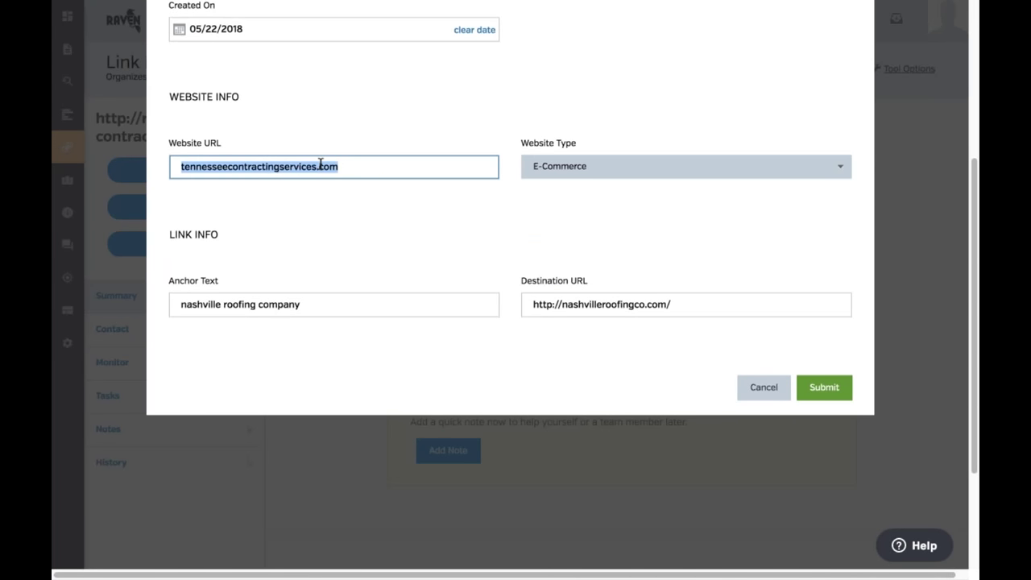
key(ctrl+c)
triple_click(604, 304)
key(ctrl+v)
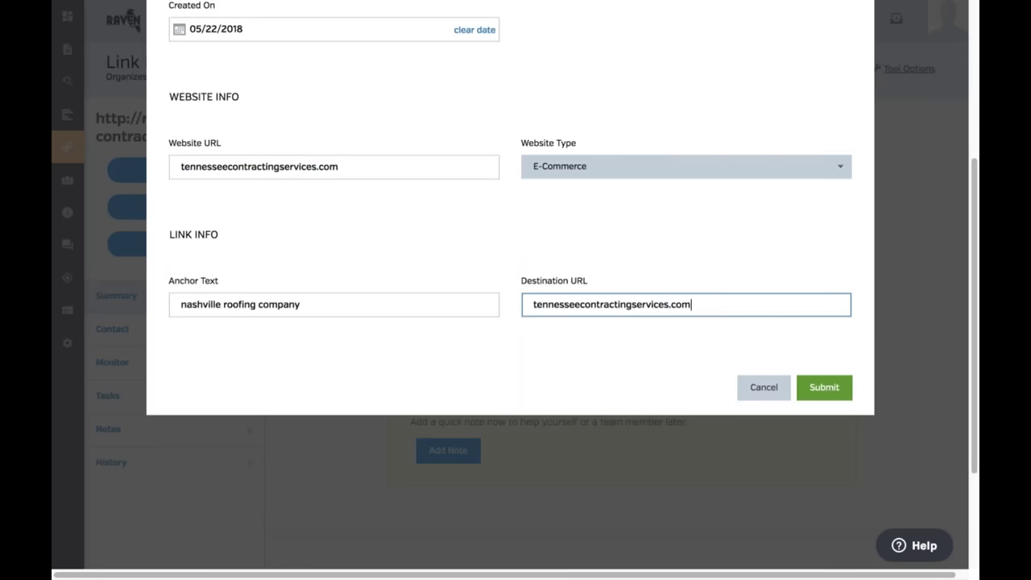
Set the link's anchor text to "Tennessee Contracting Service" and submit the link changes
triple_click(293, 302)
text(T)
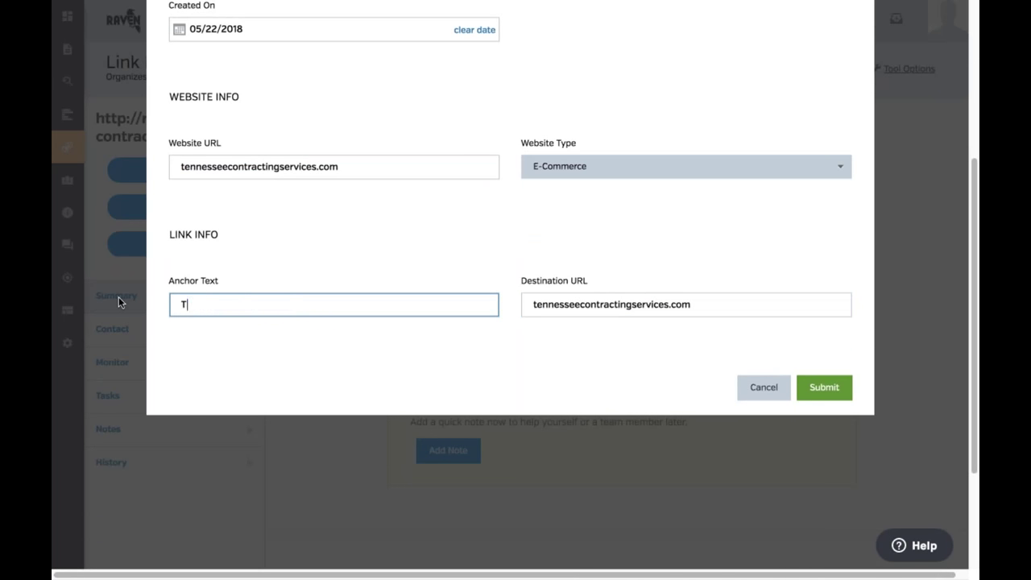
text(ennessee Contracting Servi)
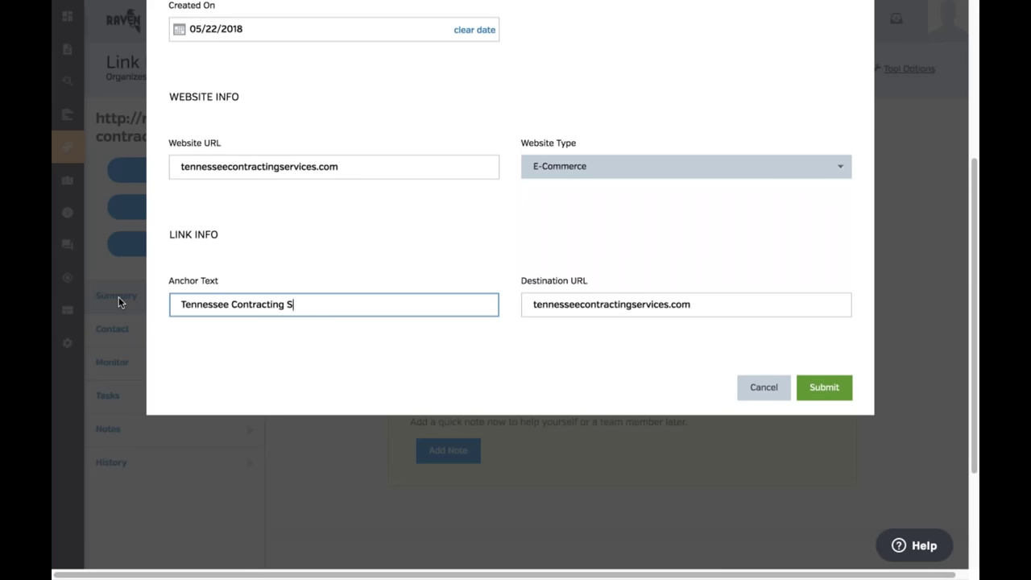
text(ce)
click(833, 391)
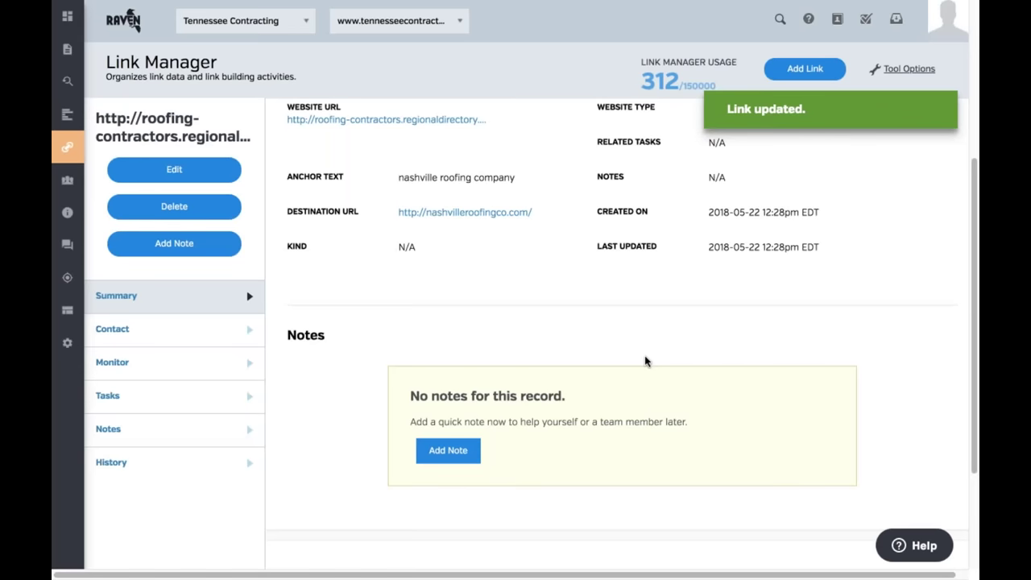
Add the note "Submitted this directory" to the link record
click(461, 456)
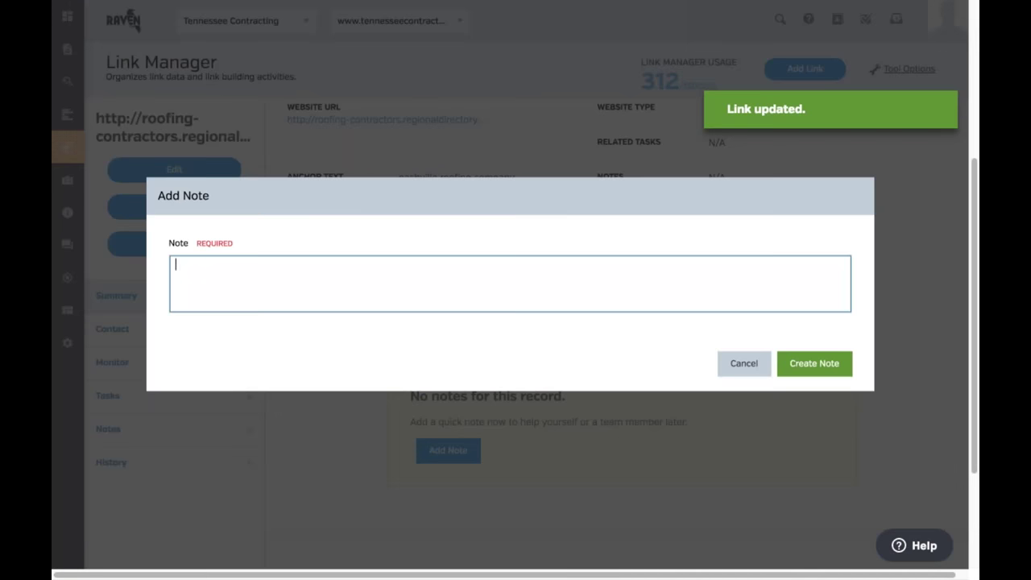
text(Submitted this dirctory.)
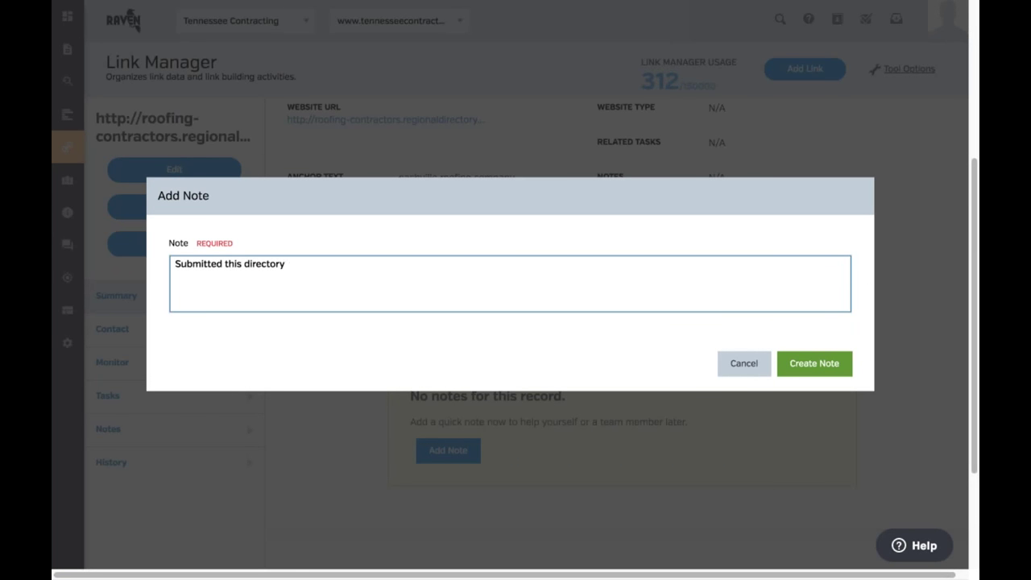
click(846, 366)
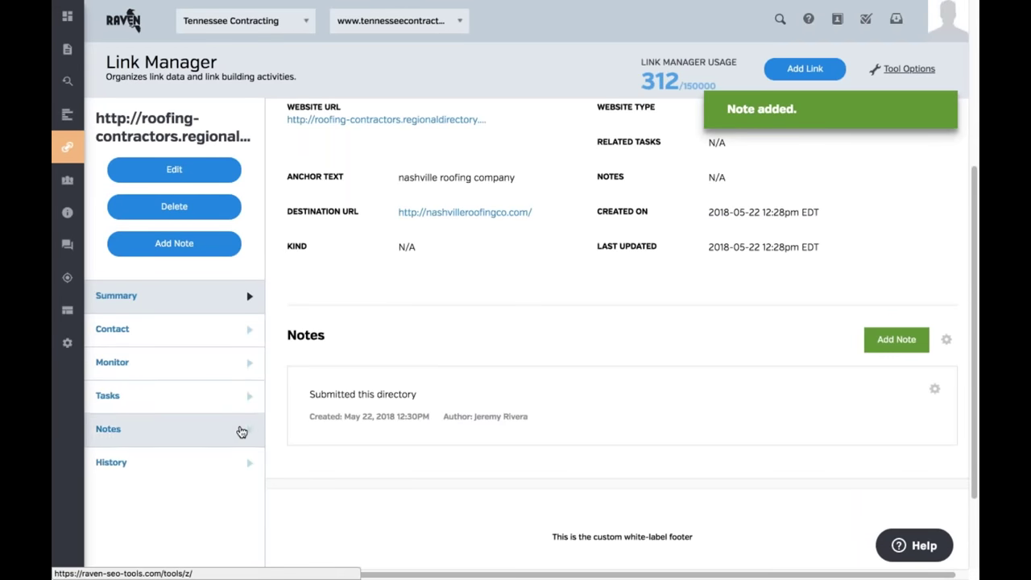
Create a task titled "Submit Directory" for this link record and assign it to the other listed team member
click(223, 394)
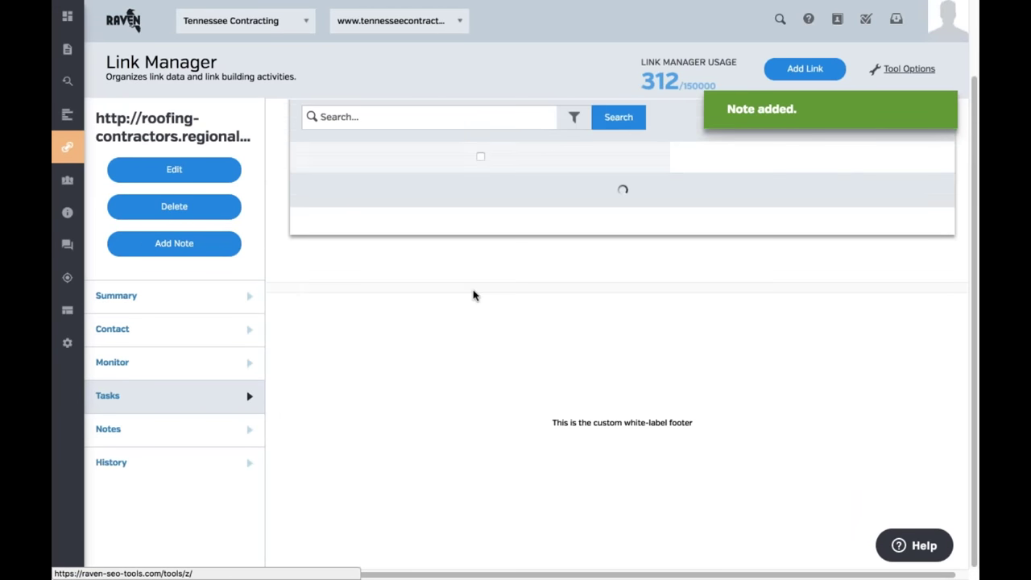
click(916, 159)
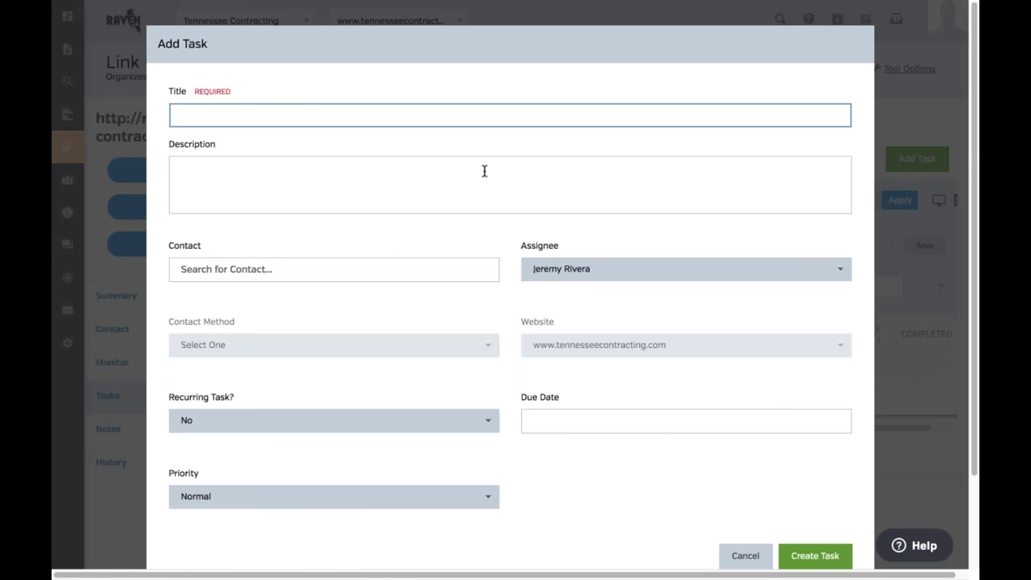
text(Submit Directory)
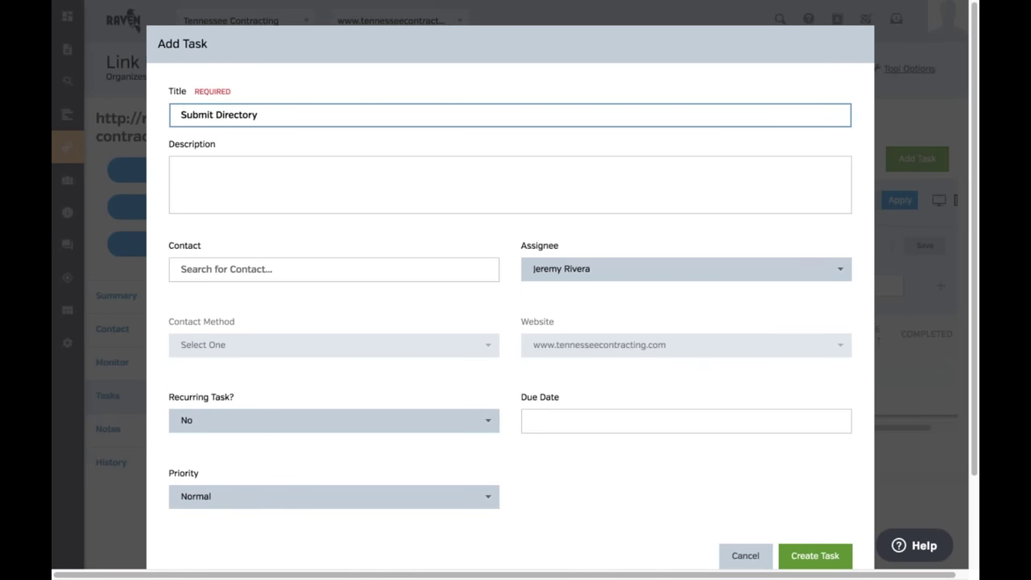
click(579, 269)
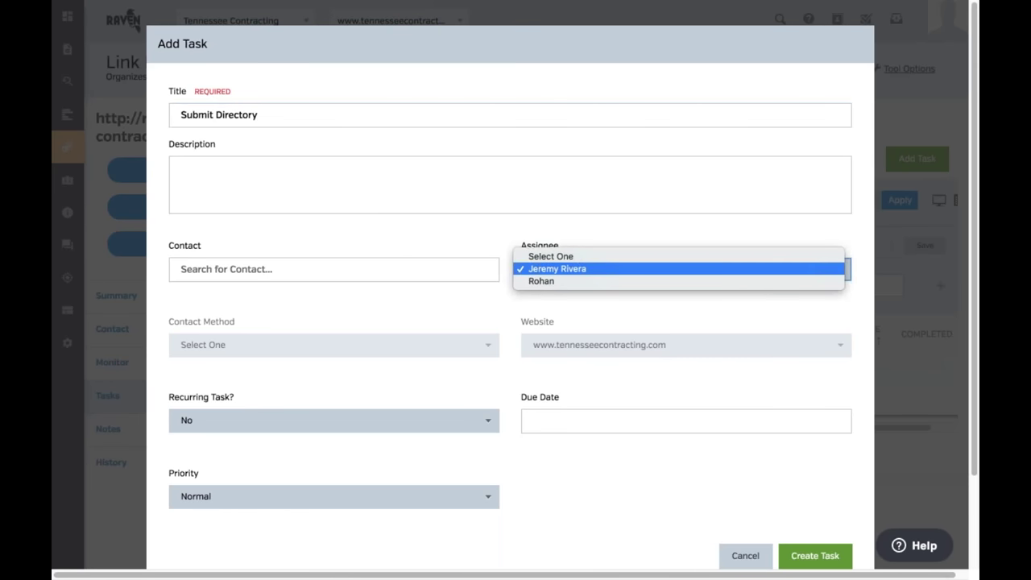
click(581, 280)
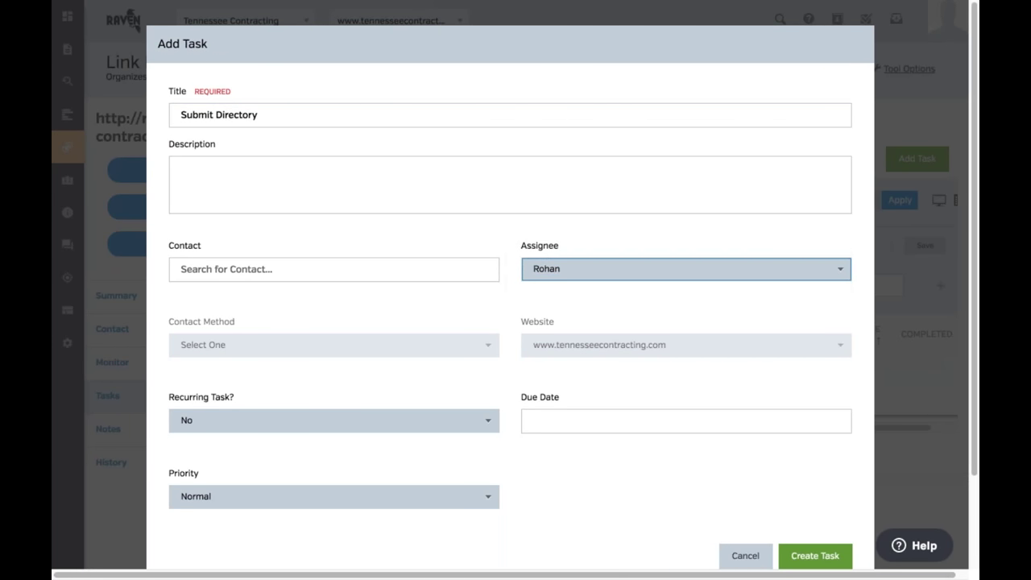
click(357, 269)
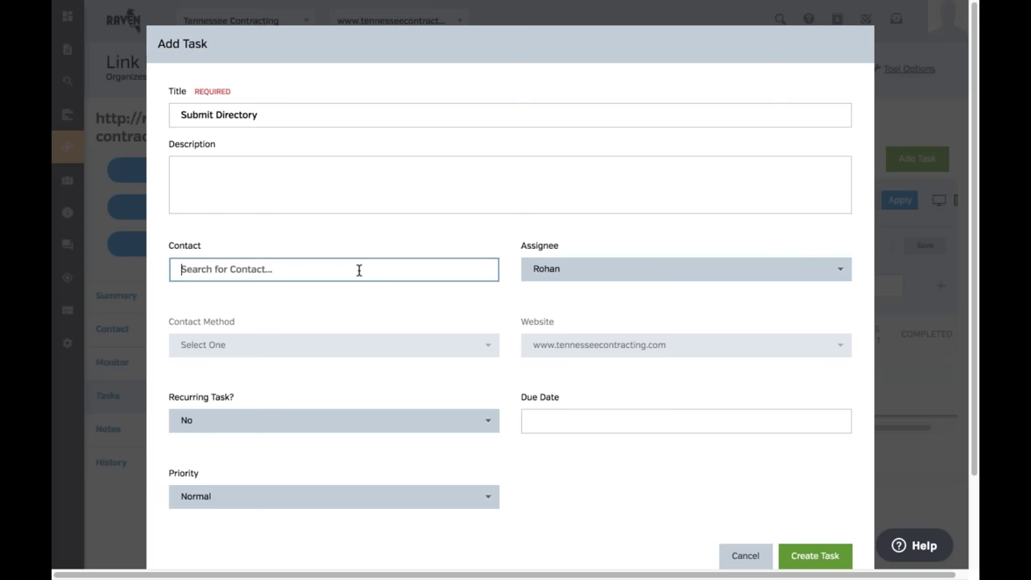
click(815, 555)
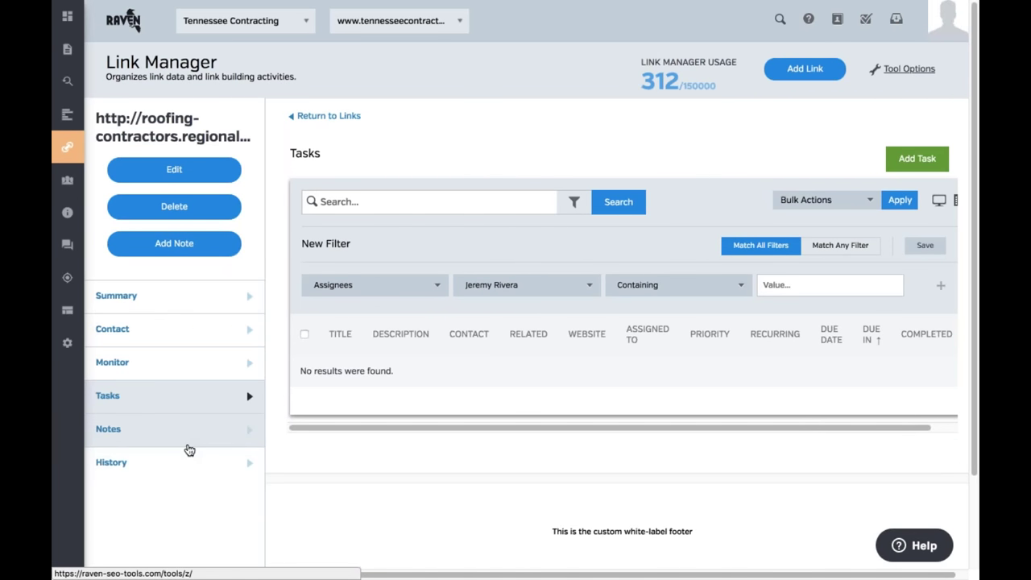
Return to the list of links and reopen the Tennessee Contracting Service record that has the Requested status
click(329, 124)
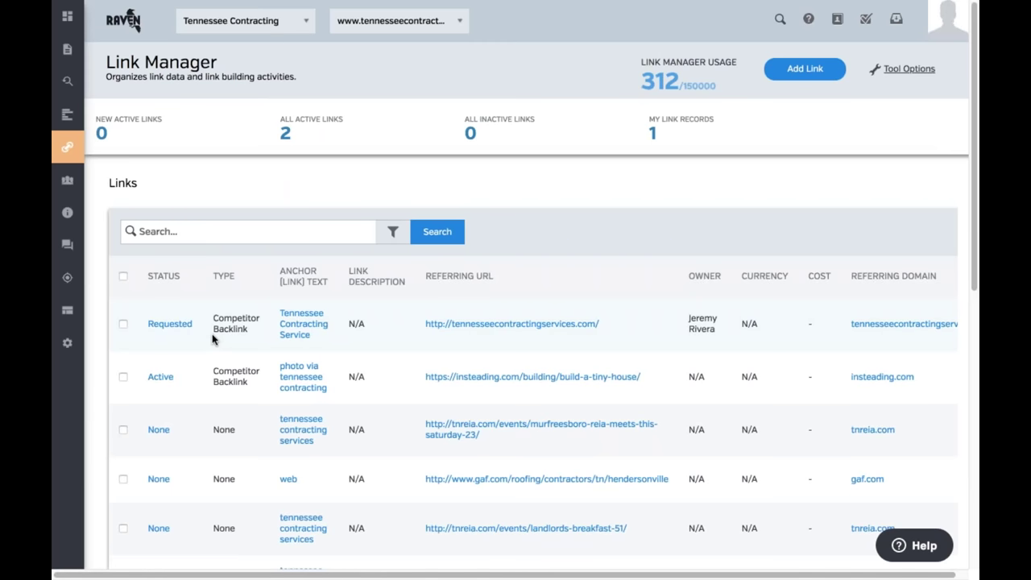
scroll(213, 339, down, 2)
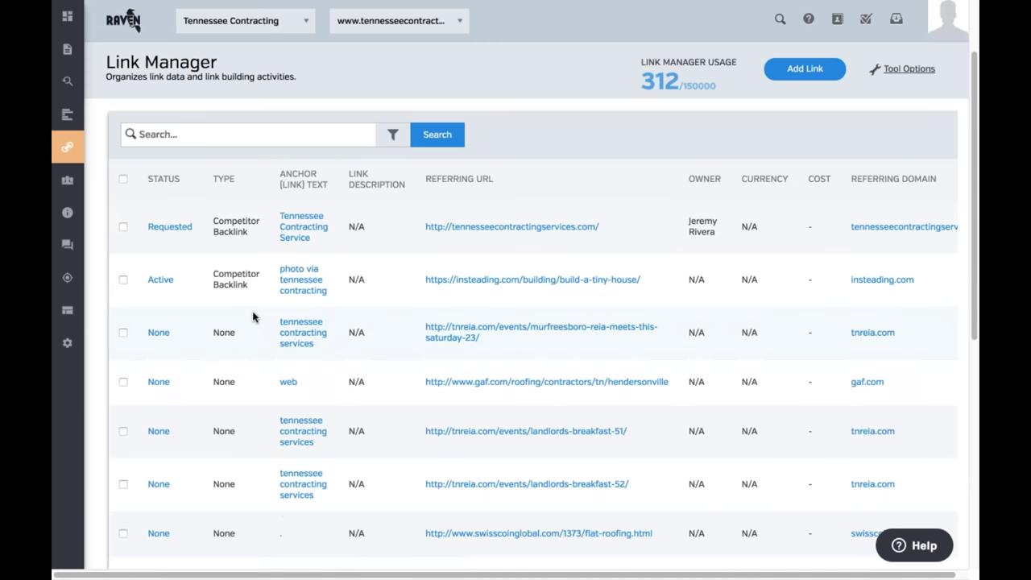
scroll(213, 339, up, 2)
mouse_move(97, 148)
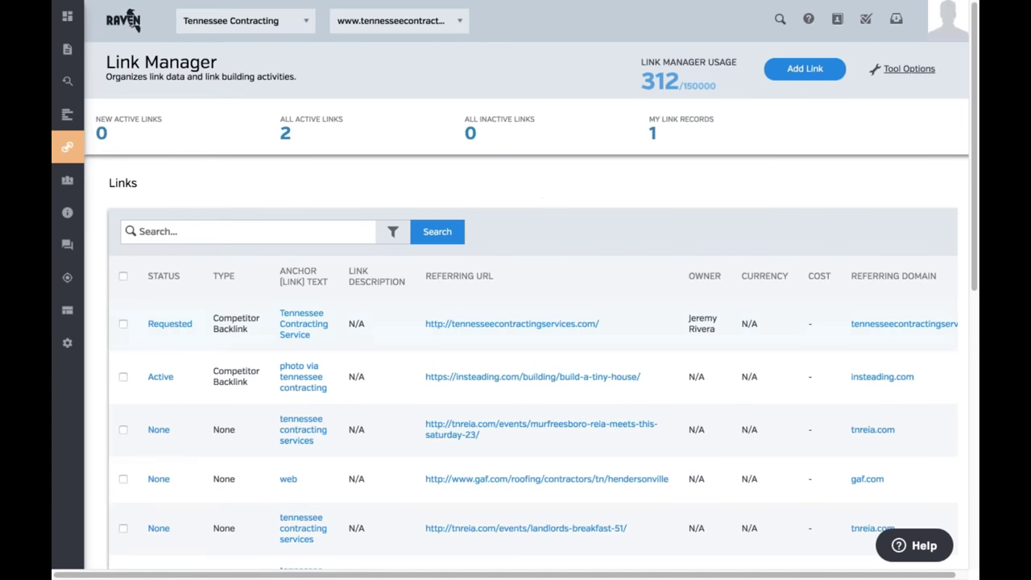
click(170, 324)
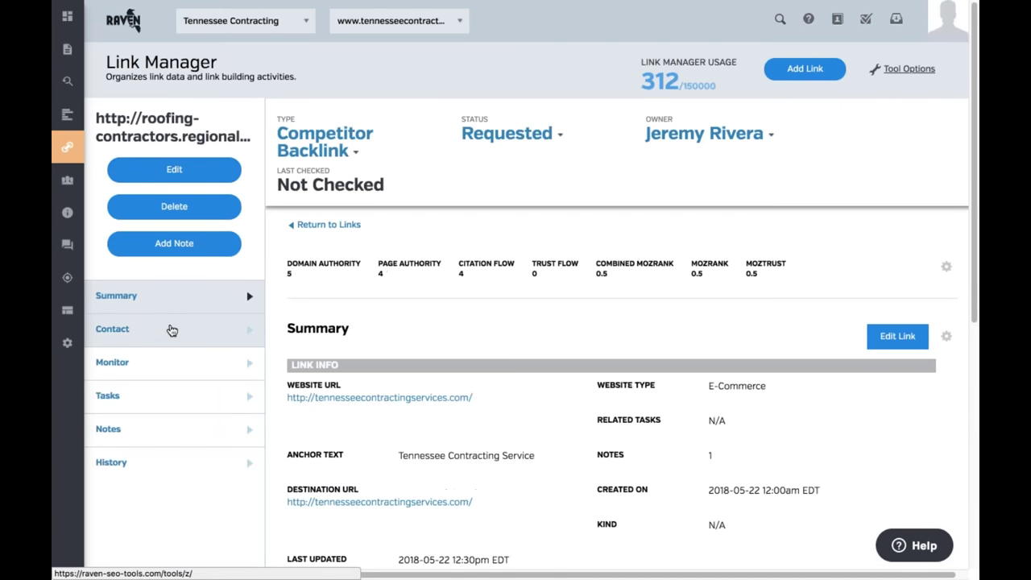
Examine the basic info, website, email, social networks, phone and address sections of the link's new contact form, leaving without creating a contact
click(171, 329)
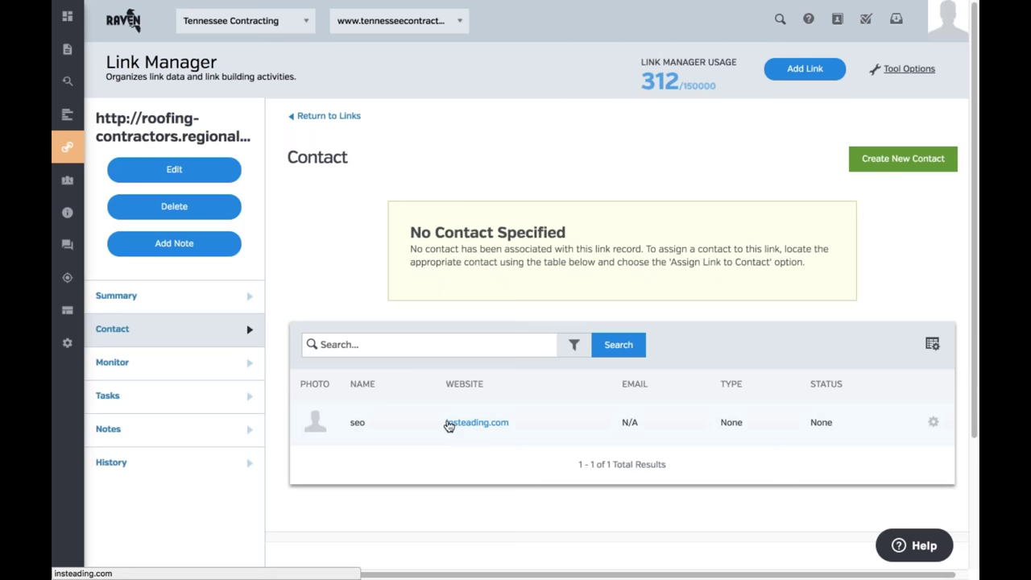
click(899, 165)
click(391, 143)
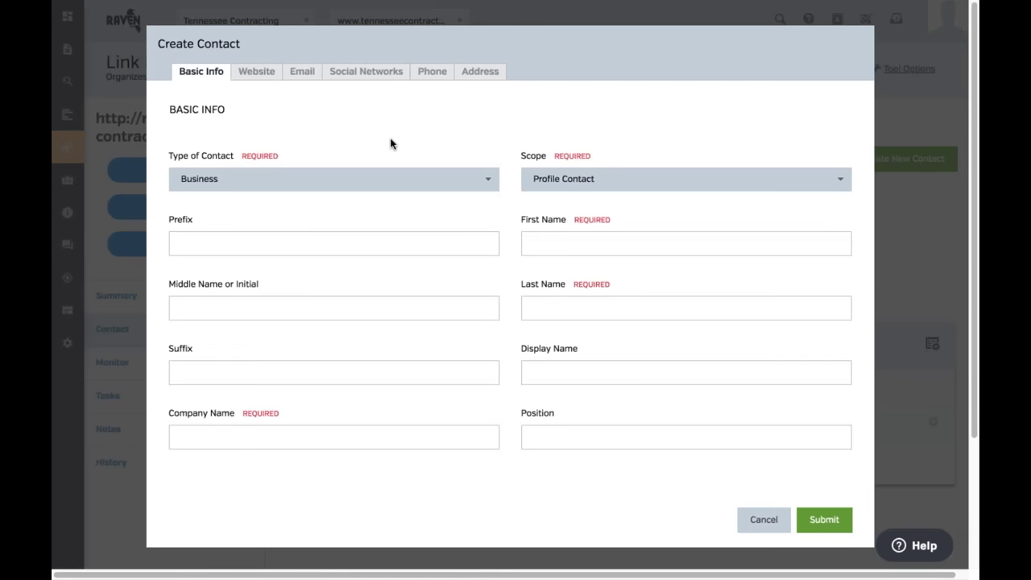
click(258, 74)
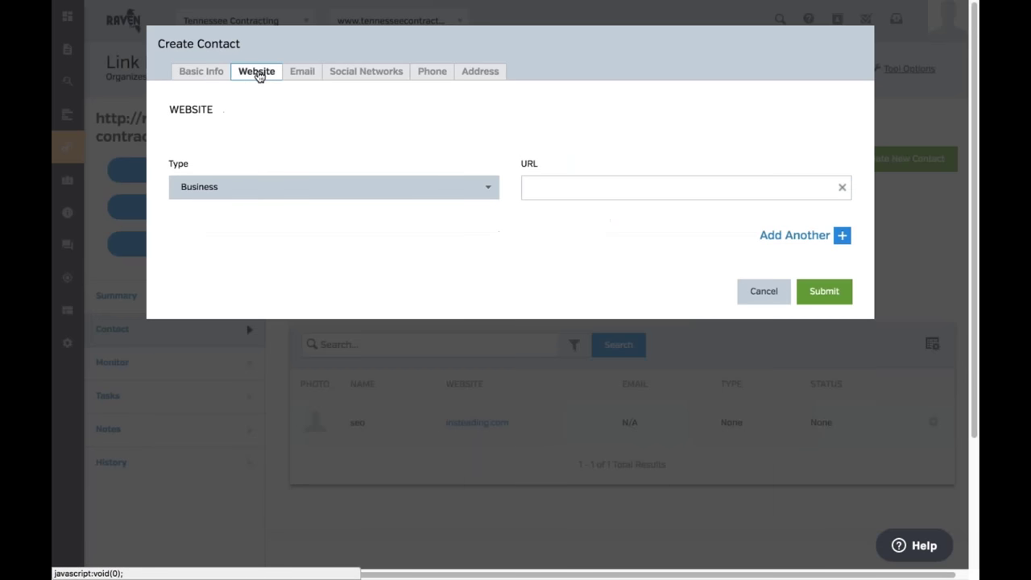
click(303, 74)
click(354, 76)
click(433, 75)
click(481, 74)
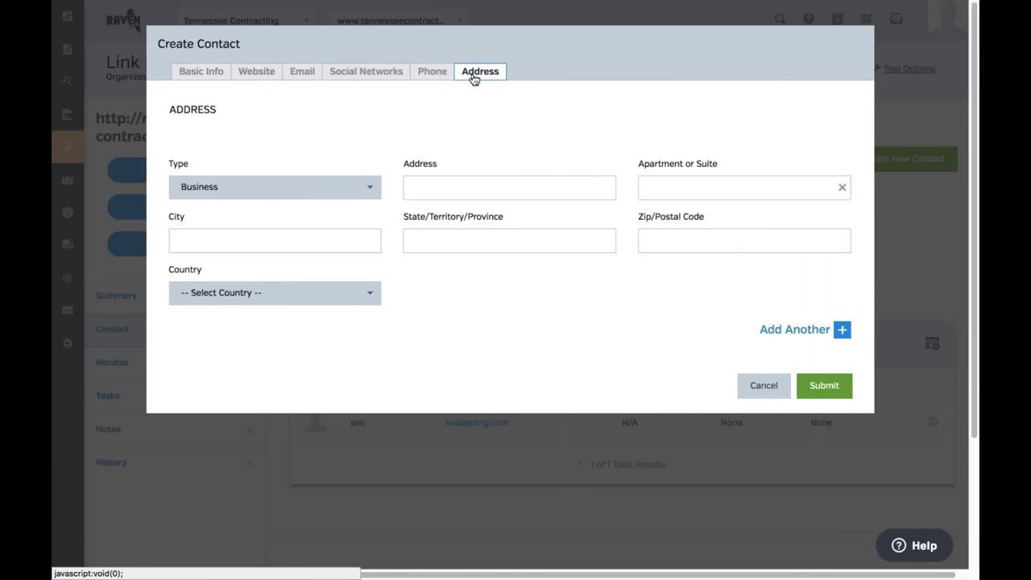
click(420, 77)
click(364, 75)
click(306, 76)
click(251, 75)
click(202, 73)
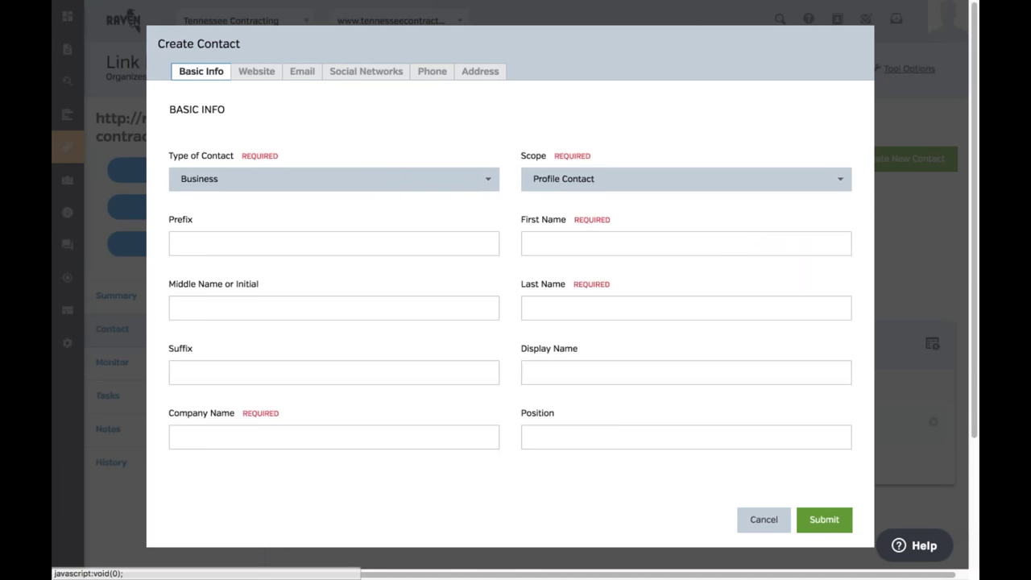
click(766, 522)
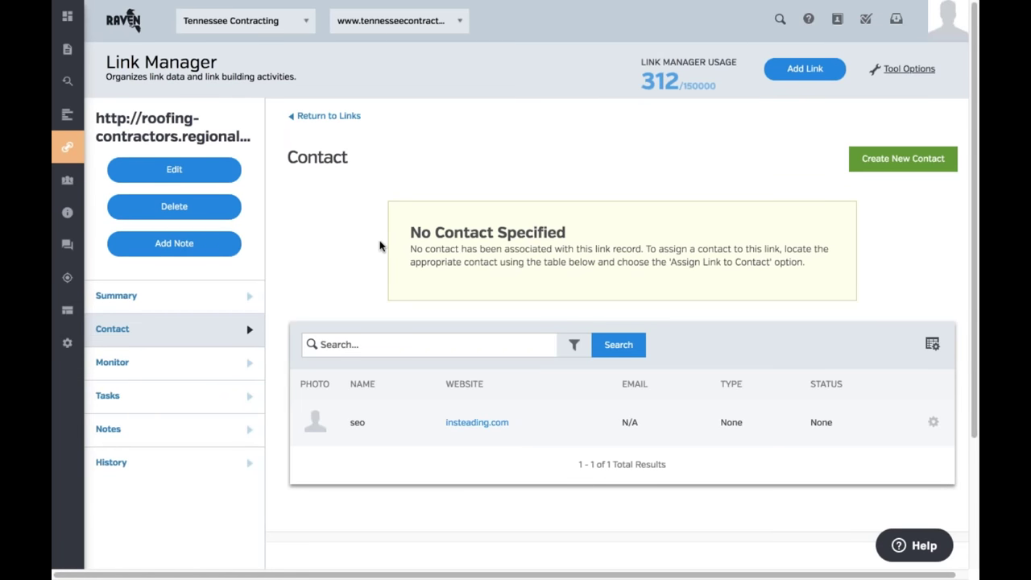
Open the Site Performance tool from the competitor research tools
mouse_move(69, 177)
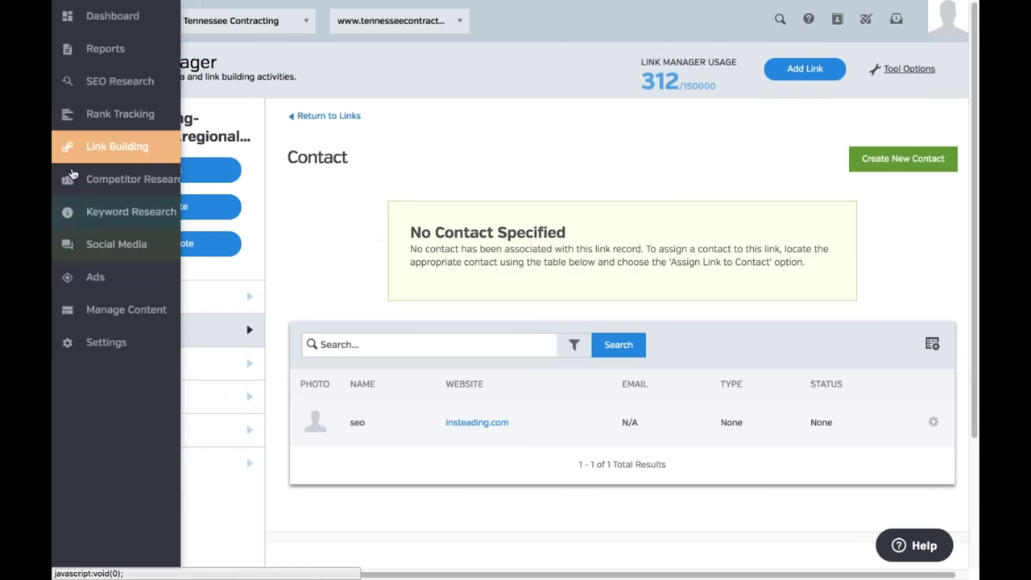
click(137, 153)
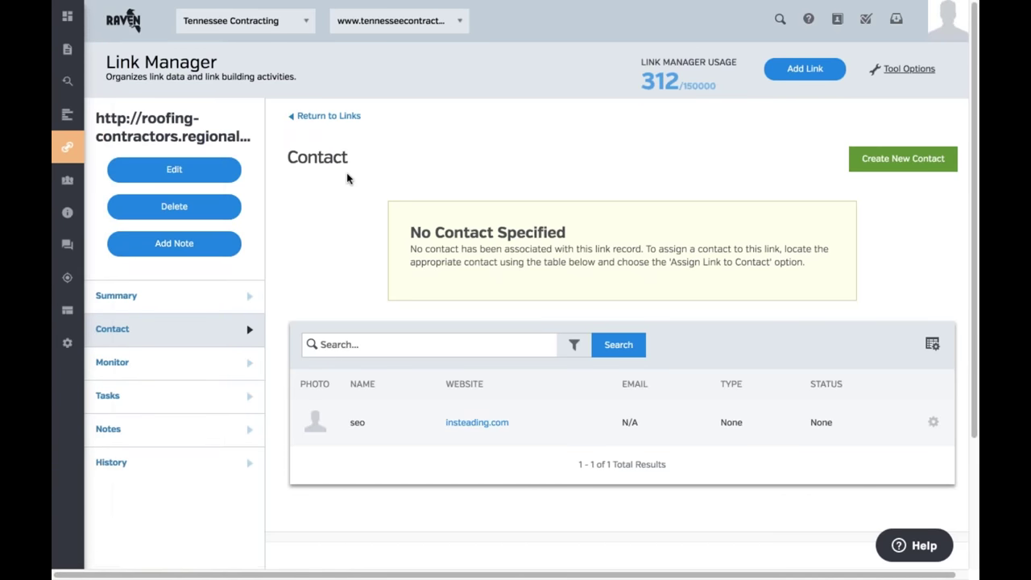
mouse_move(72, 209)
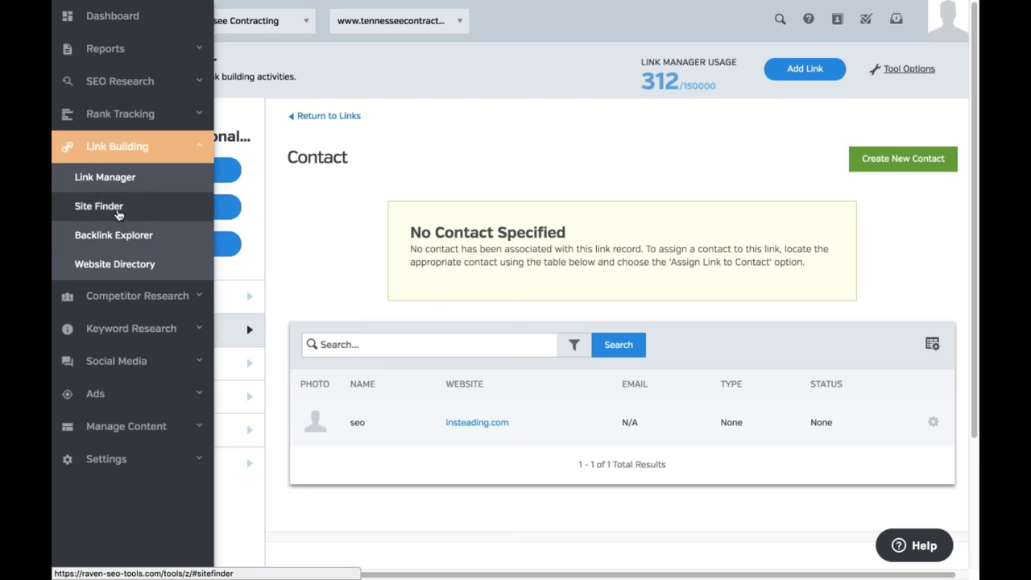
click(132, 296)
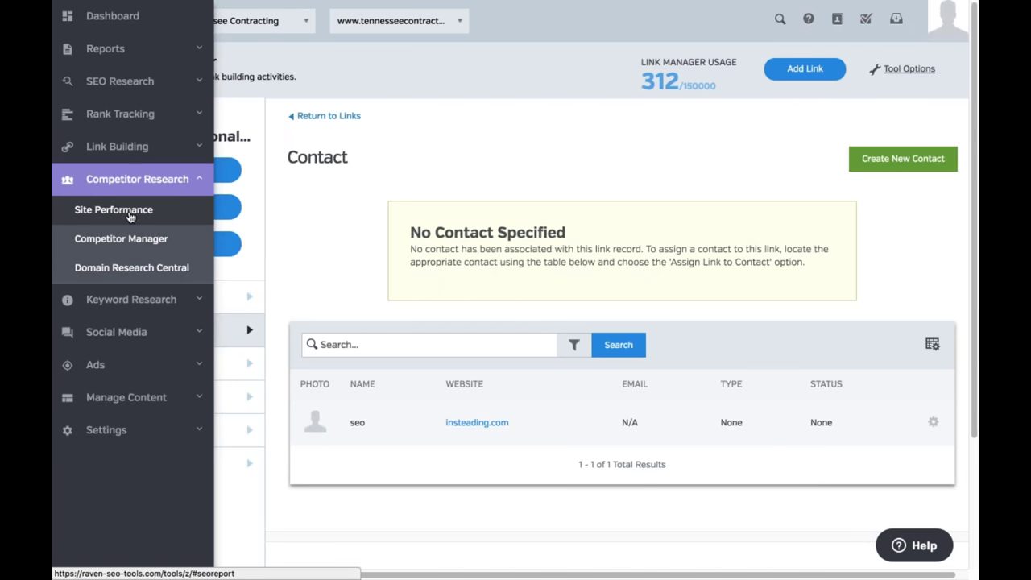
click(129, 215)
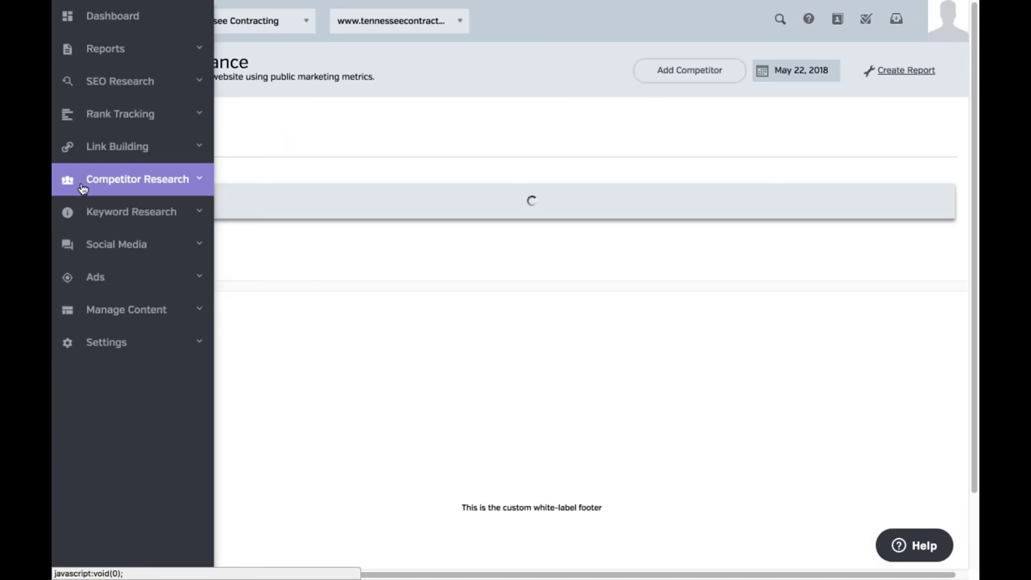
click(90, 187)
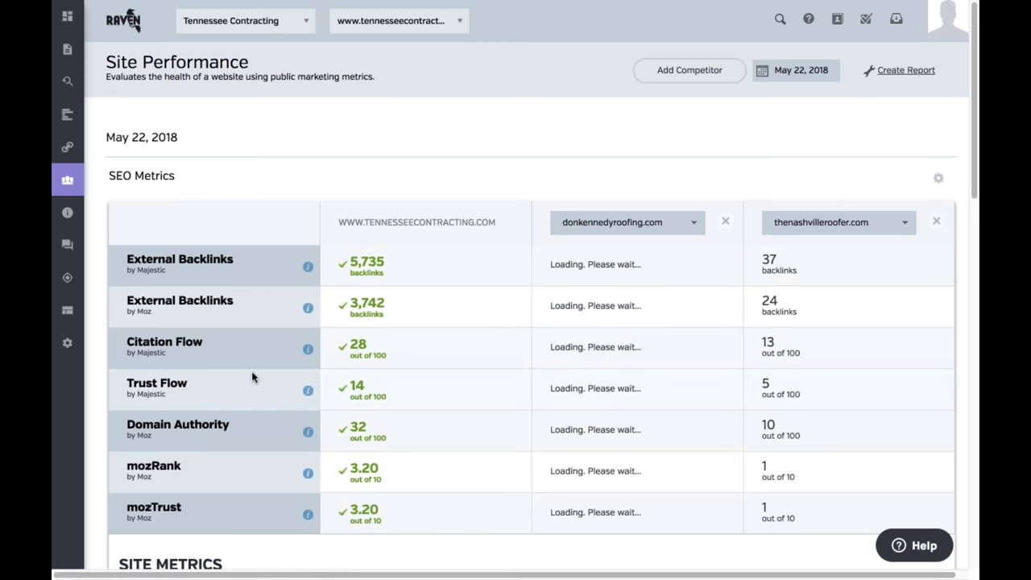
Examine the SEO, site and social metrics of the website against donkennedyroofing.com and thenashvilleroofer.com
scroll(253, 373, down, 5)
scroll(256, 346, down, 3)
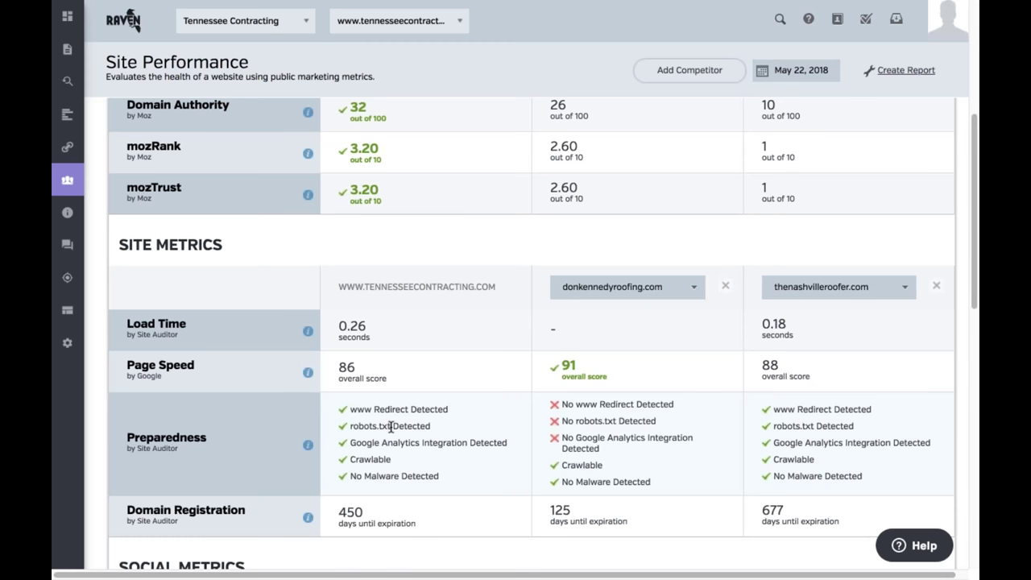
scroll(391, 427, down, 5)
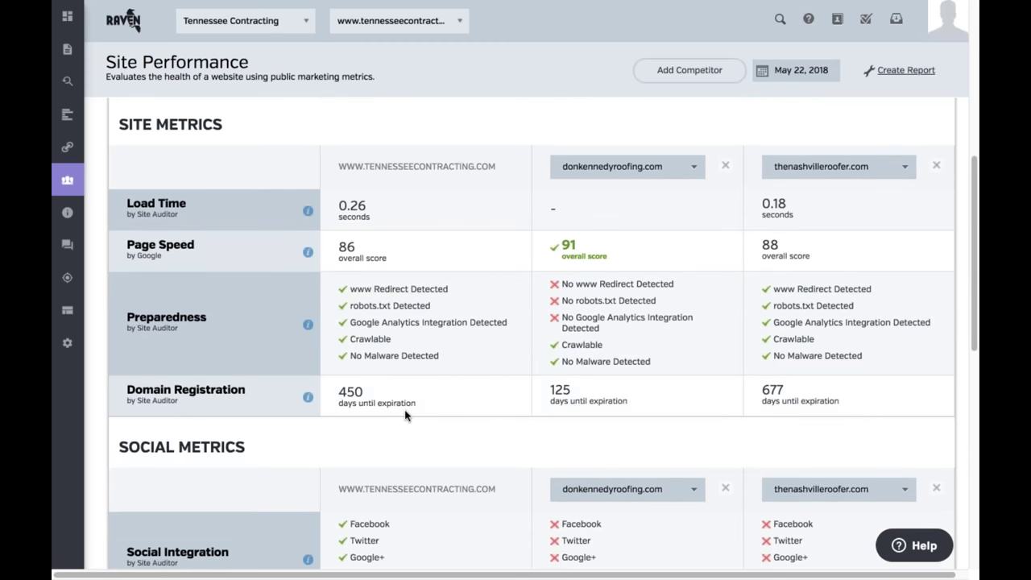
scroll(407, 409, down, 2)
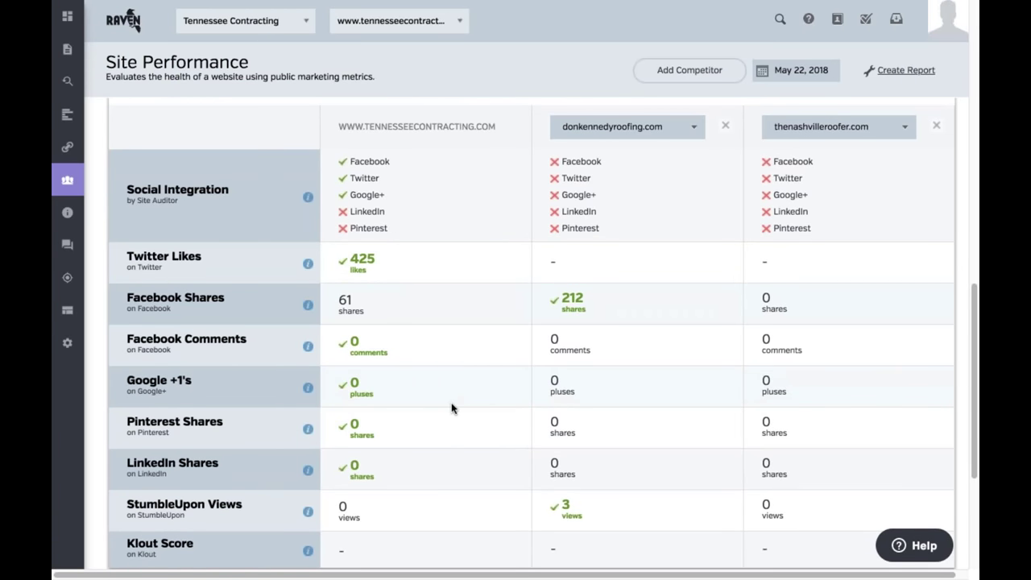
scroll(449, 405, down, 2)
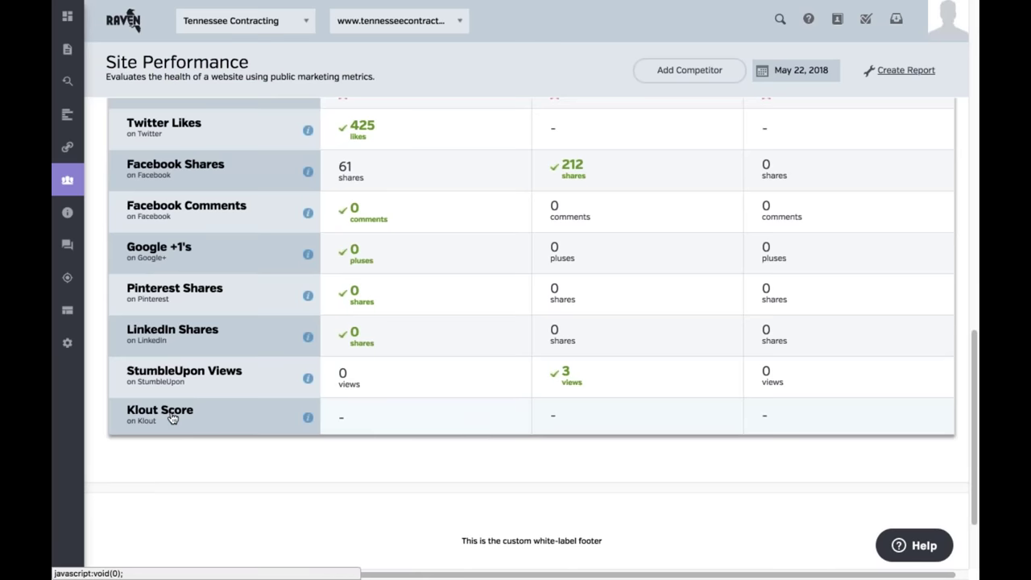
scroll(460, 481, up, 1)
scroll(446, 483, up, 10)
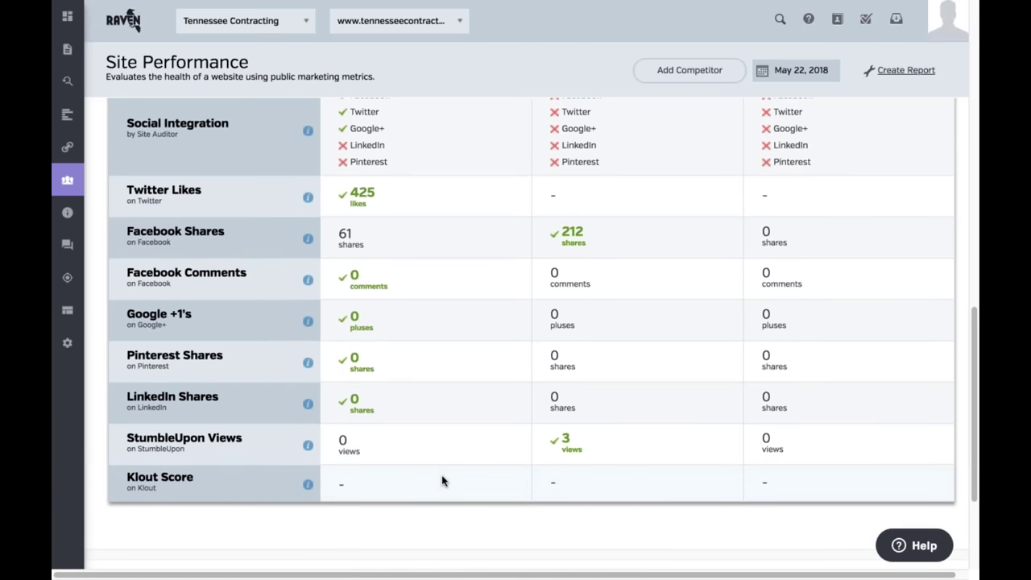
scroll(445, 471, up, 5)
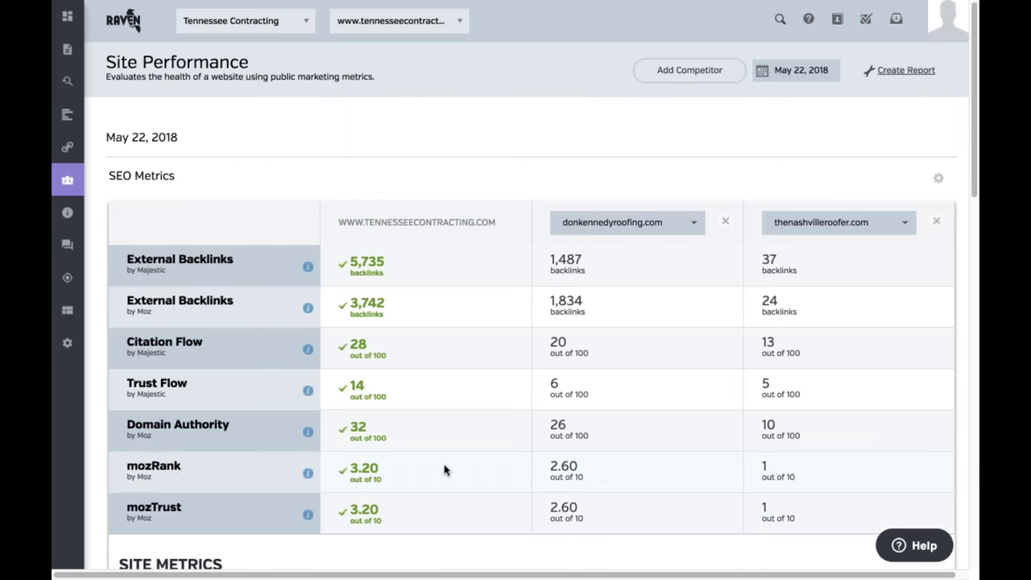
Compare the metrics with April 12, 2018, and remove donkennedyroofing.com and thenashvilleroofer.com from the comparison
click(796, 70)
click(759, 99)
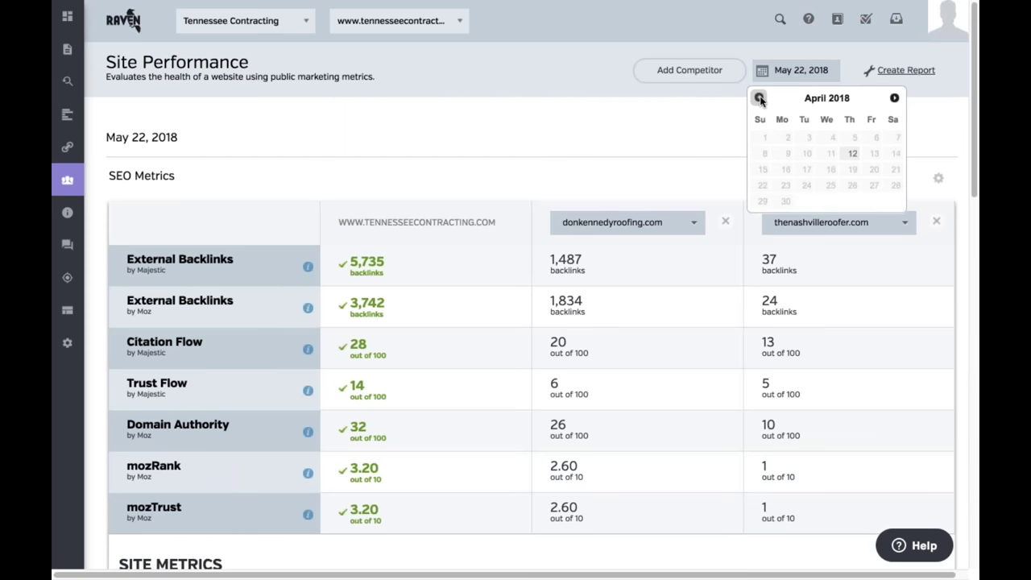
click(850, 152)
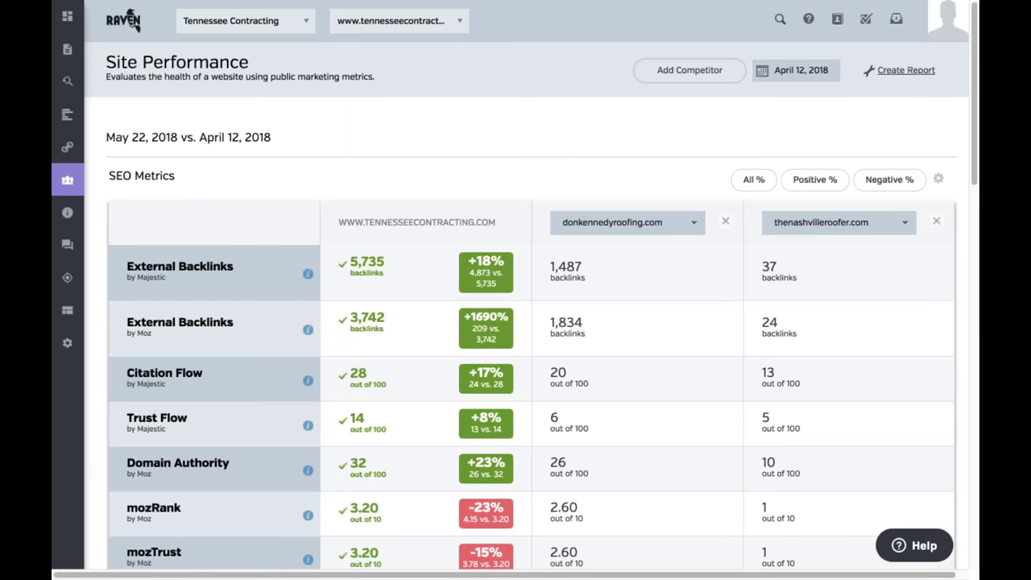
click(725, 221)
click(937, 223)
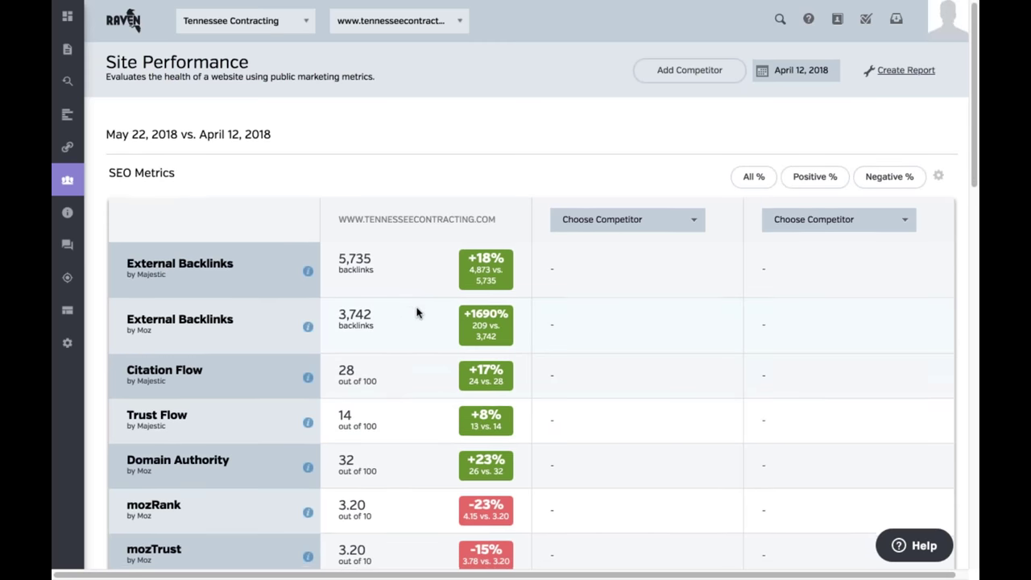
Check the website's metric changes across the page, and generate and view the Site Performance report
scroll(411, 306, down, 3)
scroll(415, 311, down, 5)
scroll(414, 314, down, 3)
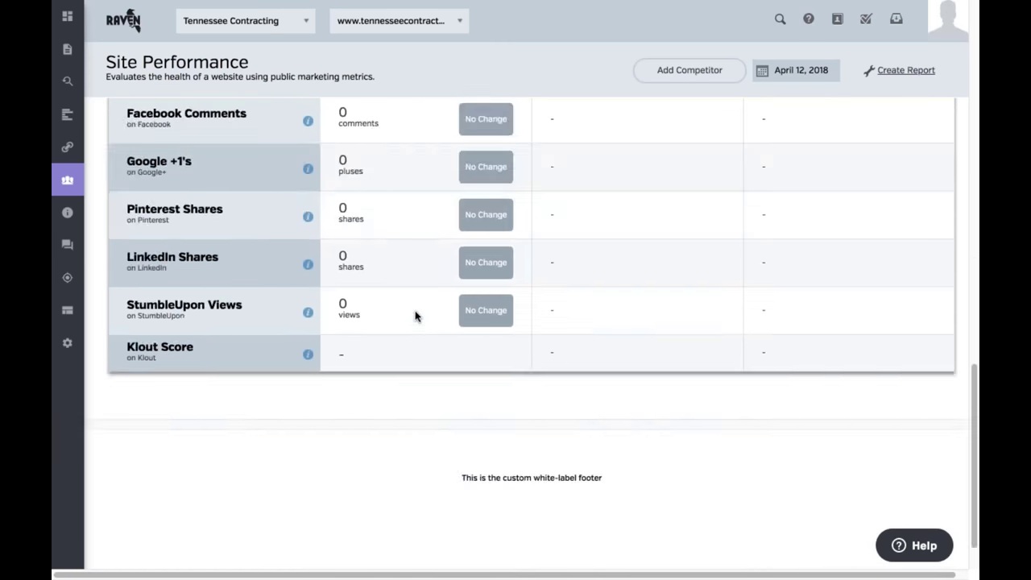
scroll(417, 308, up, 20)
click(902, 84)
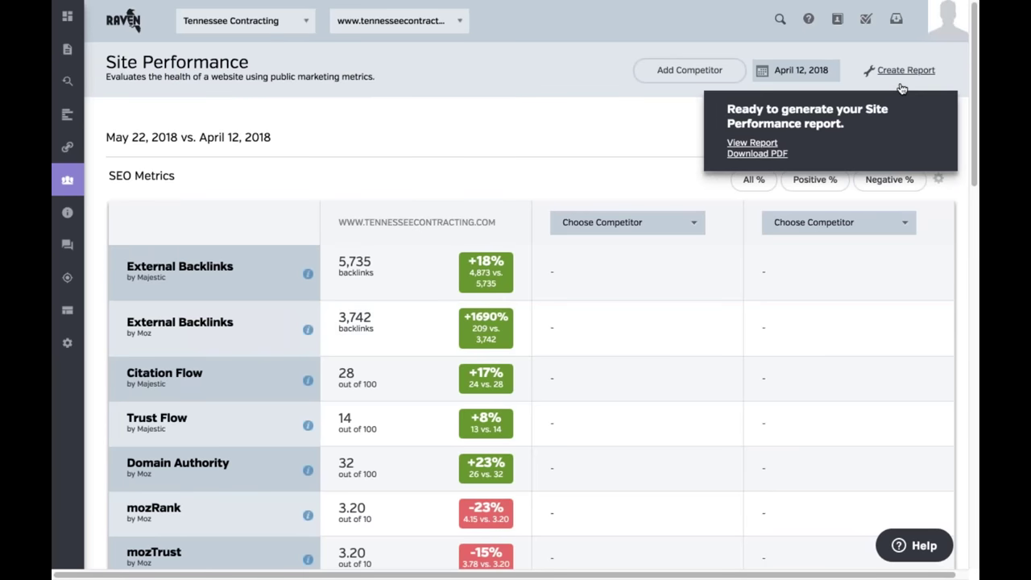
click(751, 143)
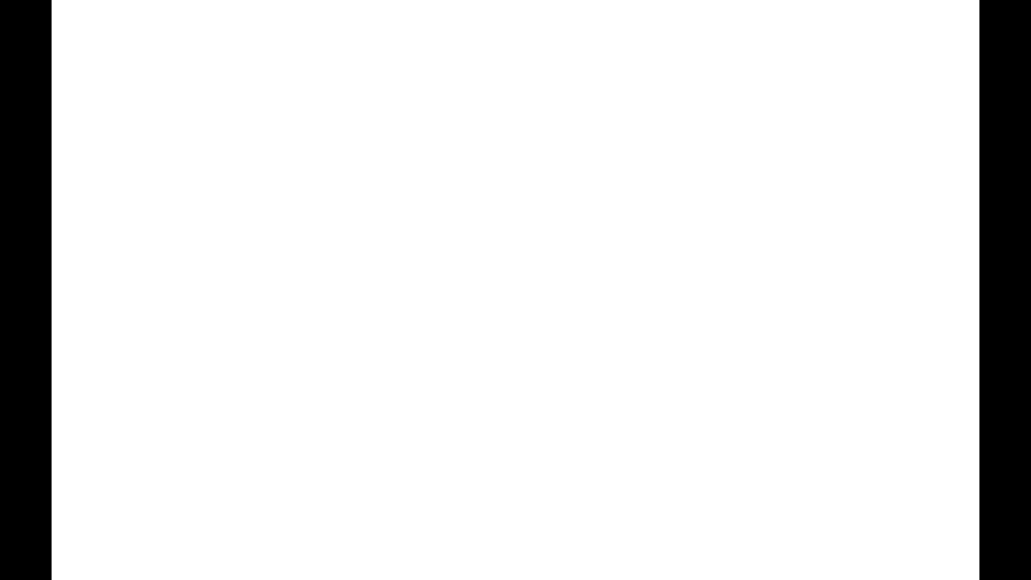
Close the blank tab, the Roofing Contractors in Tennessee tab and the Regional Directory submission tab
mouse_move(715, 4)
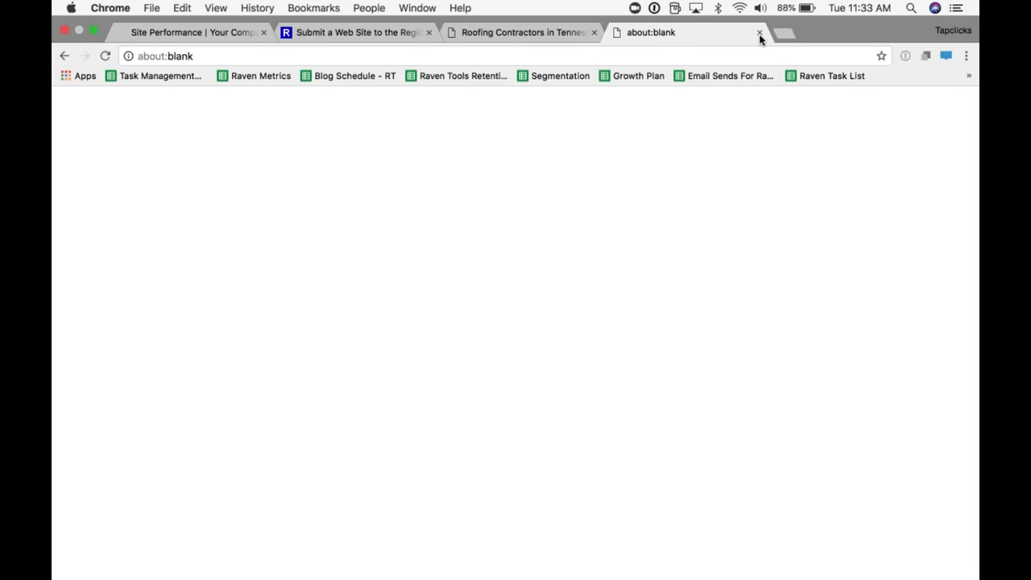
click(759, 33)
click(594, 33)
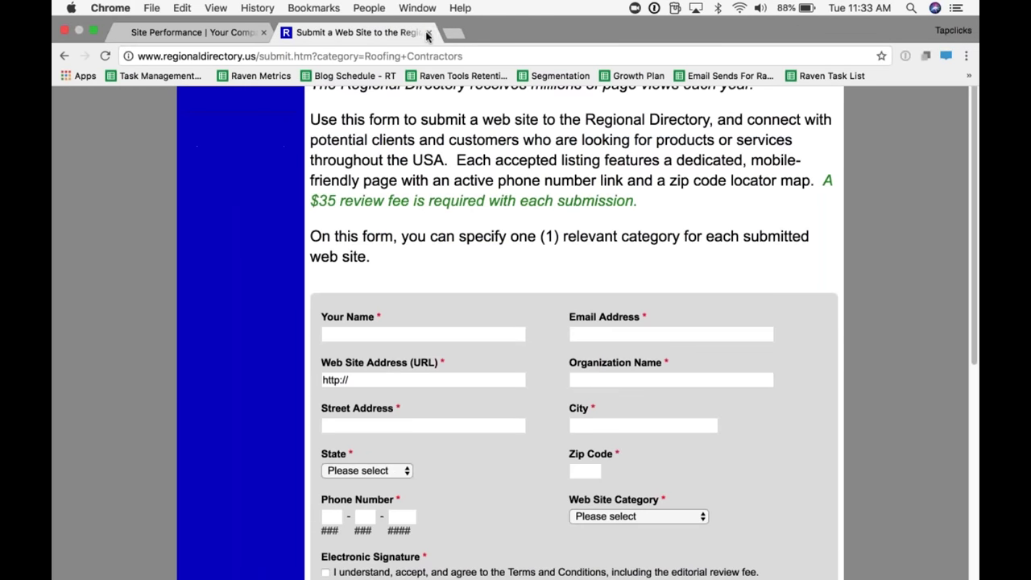
click(429, 33)
Open the Competitor Manager and view the form for adding competitors without adding any
mouse_move(68, 213)
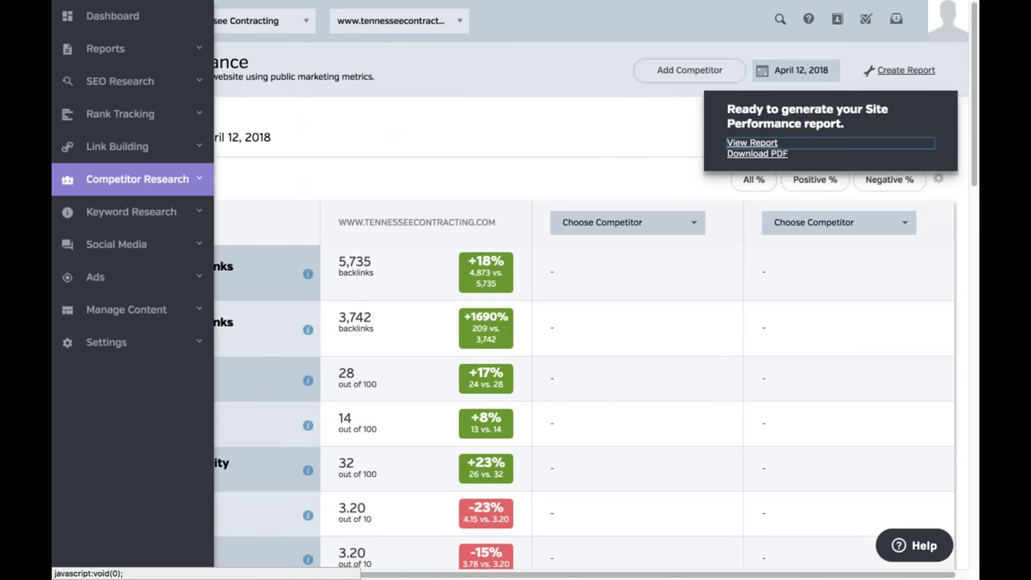
click(122, 240)
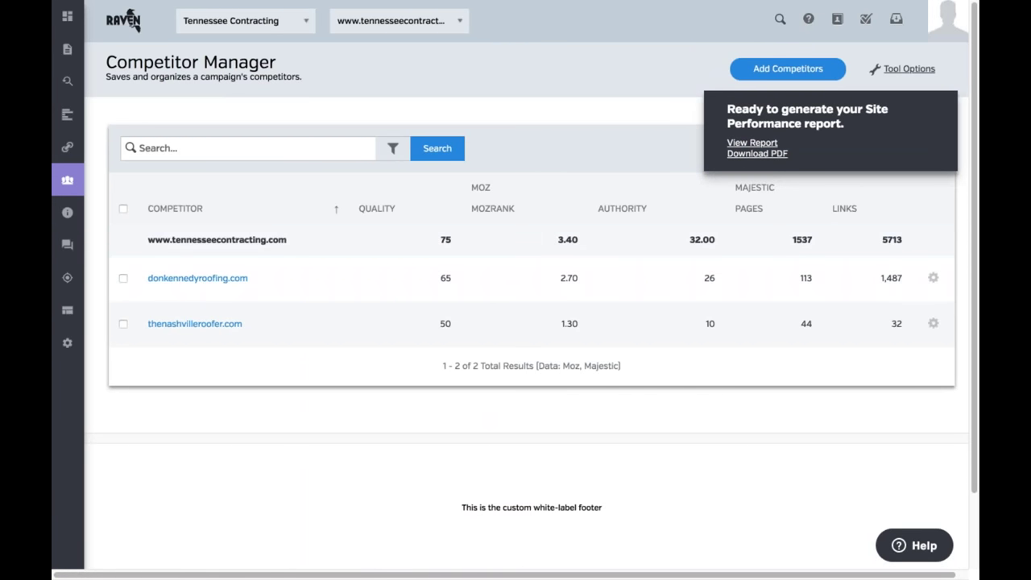
click(942, 105)
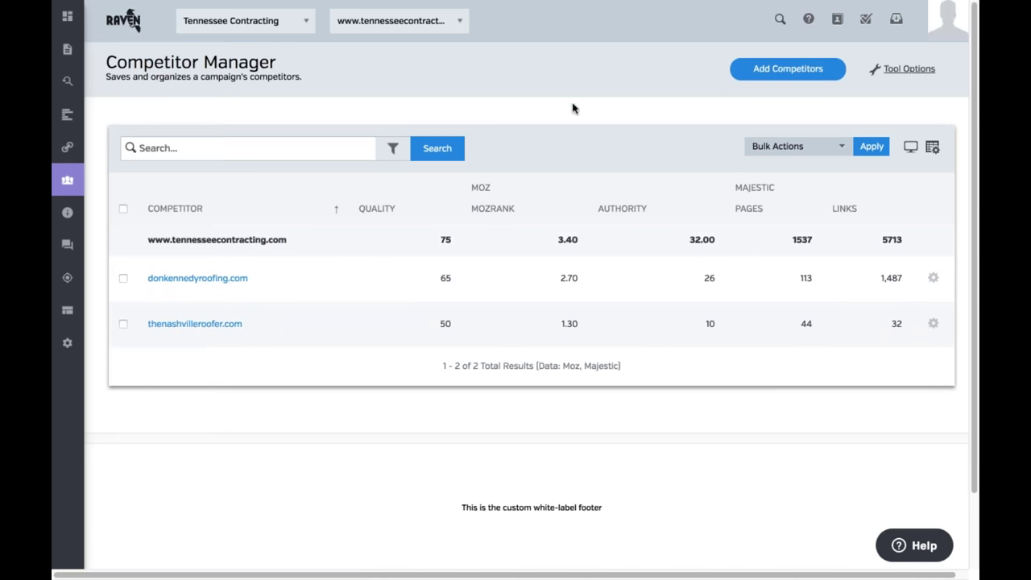
click(788, 70)
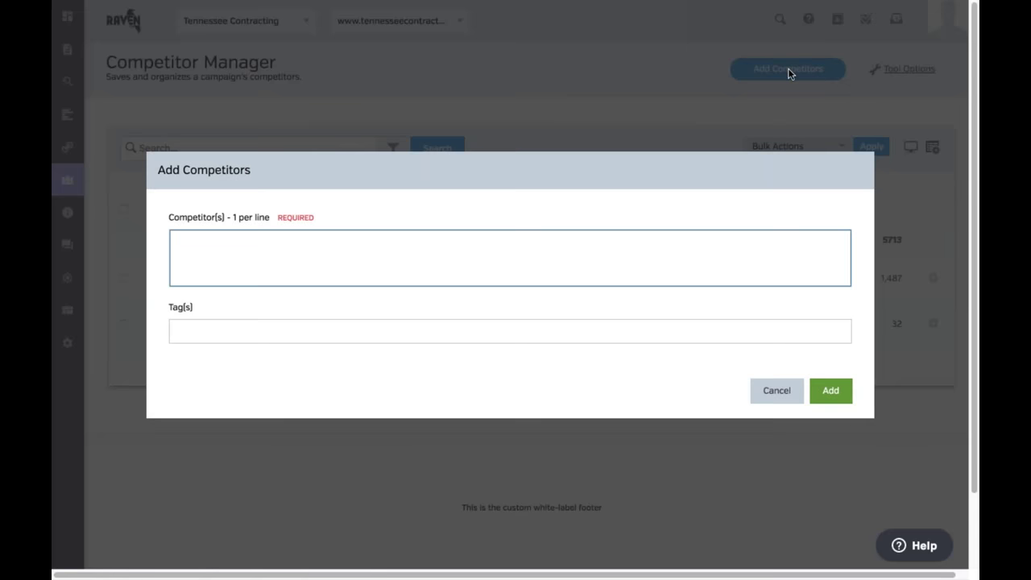
click(778, 394)
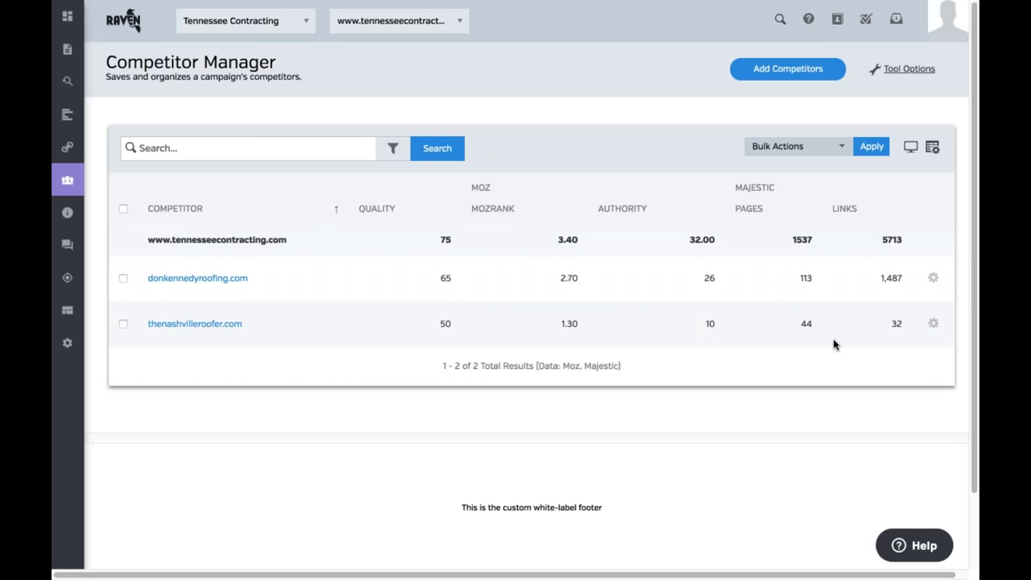
Compare donkennedyroofing.com and thenashvilleroofer.com in Research Central with a bulk action
click(817, 143)
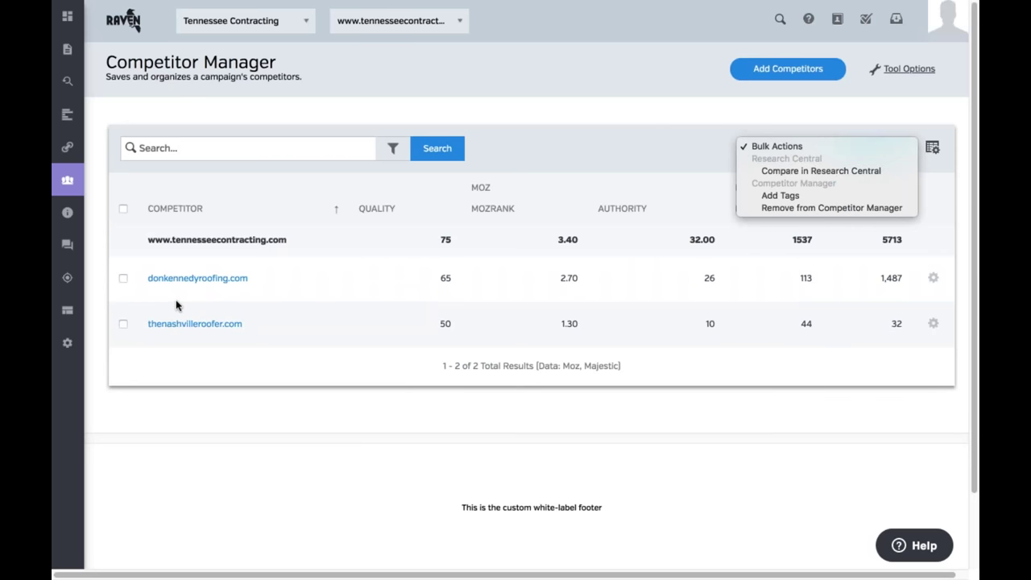
click(122, 279)
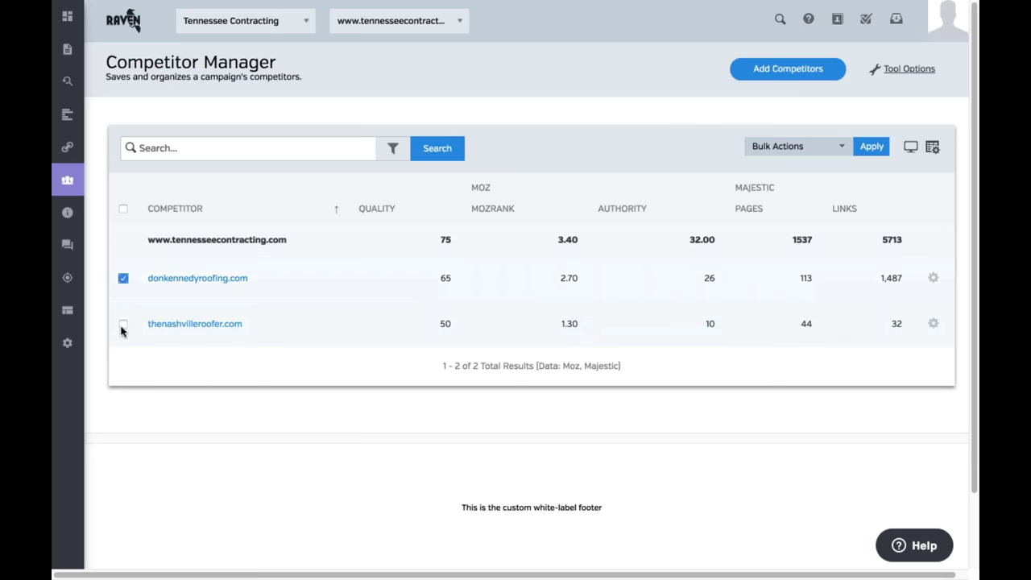
click(123, 325)
click(790, 142)
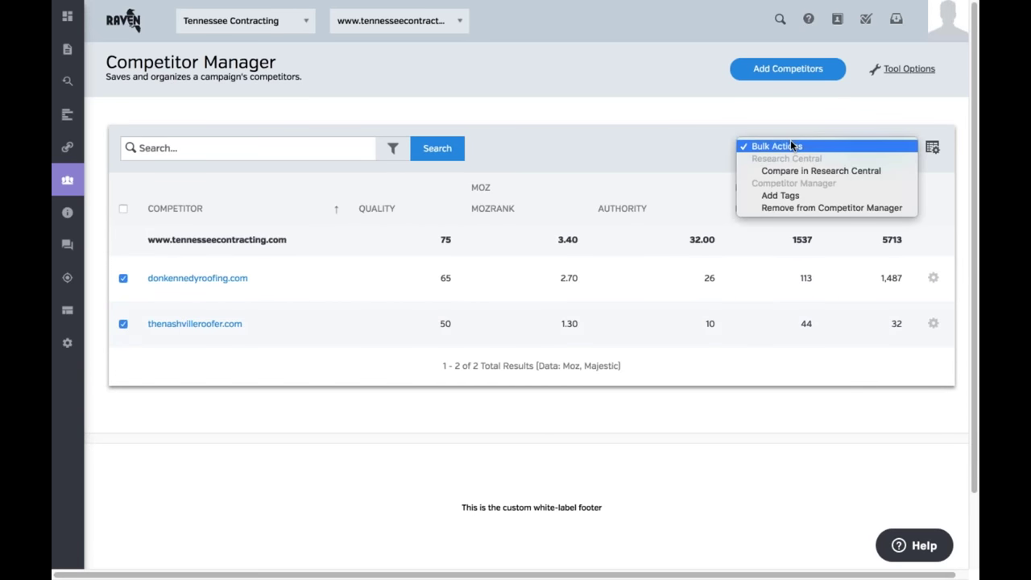
click(848, 169)
click(871, 146)
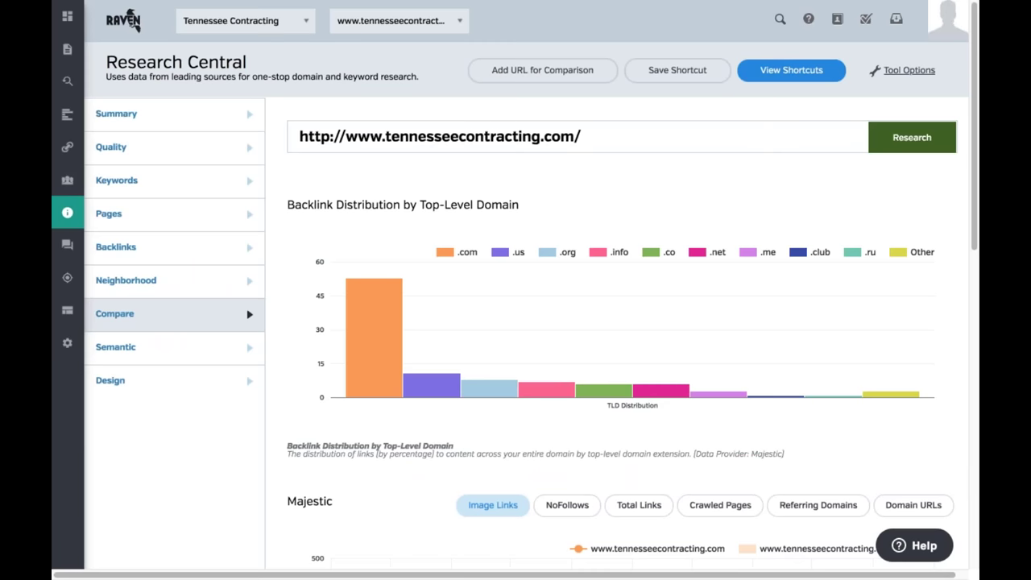
click(539, 71)
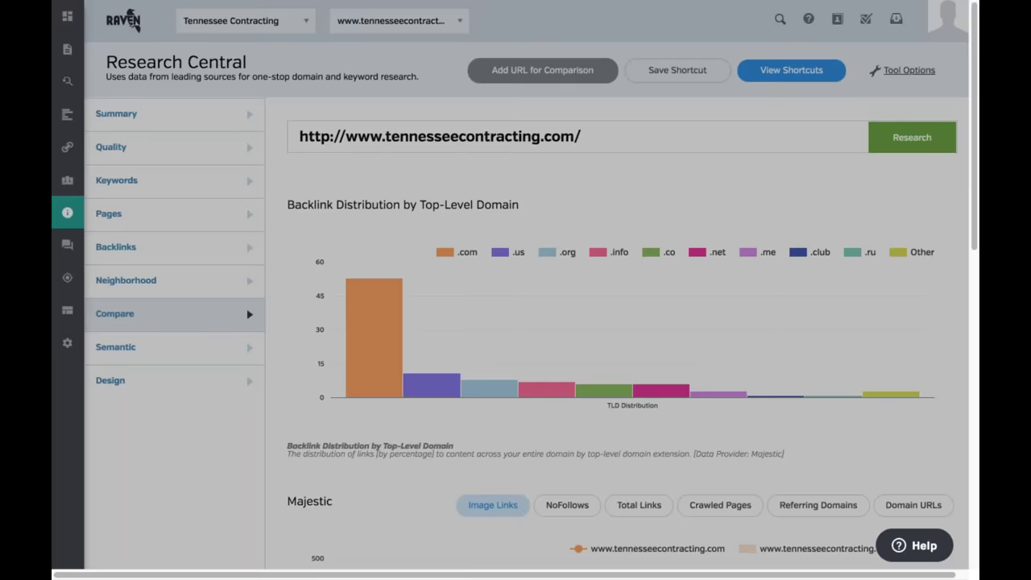
text(d)
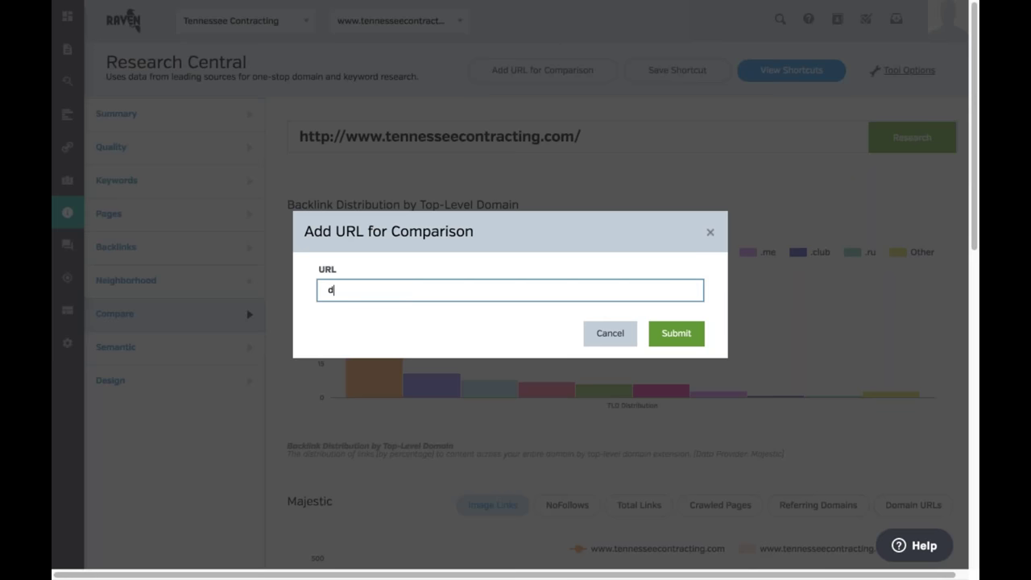
text(onkennedy)
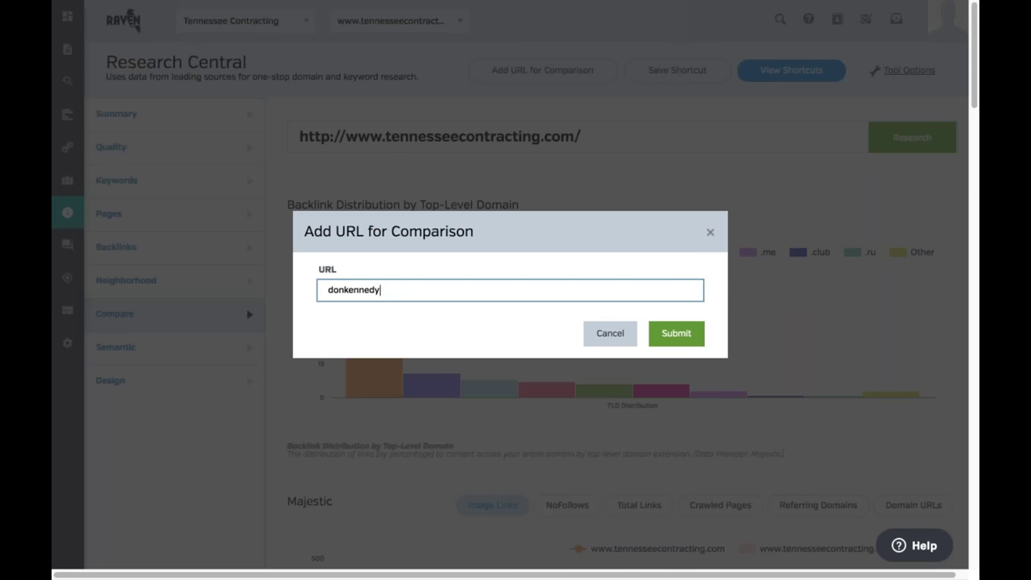
text(roofing.com)
click(681, 335)
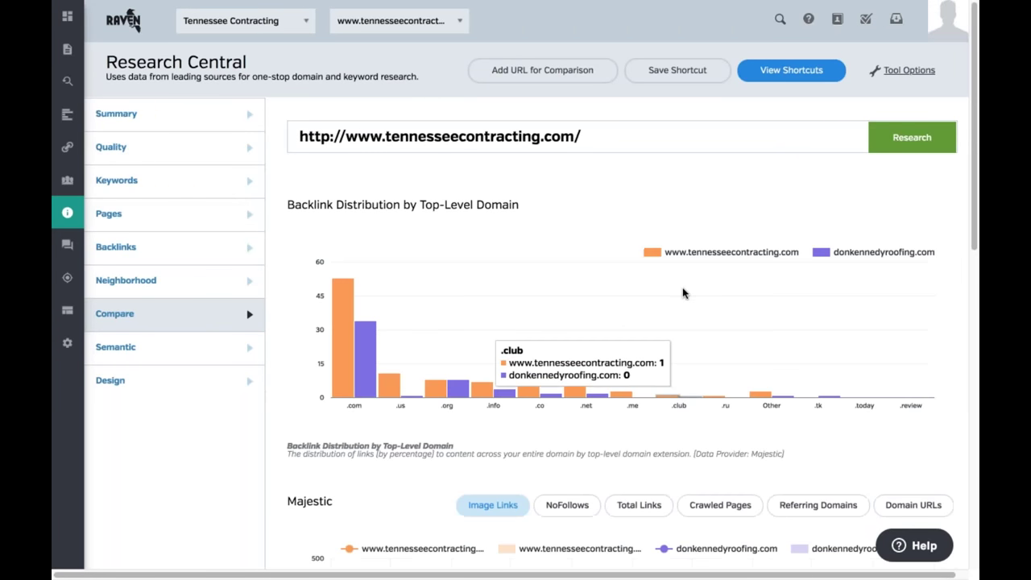
Examine the backlink distribution of both domains and compare their Majestic trends by Total Links
scroll(632, 210, down, 5)
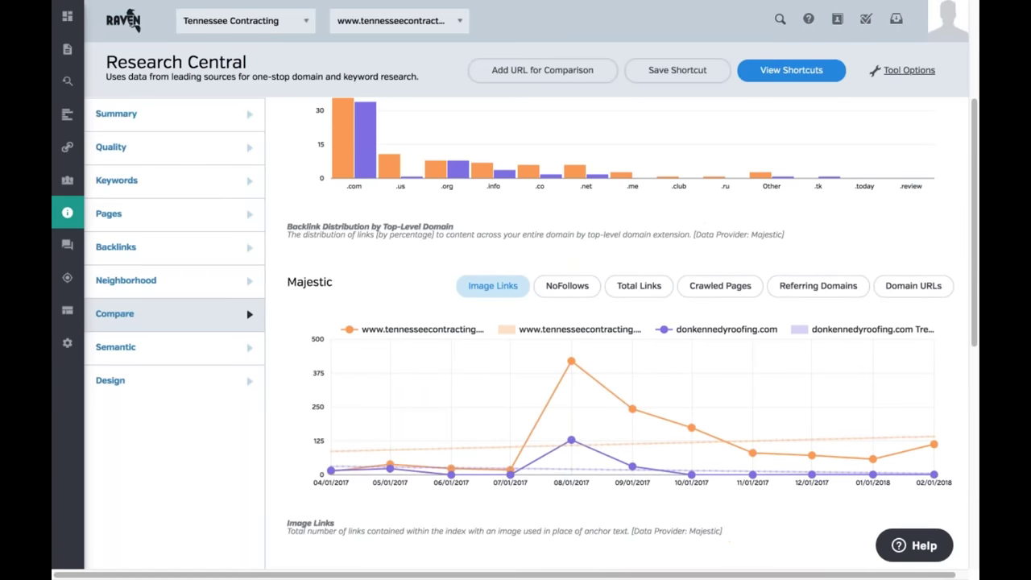
click(628, 291)
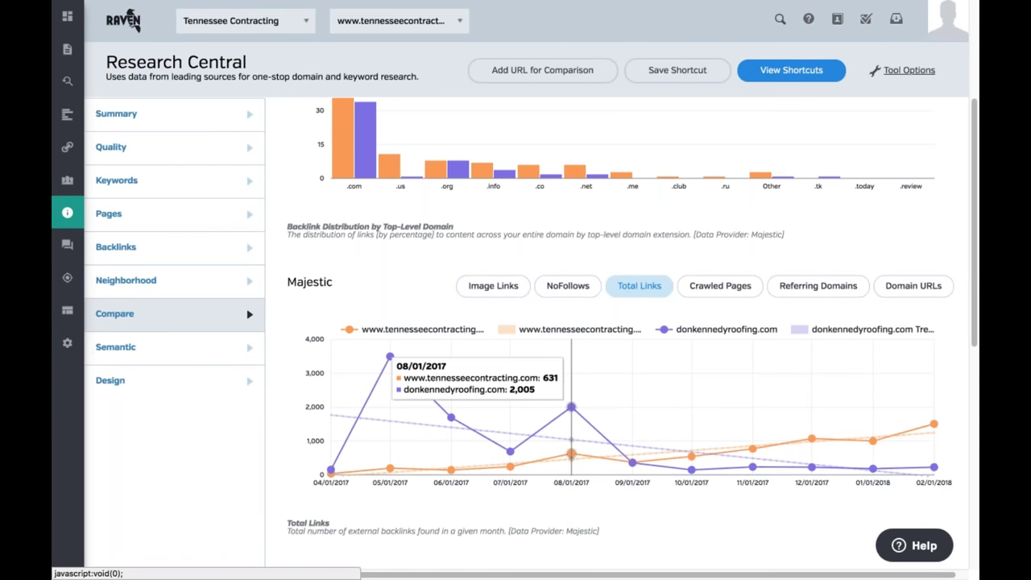
mouse_move(599, 418)
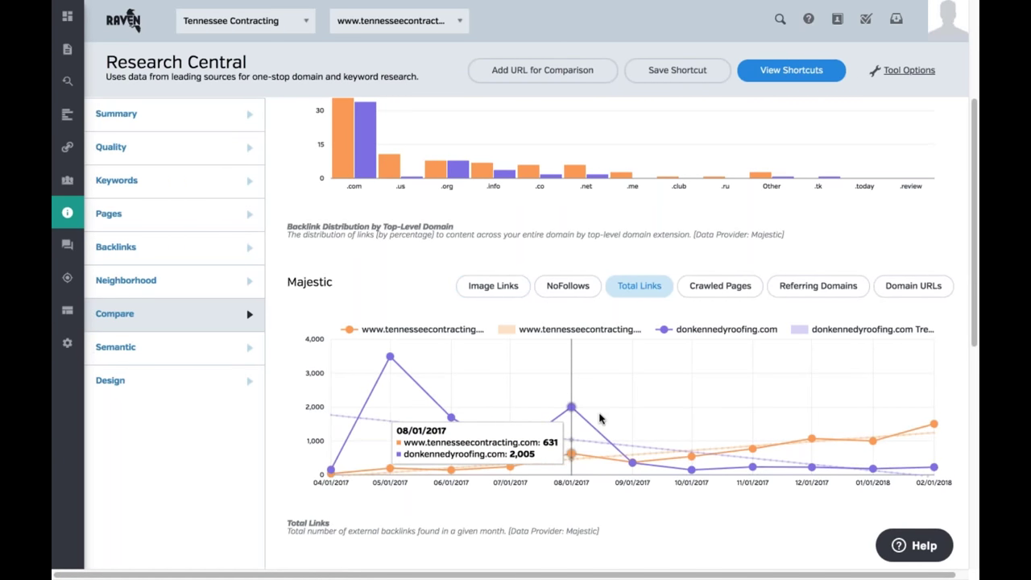
scroll(874, 425, down, 3)
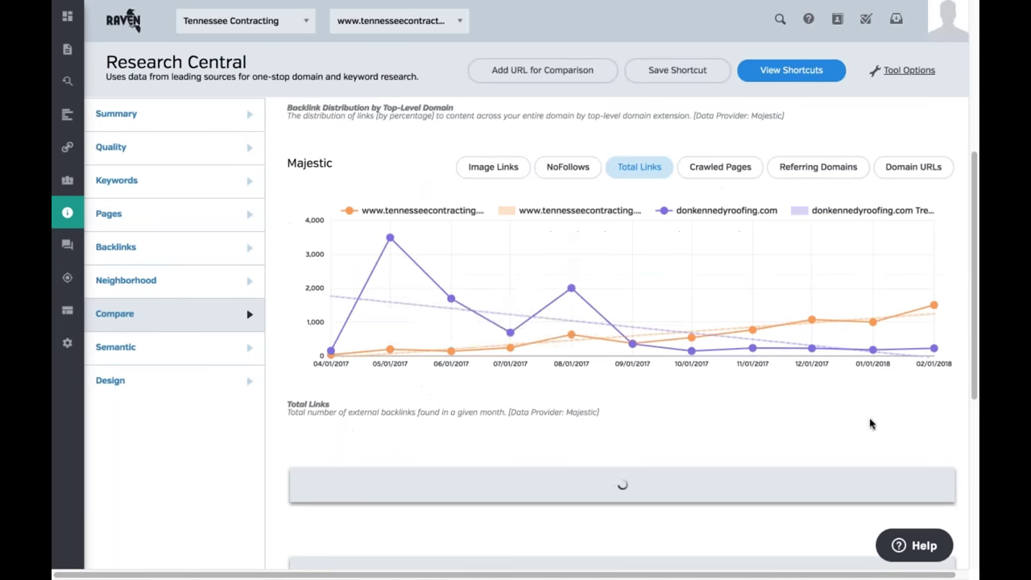
mouse_move(384, 328)
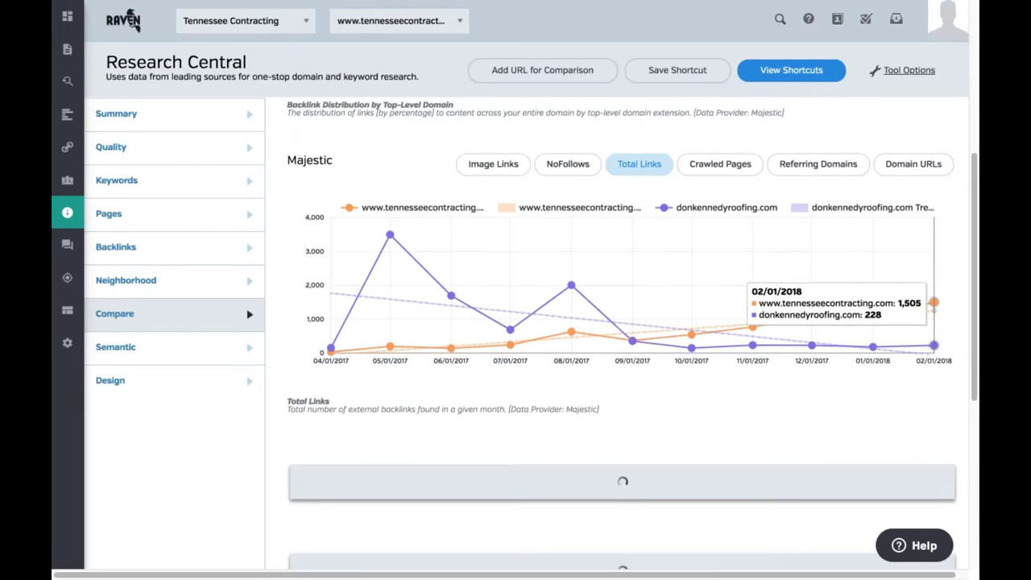
scroll(793, 322, down, 3)
scroll(750, 292, down, 2)
scroll(750, 293, up, 7)
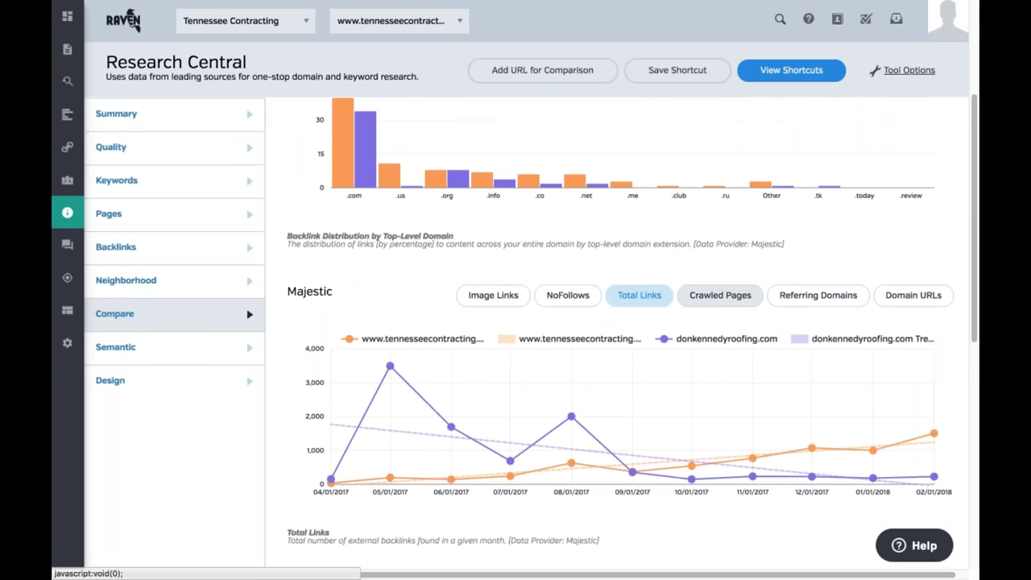
mouse_move(71, 185)
click(161, 211)
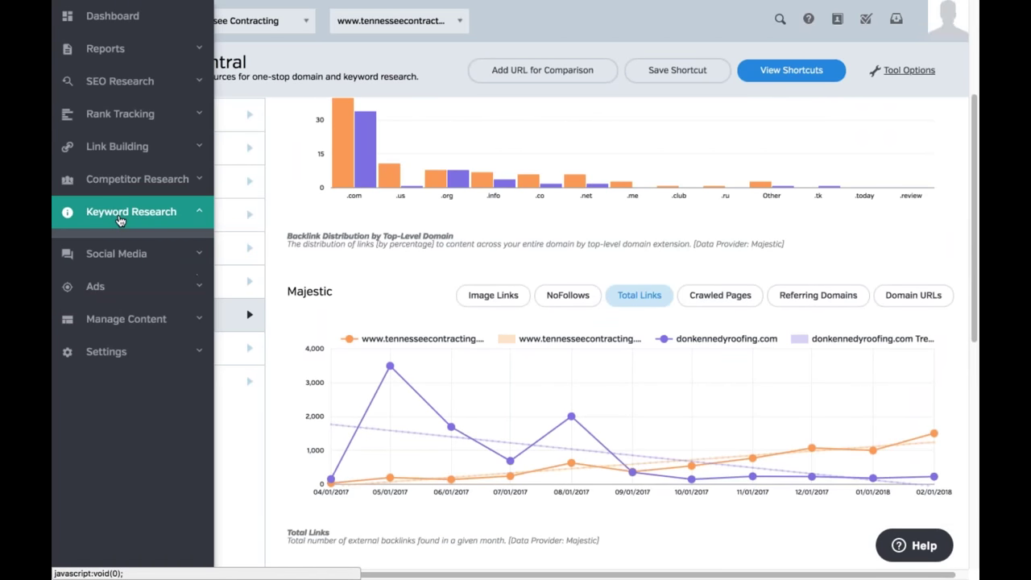
click(161, 179)
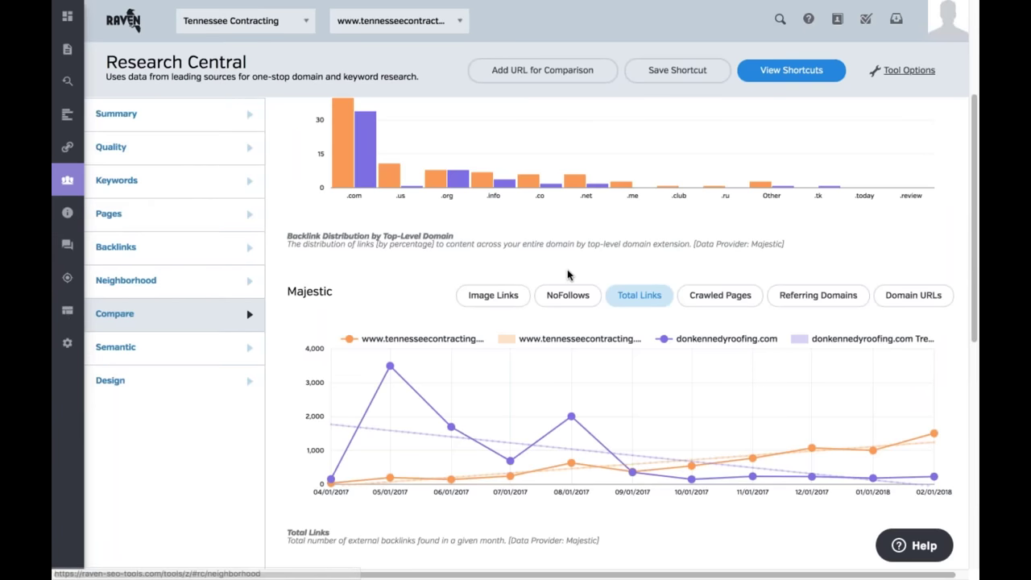
scroll(568, 273, up, 4)
scroll(569, 293, up, 1)
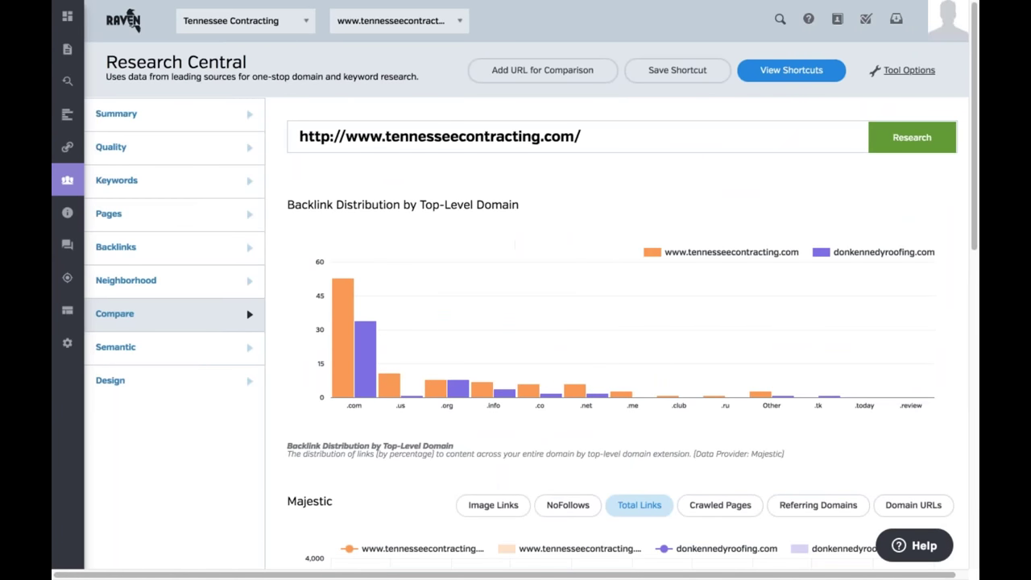
click(200, 116)
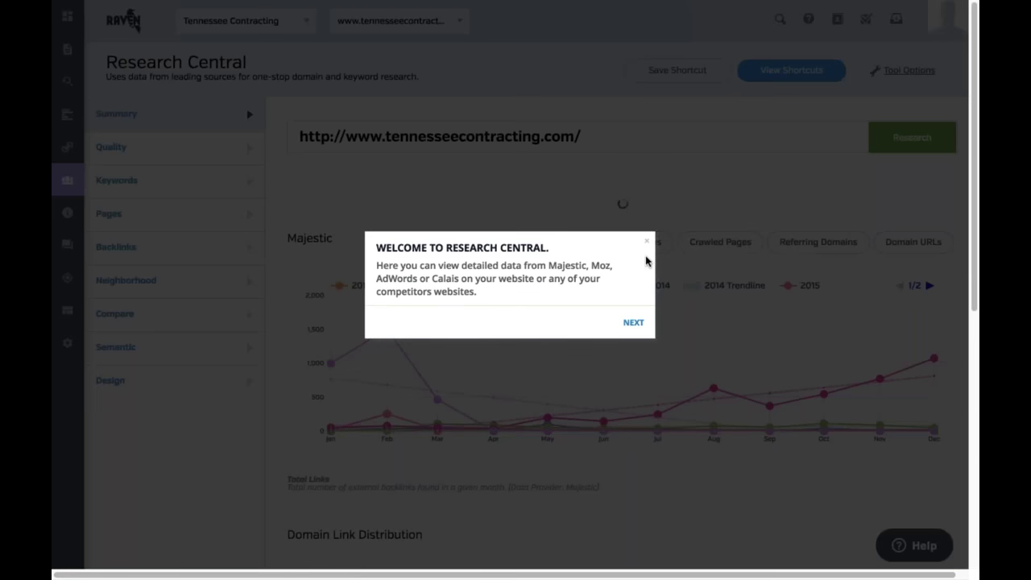
click(646, 240)
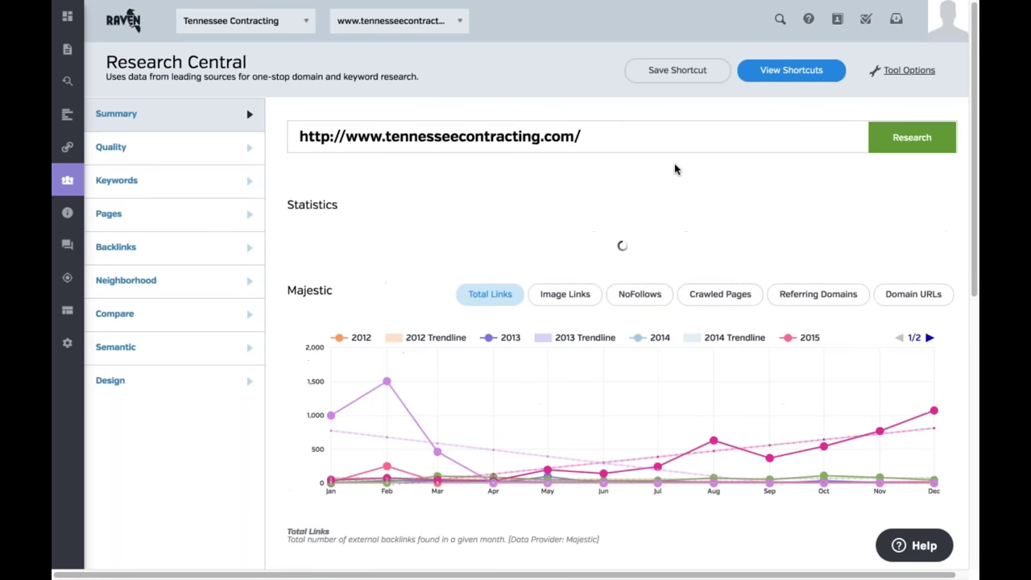
Examine the website's site, authority and social metrics, its Majestic link history and its domain link distribution
mouse_move(436, 316)
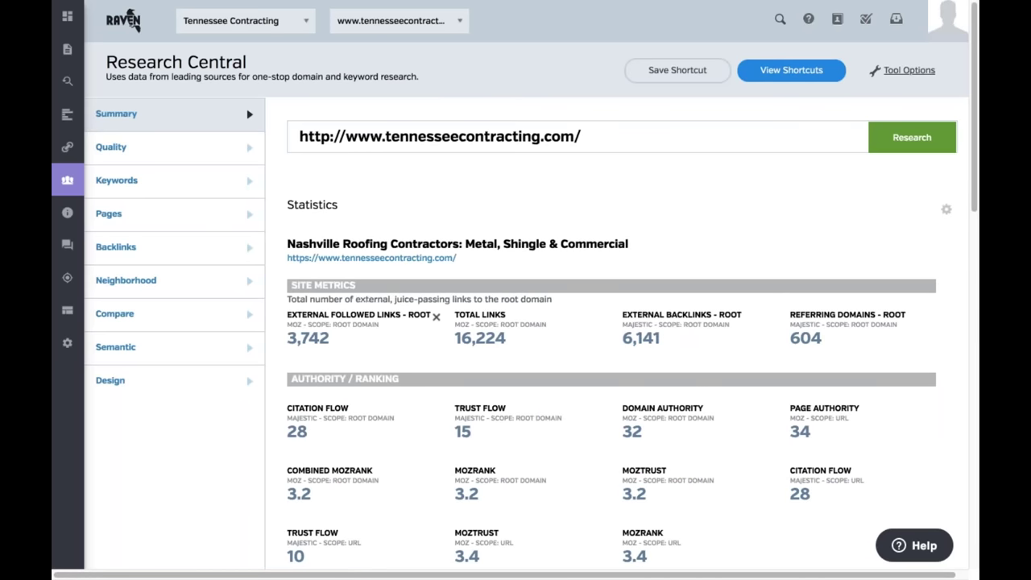
scroll(773, 338, down, 1)
mouse_move(827, 299)
scroll(826, 298, down, 3)
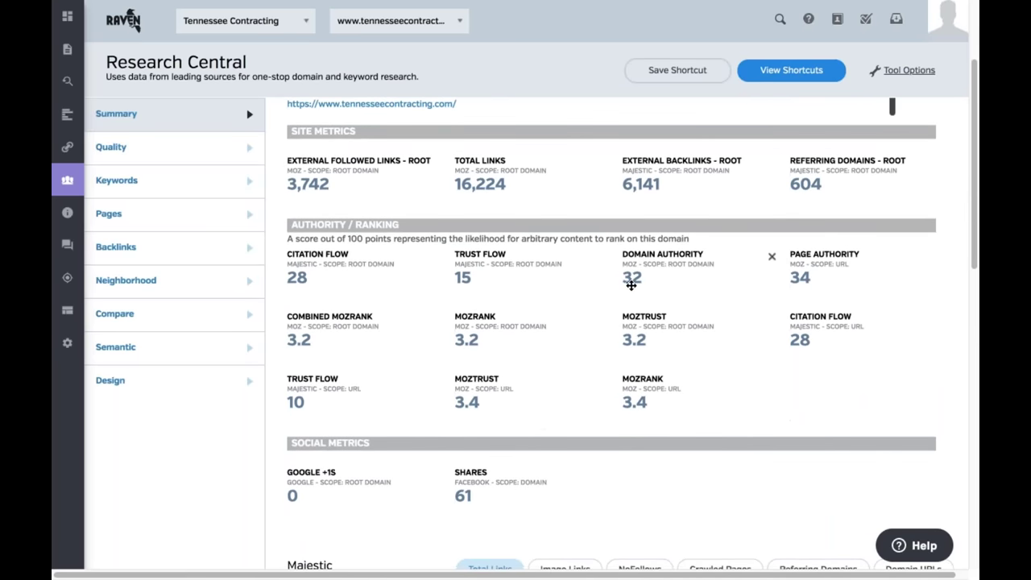
mouse_move(361, 325)
scroll(391, 295, down, 8)
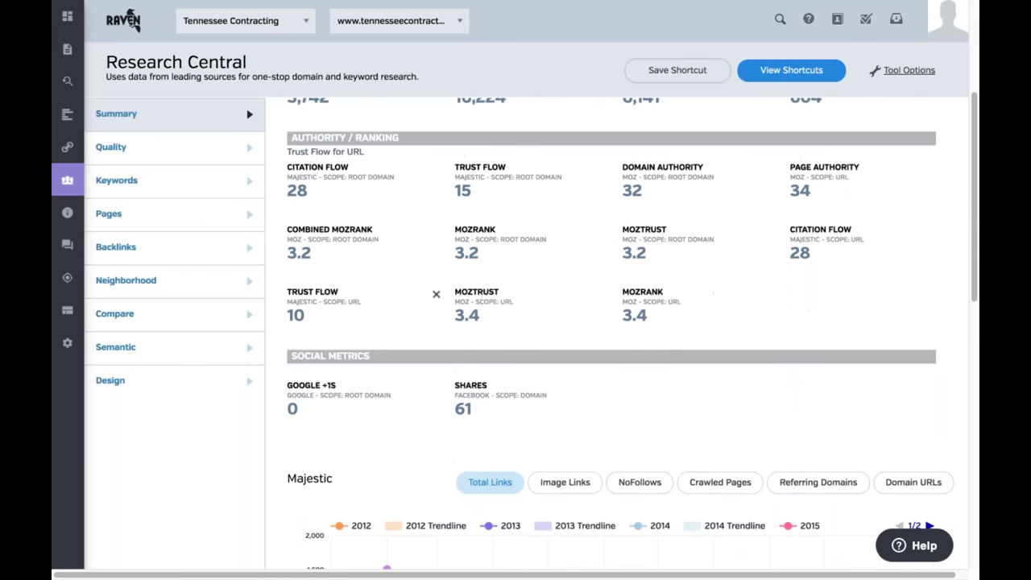
scroll(484, 322, down, 1)
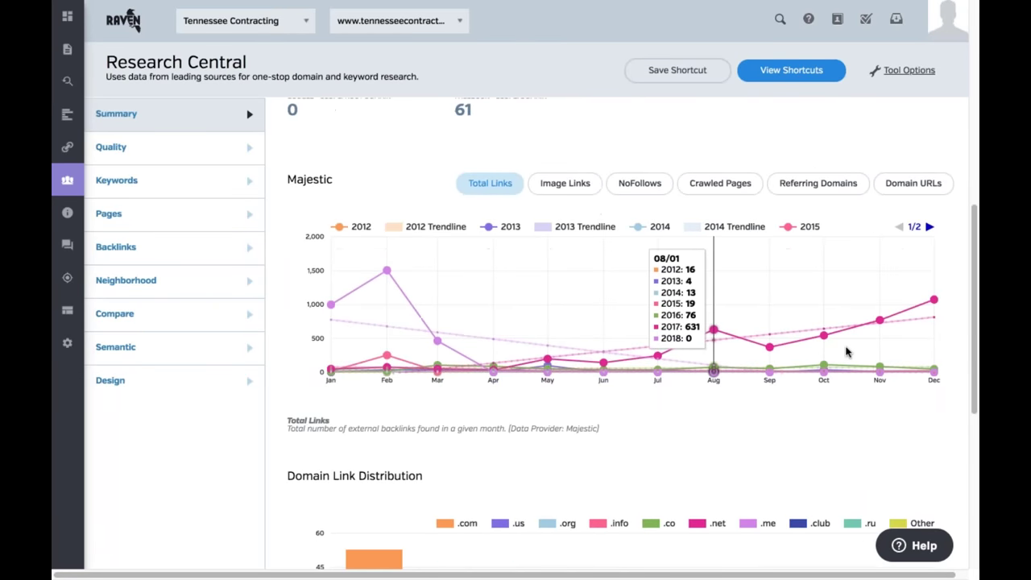
scroll(805, 354, down, 6)
scroll(693, 366, up, 10)
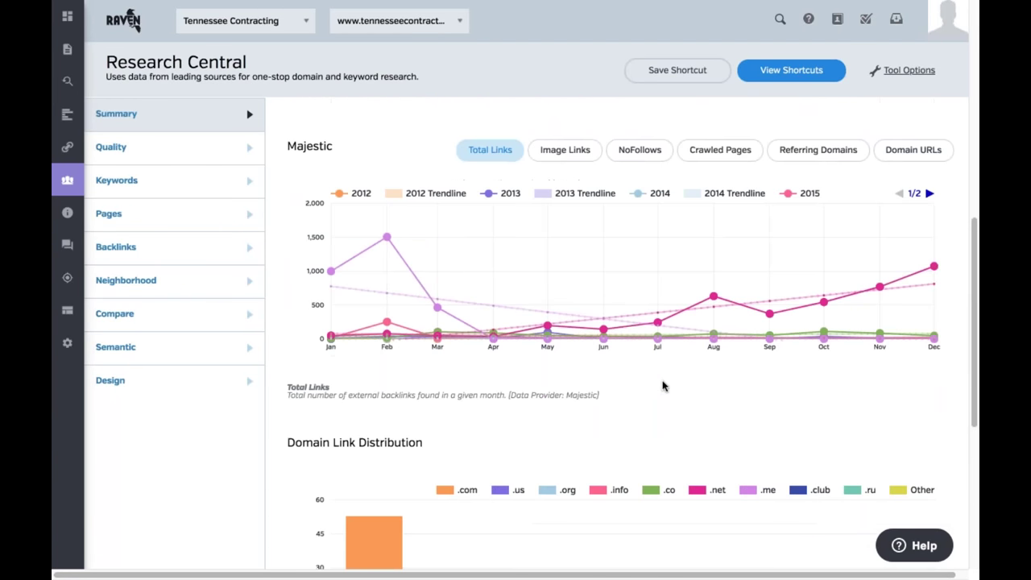
scroll(612, 322, up, 3)
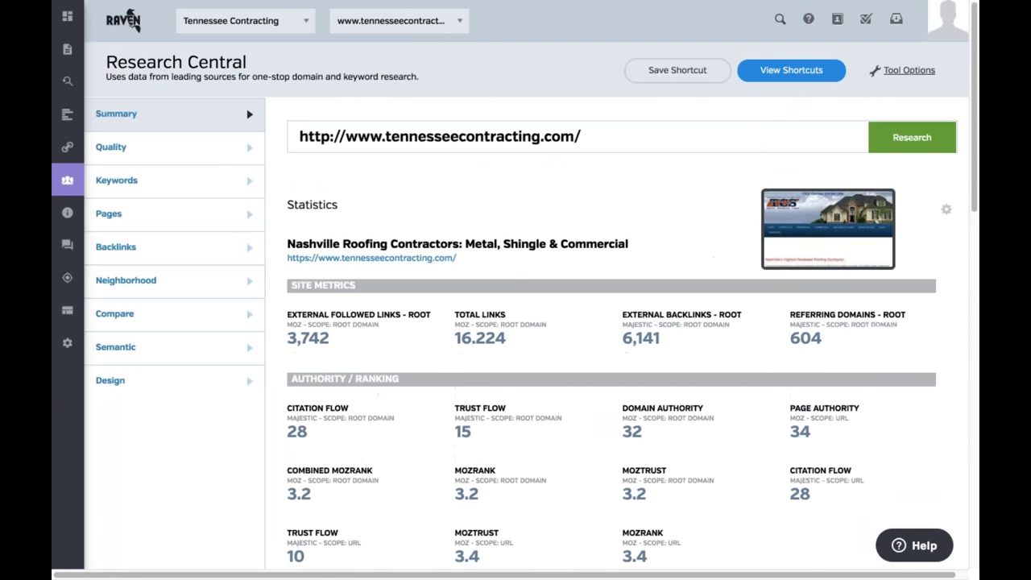
Open the website's Quality scores and start a new custom quality score with its metric selection open
click(156, 158)
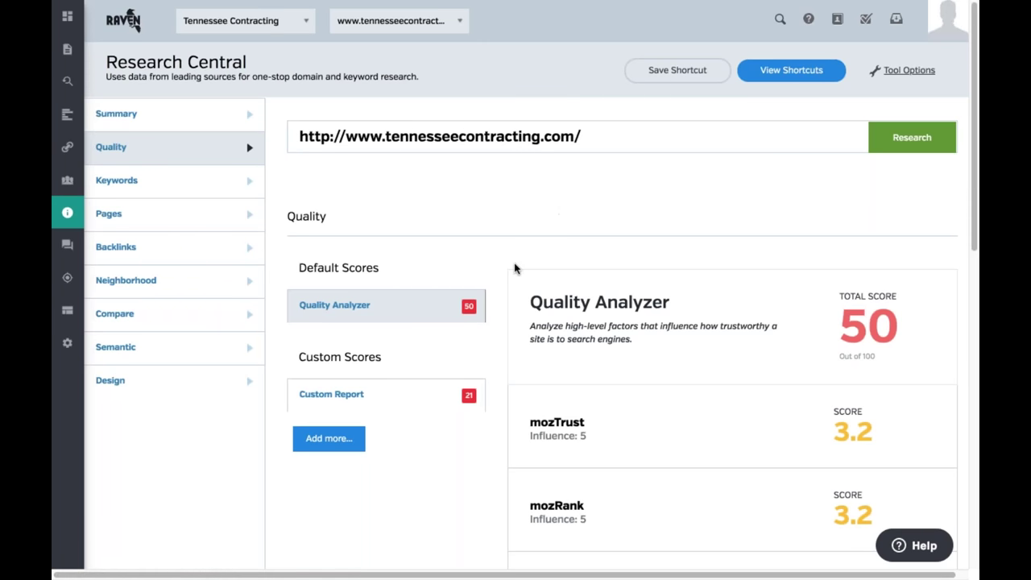
click(334, 445)
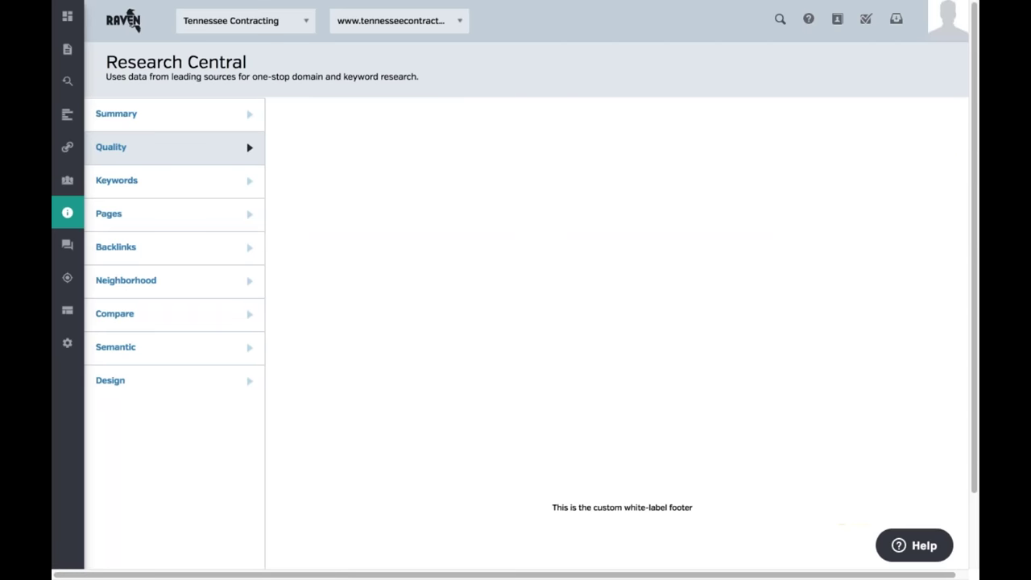
click(269, 199)
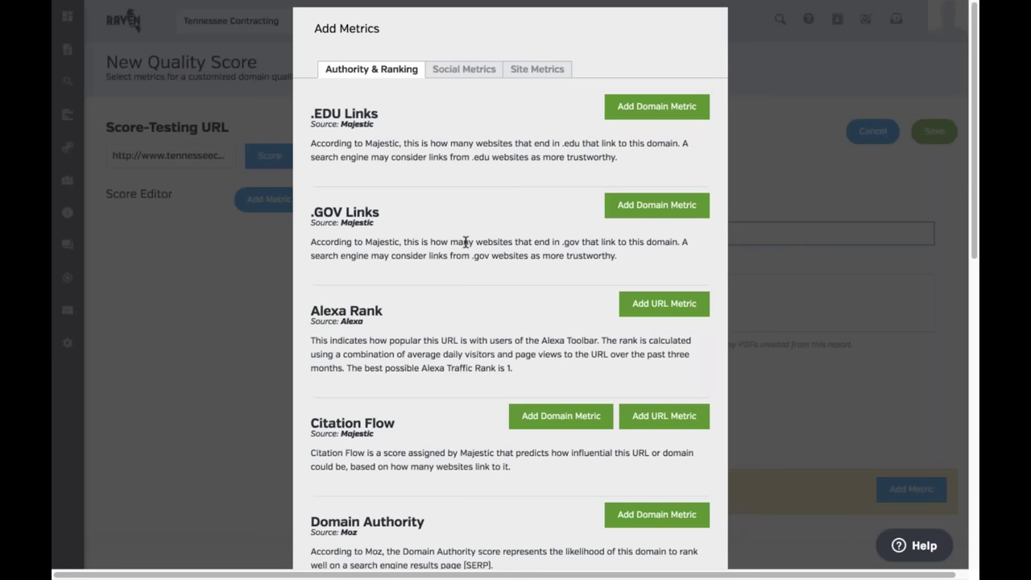
Examine the social, site, and authority and ranking metrics available for the new quality score
click(464, 68)
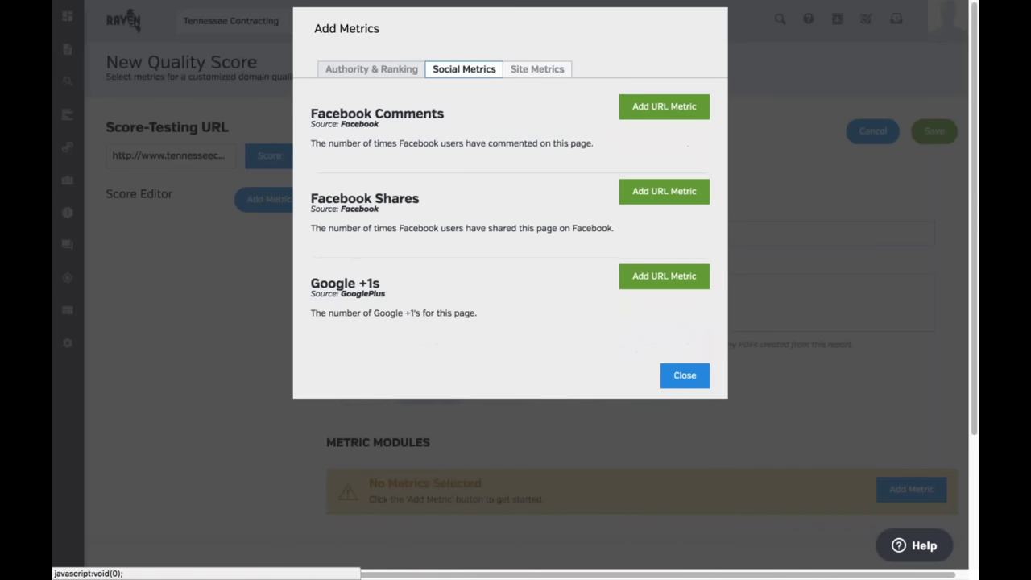
click(537, 69)
click(458, 71)
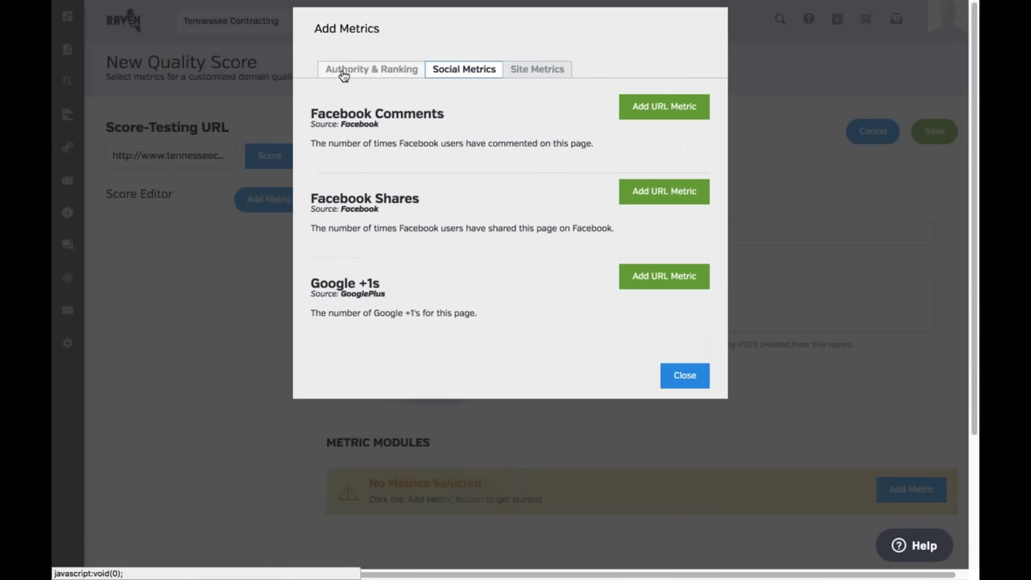
click(344, 72)
scroll(344, 72, down, 10)
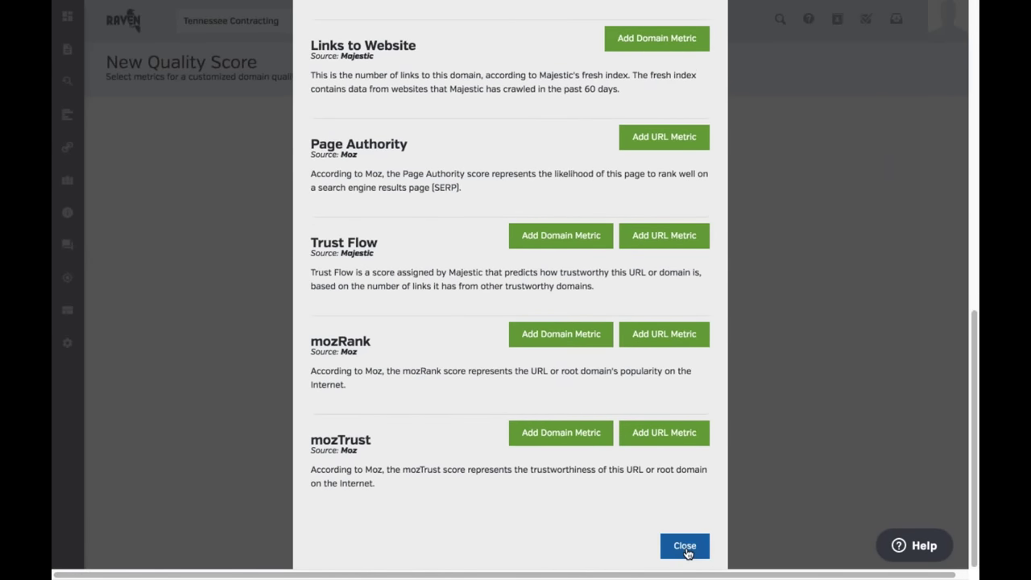
click(685, 546)
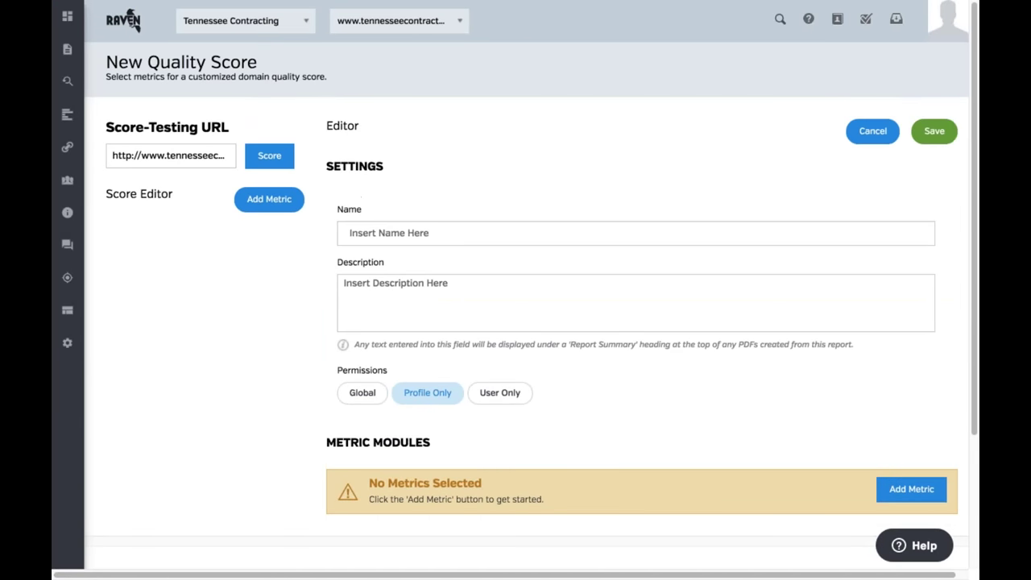
Add the .GOV Links and .EDU Links domain metrics and the Alexa Rank and Citation Flow URL metrics to the quality score
click(911, 489)
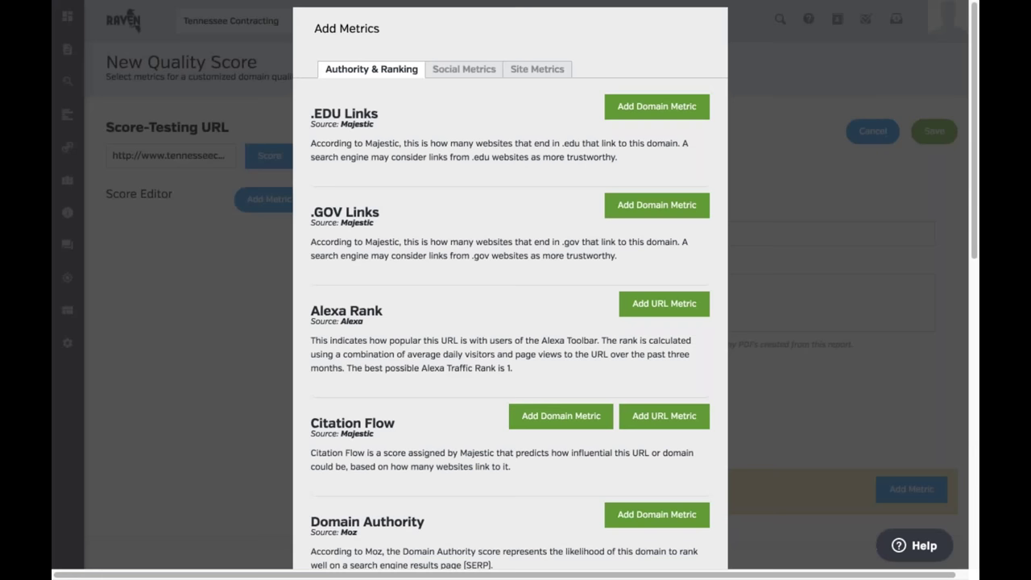
click(656, 204)
click(656, 107)
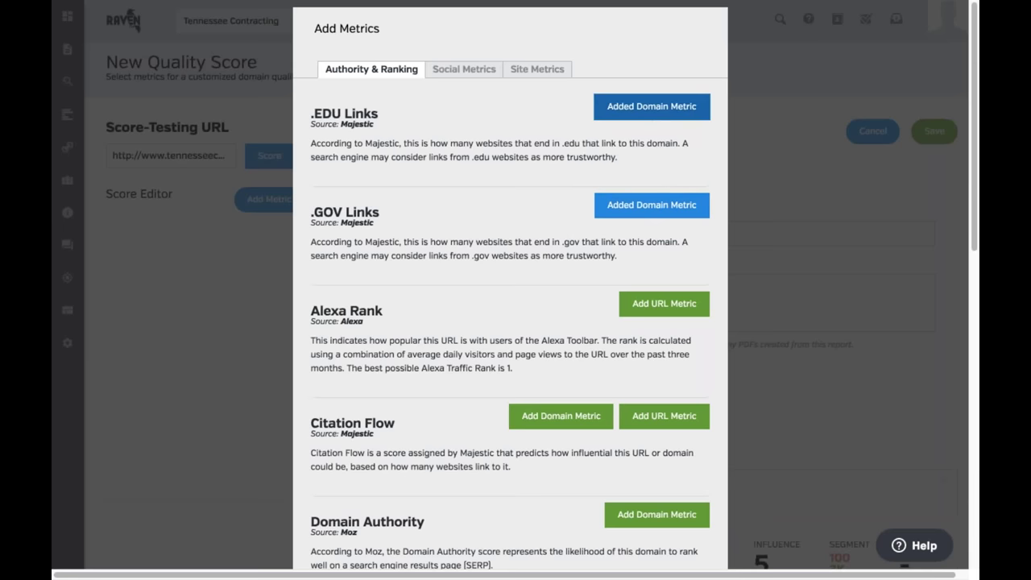
click(664, 303)
scroll(664, 303, down, 3)
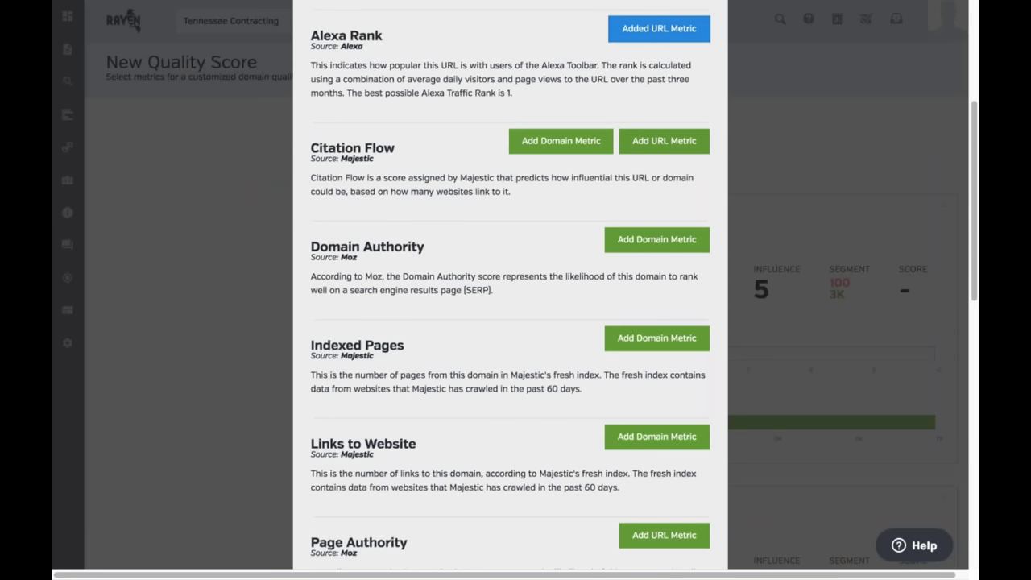
click(664, 140)
click(561, 140)
scroll(650, 495, down, 10)
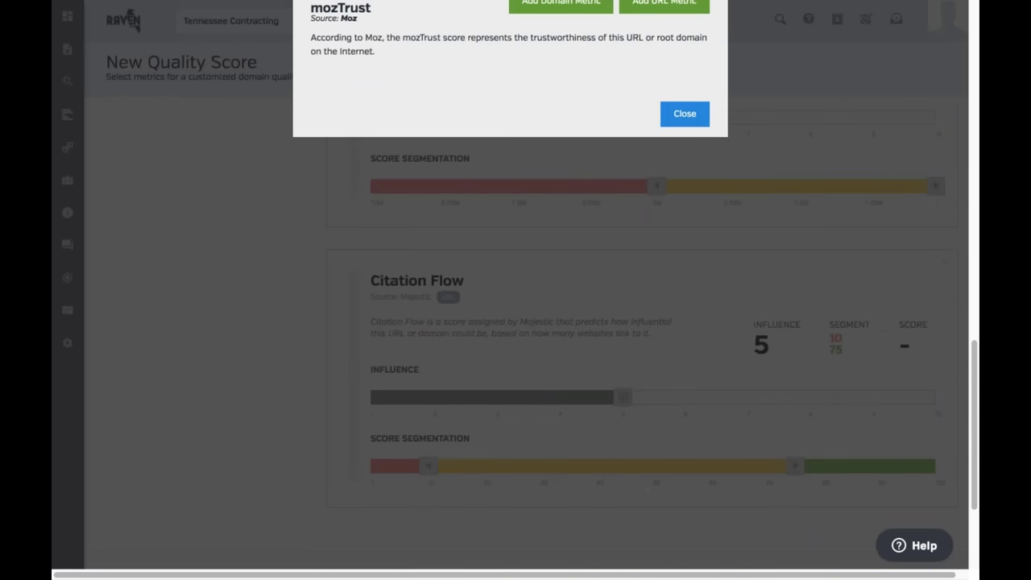
click(684, 114)
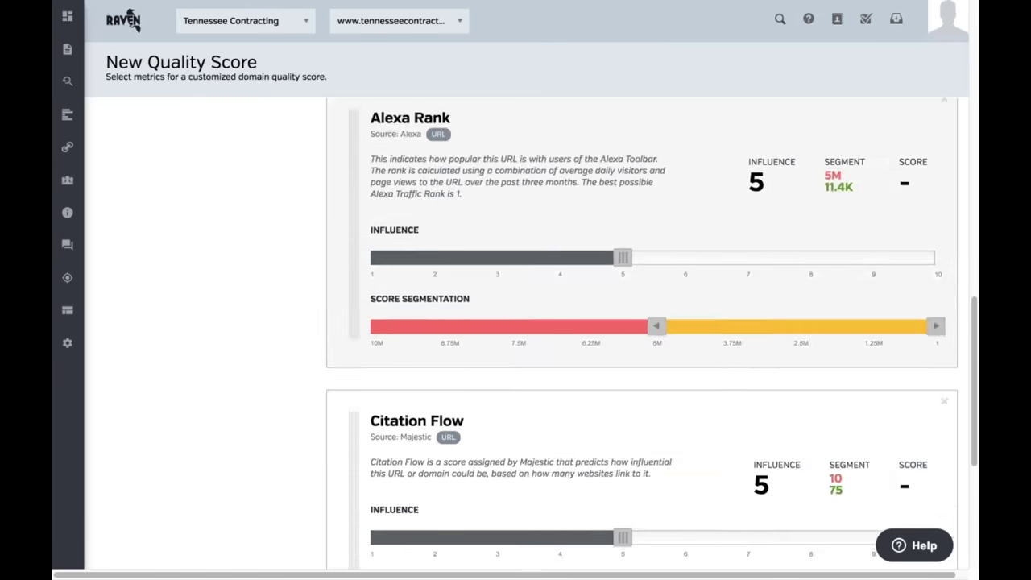
Set the Alexa Rank metric's influence to 9
scroll(637, 255, up, 4)
mouse_move(622, 242)
mouse_down()
mouse_move(875, 243)
mouse_move(623, 242)
mouse_up()
scroll(706, 379, down, 3)
drag(623, 407, 811, 407)
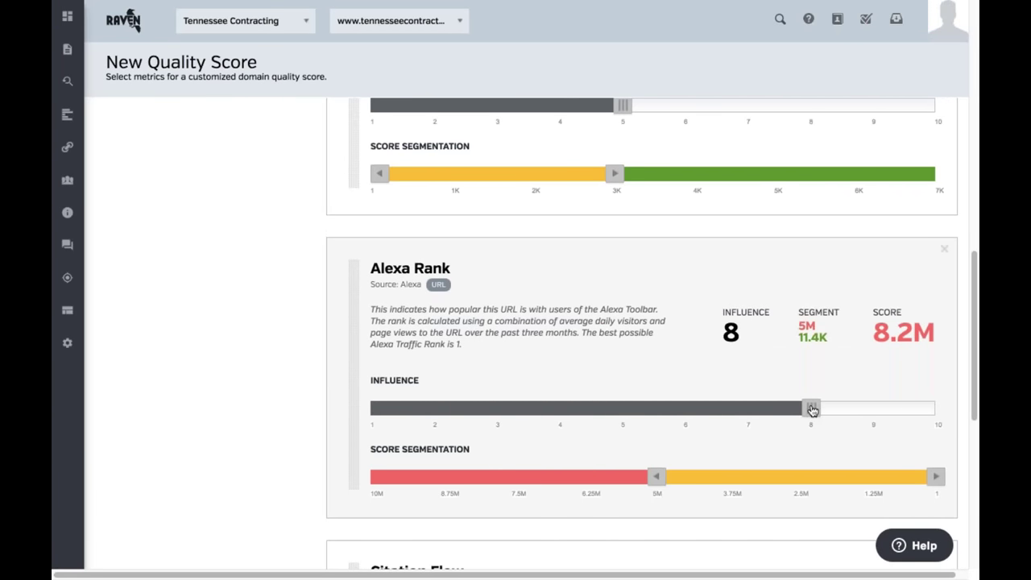
drag(811, 408, 875, 408)
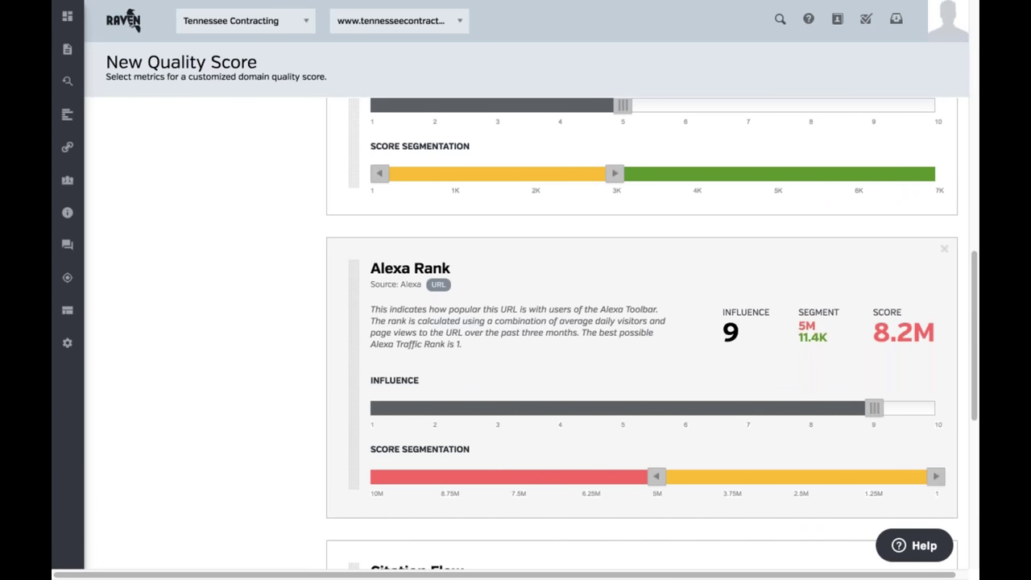
Set the Citation Flow metric's influence to 3
scroll(736, 311, down, 5)
scroll(736, 310, down, 3)
drag(625, 336, 500, 337)
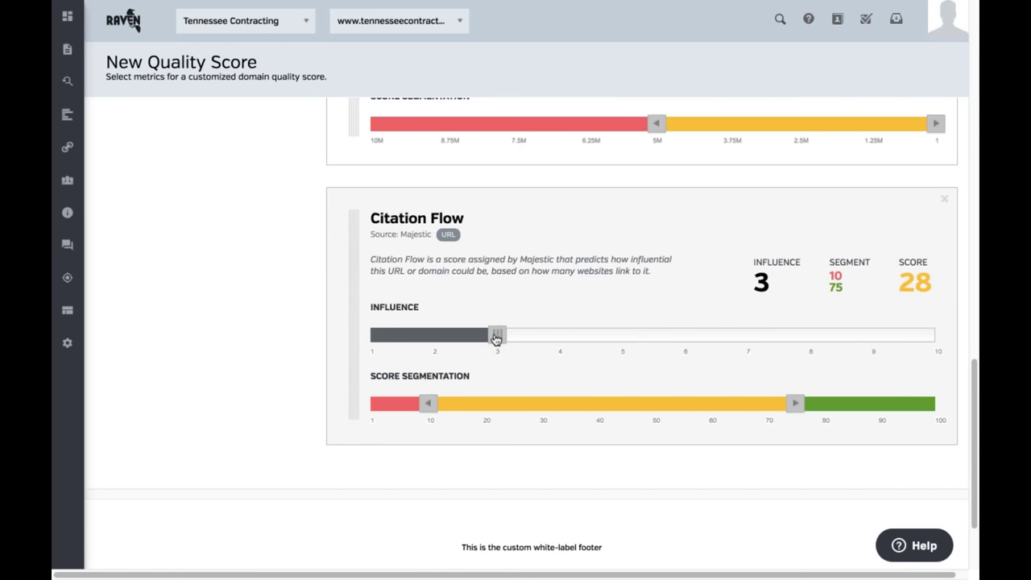
scroll(553, 329, down, 3)
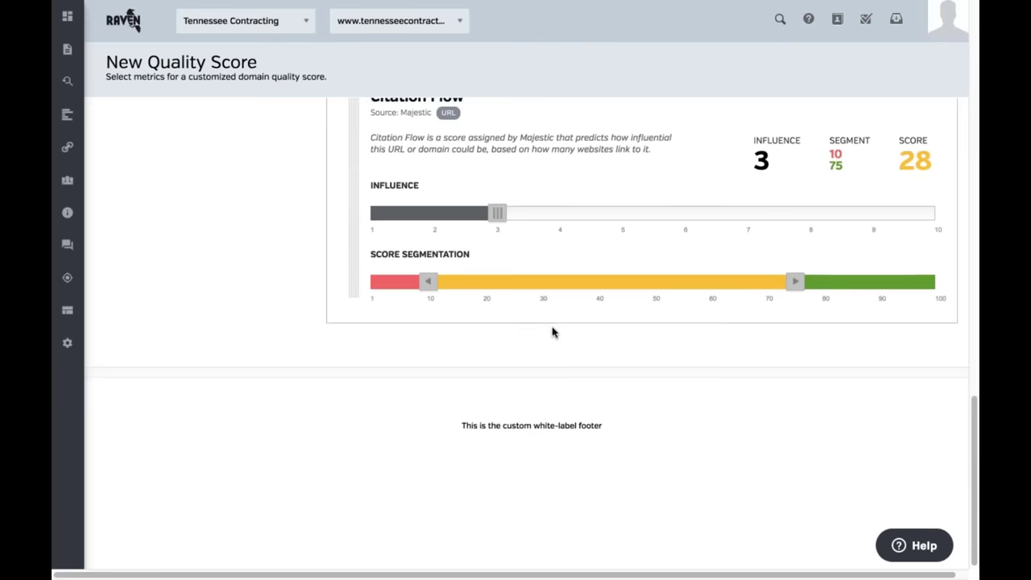
Name the quality score "Custom Report Score" and save it
scroll(553, 329, up, 5)
scroll(551, 333, up, 1)
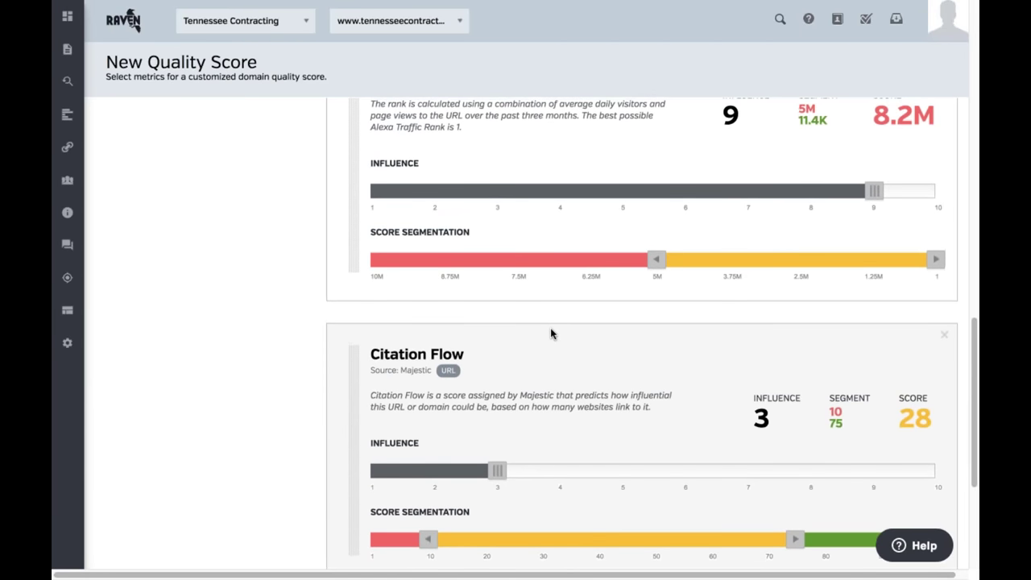
scroll(551, 333, up, 10)
scroll(550, 325, up, 8)
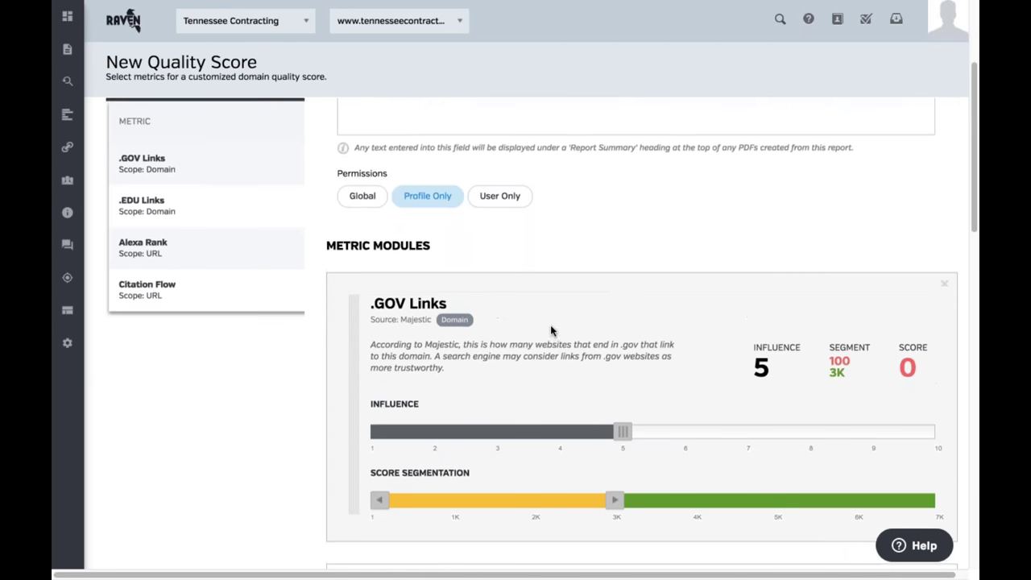
click(350, 233)
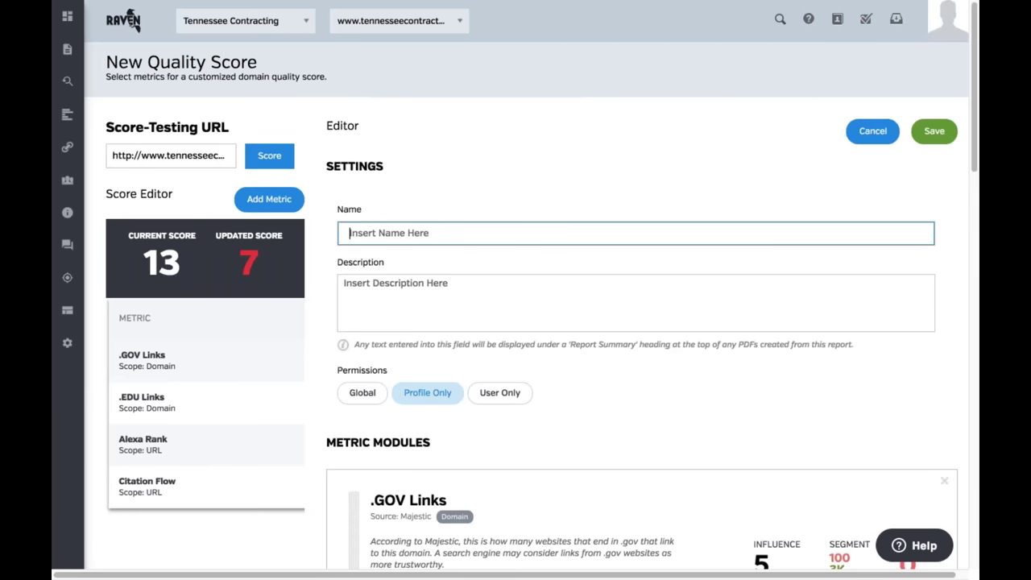
text(Custom Report Score)
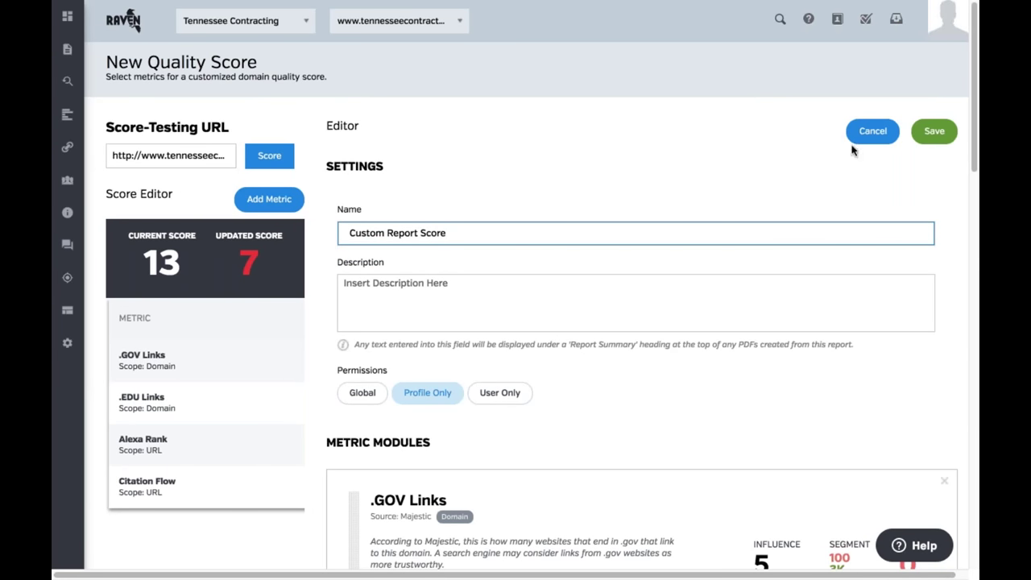
click(934, 132)
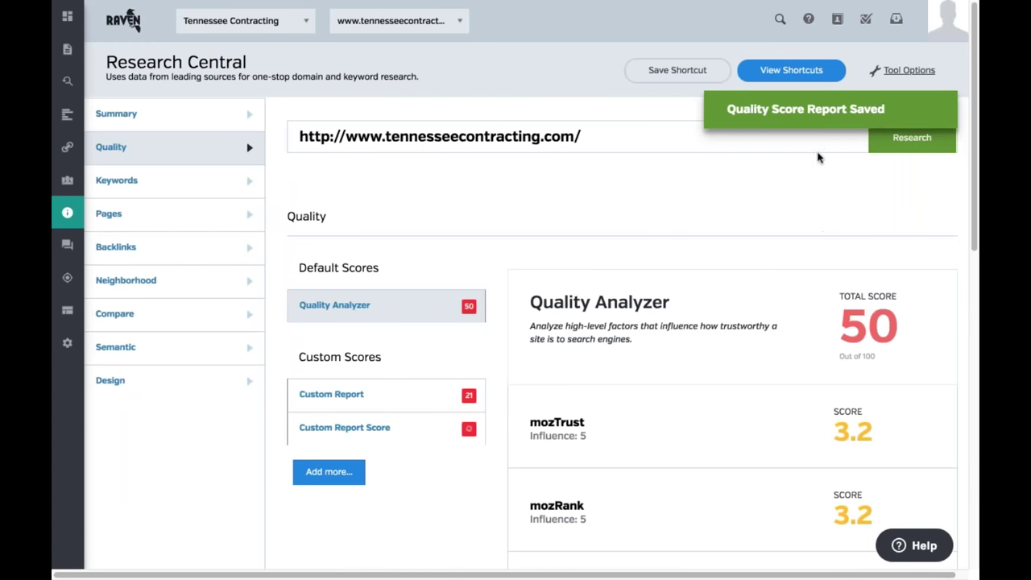
Prepare a Research Central report from the website's Quality results
click(927, 70)
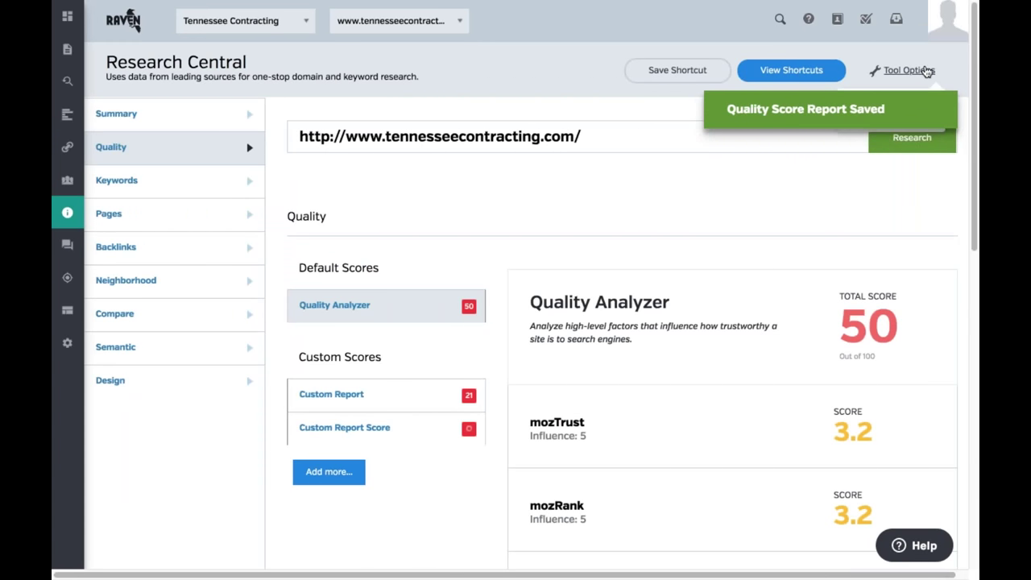
click(875, 100)
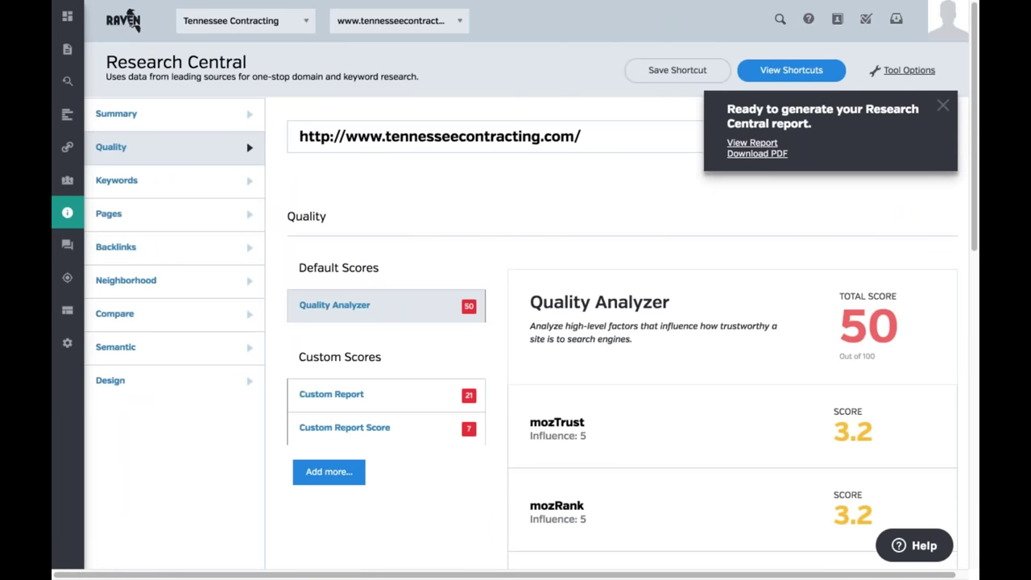
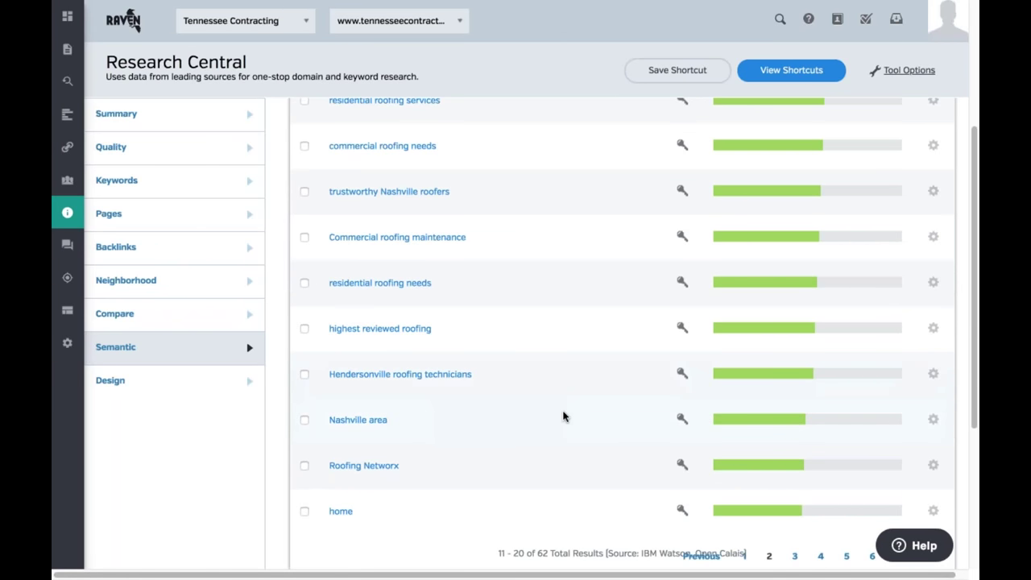
Look through the Semantic Analyzer keywords and open the Search Volume research in Keyword Research Central
scroll(564, 416, down, 1)
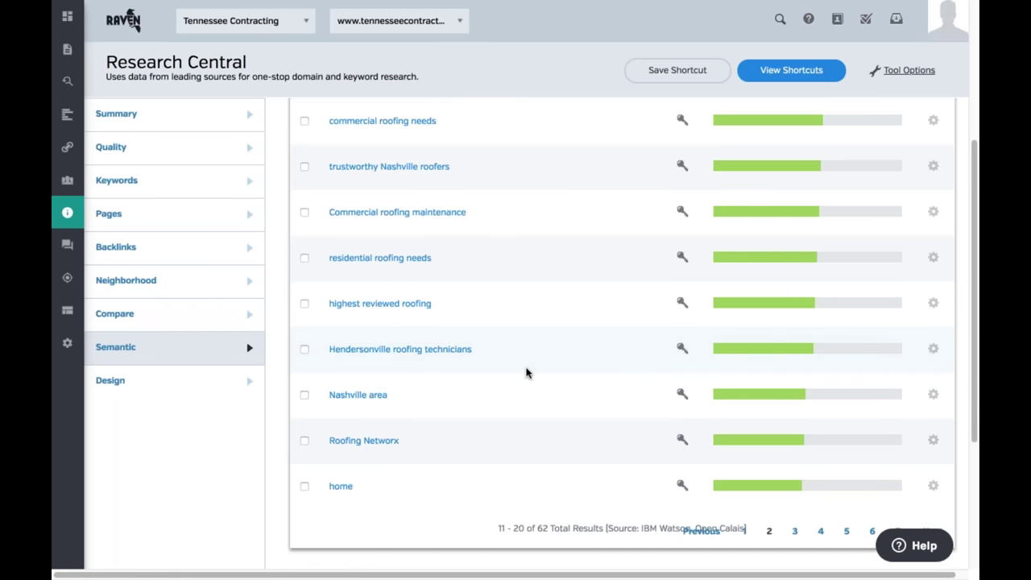
scroll(486, 371, up, 3)
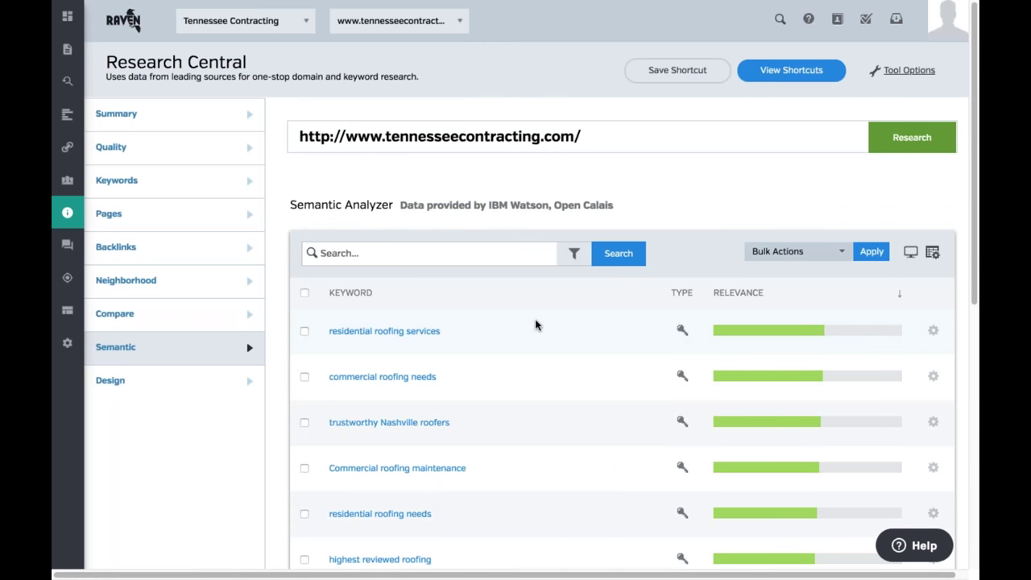
mouse_move(107, 219)
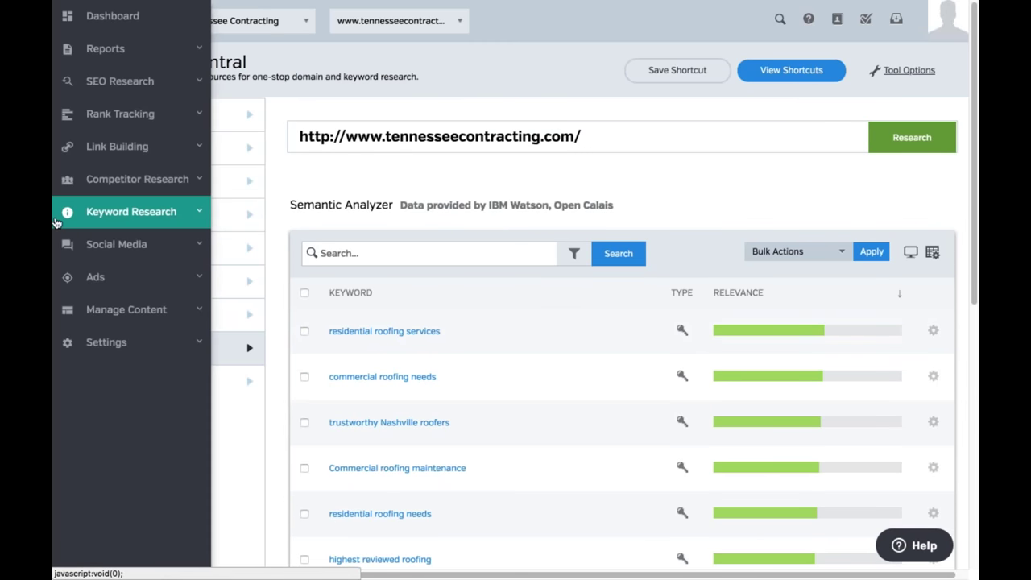
click(116, 214)
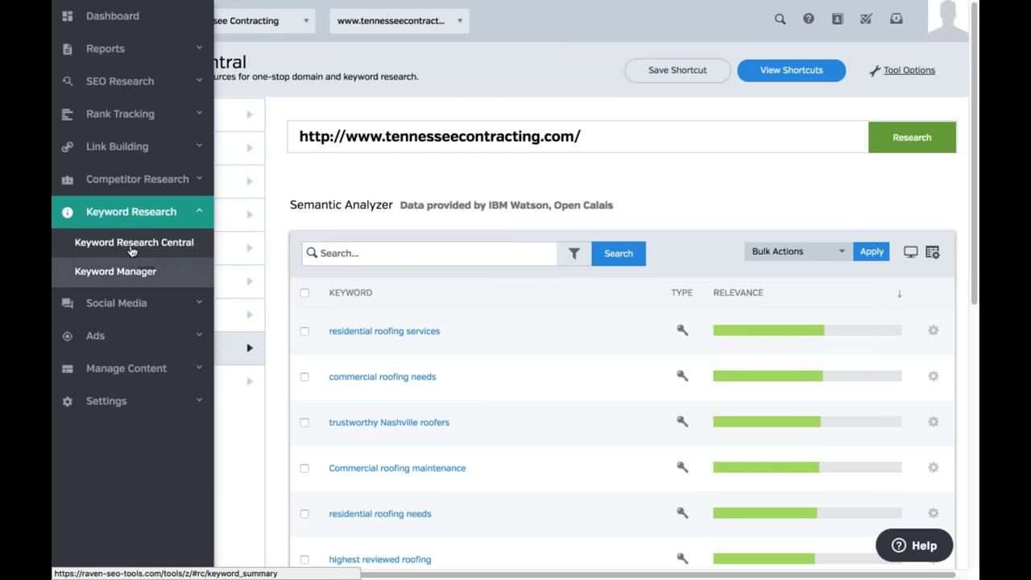
click(132, 244)
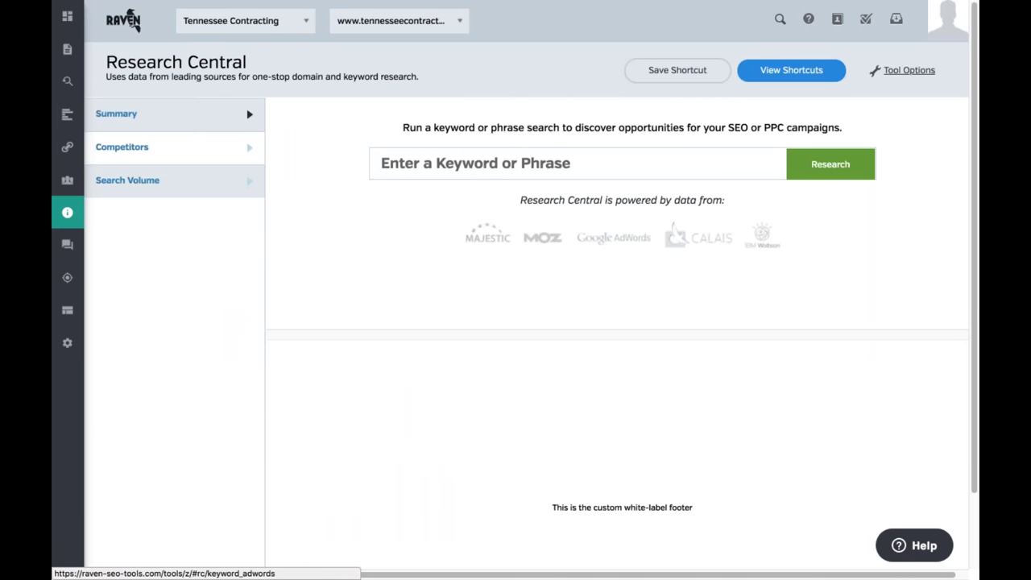
click(127, 181)
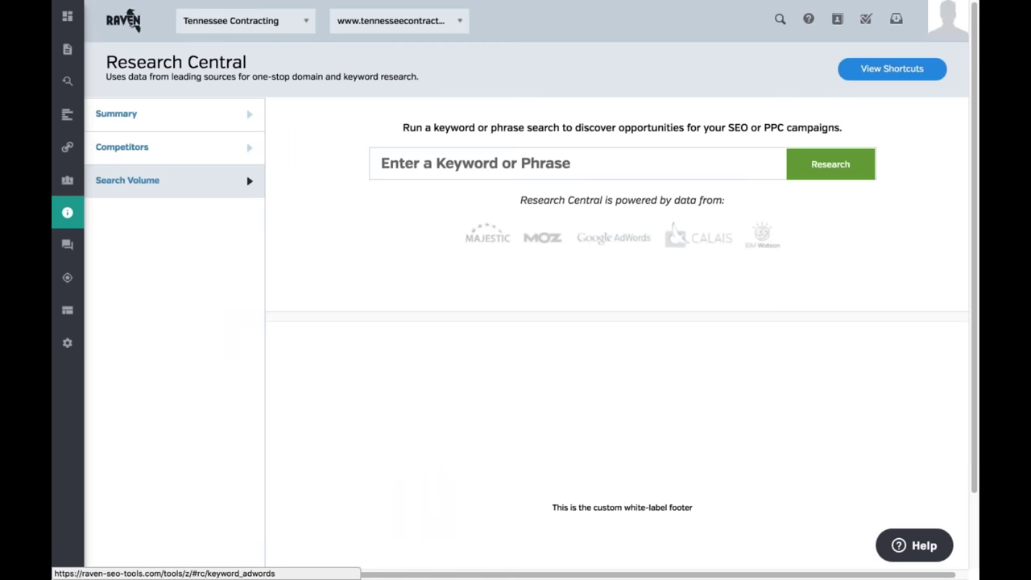
Research the search volume for the phrase "nashville roofing"
click(493, 164)
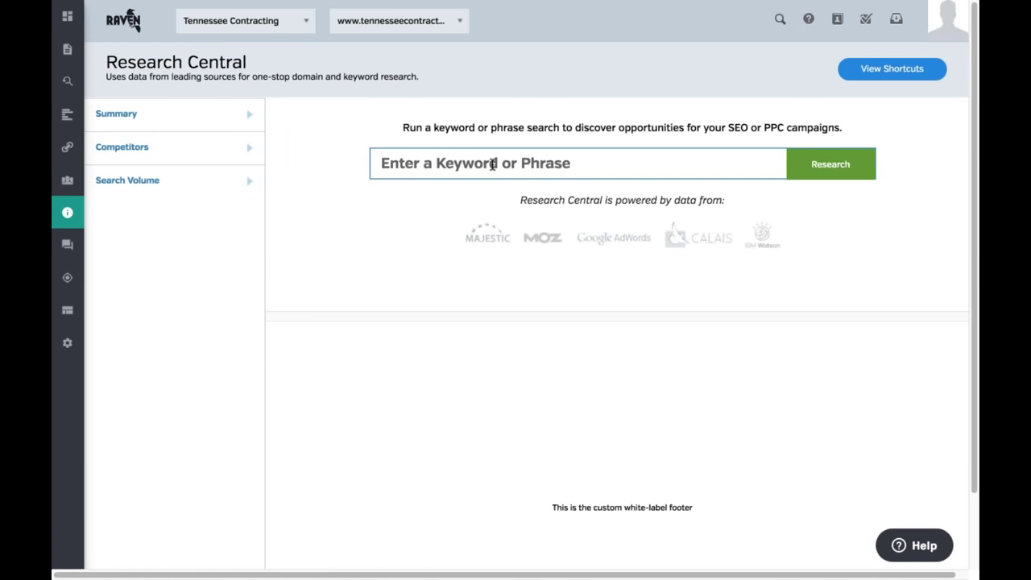
text(nashville)
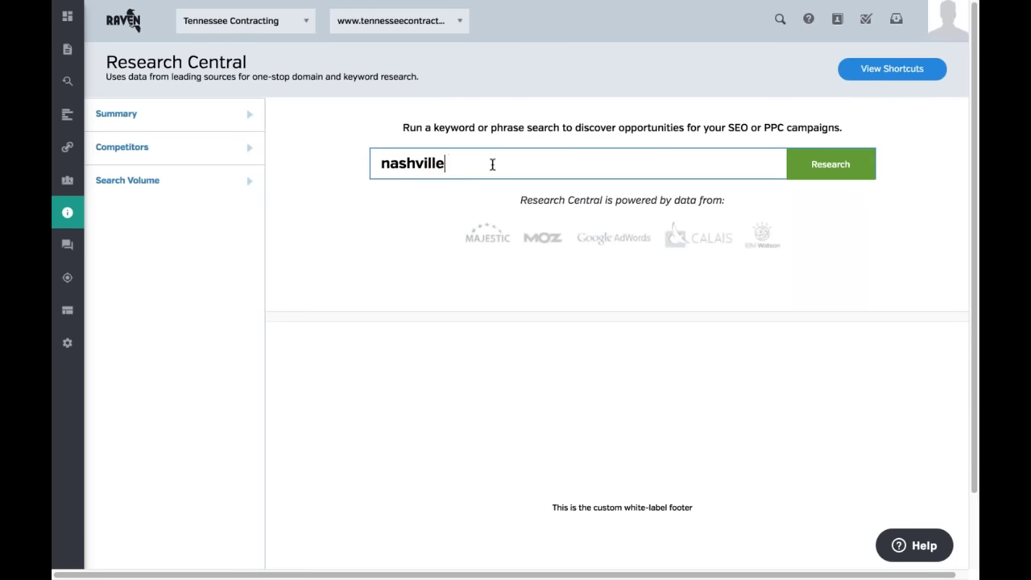
text( roofe)
text(ng)
click(819, 169)
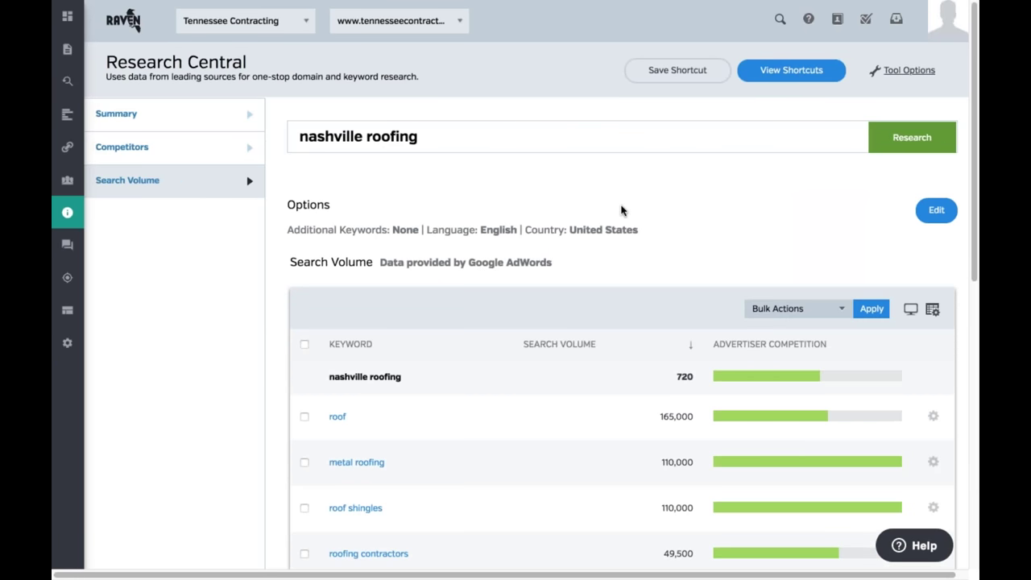
Examine the related roofing keywords' search volume and advertiser competition
scroll(621, 210, down, 1)
scroll(454, 276, down, 3)
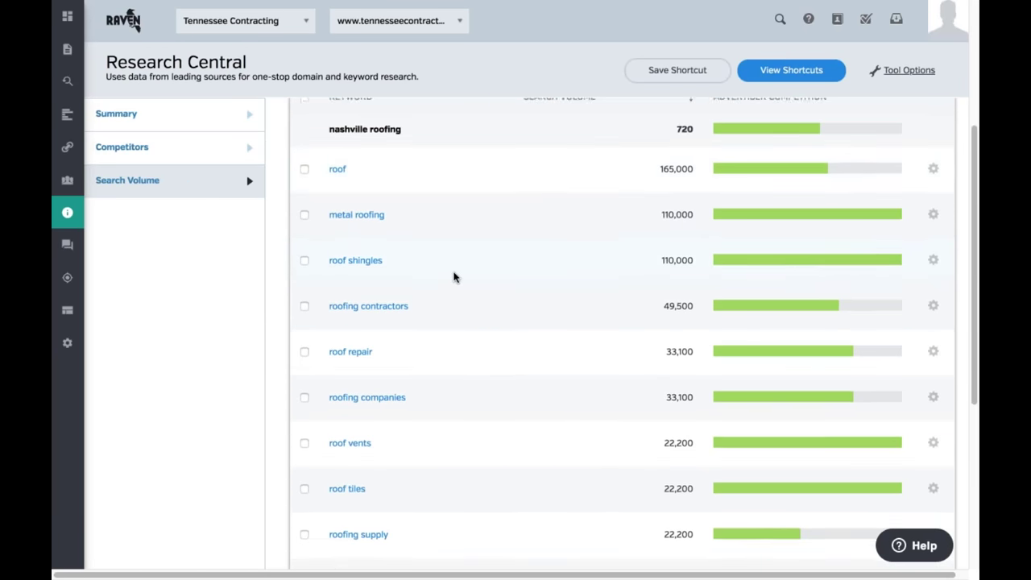
scroll(610, 266, down, 1)
scroll(609, 266, up, 2)
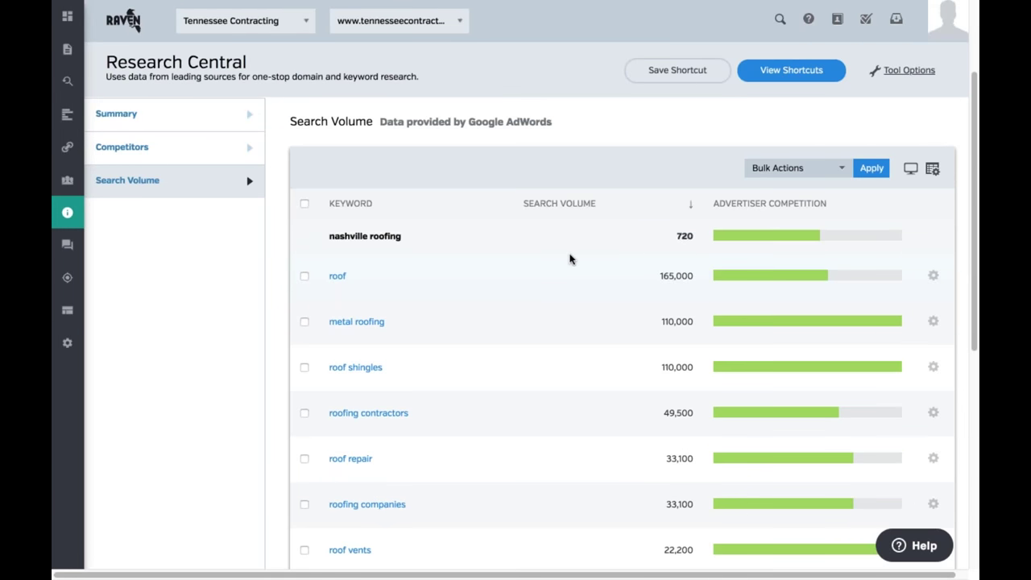
Add the keyword "roofing companies" from the search volume results to the Keyword Manager and open the saved keywords
scroll(588, 274, down, 3)
scroll(784, 186, down, 2)
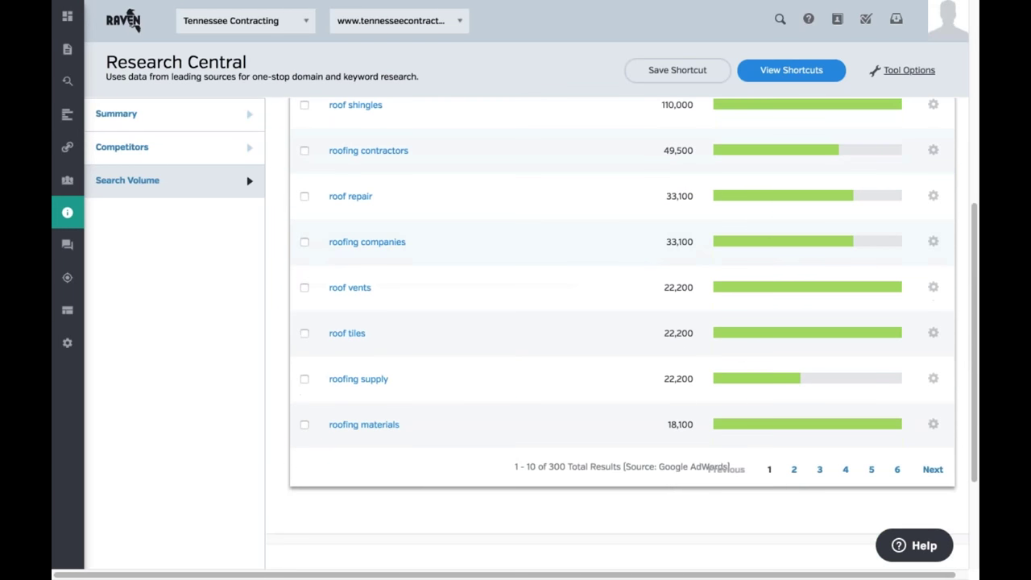
click(303, 242)
scroll(611, 292, up, 5)
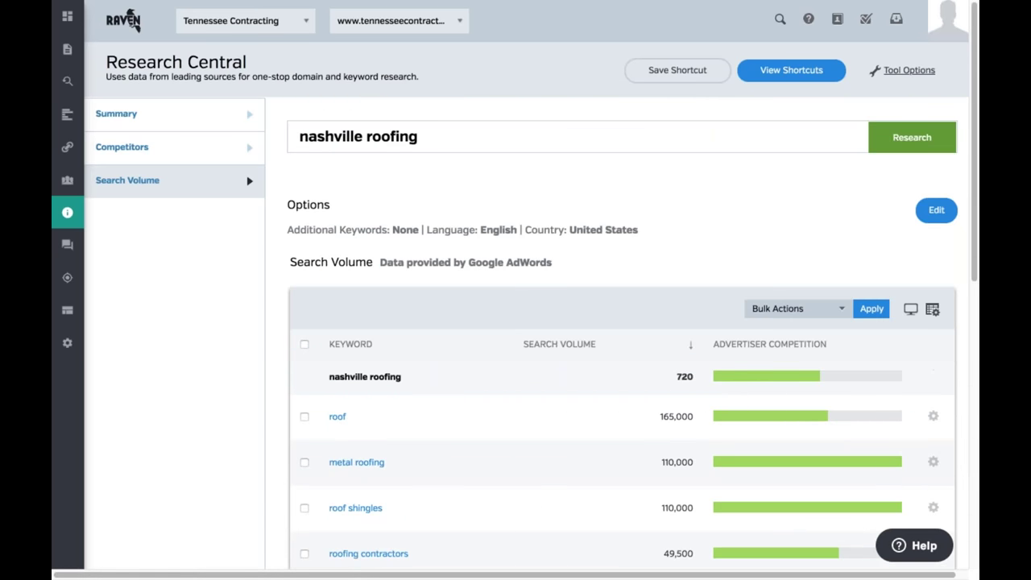
click(832, 308)
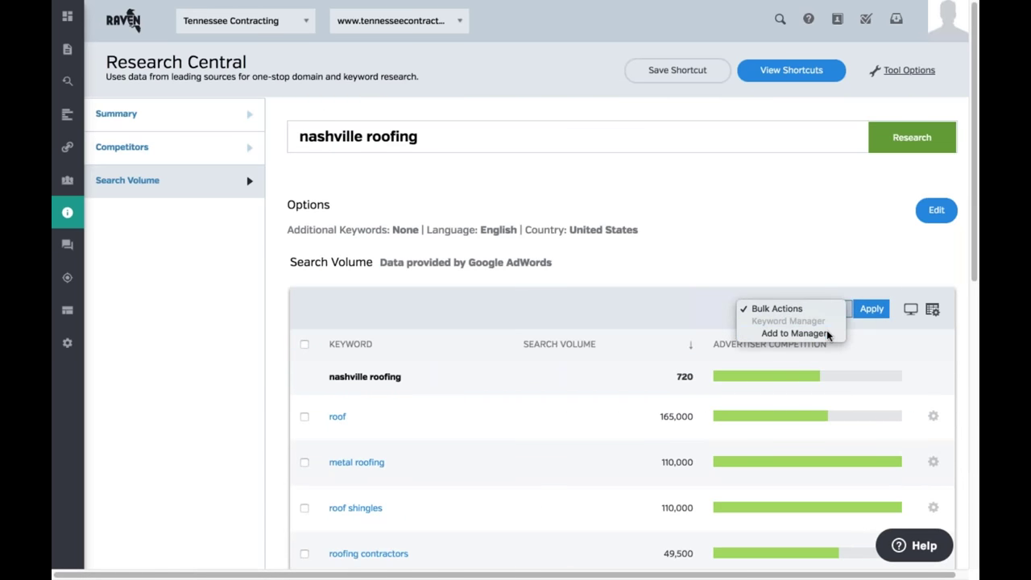
click(835, 331)
click(870, 310)
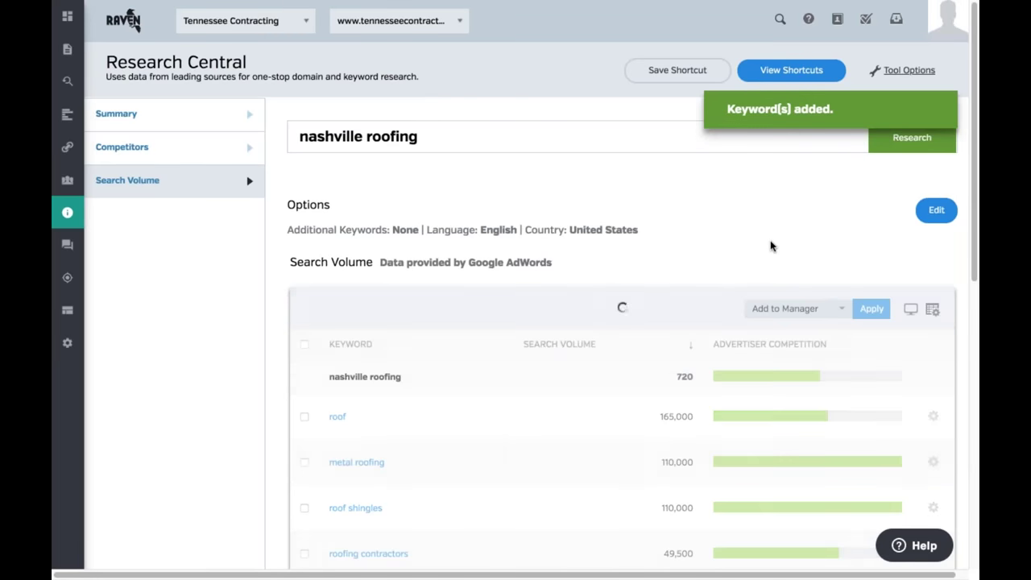
click(120, 211)
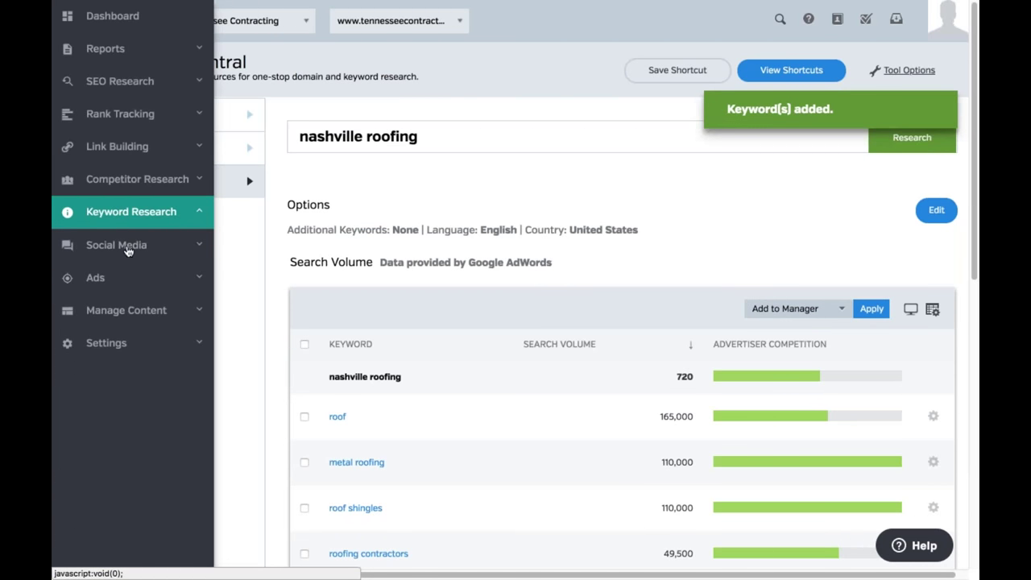
click(115, 271)
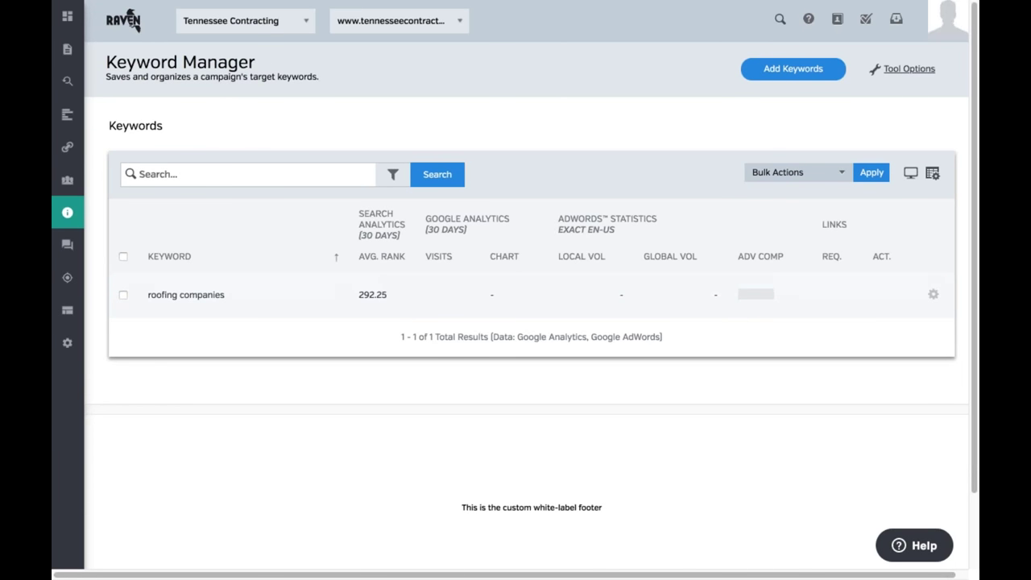
Open the Twitter management tool, dismiss its welcome message, and switch to the SEO consultant's profile
mouse_move(80, 237)
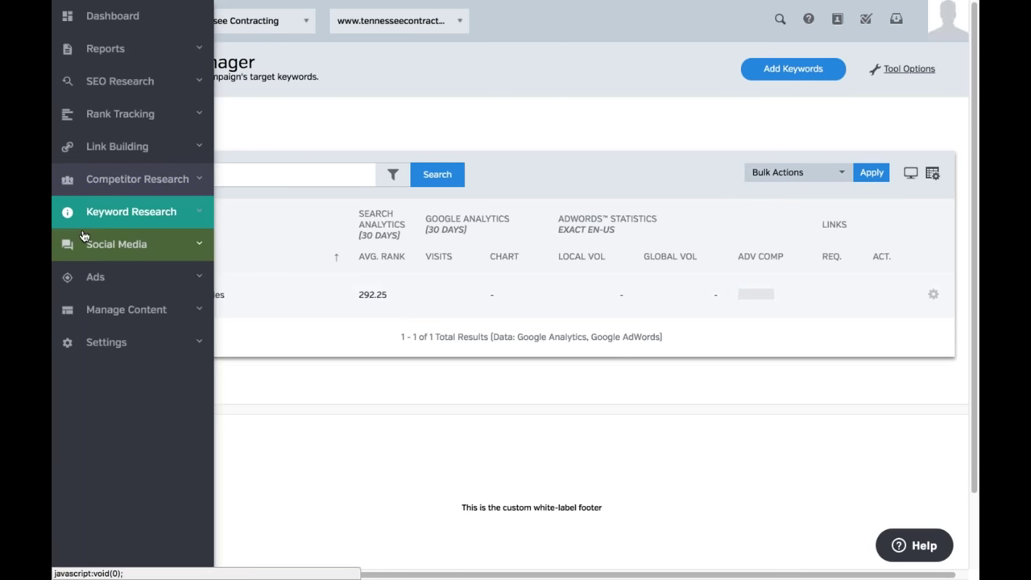
click(126, 248)
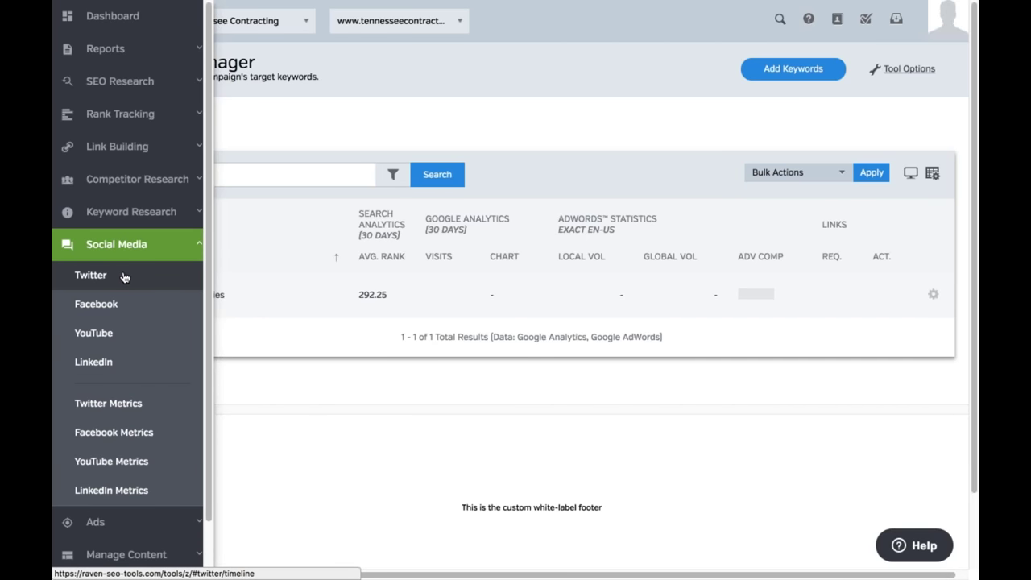
click(124, 277)
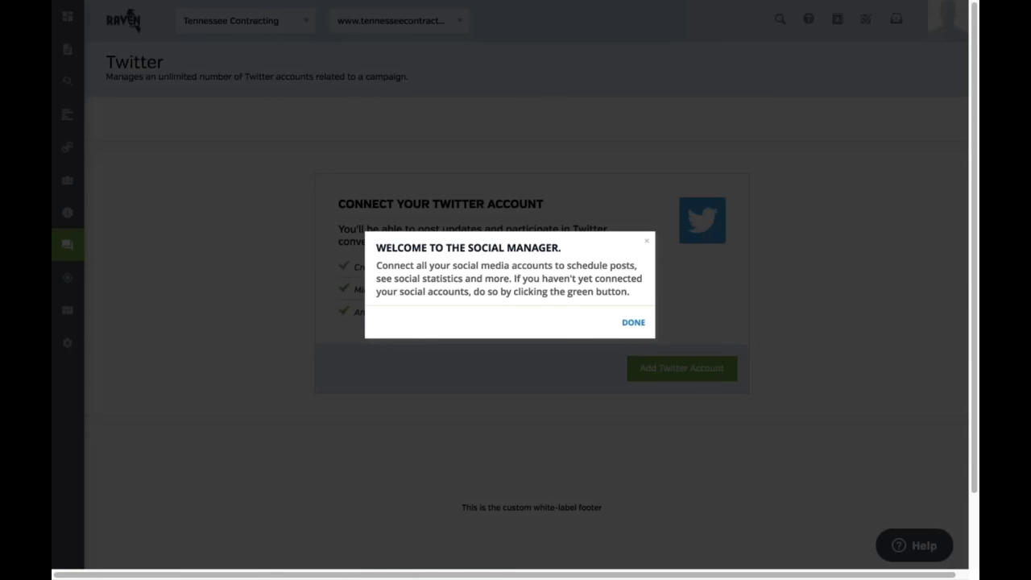
click(646, 240)
click(281, 22)
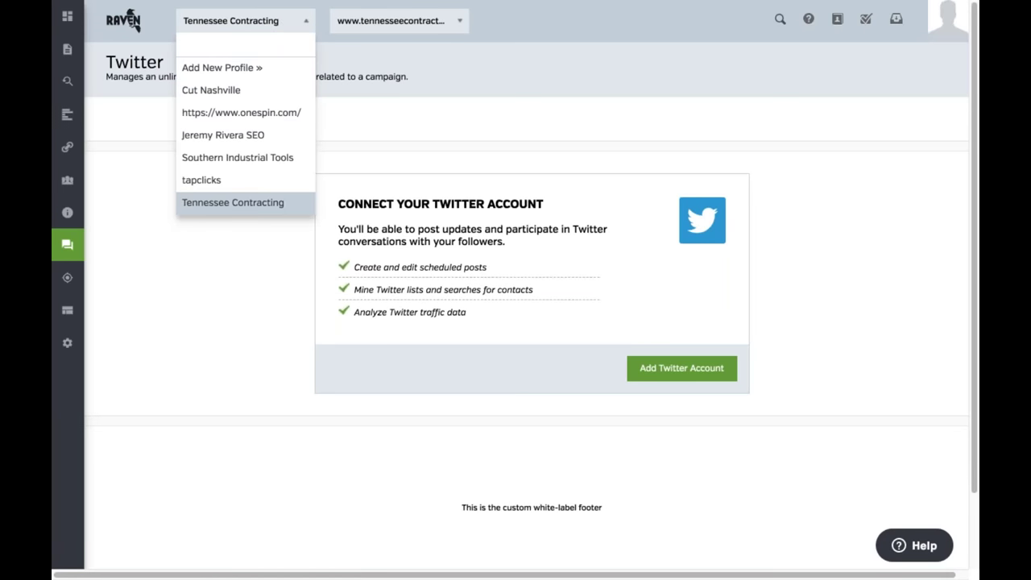
click(223, 141)
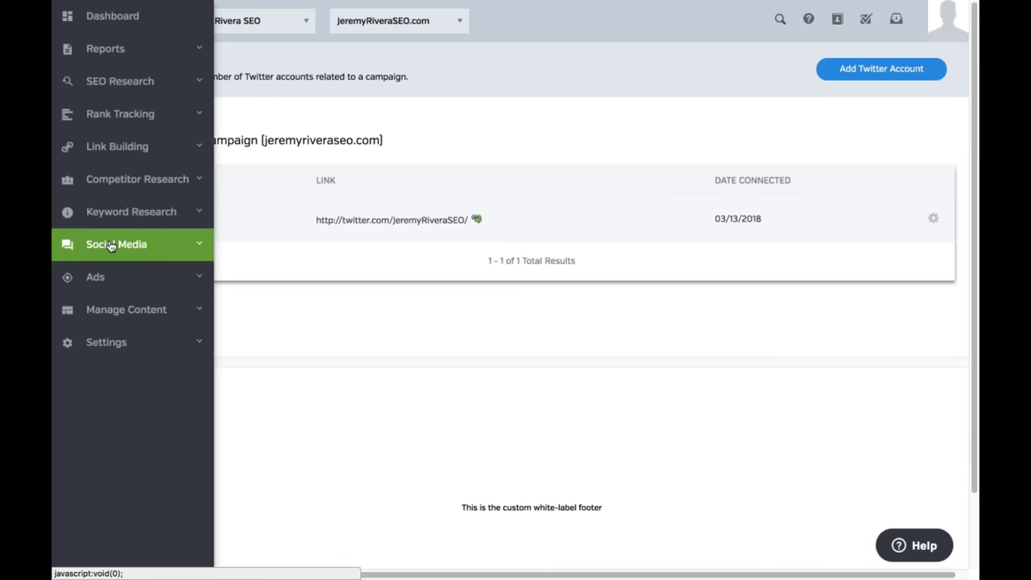
Open the campaign's Twitter timeline and look through its 30-day stats and recent tweets
click(113, 245)
click(109, 278)
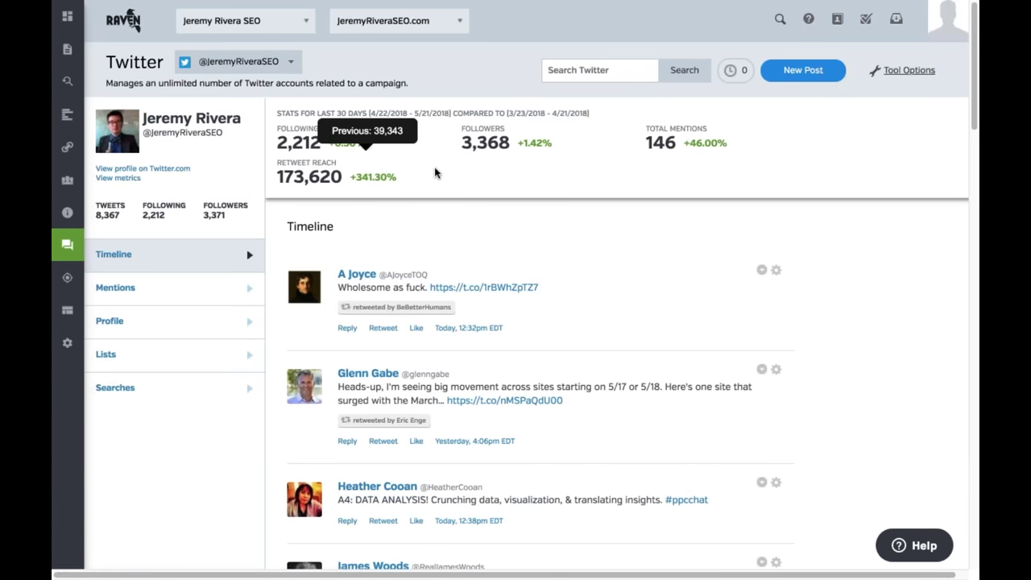
scroll(604, 221, down, 5)
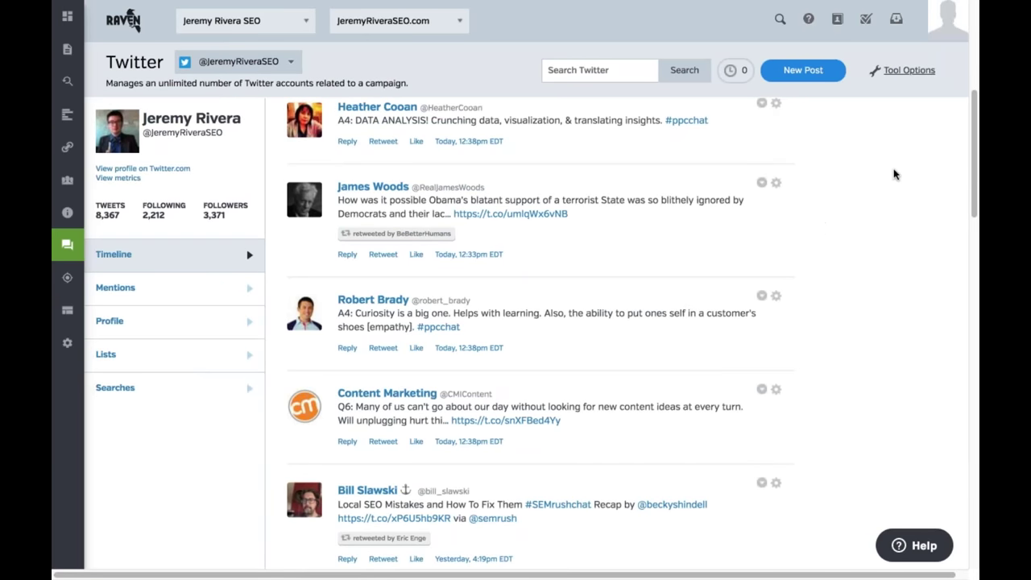
Start a new Twitter post and look over its campaign variables and image upload options without attaching a file
click(810, 71)
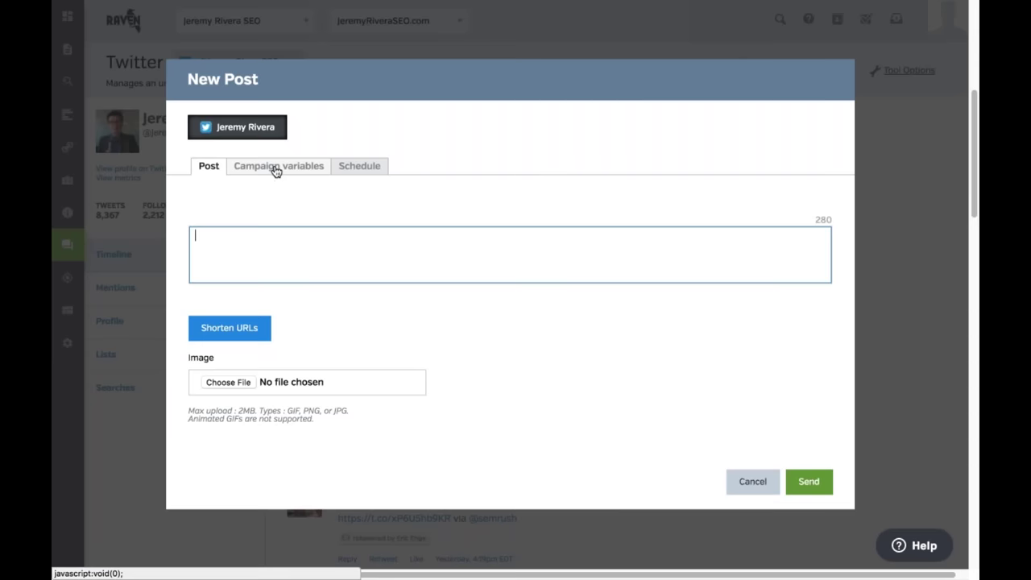
click(276, 169)
click(209, 166)
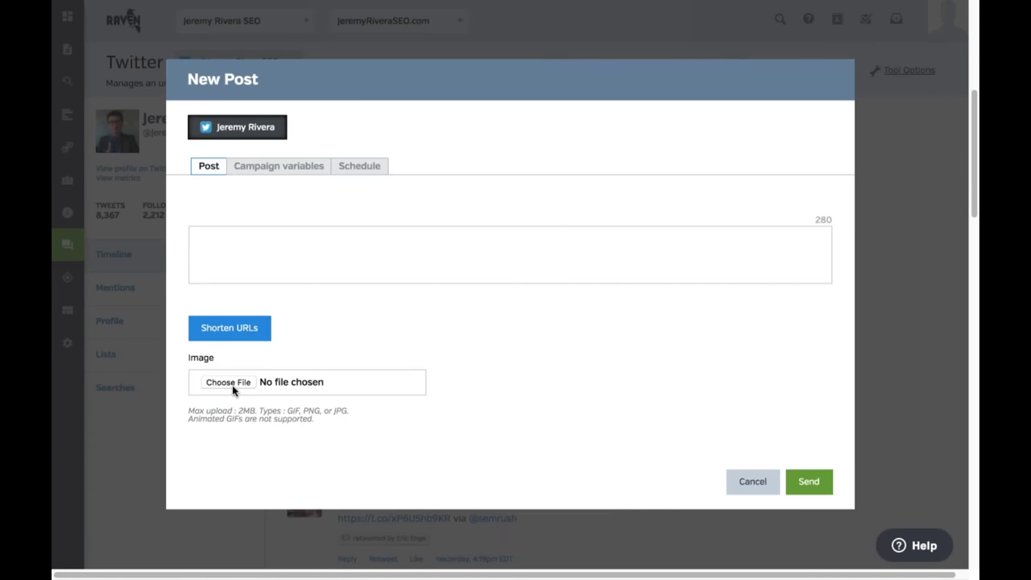
click(229, 383)
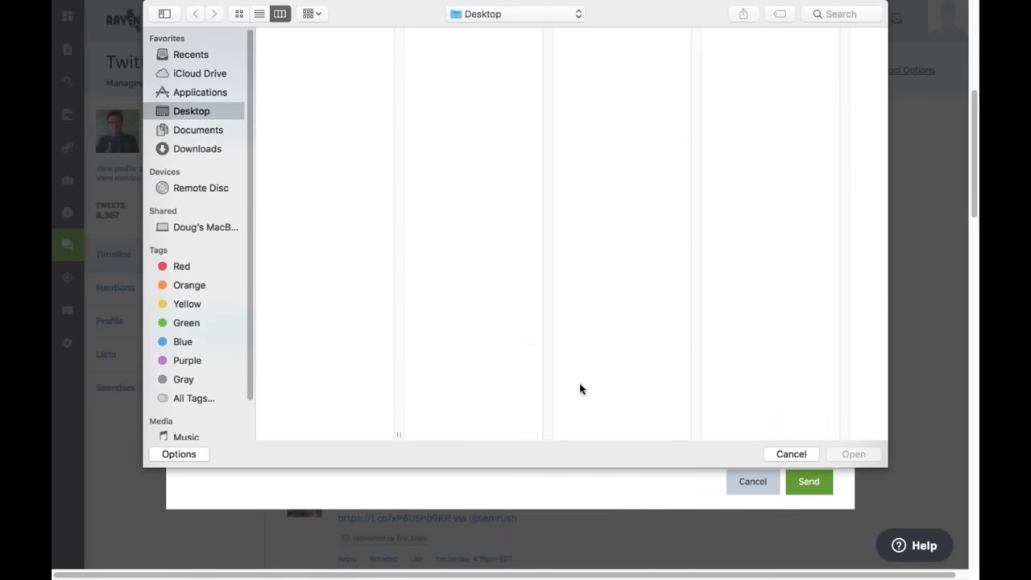
click(797, 453)
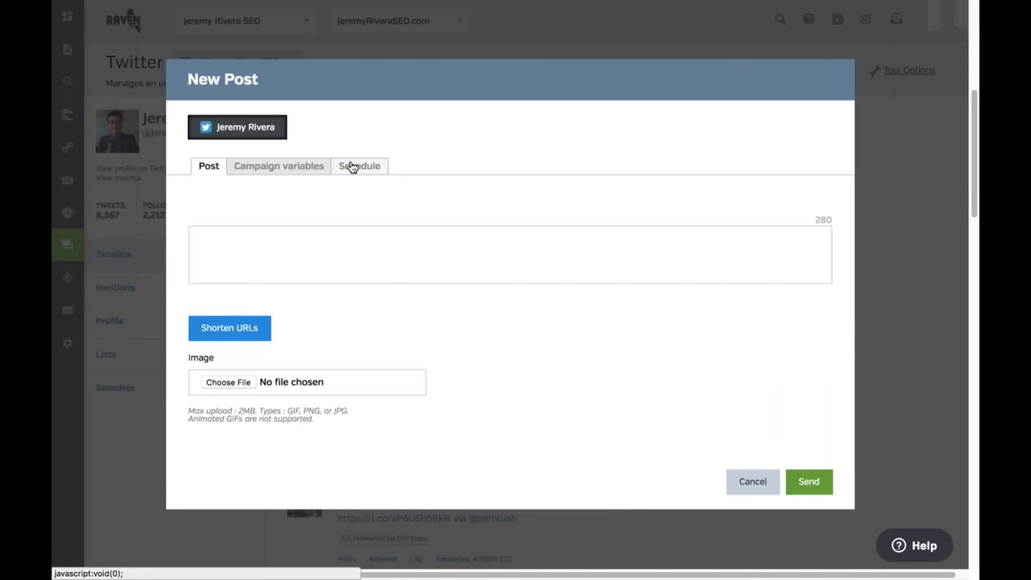
Try scheduling the new Twitter post for 05/10/2018, and discard the post
click(352, 166)
click(289, 228)
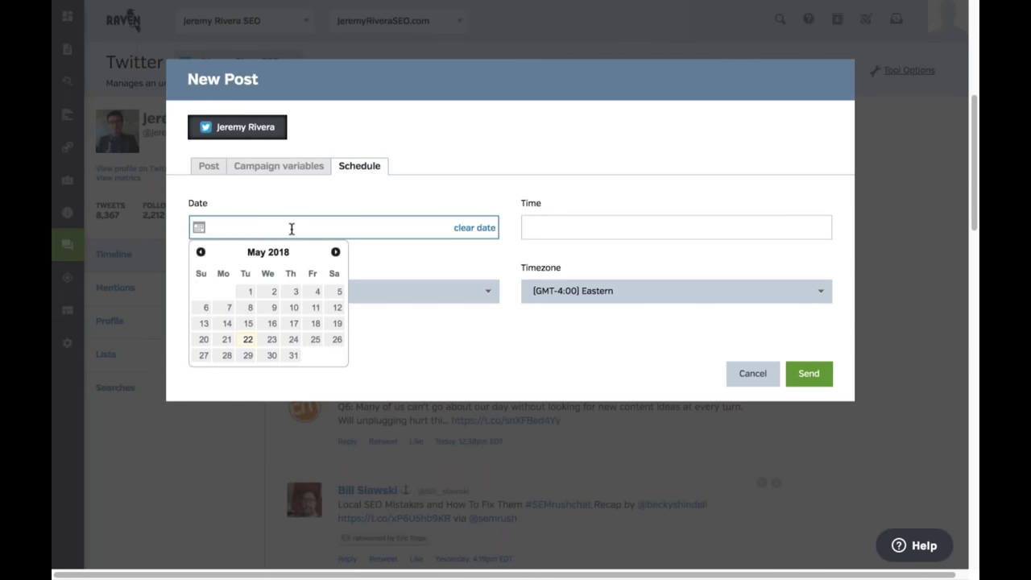
click(294, 310)
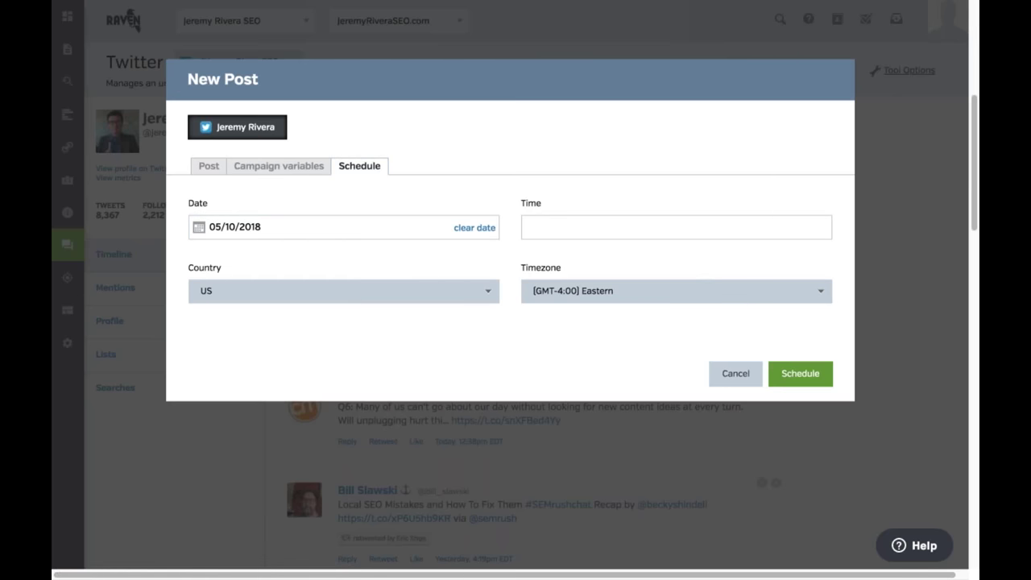
click(735, 375)
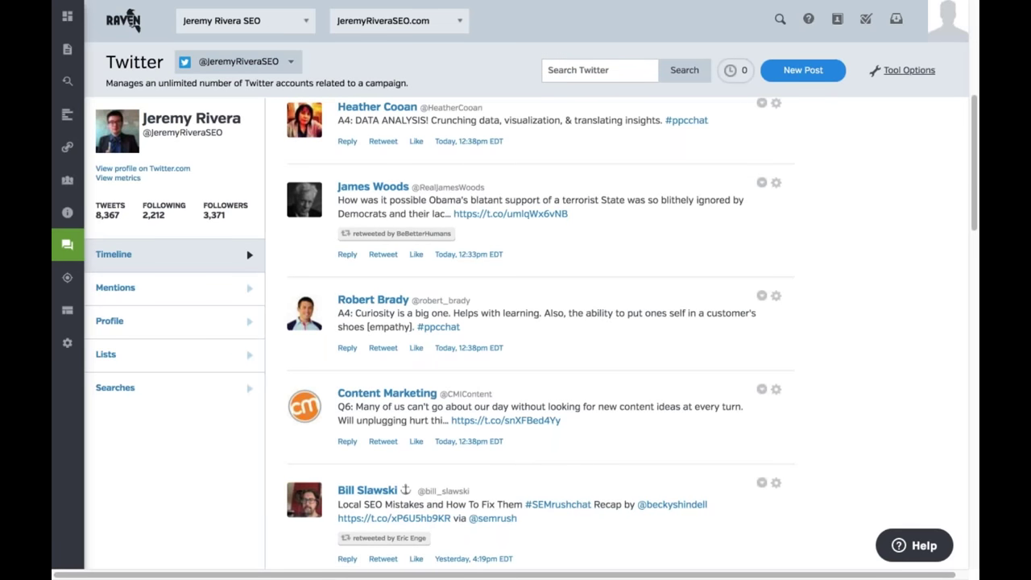
Review the Twitter account's mentions, profile and lists, and check the change in its retweet reach
click(196, 295)
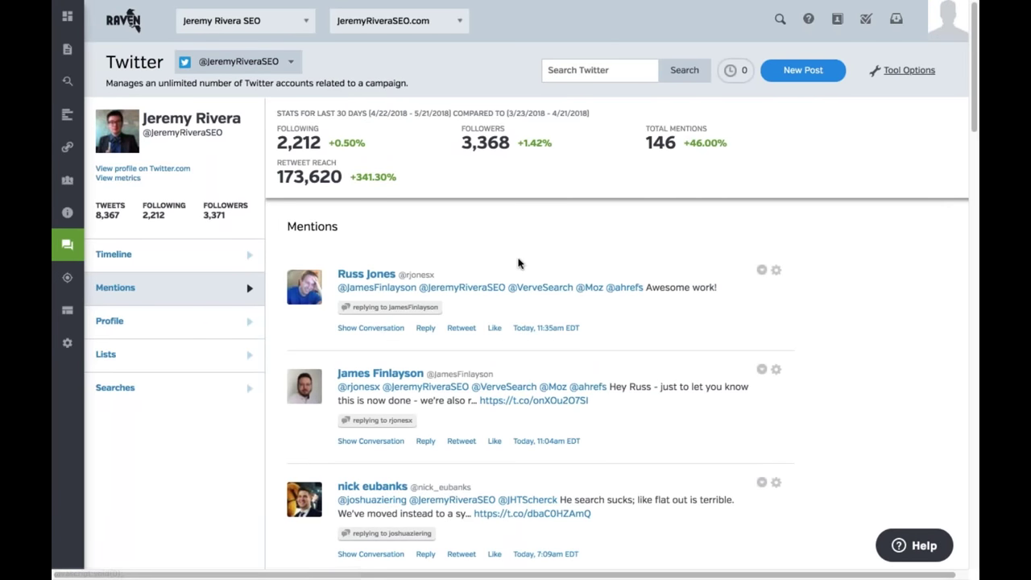
click(161, 324)
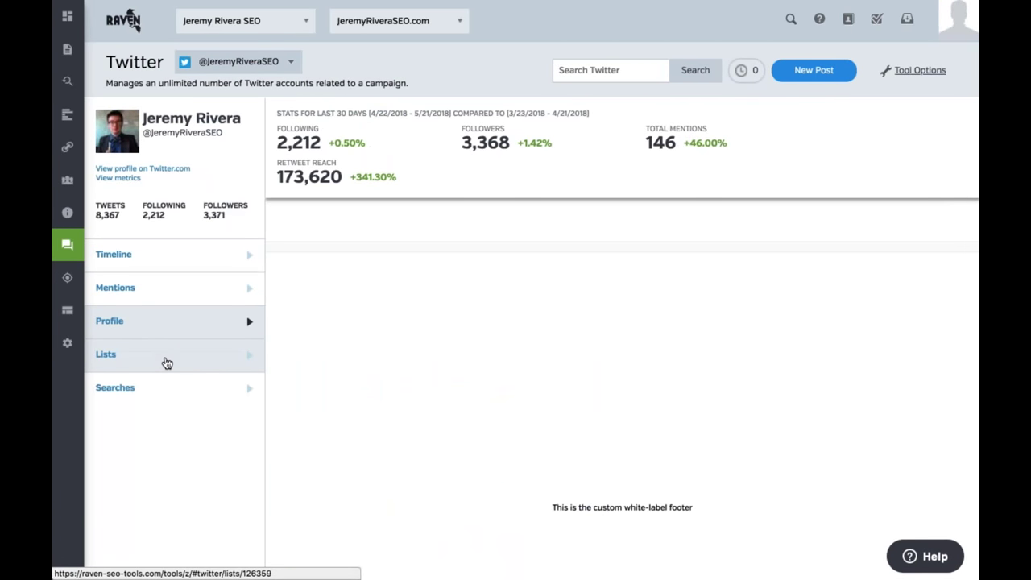
click(167, 363)
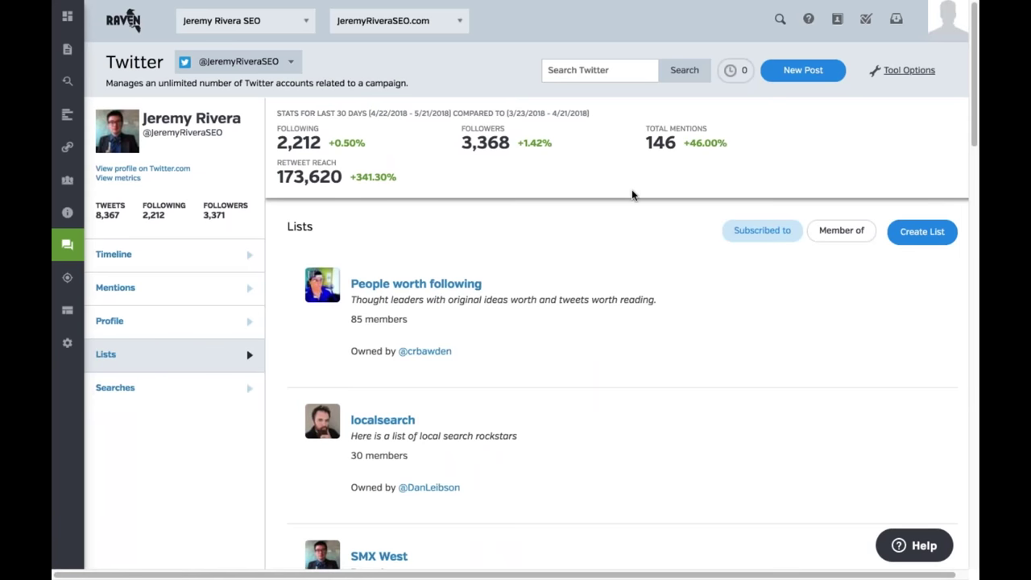
click(132, 252)
mouse_move(355, 147)
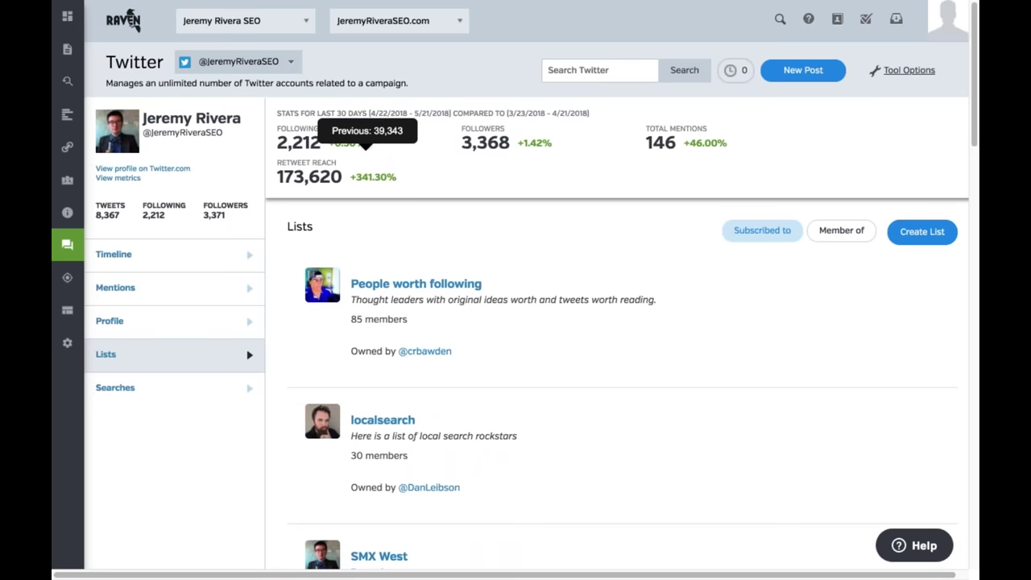
Open Twitter Metrics and examine the account's engagement figures and the chart of posts and mentions
mouse_move(68, 246)
click(139, 247)
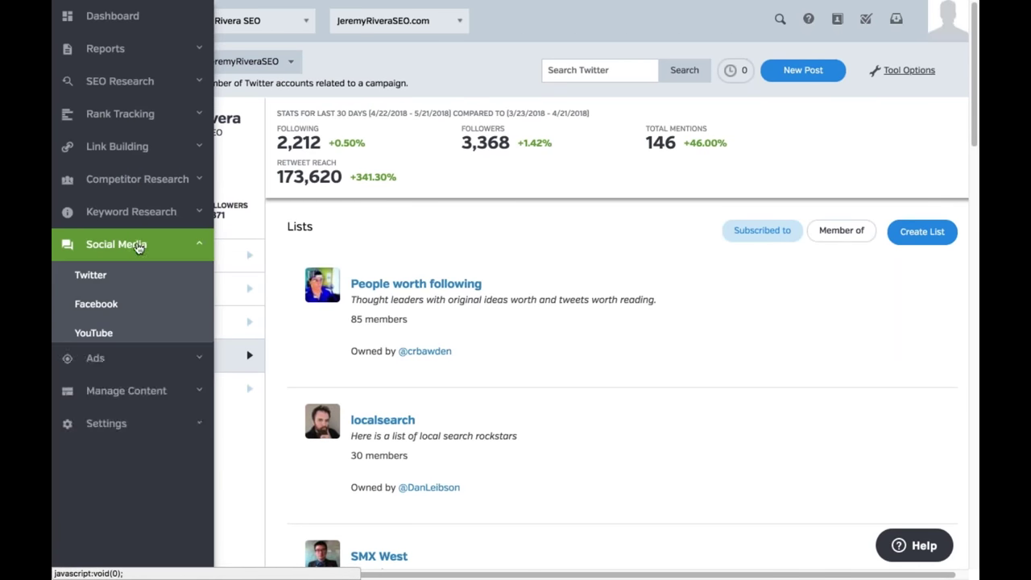
click(88, 406)
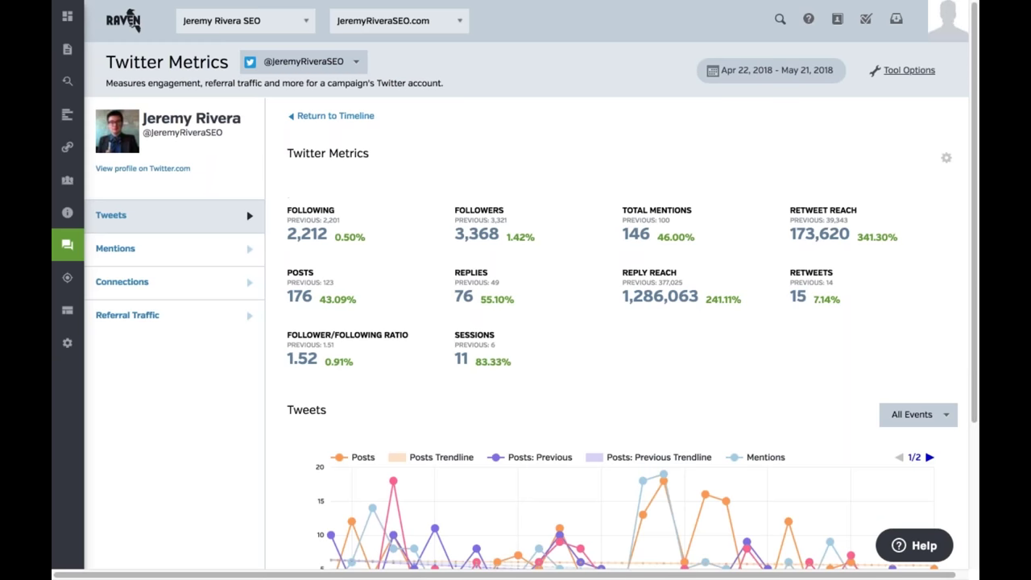
scroll(663, 378, down, 3)
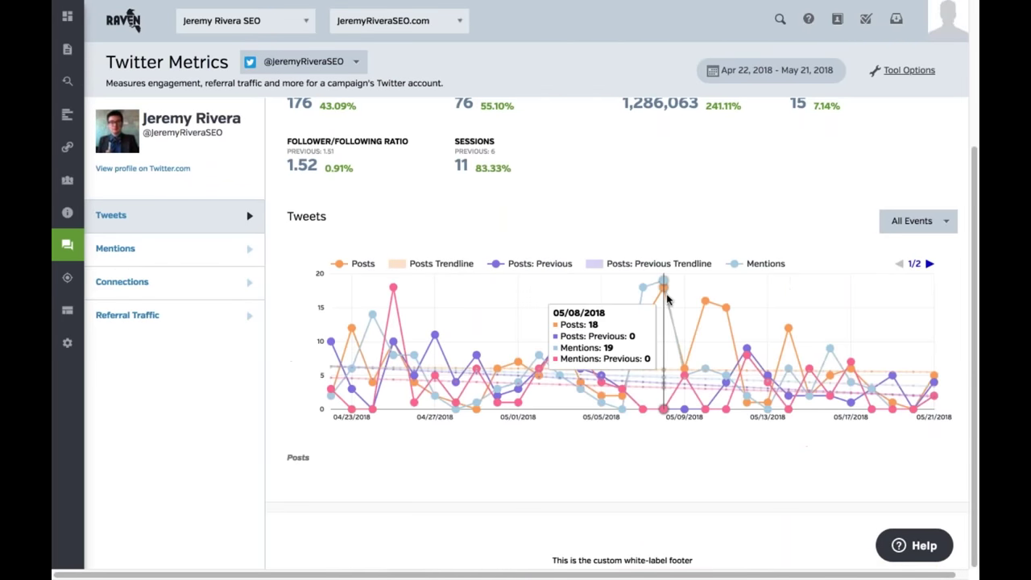
scroll(663, 379, up, 3)
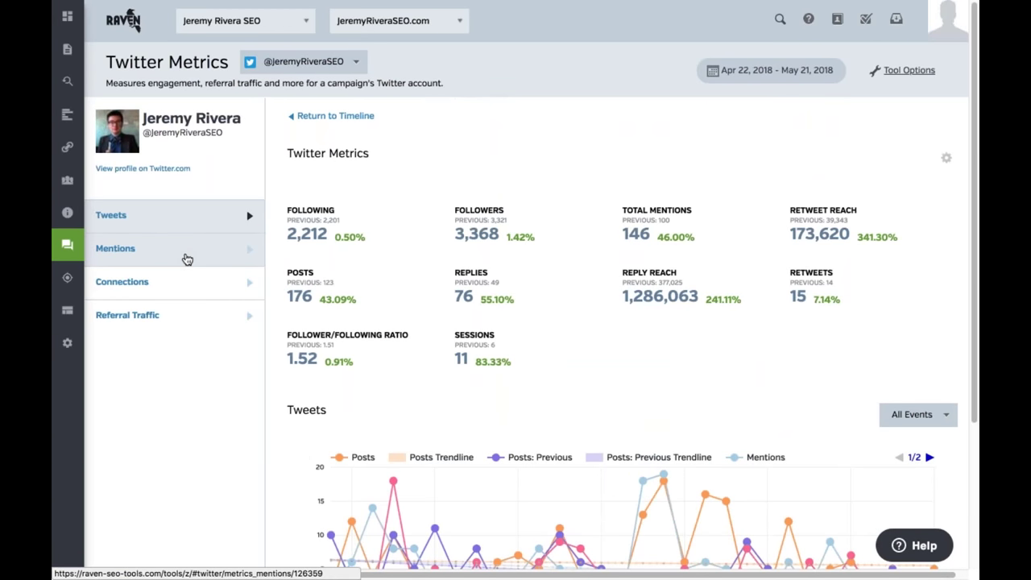
Review the campaign's Facebook wall and its public Facebook page, and look over the new post form without sending anything
mouse_move(76, 266)
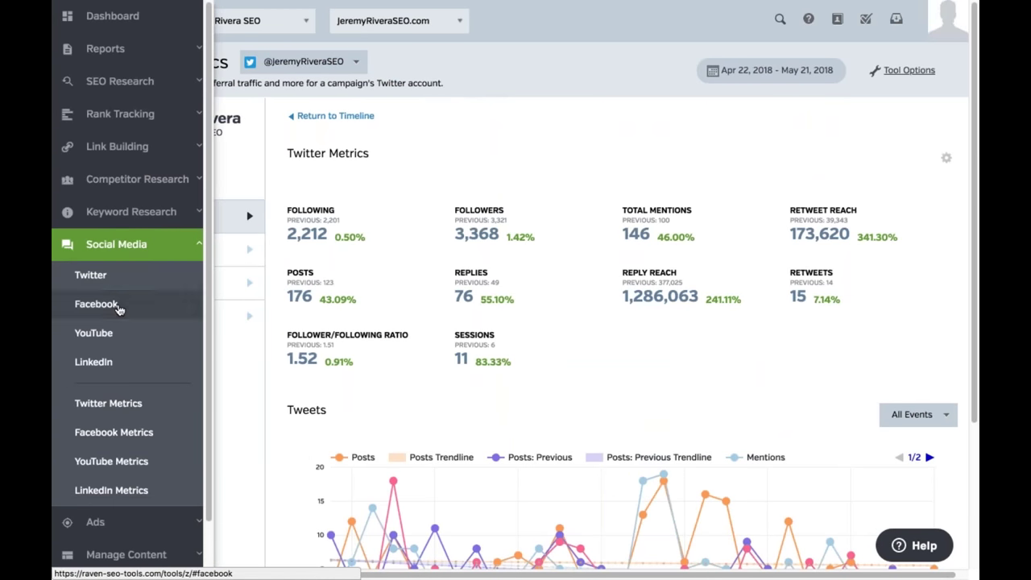
click(96, 303)
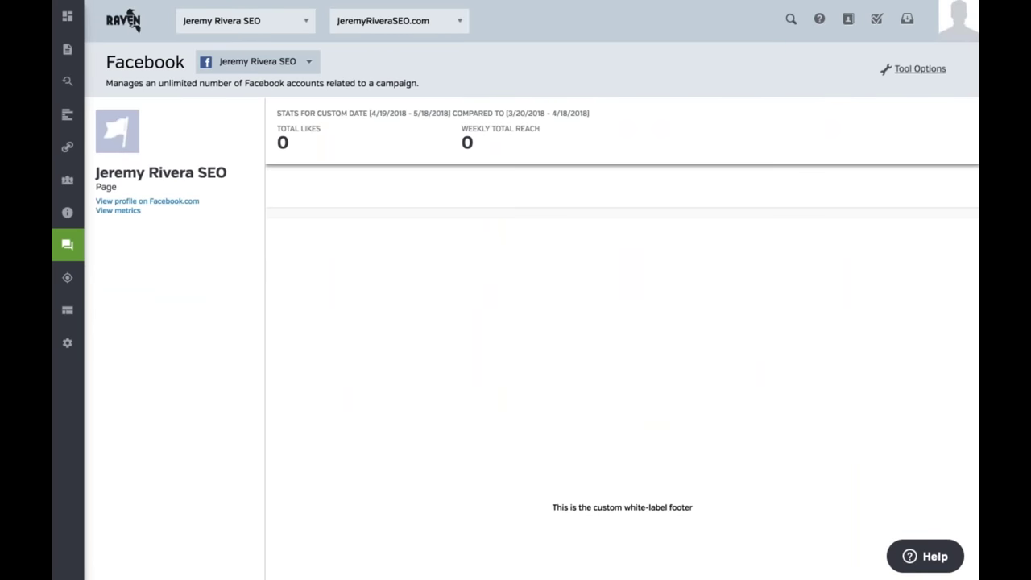
click(404, 232)
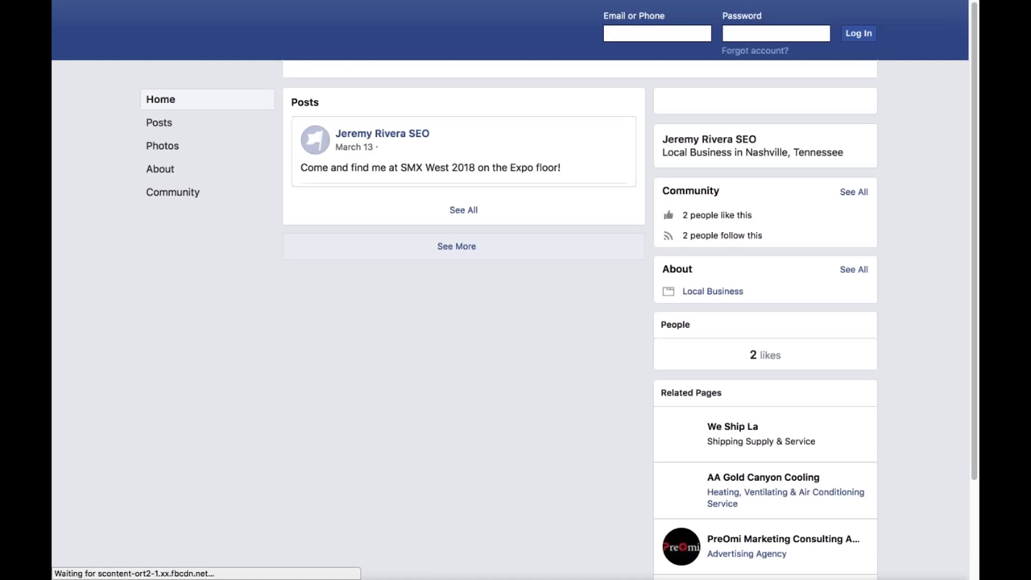
click(201, 34)
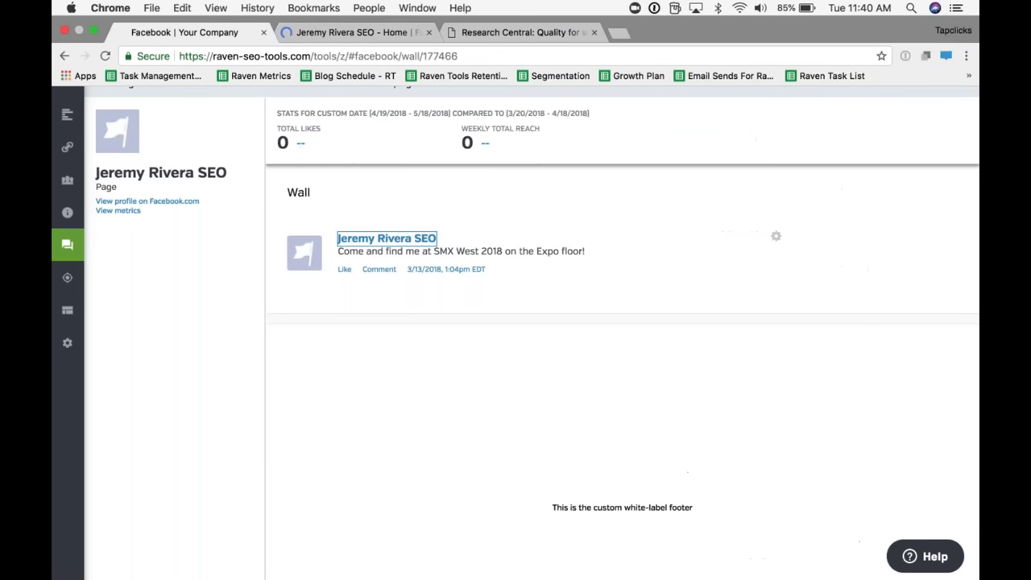
click(843, 68)
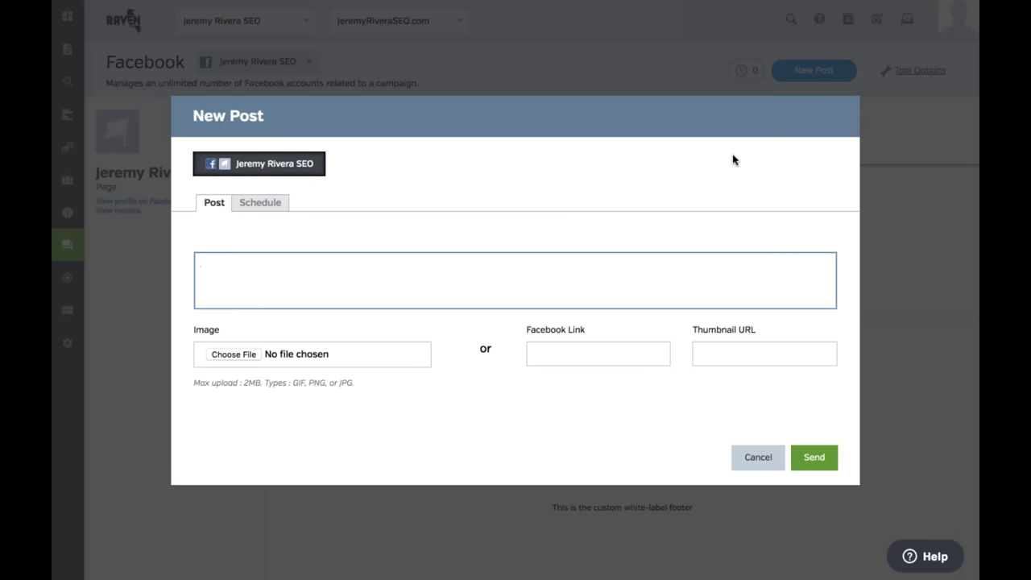
click(758, 457)
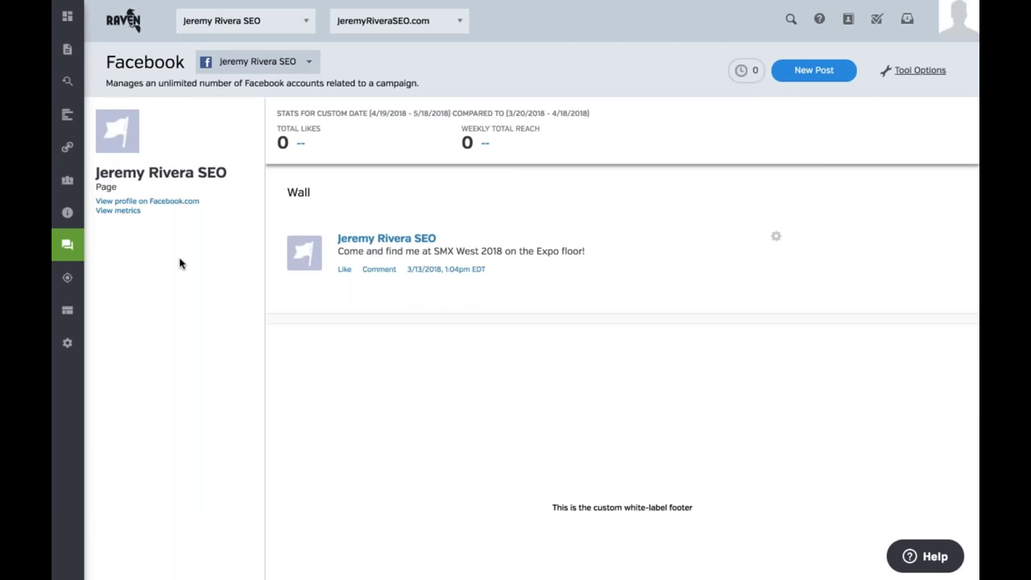
Open the LinkedIn tool and view the company page of 2 the Top Web Design & Marketing
mouse_move(68, 244)
click(116, 244)
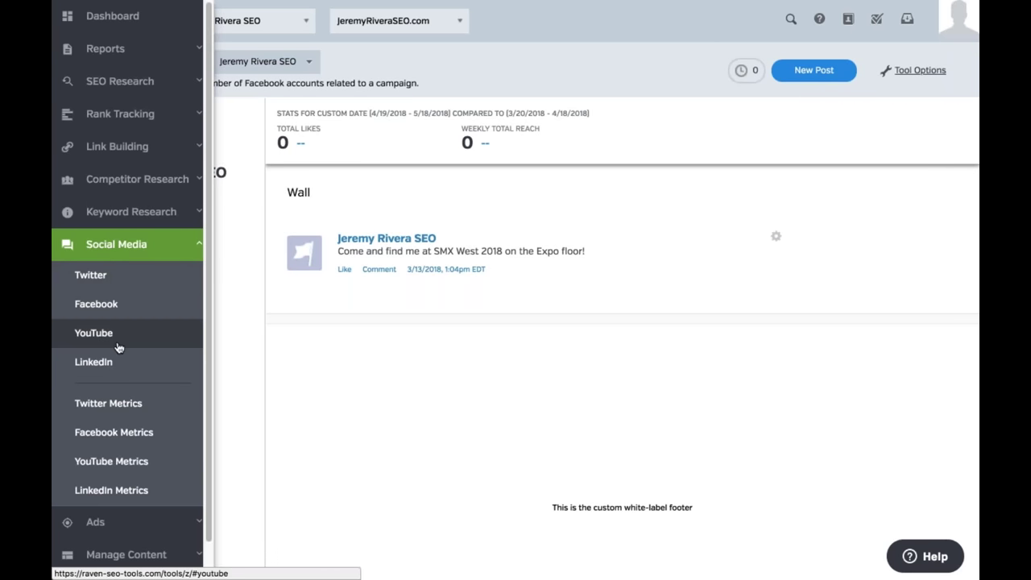
click(117, 362)
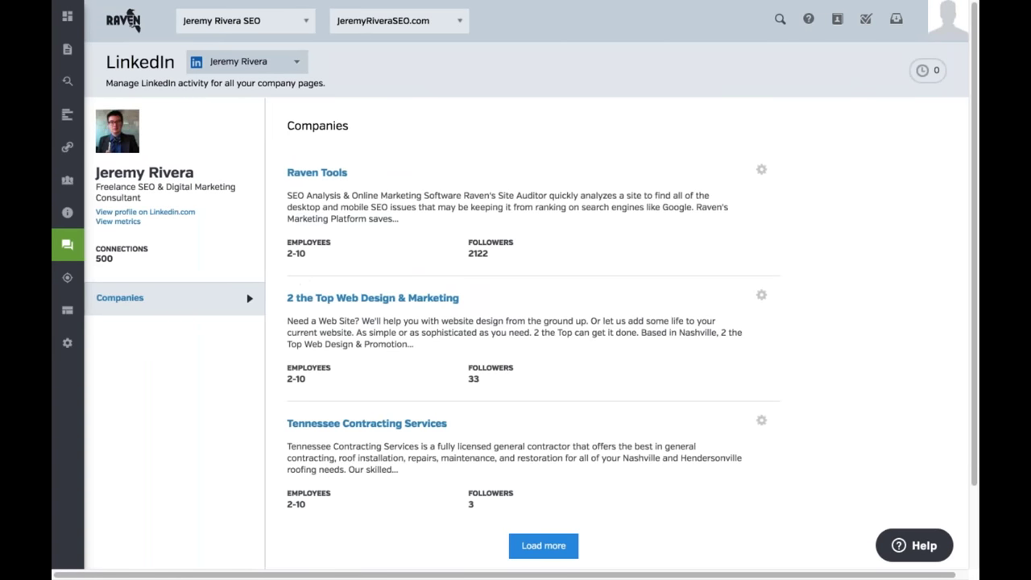
key(Tab)
key(Tab)
key(Tab)
key(Return)
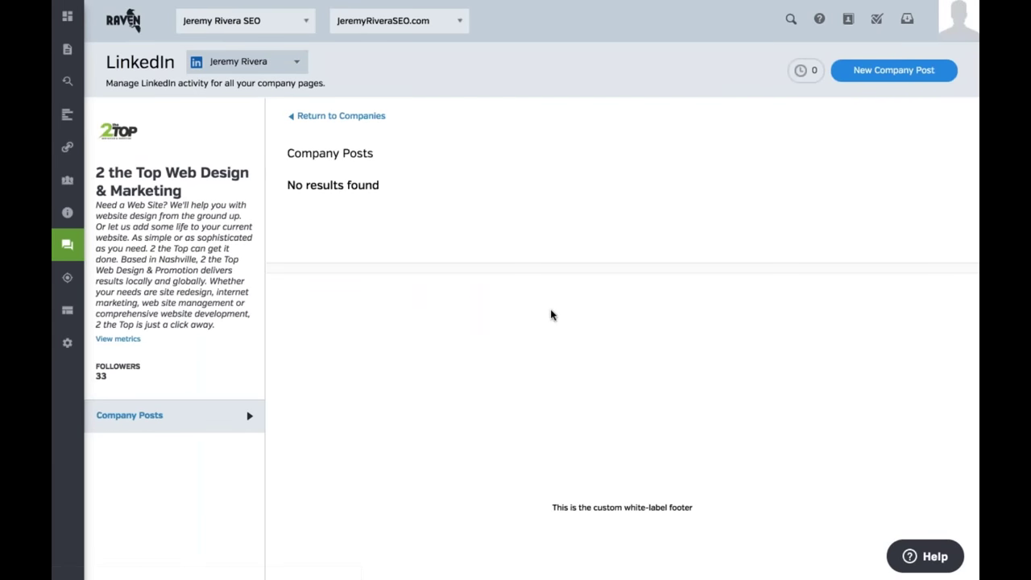
Look over the posting and scheduling options of a new LinkedIn company post, and leave without sending anything
click(895, 71)
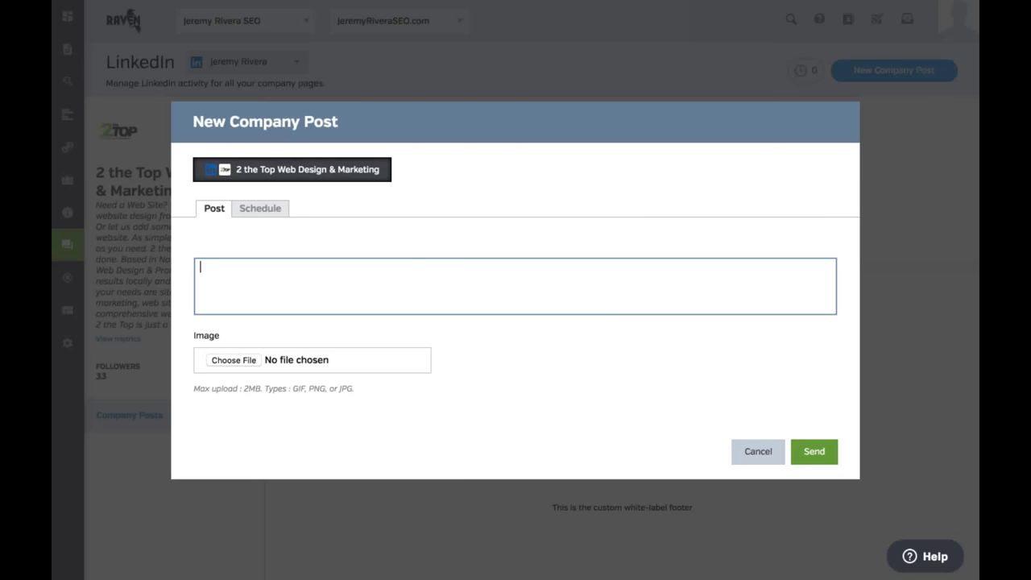
click(253, 208)
click(212, 208)
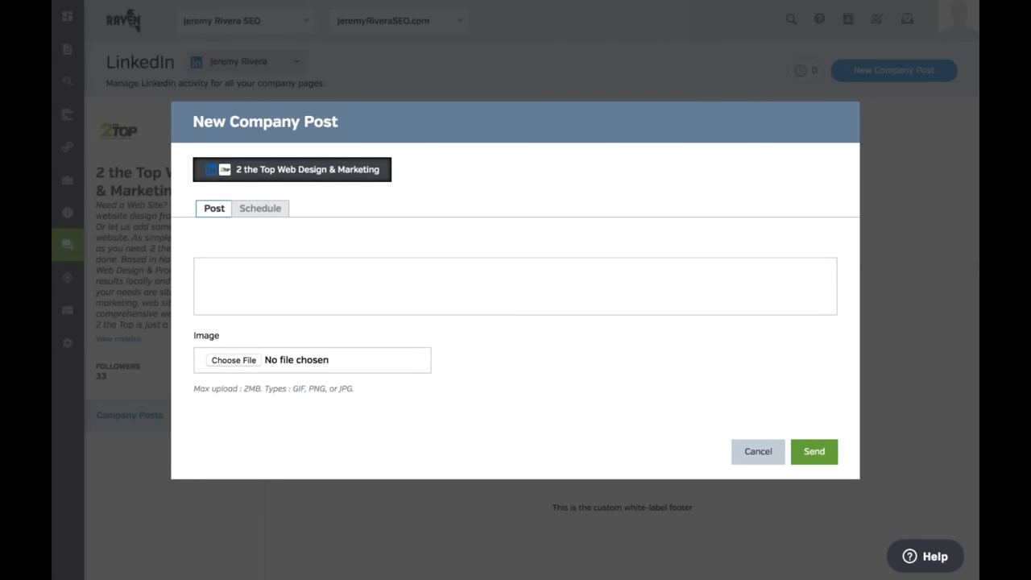
click(757, 451)
Open the YouTube tool and review the channel's statistics and its list of uploaded videos
click(79, 247)
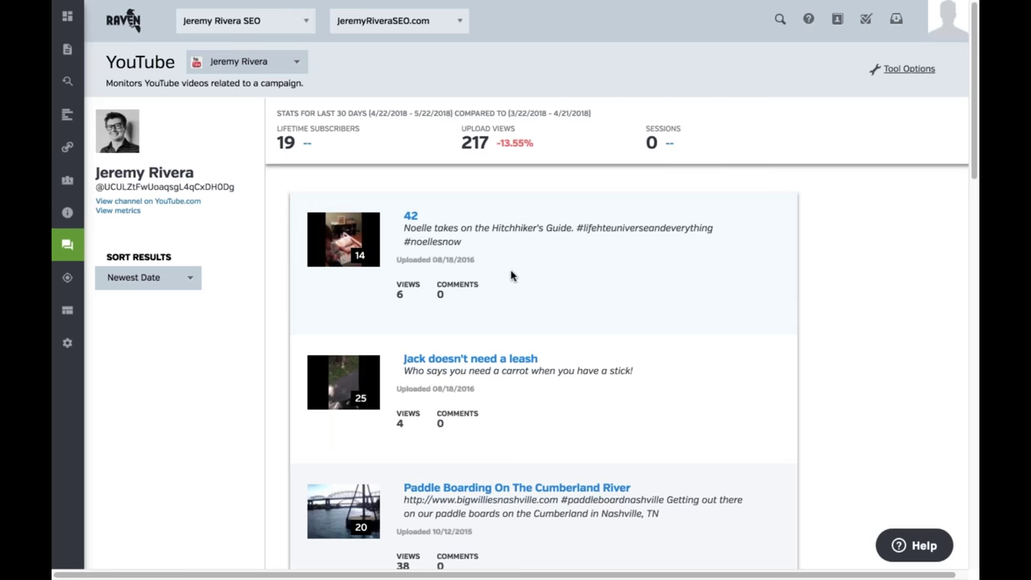
scroll(510, 275, down, 7)
scroll(774, 346, up, 7)
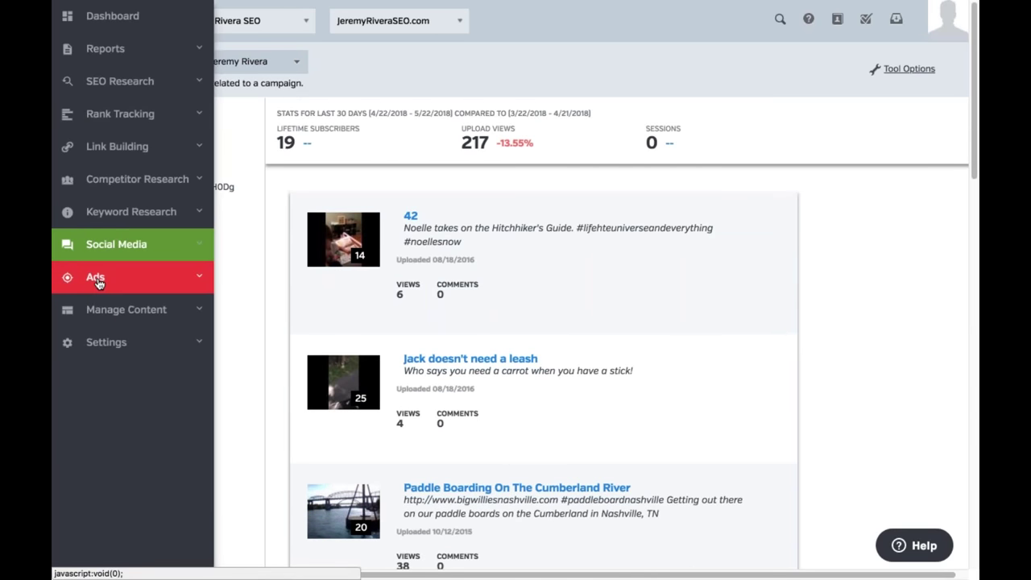
Switch the active profile to Southern Industrial Tools
click(97, 282)
click(304, 20)
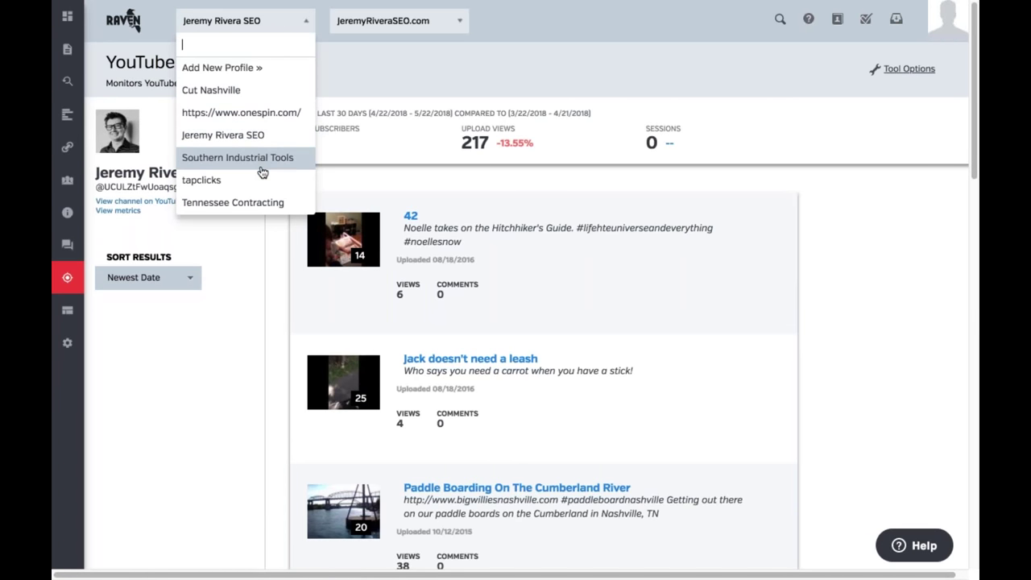
click(84, 290)
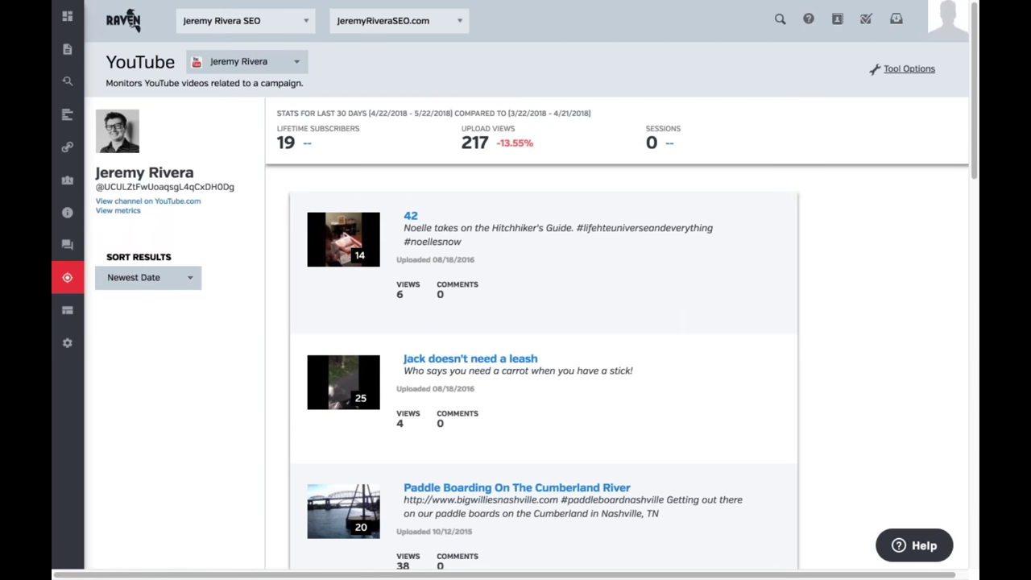
click(242, 20)
click(243, 159)
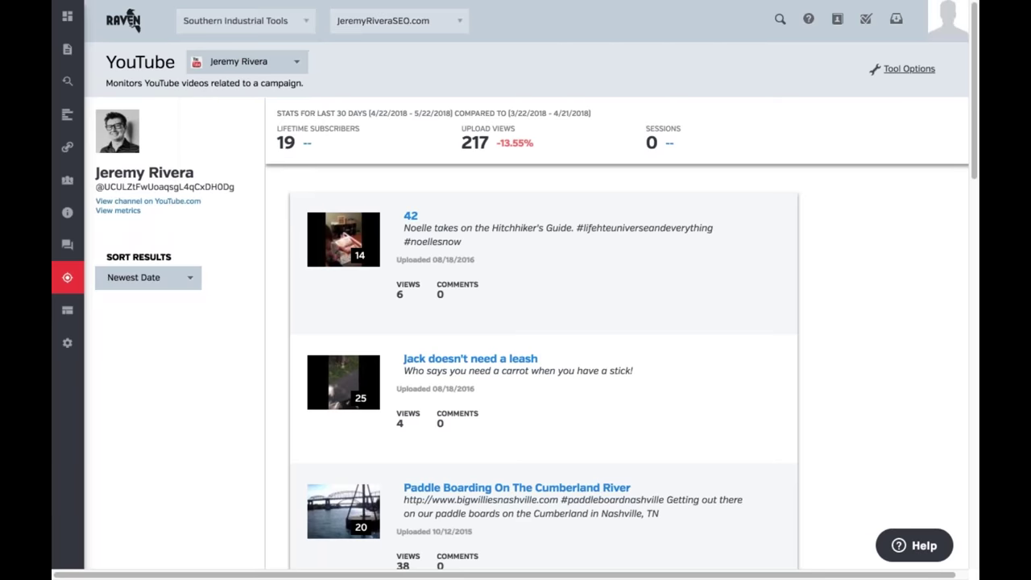
Open the Google AdWords performance report for the Southern Industrial Tools profile
click(68, 256)
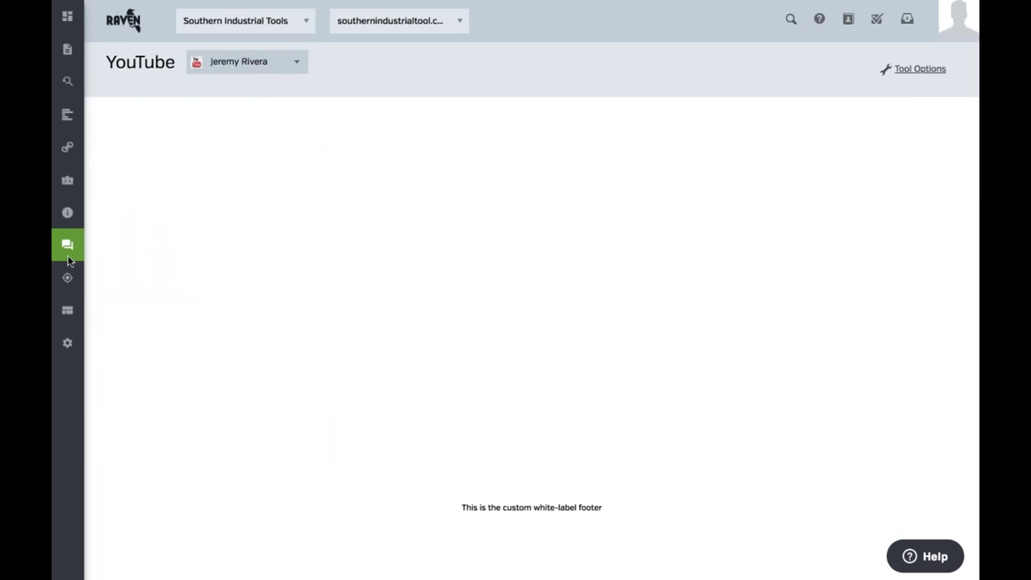
mouse_move(96, 277)
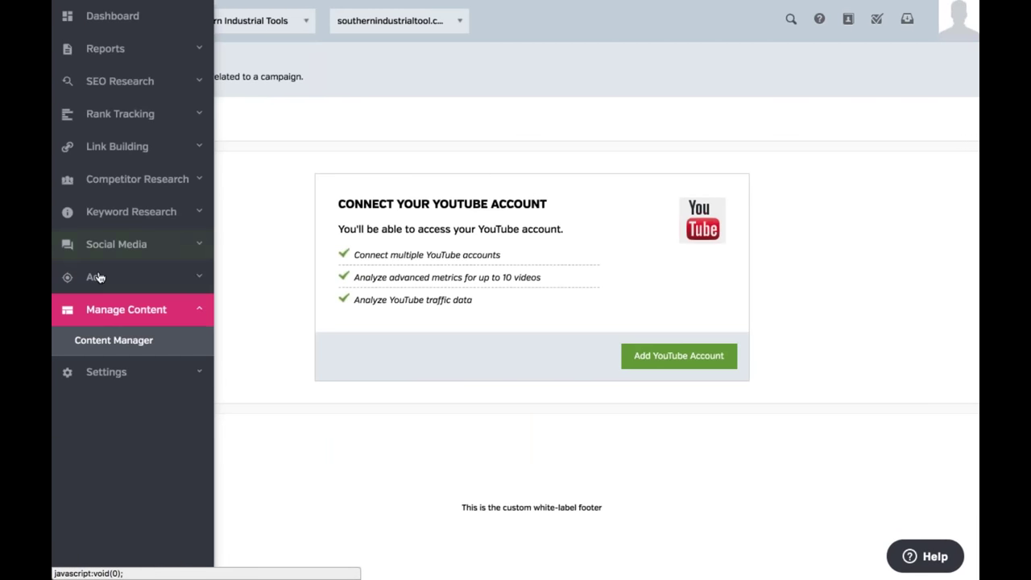
click(108, 244)
click(66, 282)
click(66, 307)
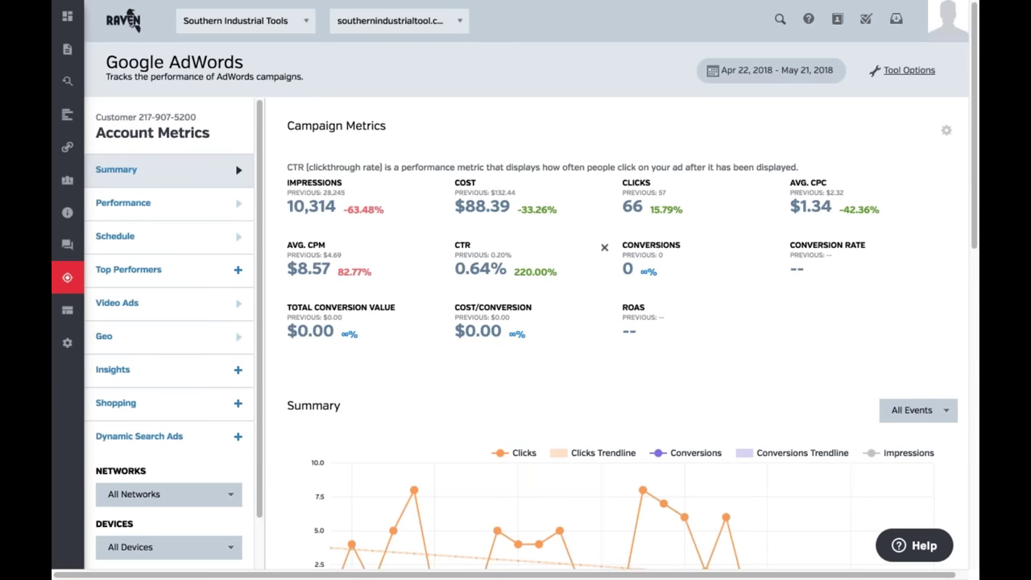
Examine the AdWords campaign metrics, including cost, clicks, average CPC, cost per conversion and ROAS, and the summary chart
mouse_move(485, 204)
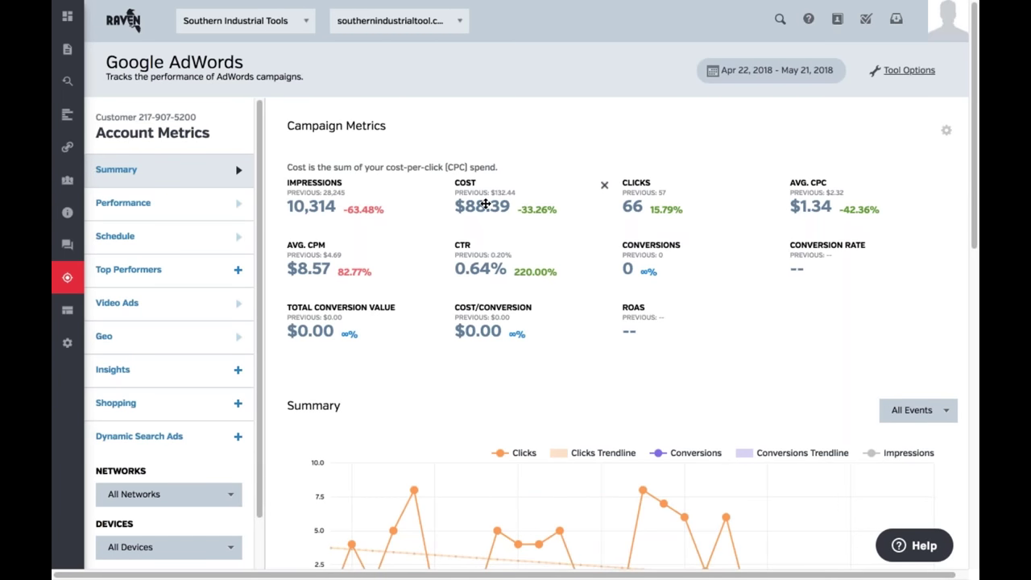
mouse_move(644, 327)
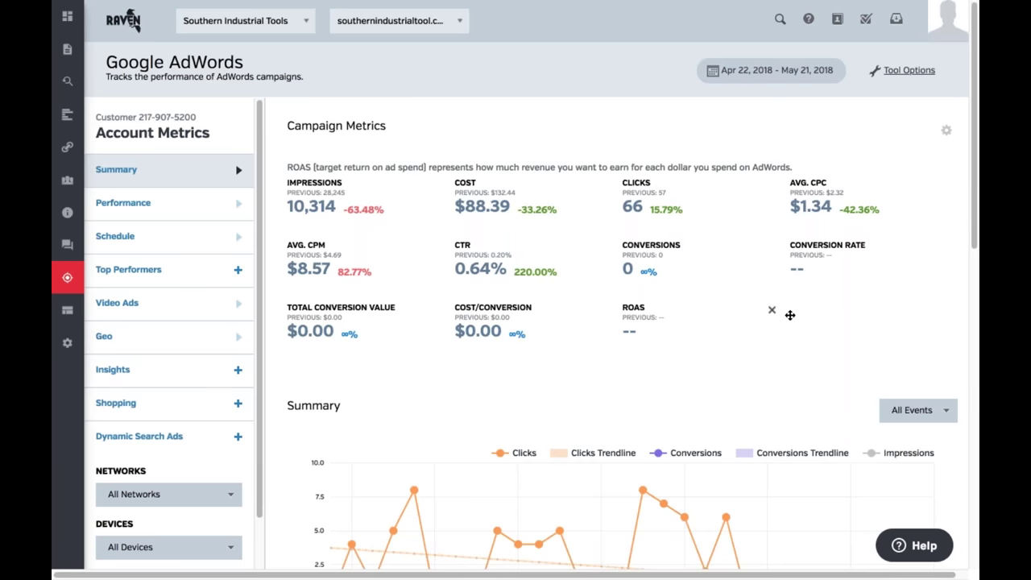
mouse_move(791, 232)
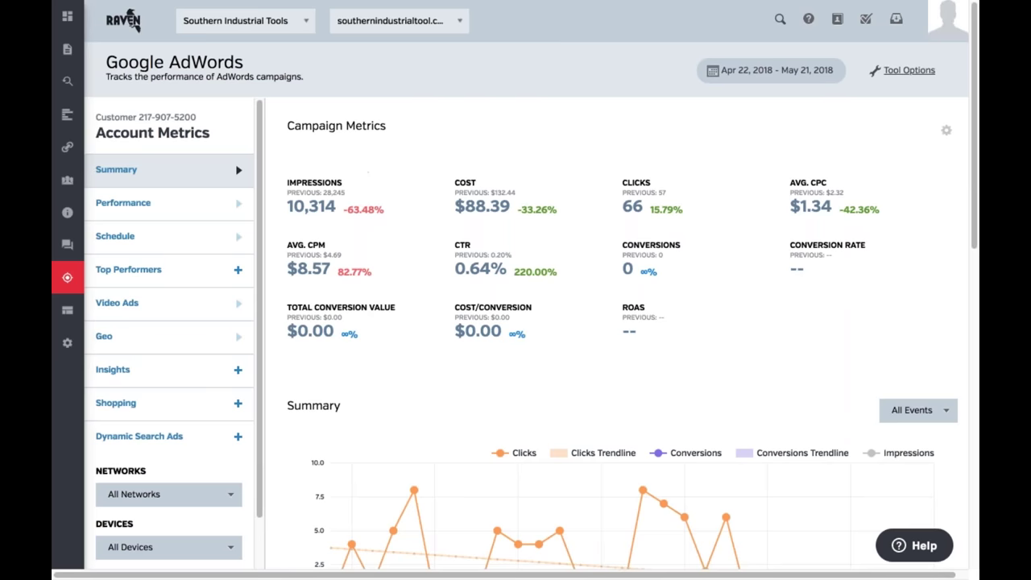
mouse_move(520, 216)
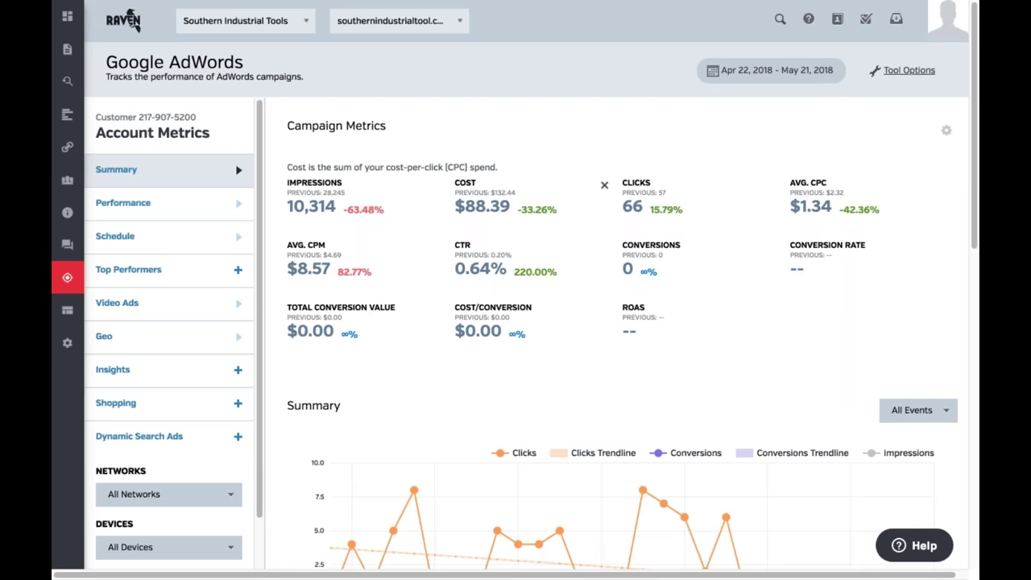
mouse_move(664, 212)
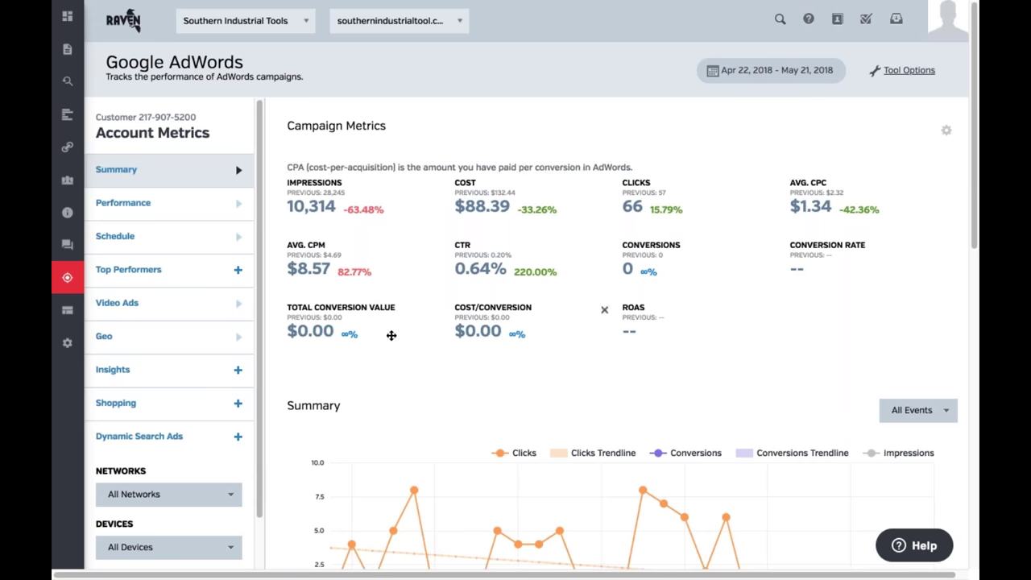
mouse_move(437, 337)
mouse_move(408, 324)
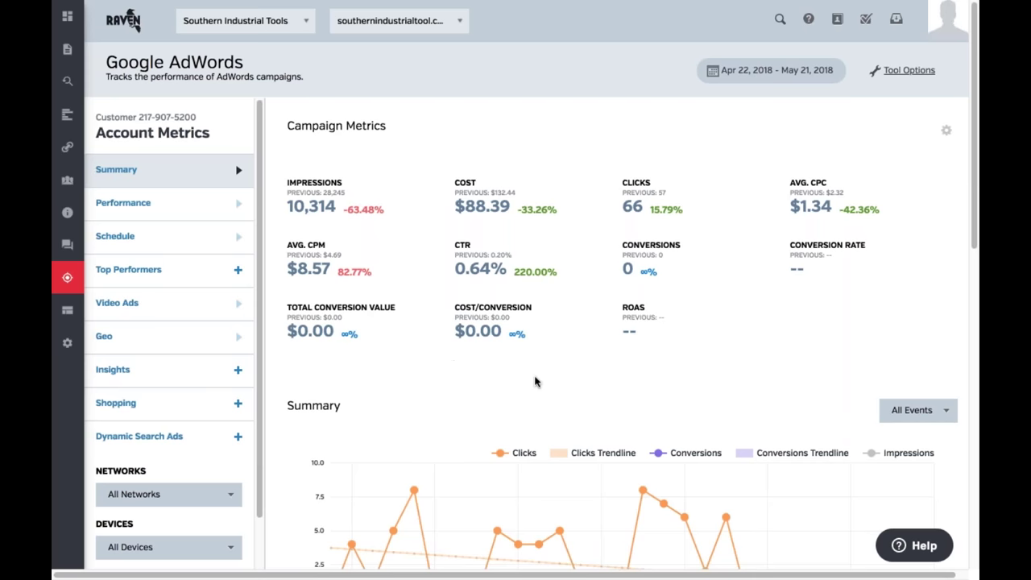
scroll(522, 371, down, 2)
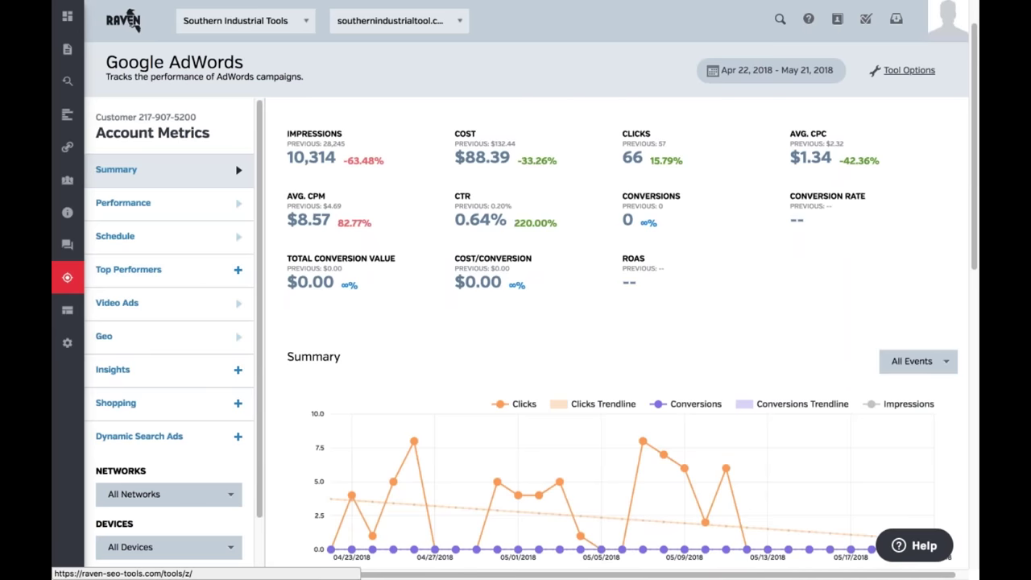
Open Facebook Ads and check whether the SEO consultant's profile has an ads account connected
mouse_move(68, 277)
click(110, 277)
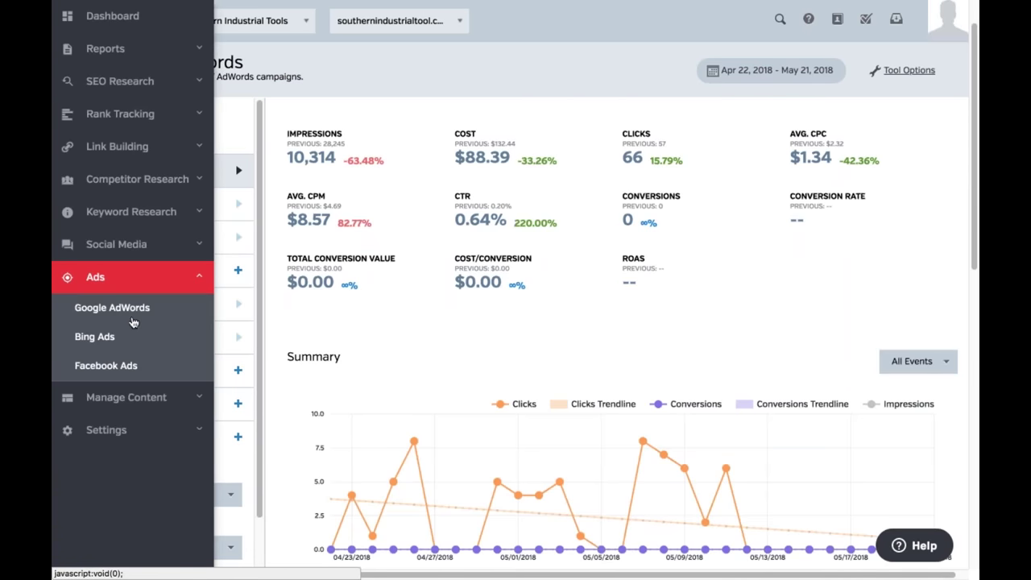
click(87, 432)
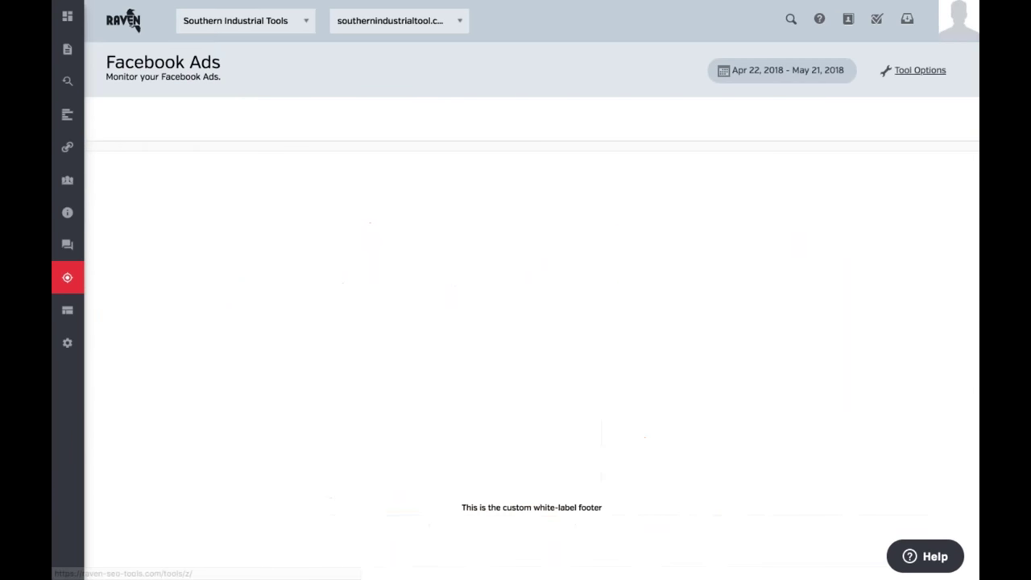
click(237, 21)
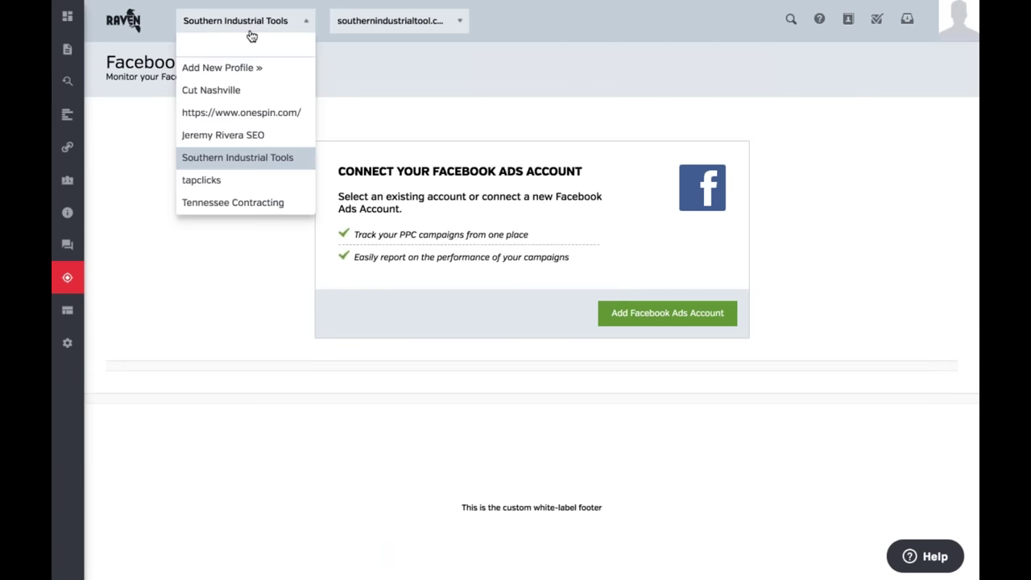
click(234, 135)
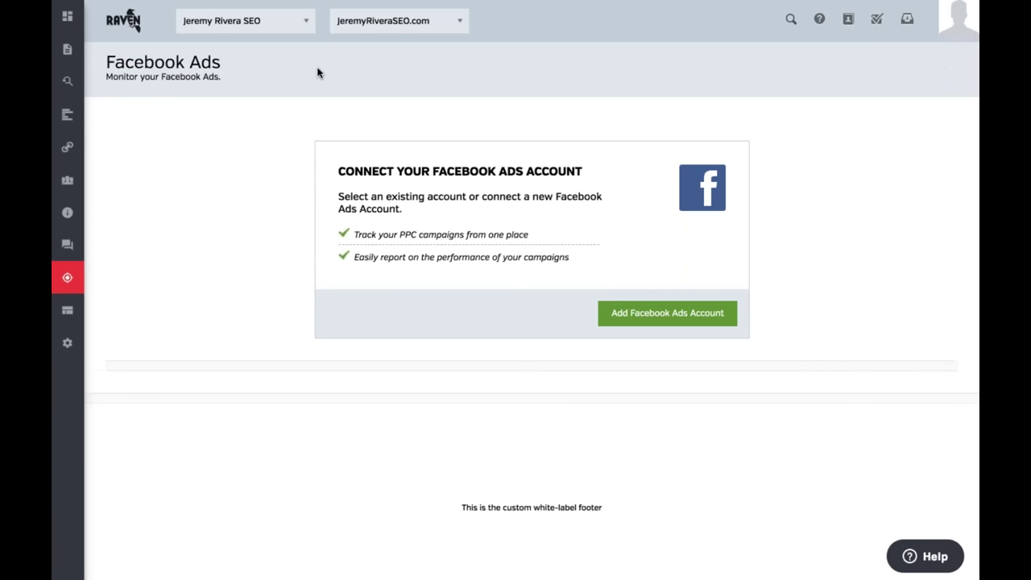
Check the Cut Nashville and Tennessee Contracting profiles for a connected Facebook Ads account
click(241, 21)
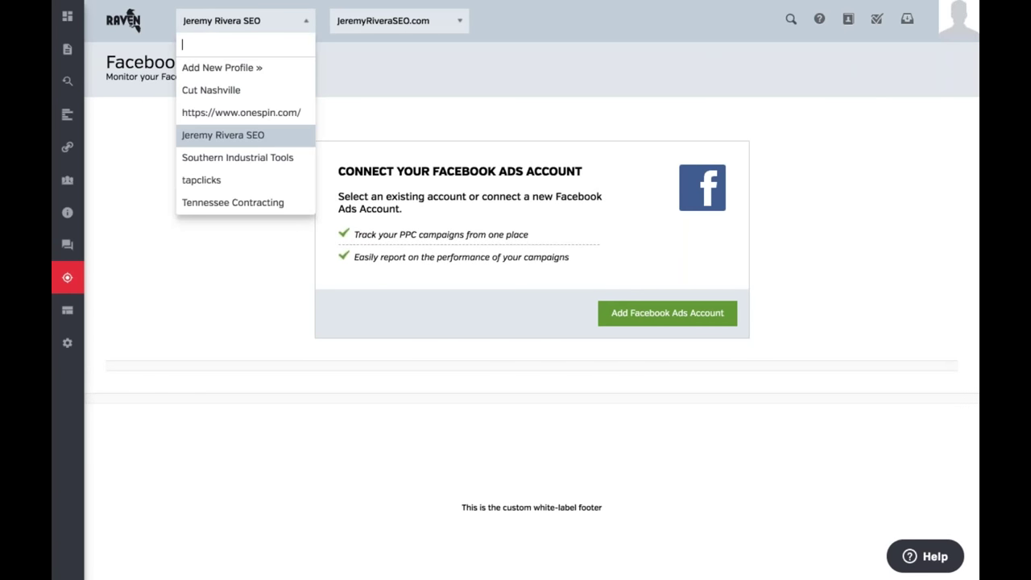
click(251, 95)
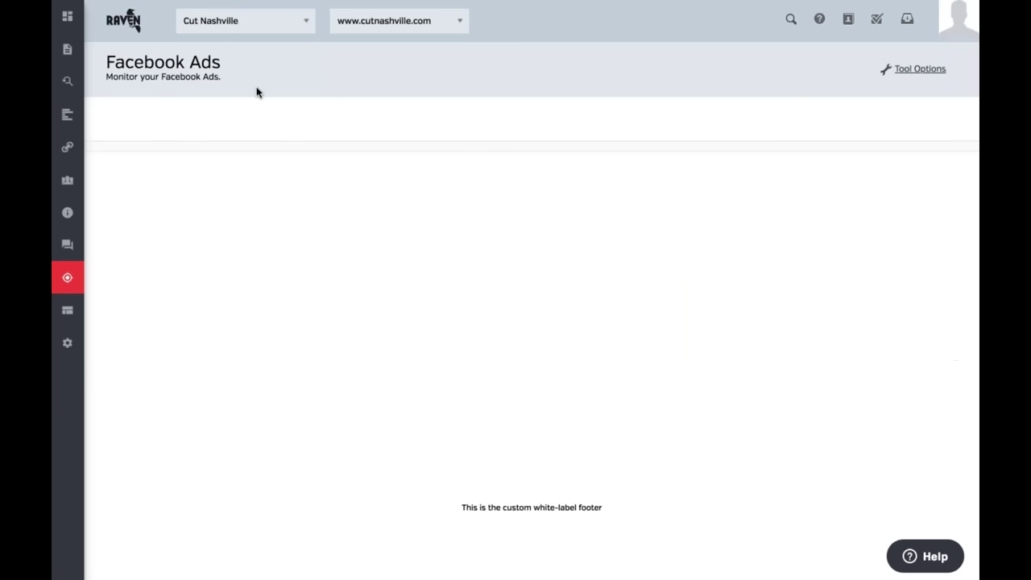
click(255, 23)
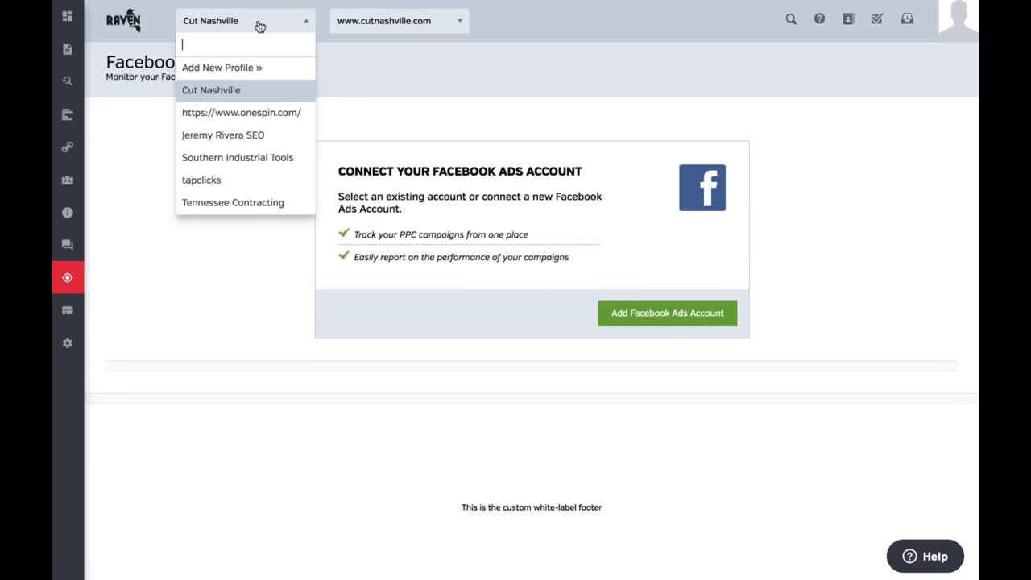
click(254, 205)
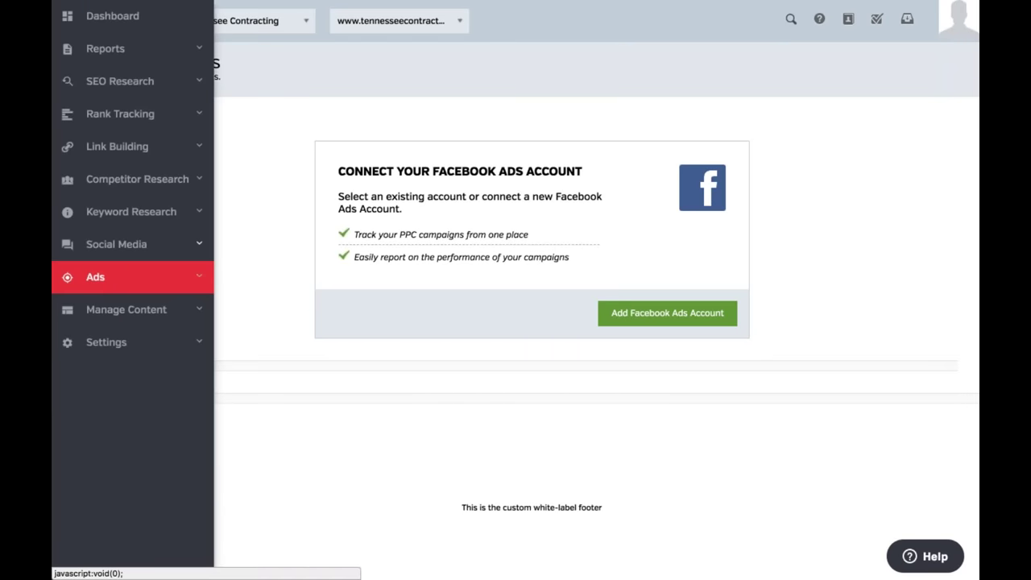
click(270, 23)
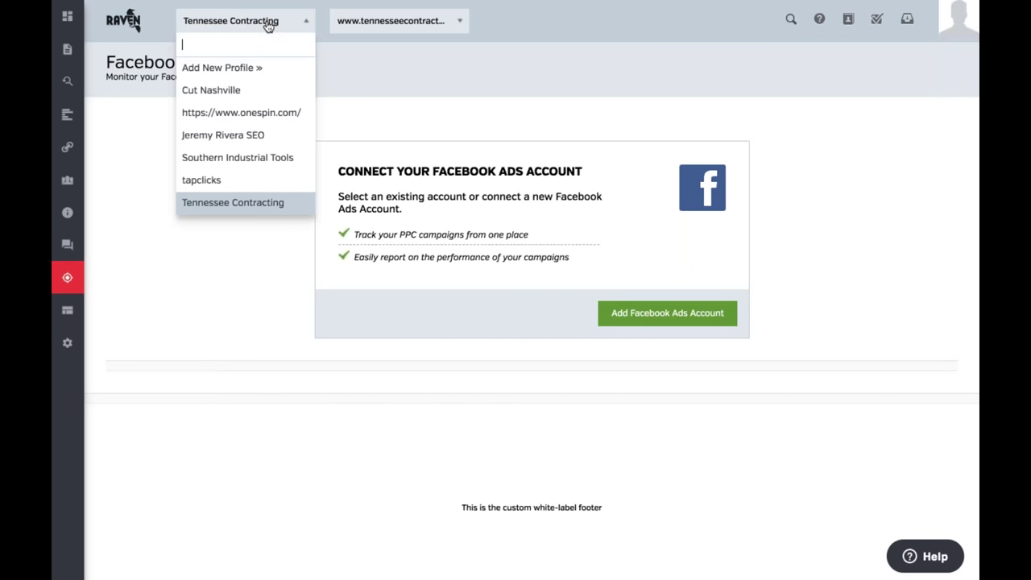
click(250, 269)
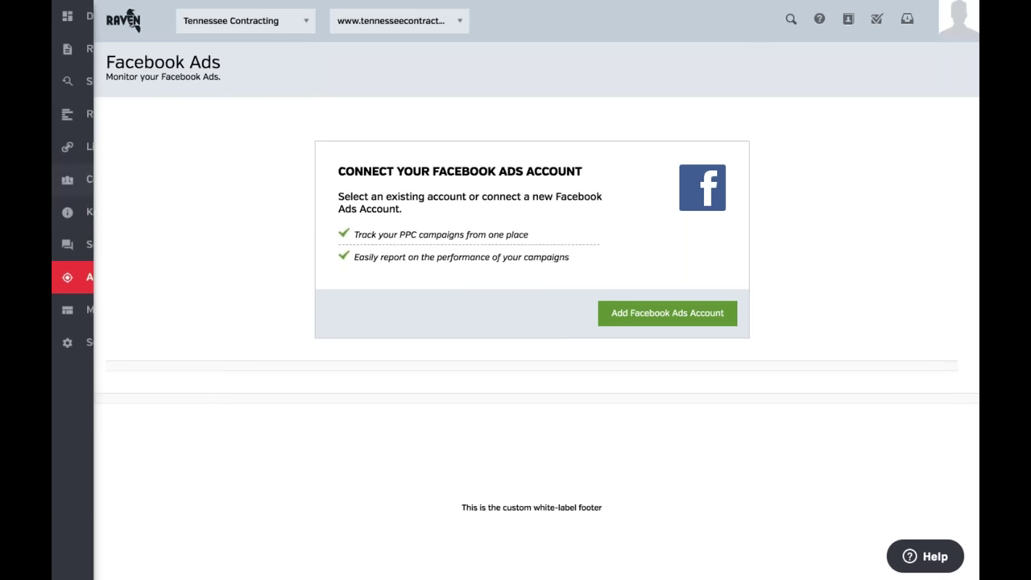
Open the Content Manager for the SEO consultant's profile and check the Scribe scores of "No Niche Is Too Small For A Blog"
click(114, 283)
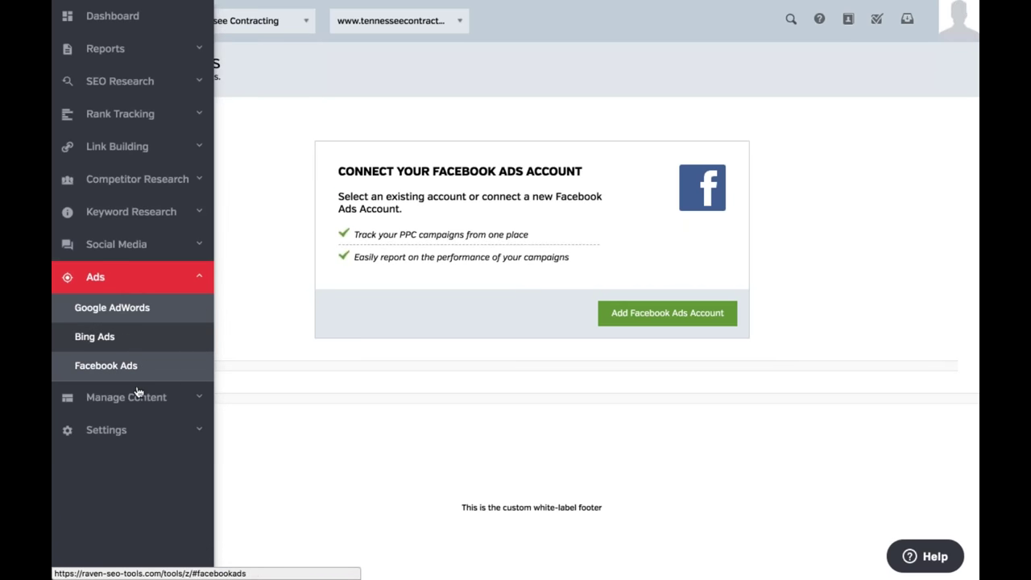
click(121, 400)
click(119, 351)
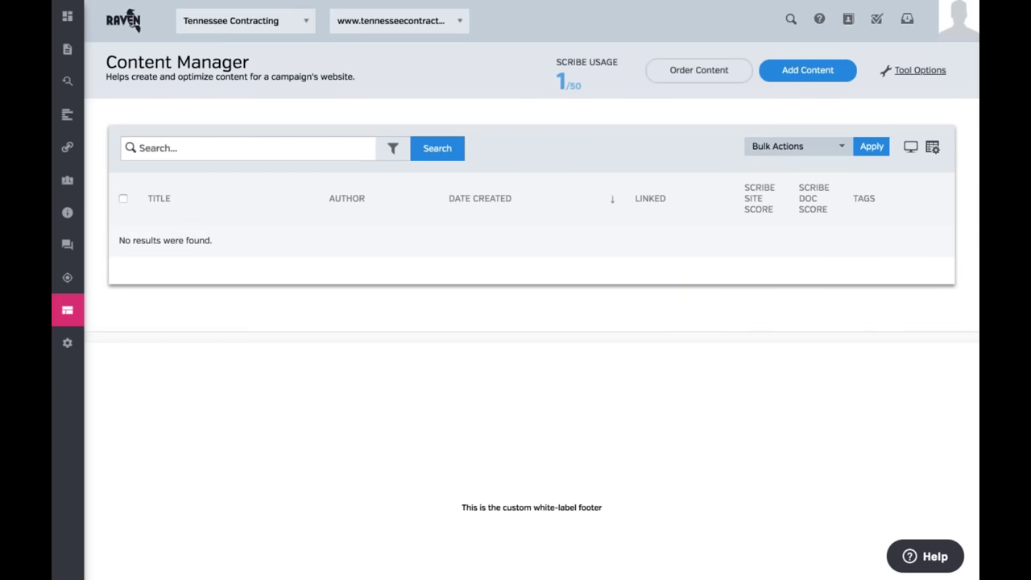
click(296, 21)
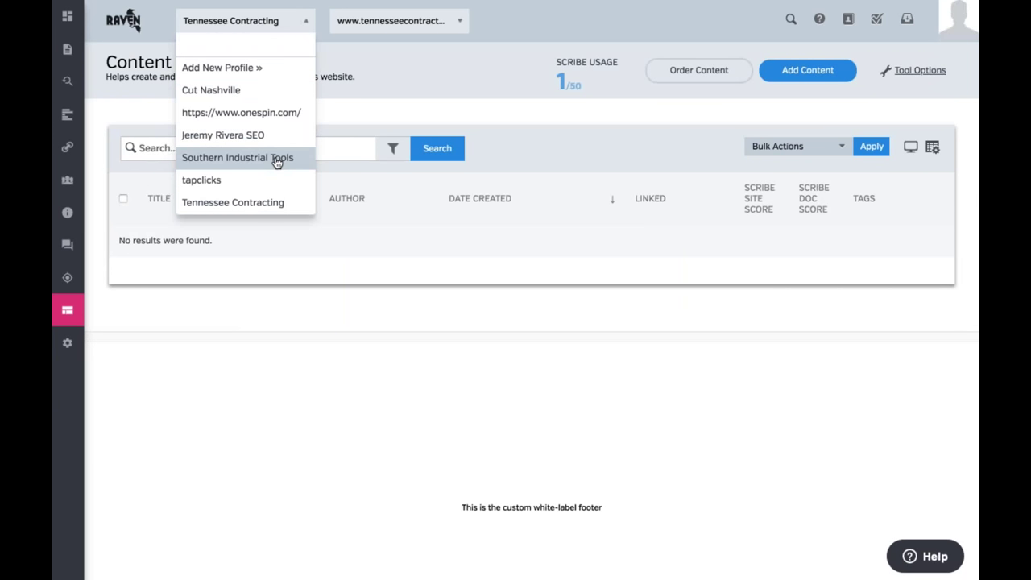
click(222, 136)
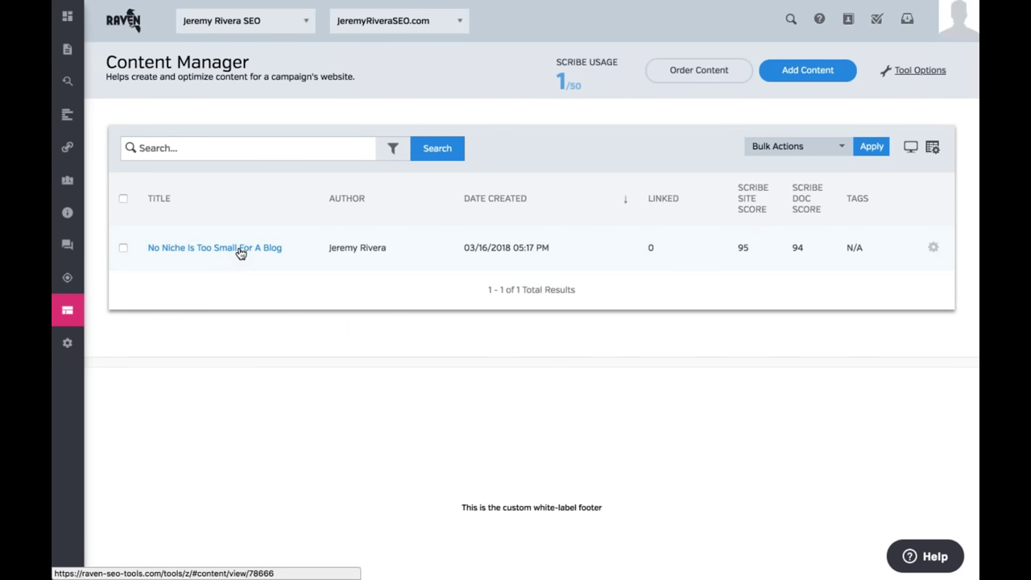
drag(732, 248, 811, 251)
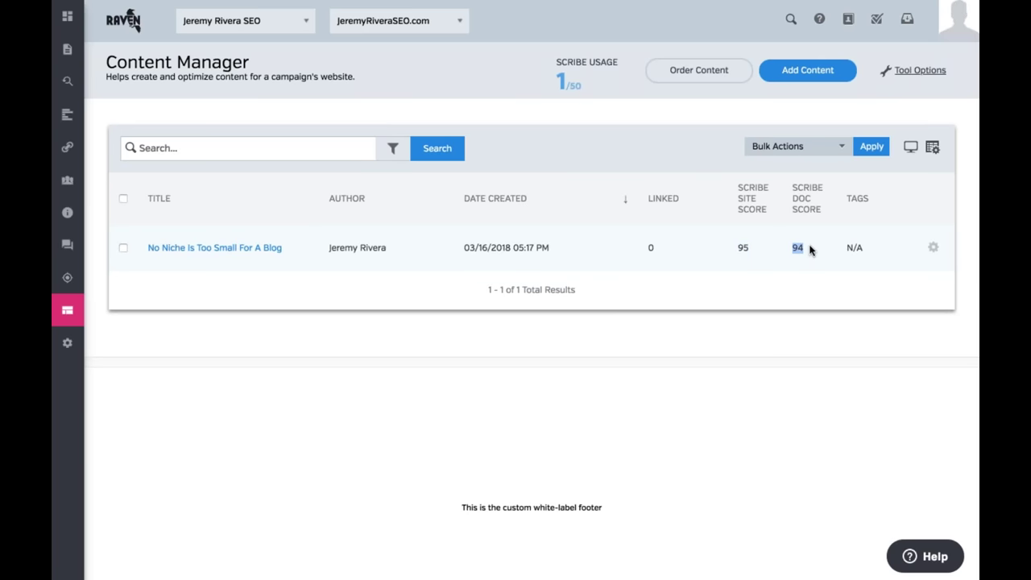
Open "No Niche Is Too Small For A Blog" for editing and examine its content statistics and Scribe analysis
click(237, 256)
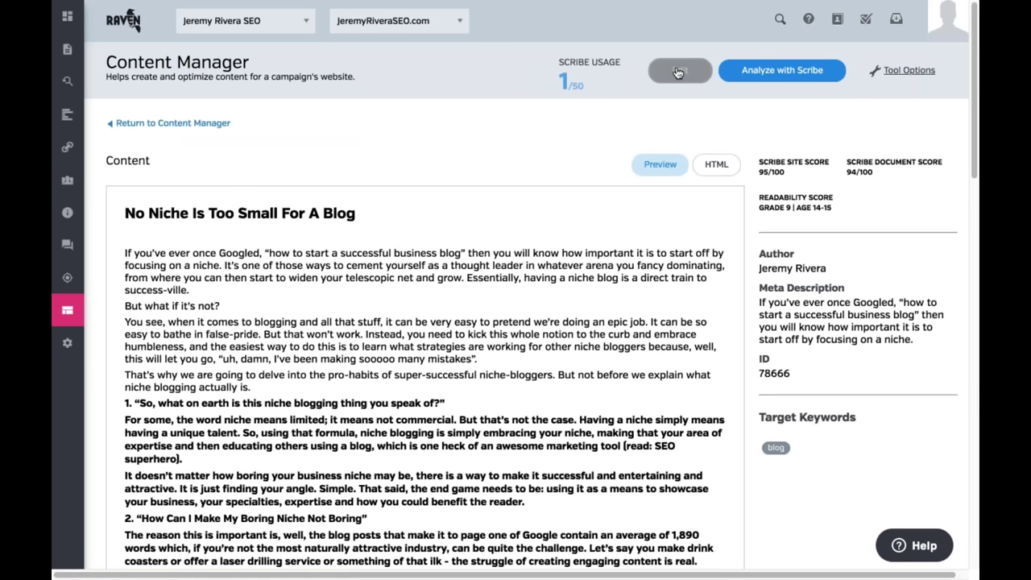
click(681, 73)
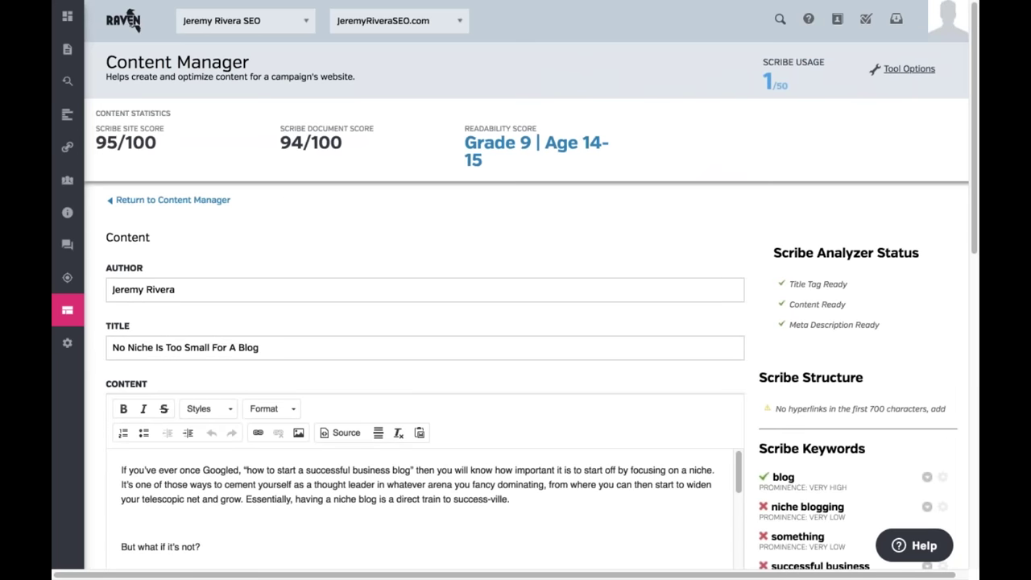
mouse_move(837, 18)
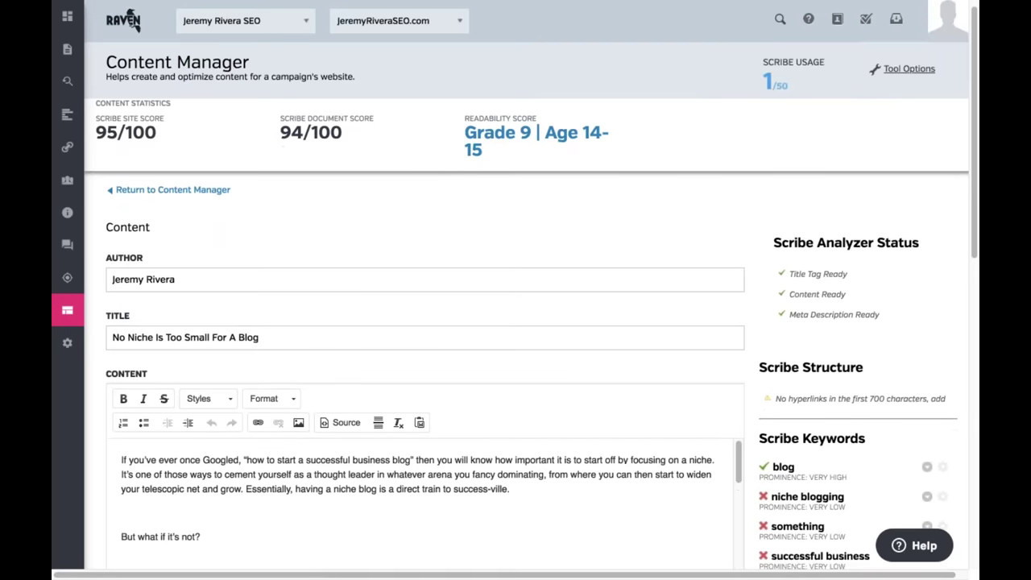
mouse_move(329, 148)
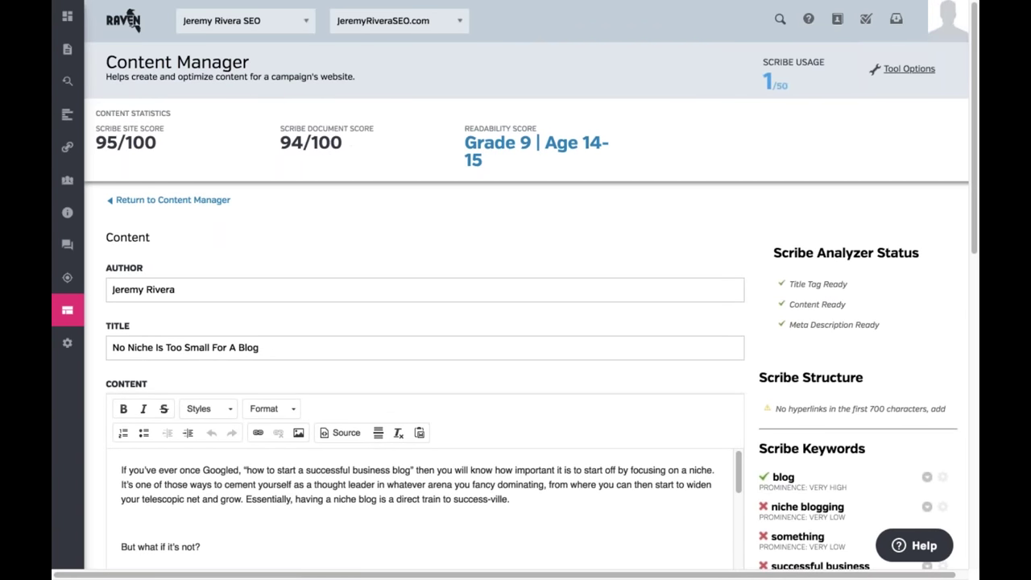
scroll(493, 224, down, 1)
scroll(567, 298, down, 3)
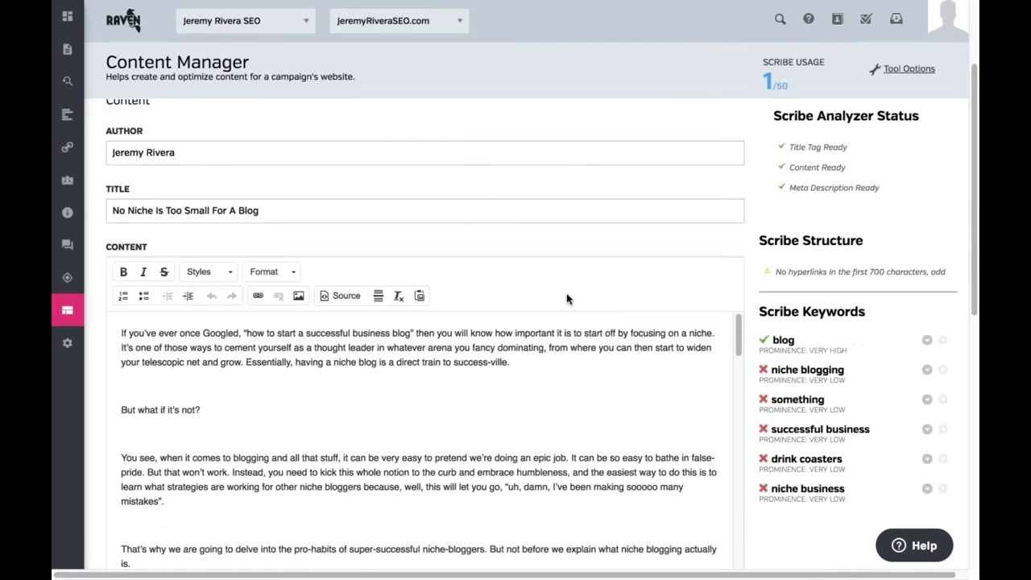
Expand the Scribe advice for the keywords "niche blogging" and "something" and read the recommendations
scroll(612, 346, down, 3)
scroll(927, 346, down, 1)
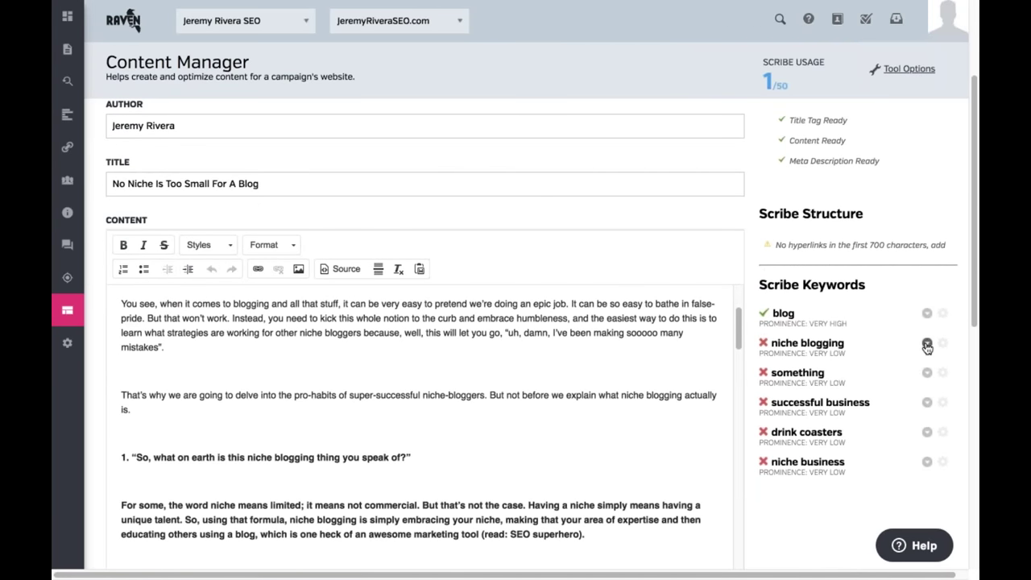
click(927, 347)
scroll(927, 347, down, 3)
click(928, 346)
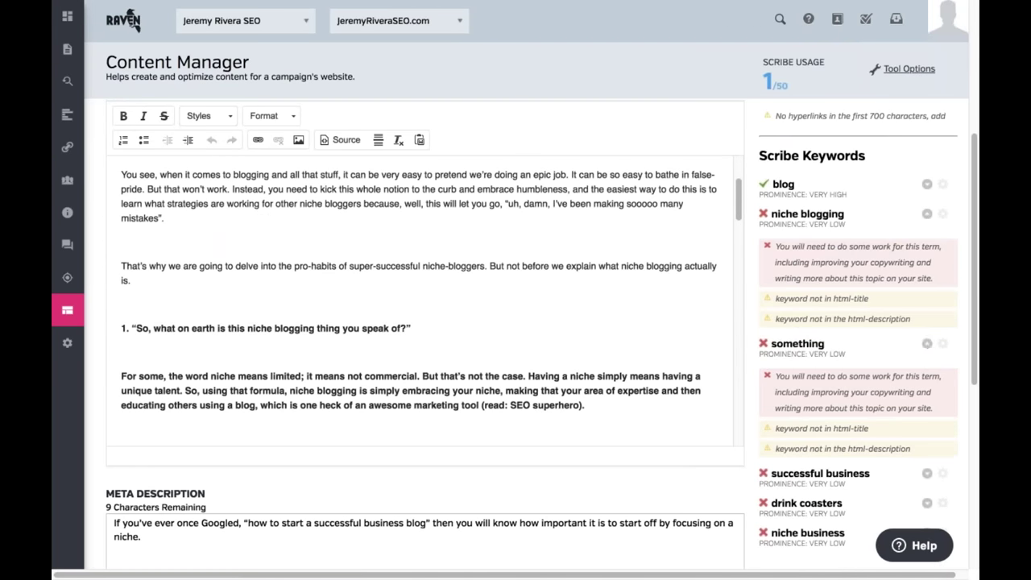
scroll(927, 347, up, 7)
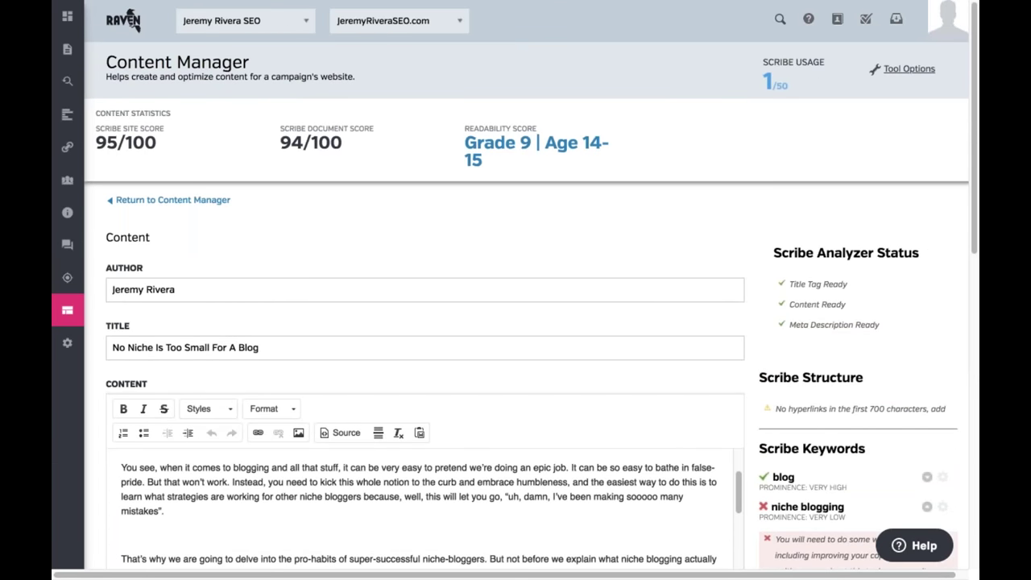
Return to the content list and check what ordering content requires, without requesting Textbroker access
click(186, 200)
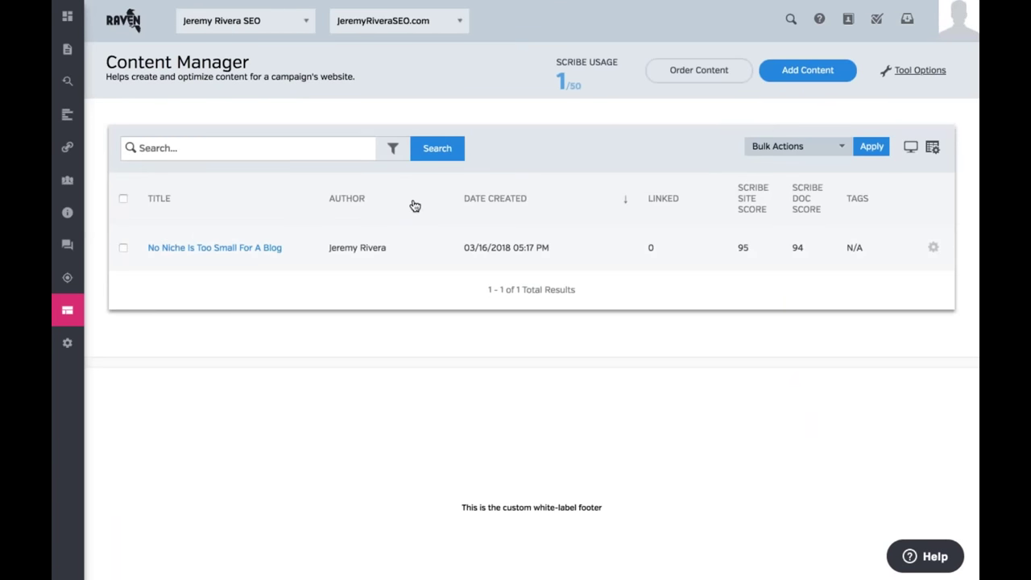
click(713, 76)
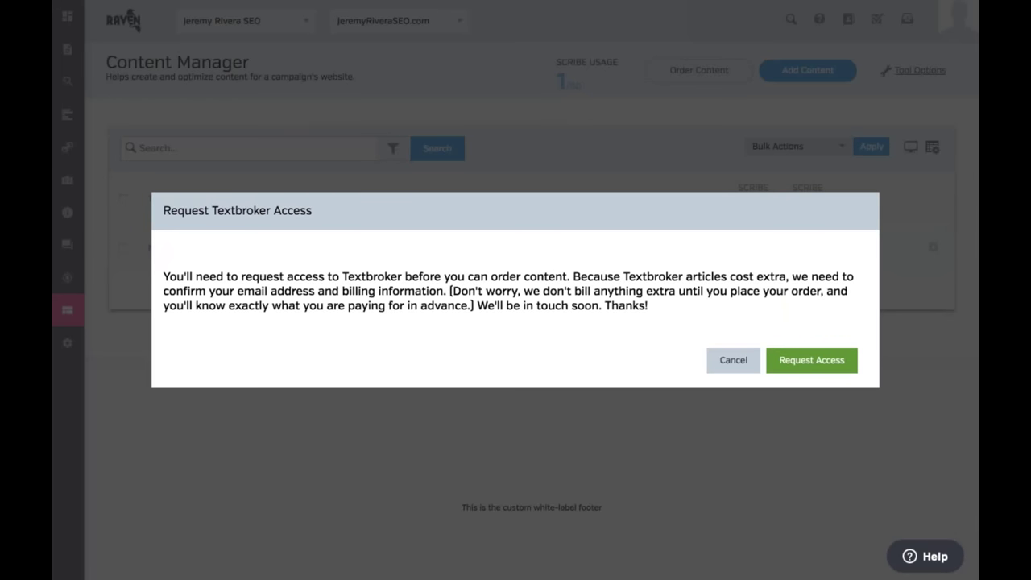
click(733, 361)
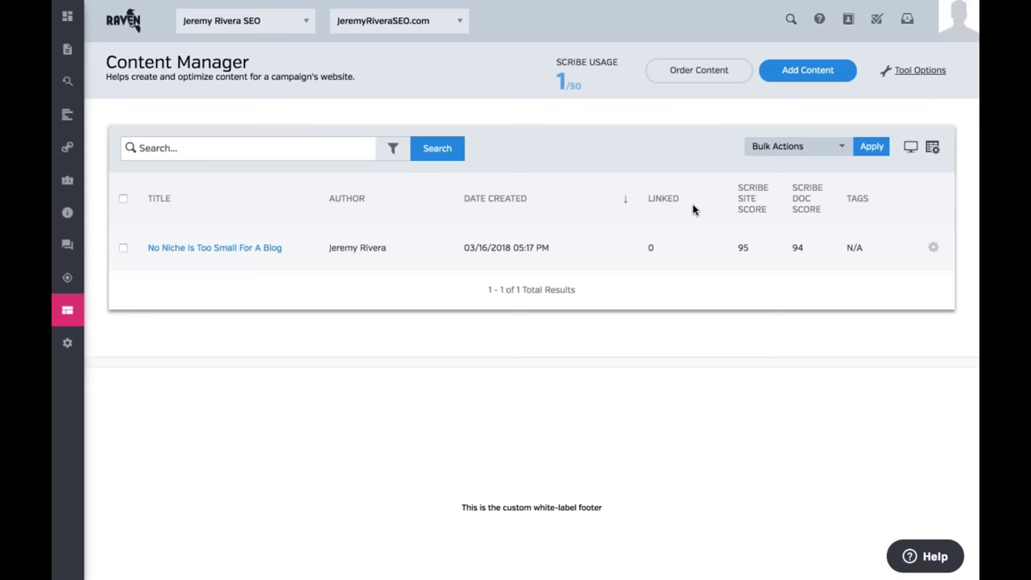
click(712, 76)
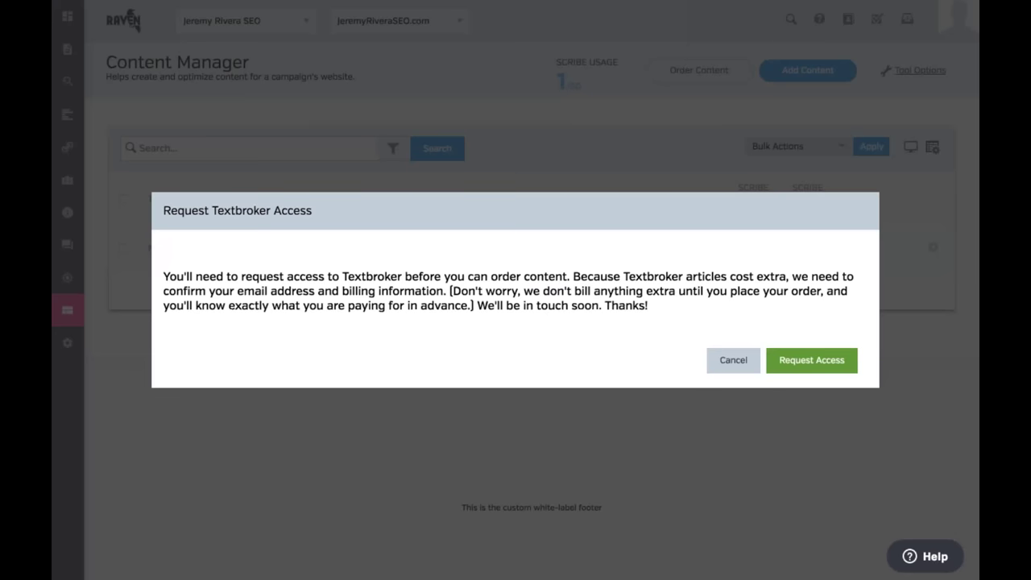
click(742, 367)
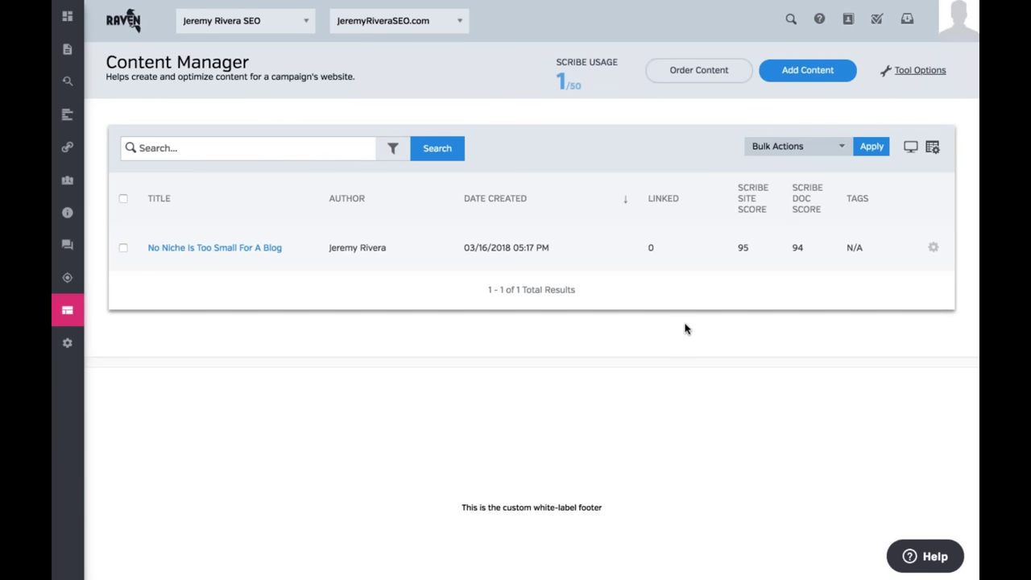
Open the WordPress tool and try to add the SEO consultant's bare domain as a blog
click(127, 316)
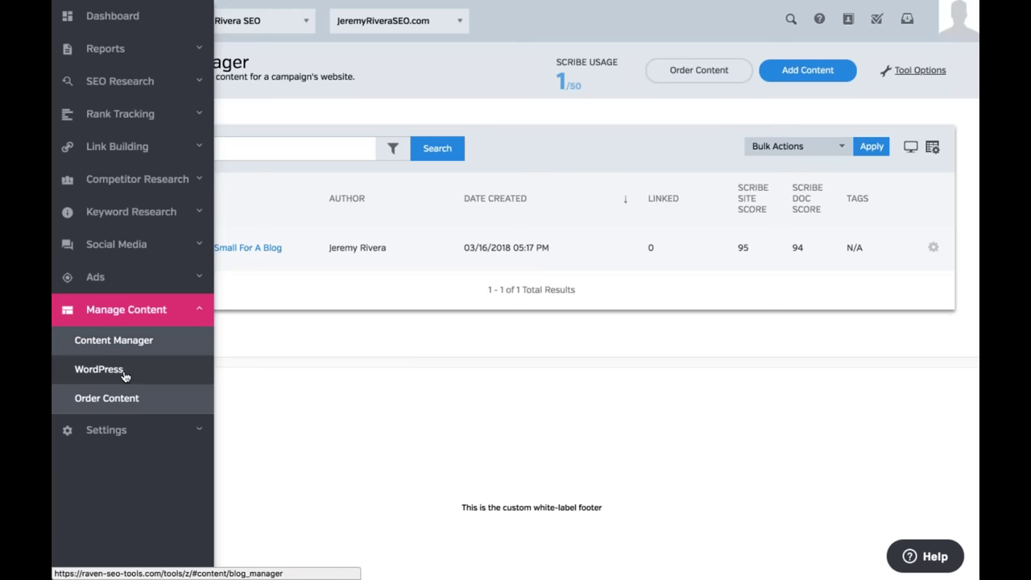
click(99, 369)
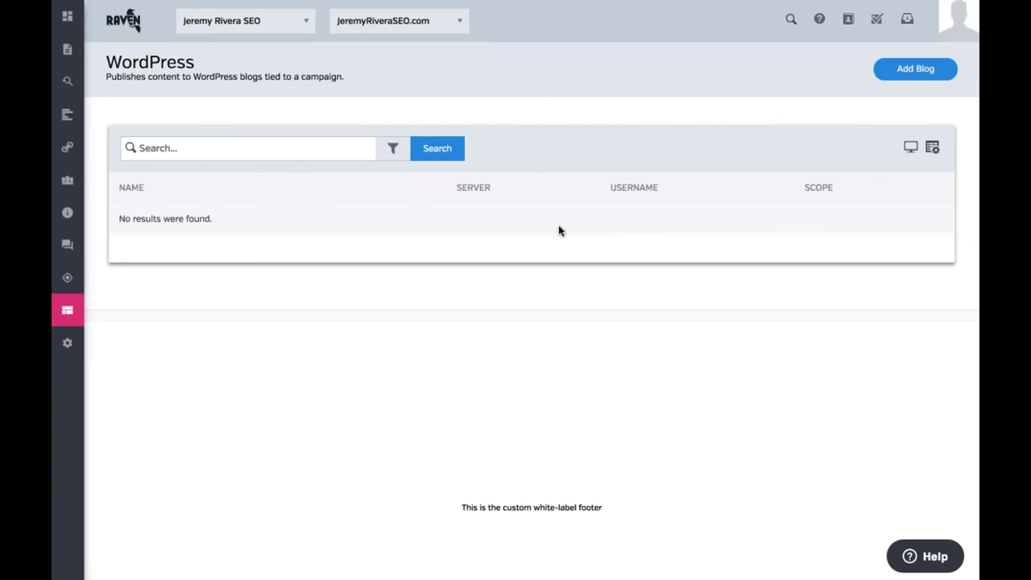
click(905, 71)
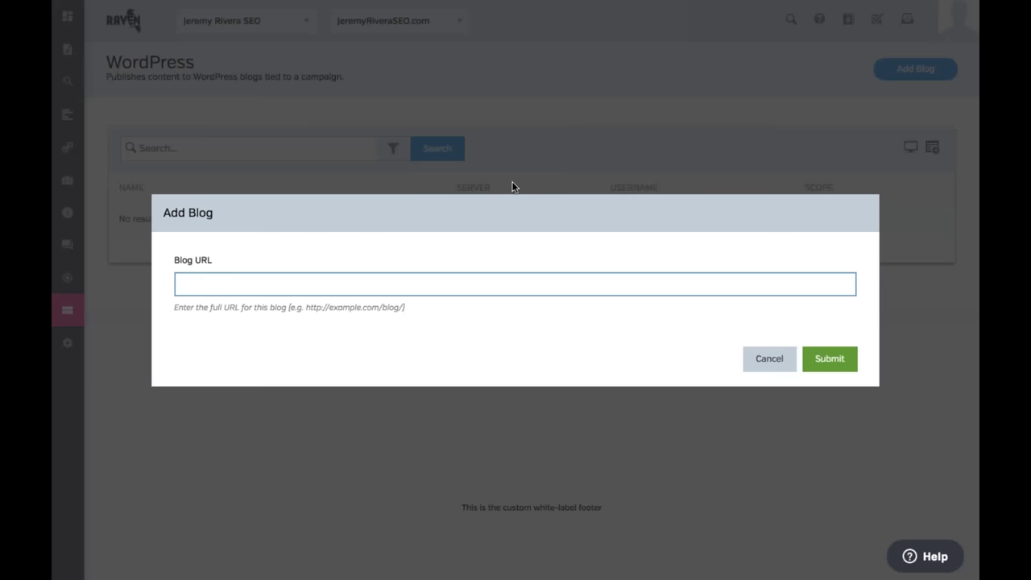
text(jeremyriveraseo.com)
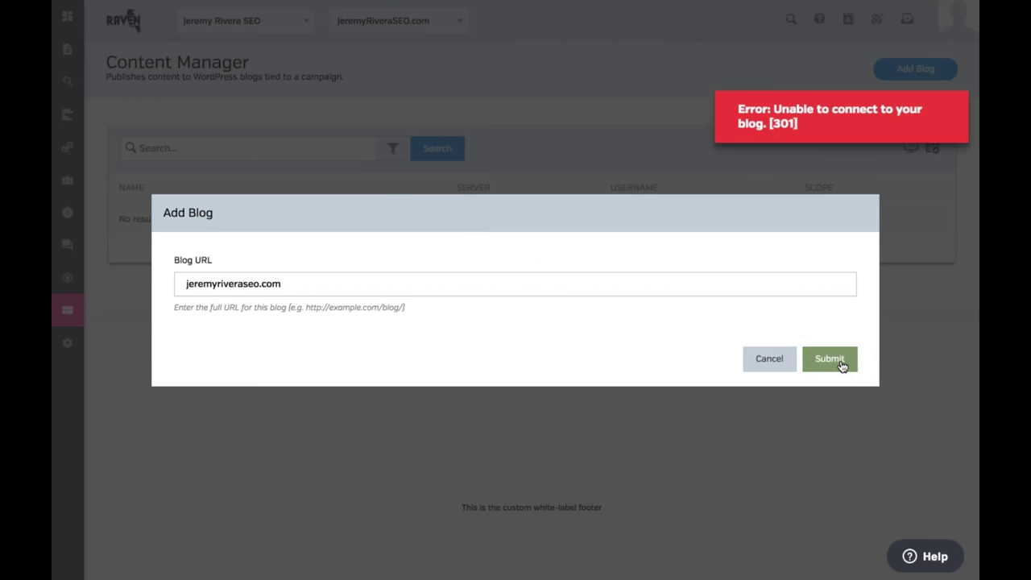
click(375, 279)
text(/blog/)
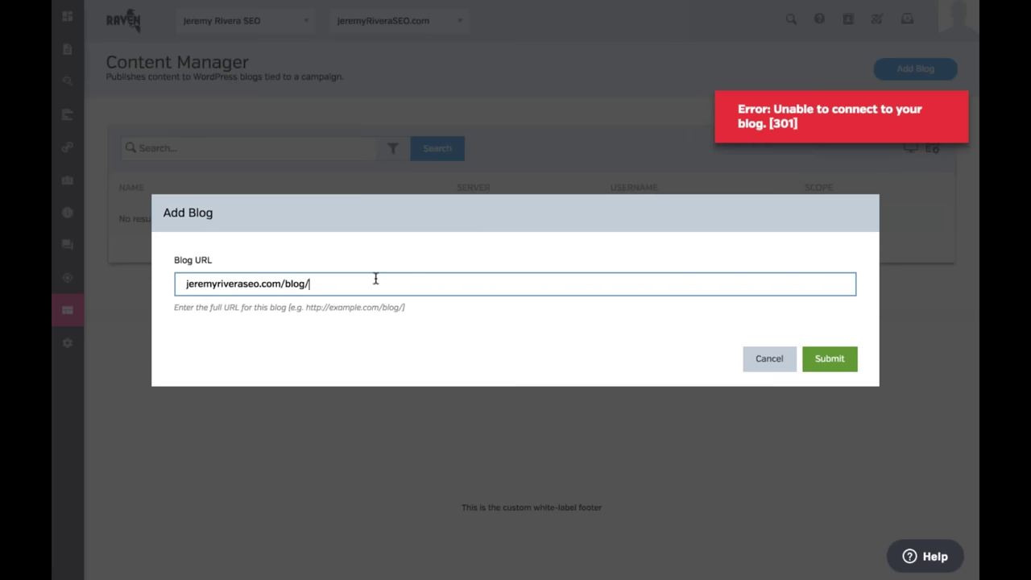
click(184, 286)
text(https:)
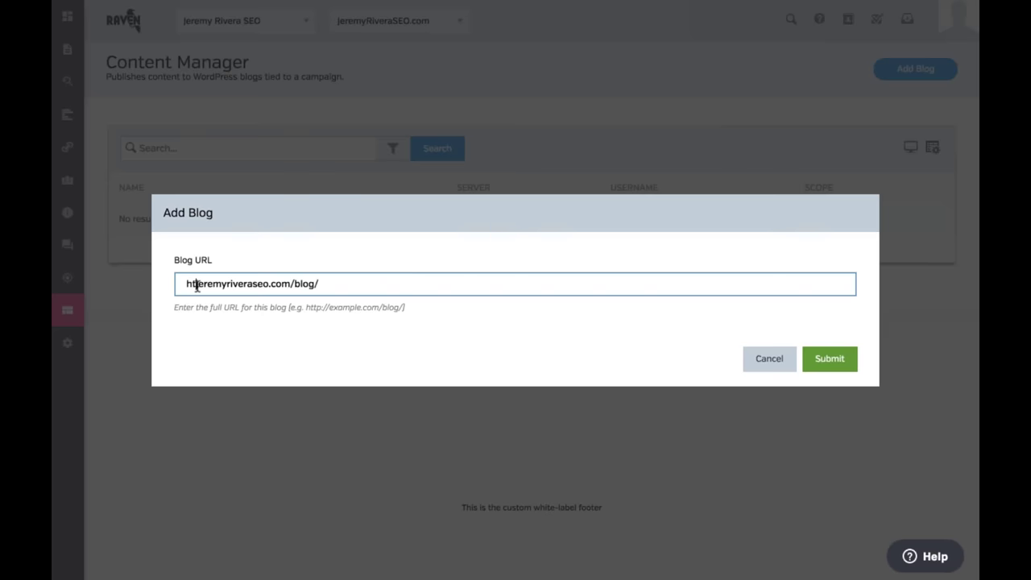
key(BackSpace)
text(://)
click(843, 363)
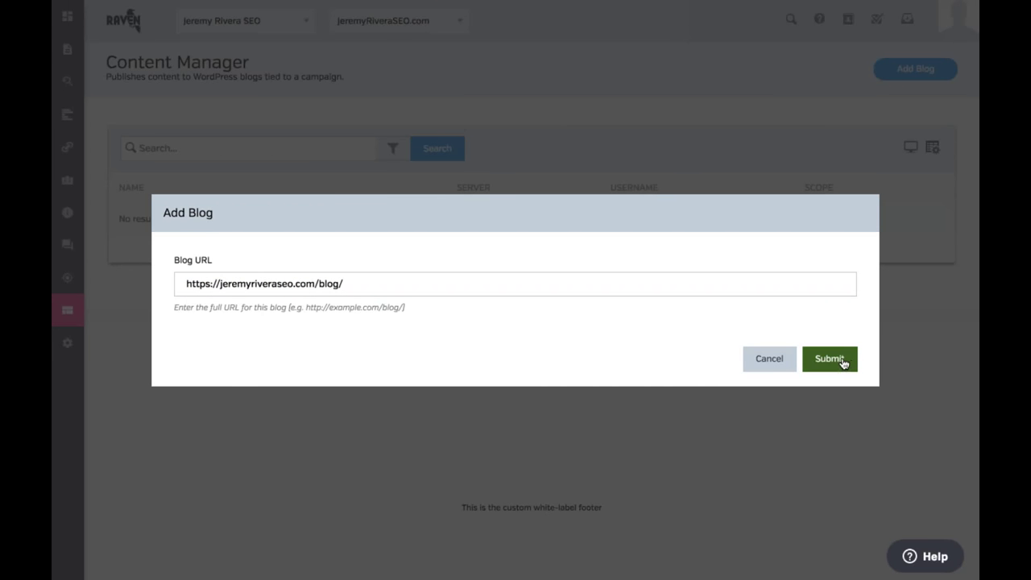
drag(319, 284, 345, 284)
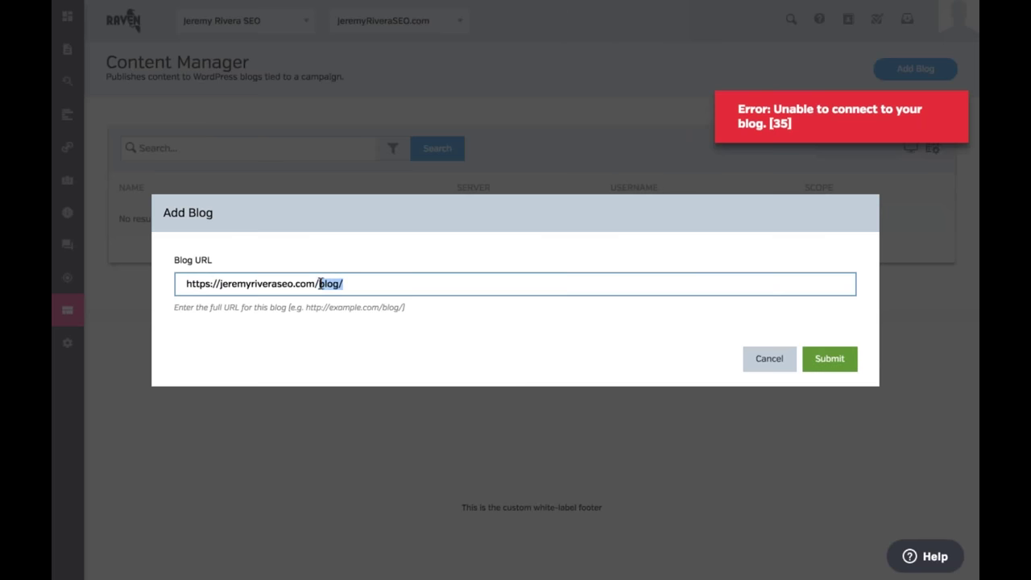
key(BackSpace)
click(829, 358)
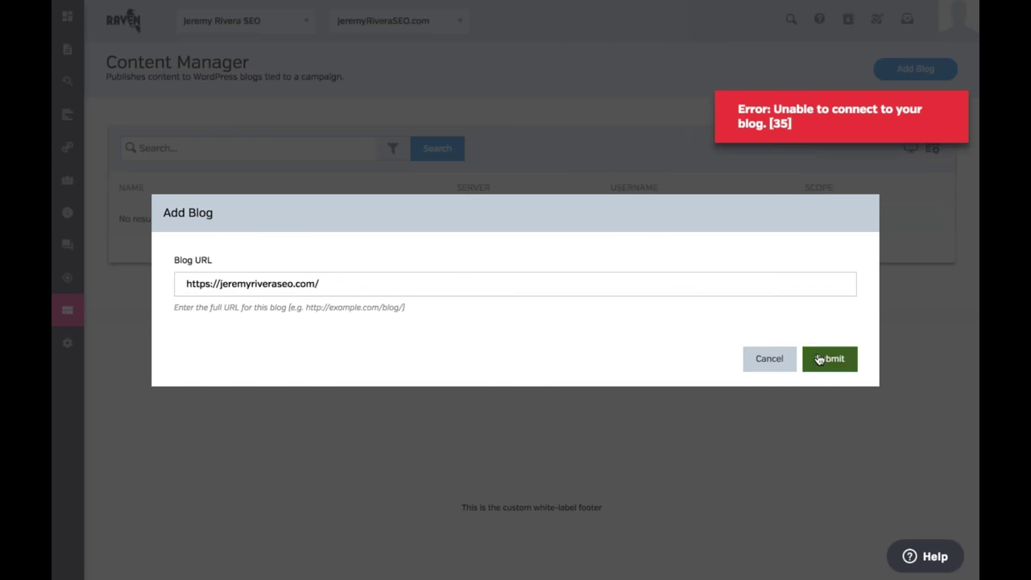
click(769, 359)
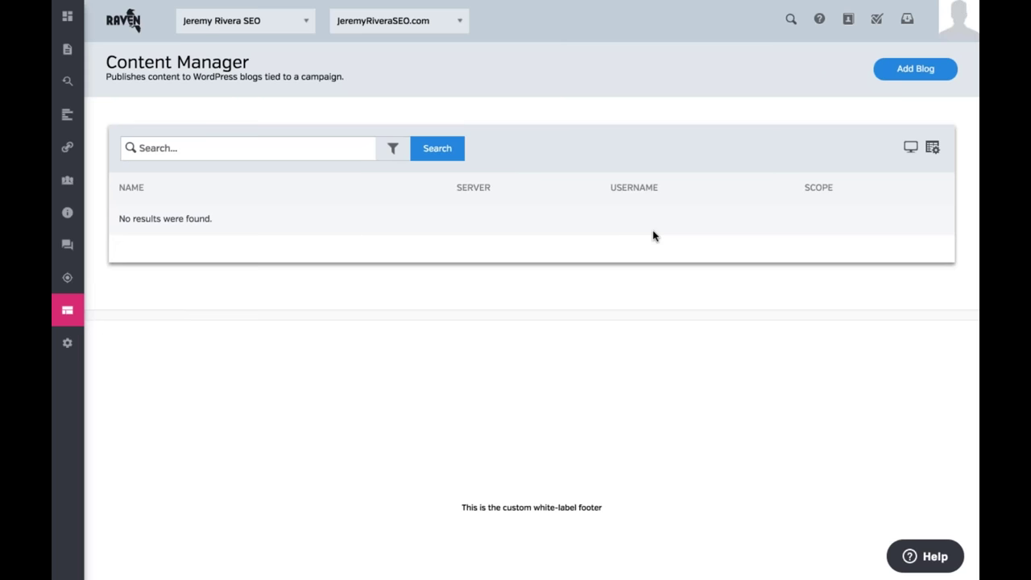
click(242, 20)
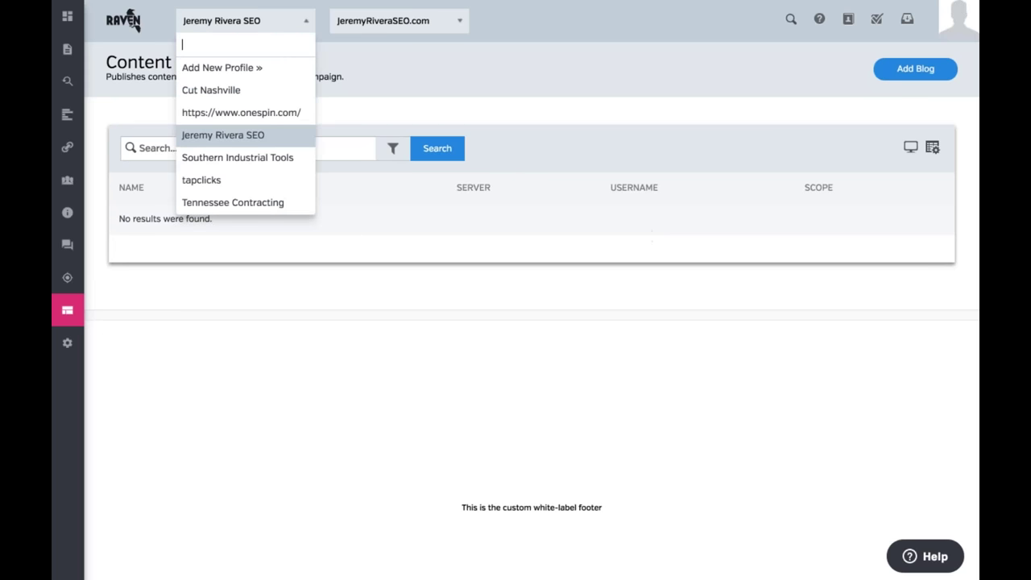
click(564, 105)
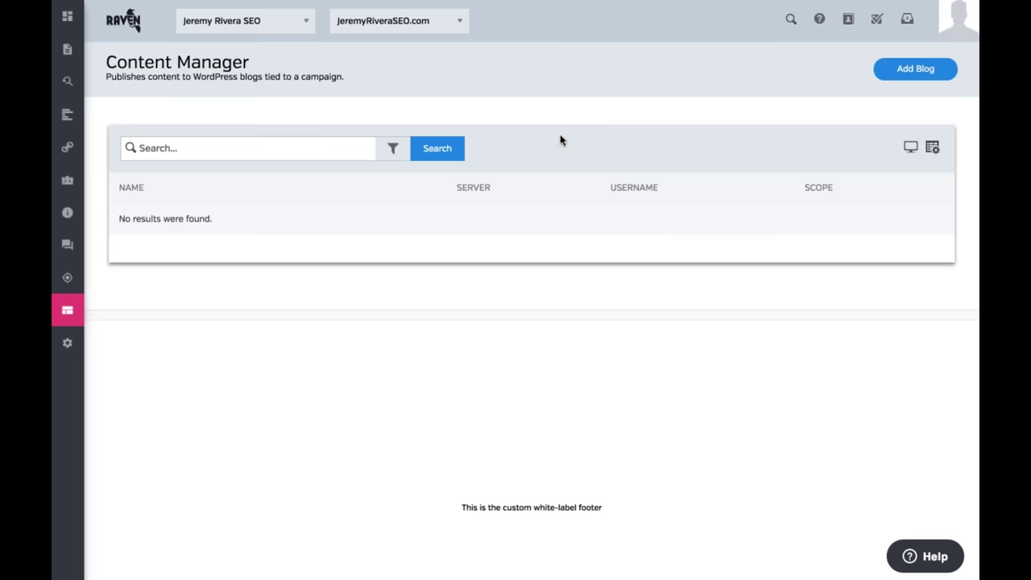
View the Event Manager's introduction to campaign events, then open the Tag Manager and check the tagged data
mouse_move(73, 276)
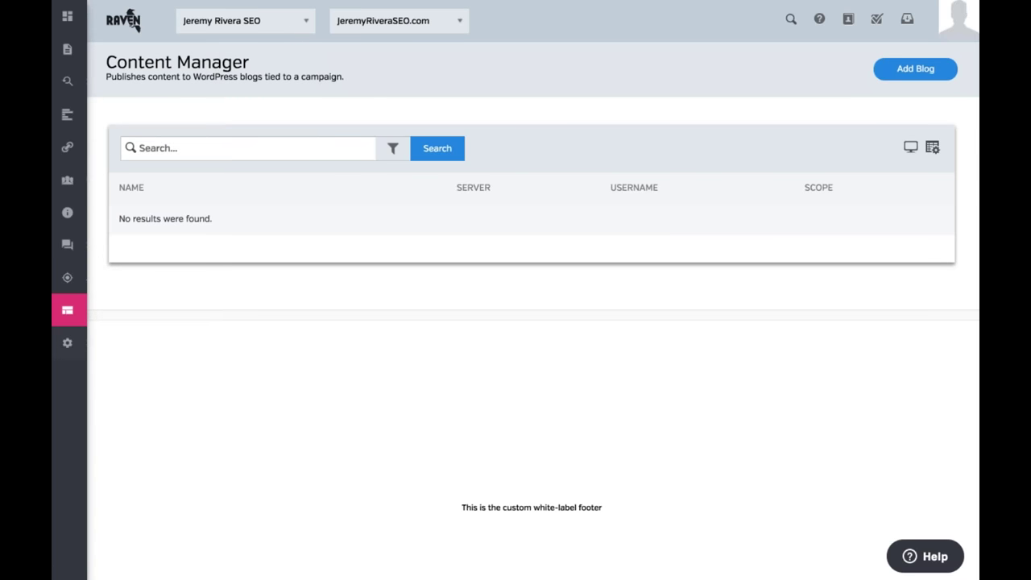
click(100, 352)
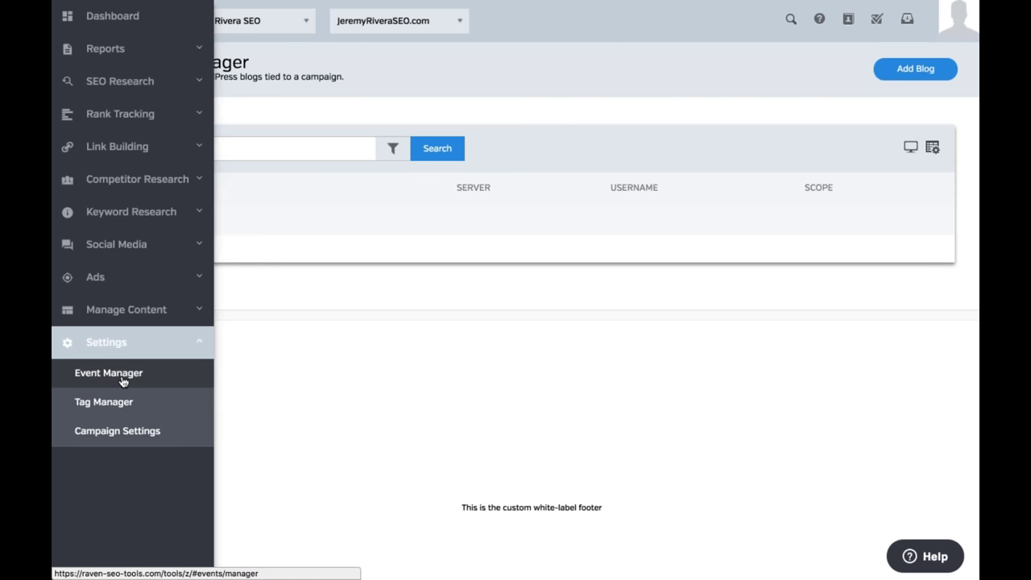
click(122, 378)
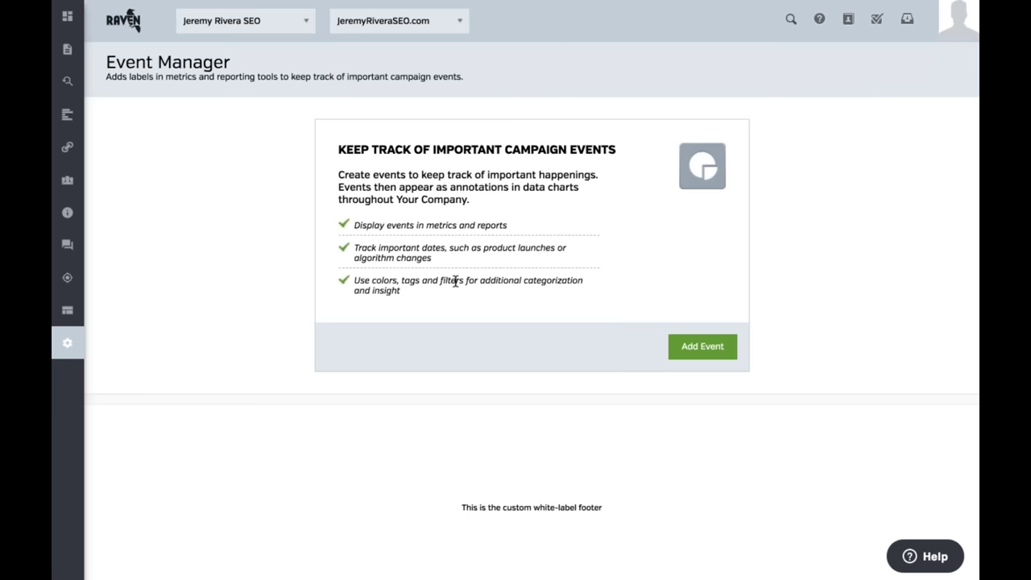
click(100, 345)
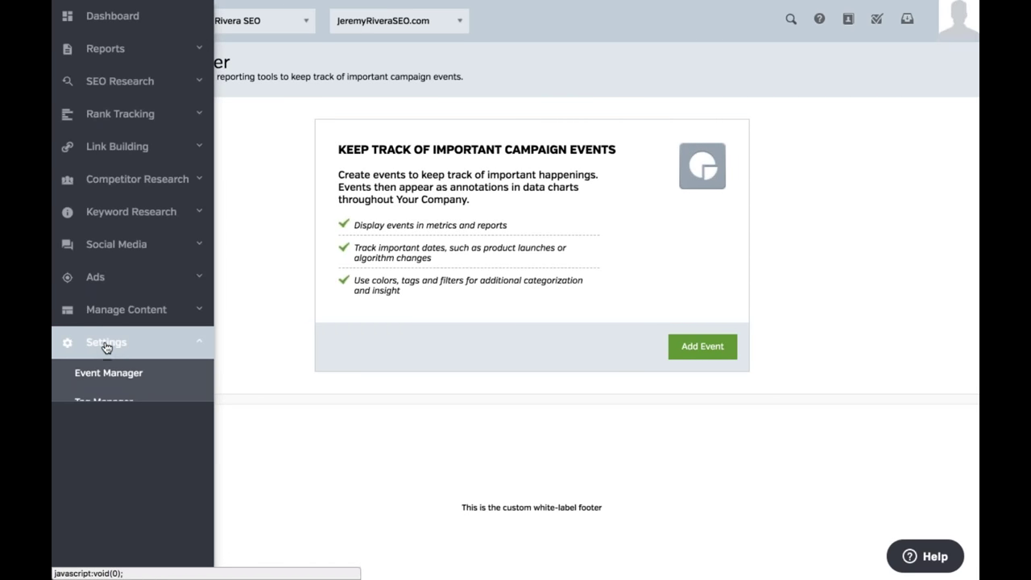
click(126, 410)
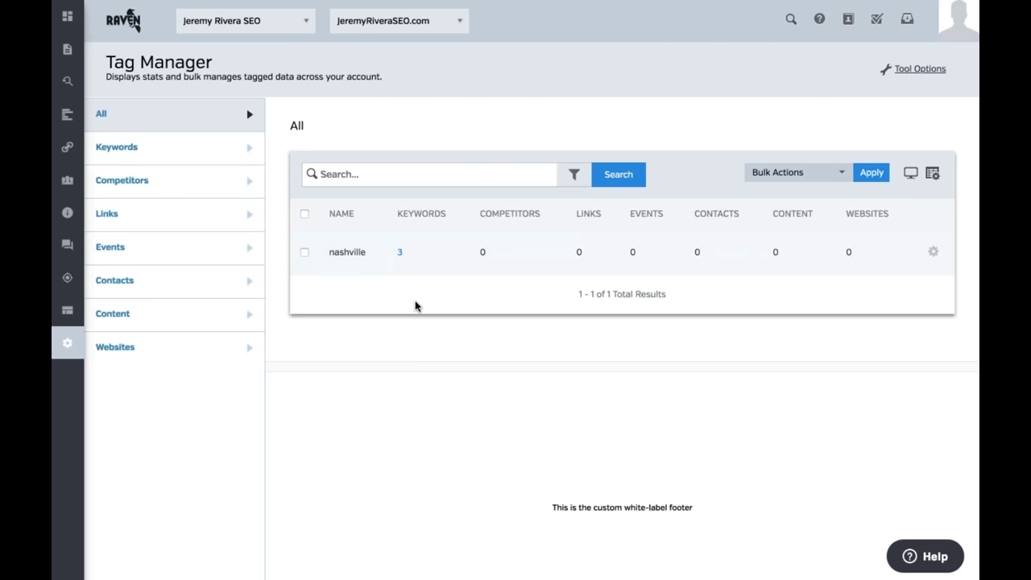
Open the Campaign Settings and examine the language and currency choices, brand segmentation, defaults and miscellaneous options
click(100, 348)
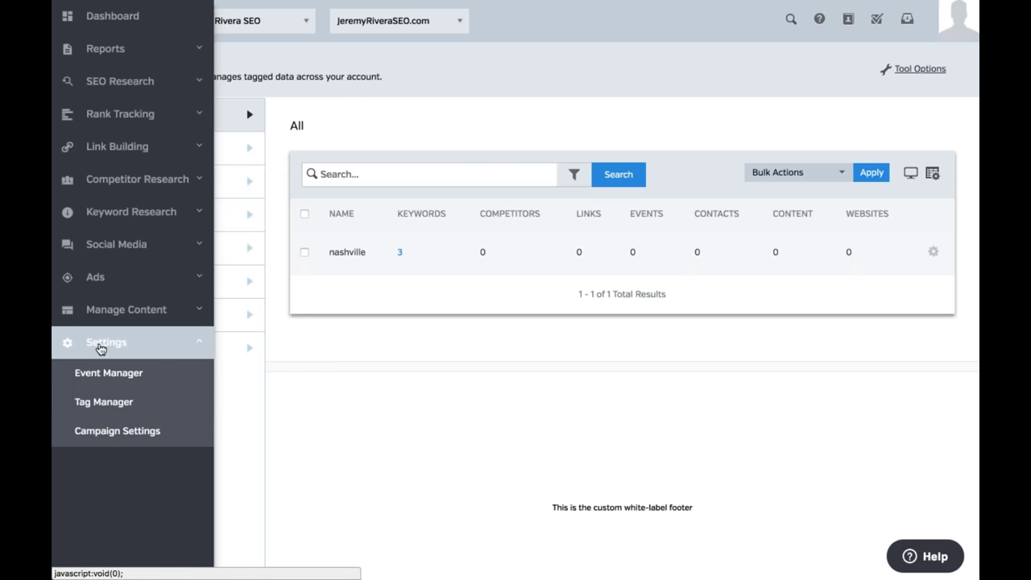
click(105, 435)
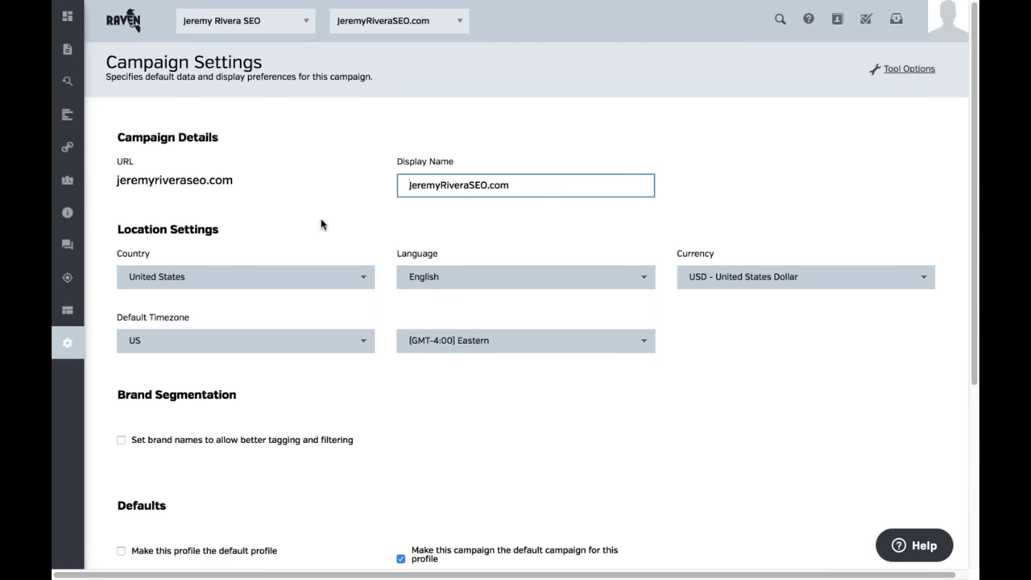
scroll(516, 274, down, 1)
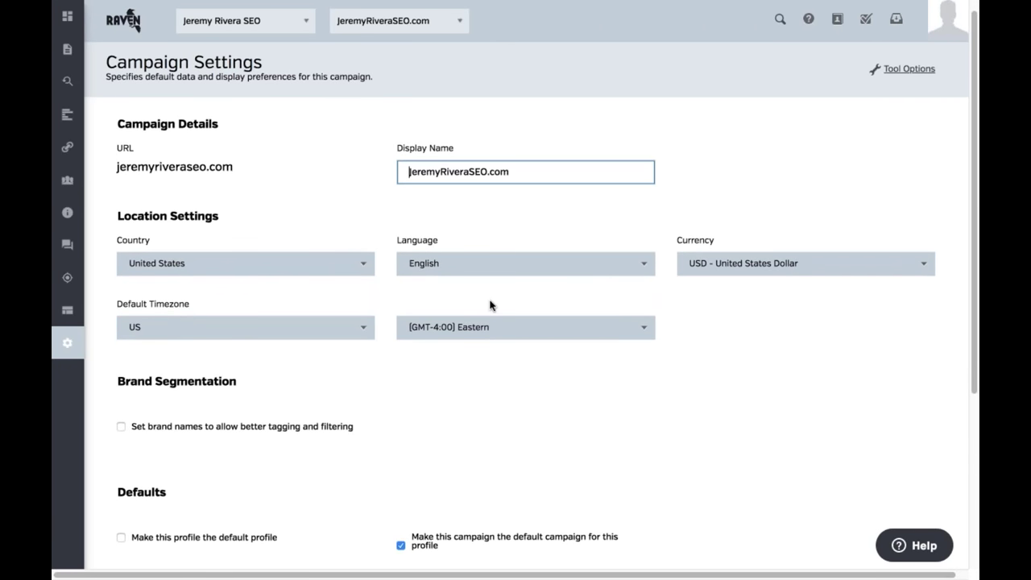
click(649, 273)
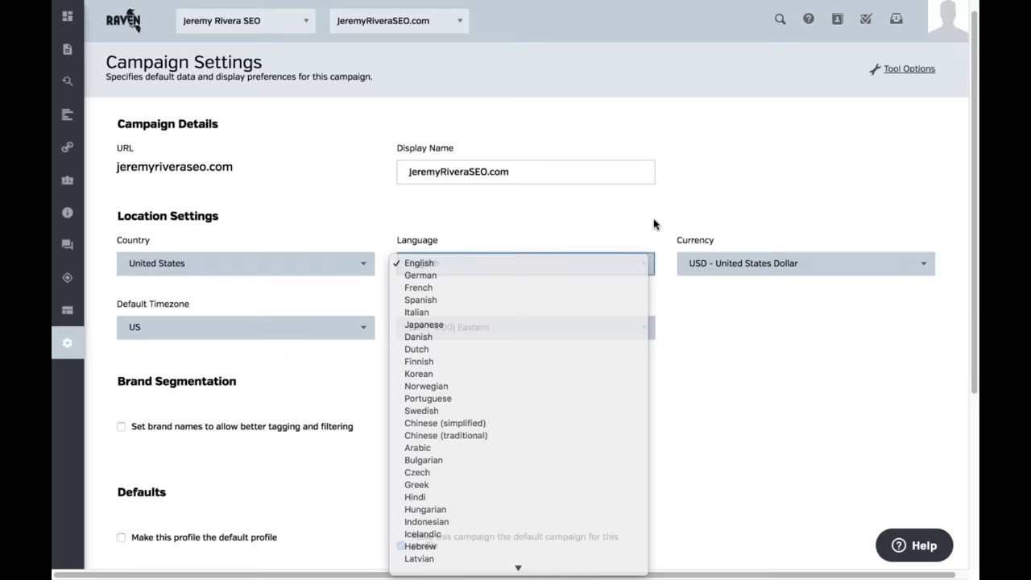
click(736, 339)
click(799, 269)
click(703, 364)
scroll(703, 363, down, 5)
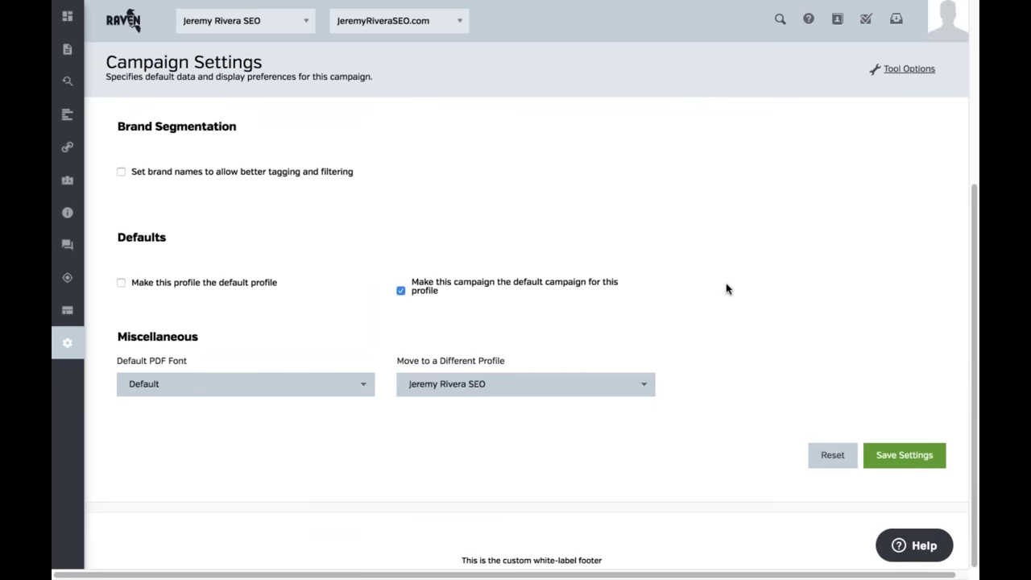
Search the available tools for "search" and open Search Analytics from the results
scroll(655, 383, up, 5)
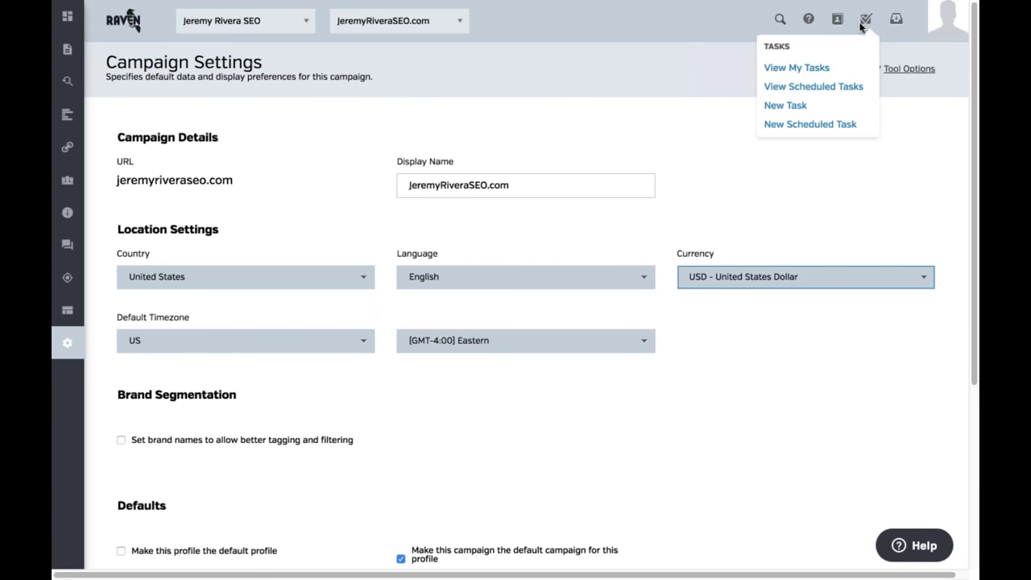
mouse_move(865, 20)
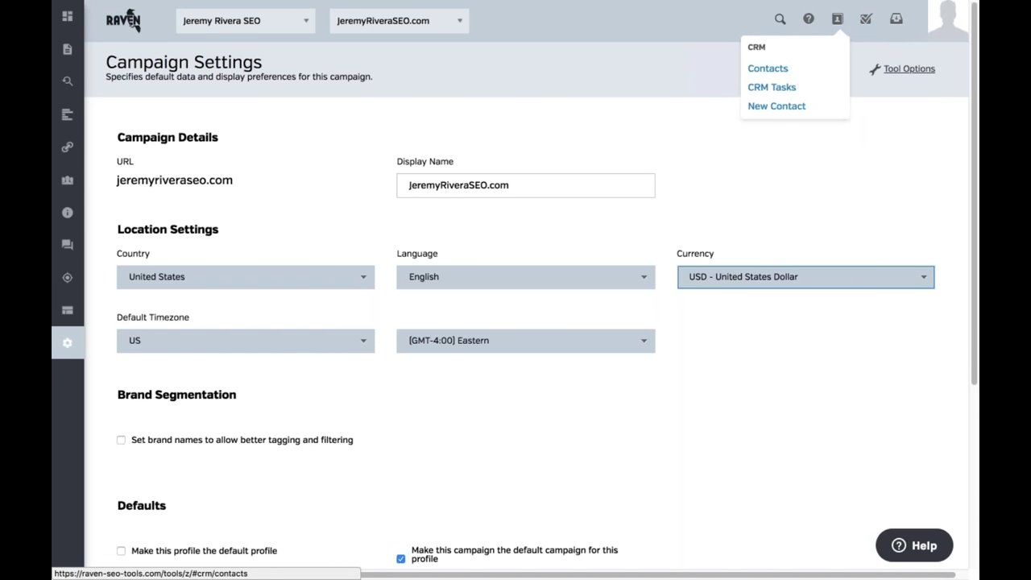
click(781, 21)
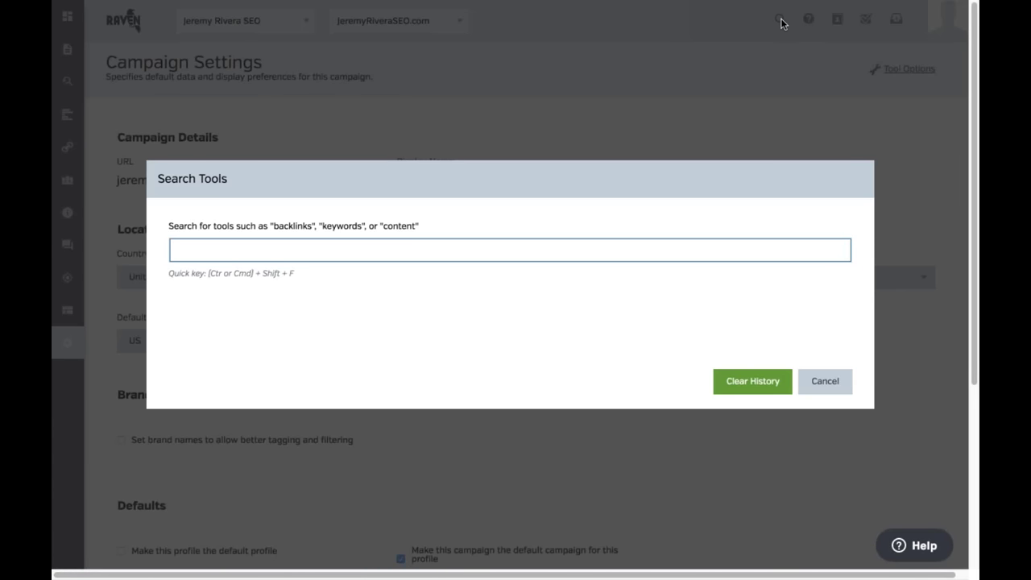
text(search)
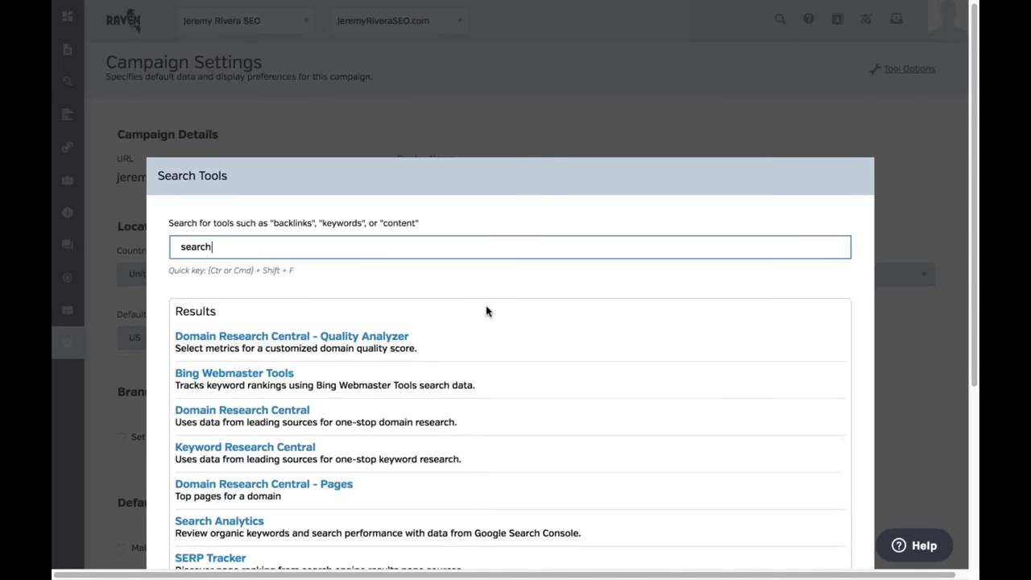
scroll(486, 309, down, 2)
click(237, 401)
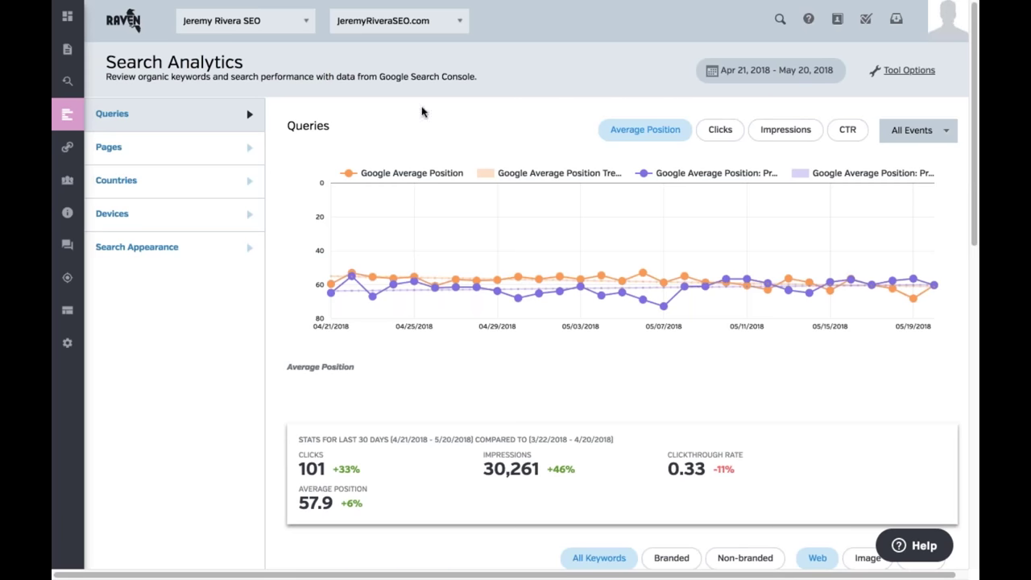
mouse_move(67, 26)
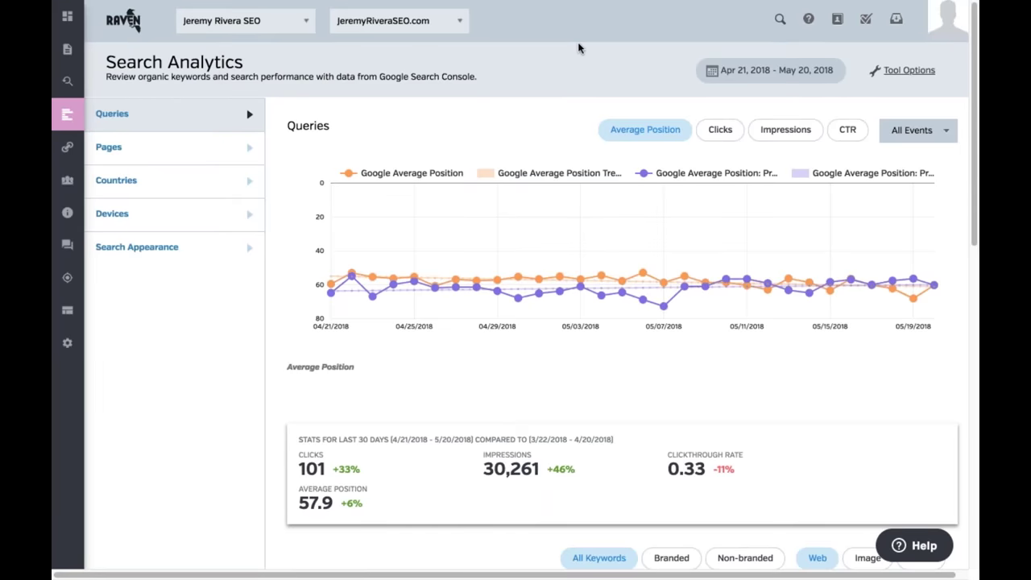